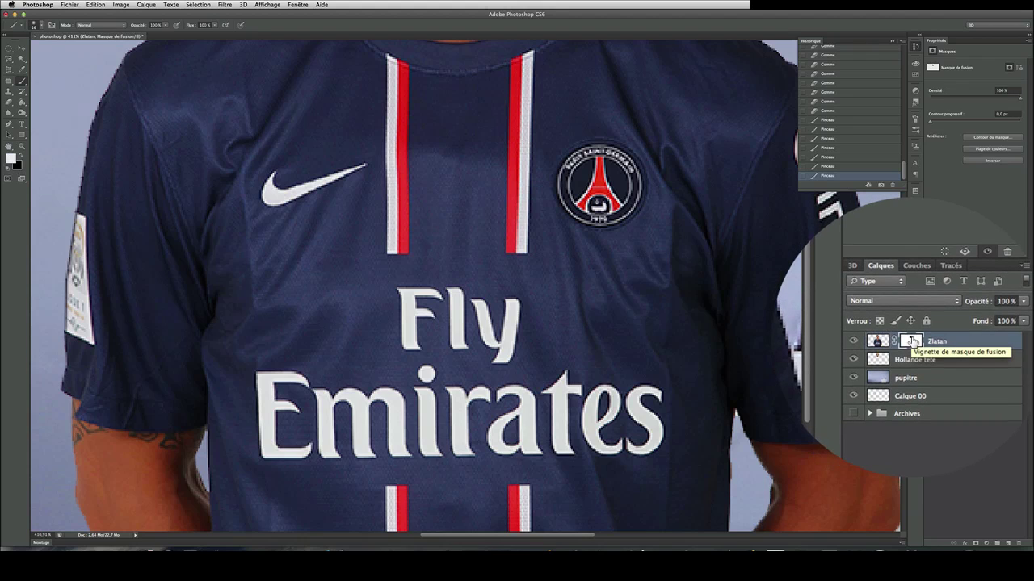
# Clone plain shirt fabric over the word "Fly" on the Zlatan layer's image, using the Clone Stamp with a smaller brush.
pyautogui.click(892, 341)
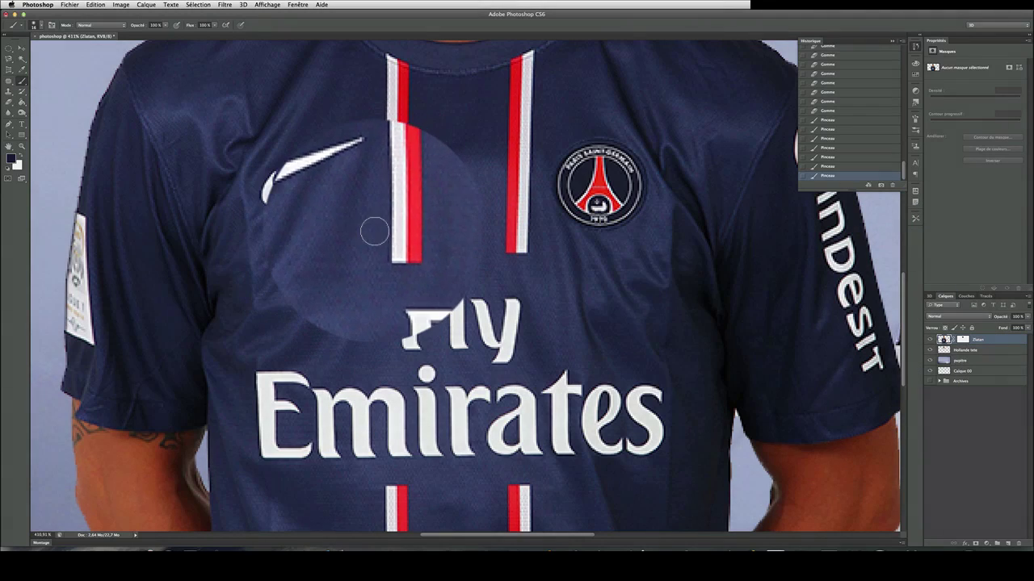
pyautogui.click(9, 91)
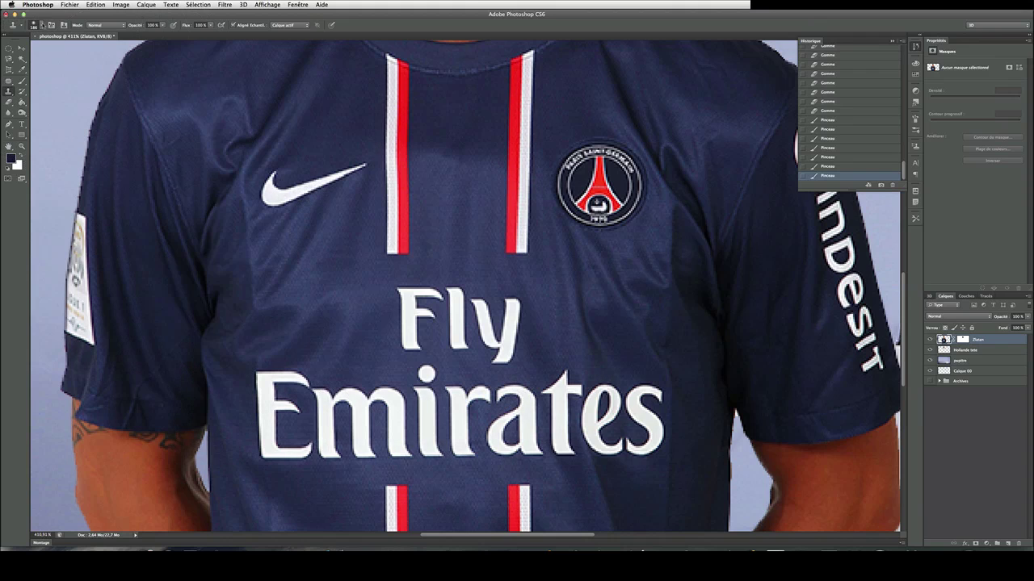
pyautogui.click(37, 25)
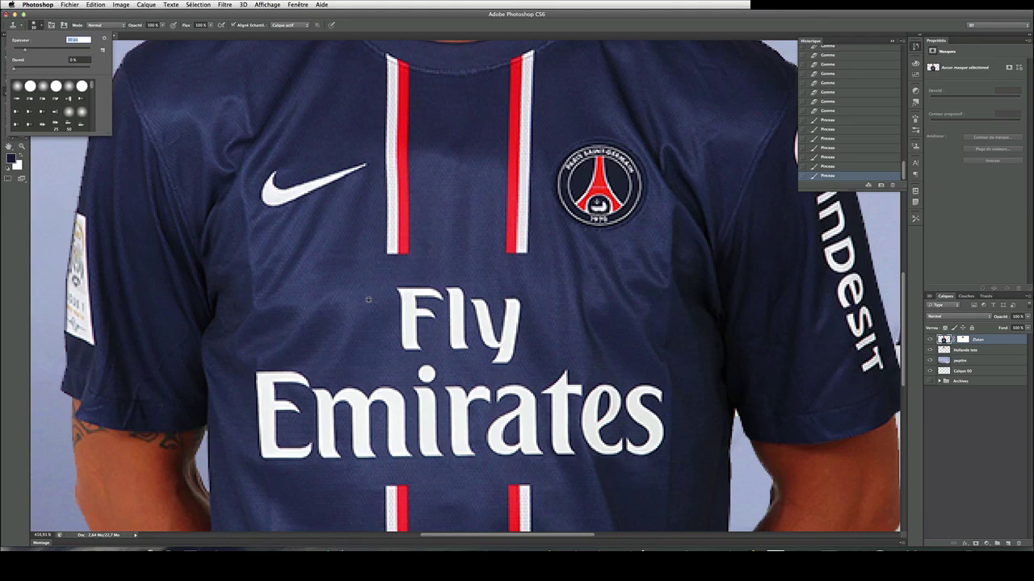
pyautogui.press('Return')
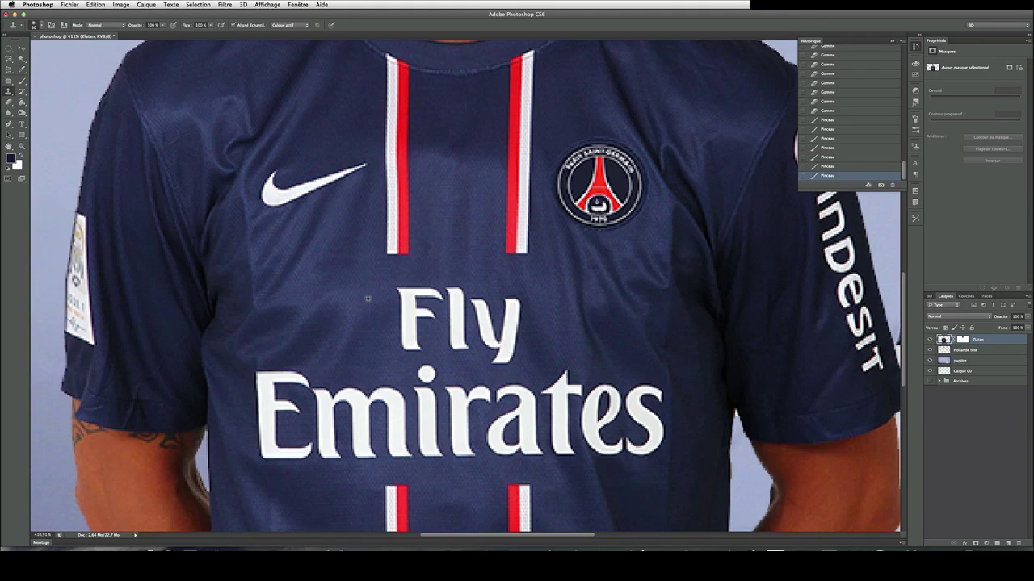
pyautogui.moveTo(368, 299)
pyautogui.mouseDown()
pyautogui.moveTo(403, 290)
pyautogui.moveTo(407, 344)
pyautogui.moveTo(418, 344)
pyautogui.moveTo(417, 288)
pyautogui.mouseUp()
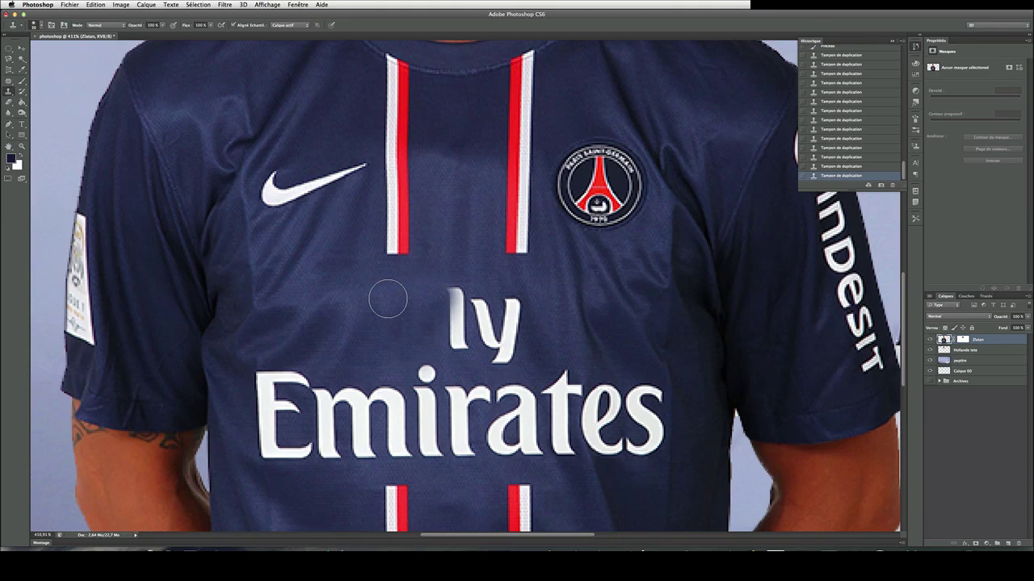
pyautogui.moveTo(387, 300)
pyautogui.mouseDown()
pyautogui.moveTo(459, 295)
pyautogui.moveTo(458, 343)
pyautogui.mouseUp()
pyautogui.hotkey('ctrl', 'z')
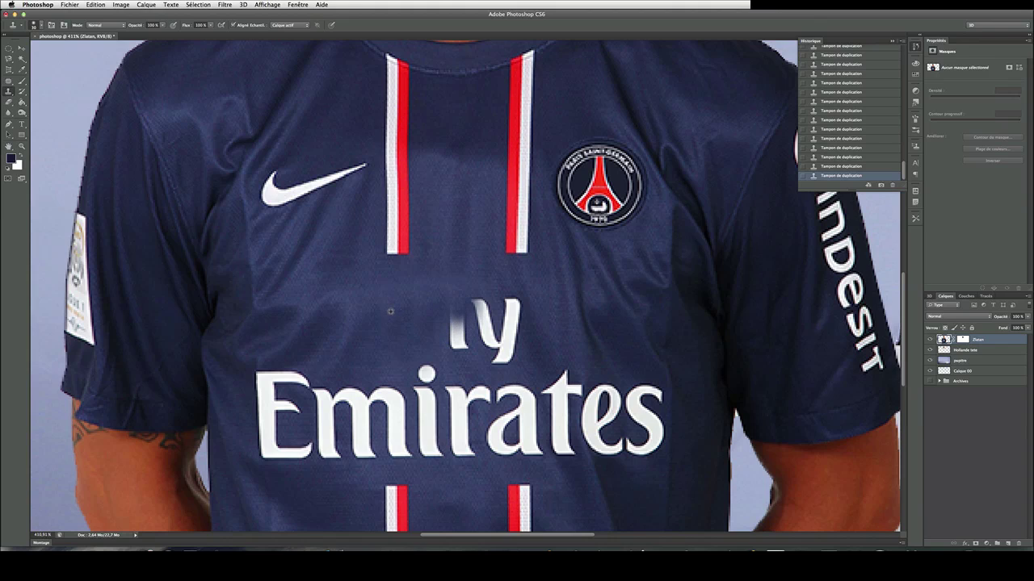
pyautogui.moveTo(449, 307); pyautogui.dragTo(456, 339)
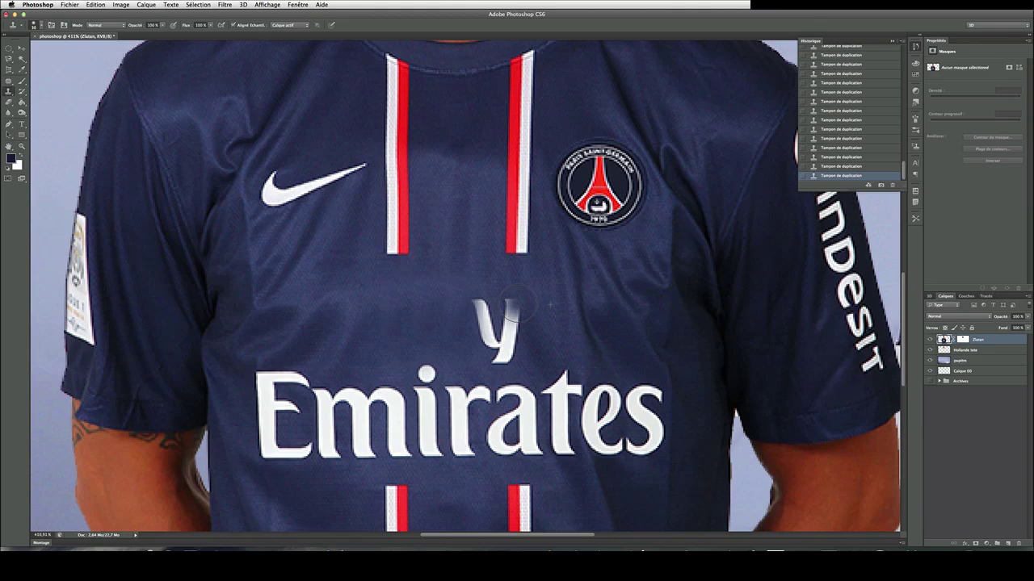
pyautogui.moveTo(514, 308)
pyautogui.mouseDown()
pyautogui.moveTo(511, 352)
pyautogui.moveTo(498, 349)
pyautogui.moveTo(483, 304)
pyautogui.moveTo(492, 328)
pyautogui.moveTo(471, 302)
pyautogui.moveTo(498, 331)
pyautogui.moveTo(497, 349)
pyautogui.mouseUp()
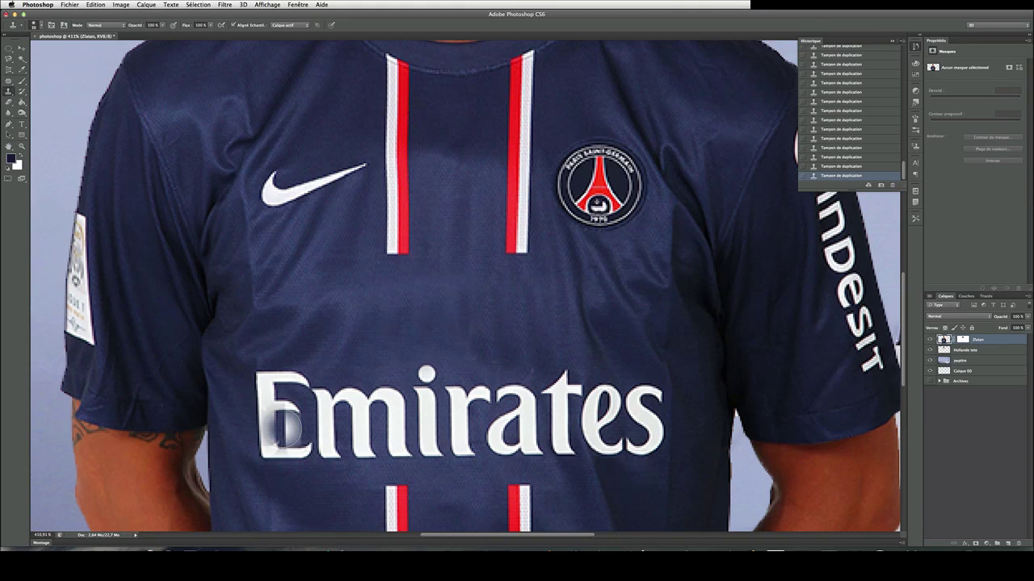
# Activate the Type tool and create a new empty layer above the Zlatan layer.
pyautogui.press('super+0')
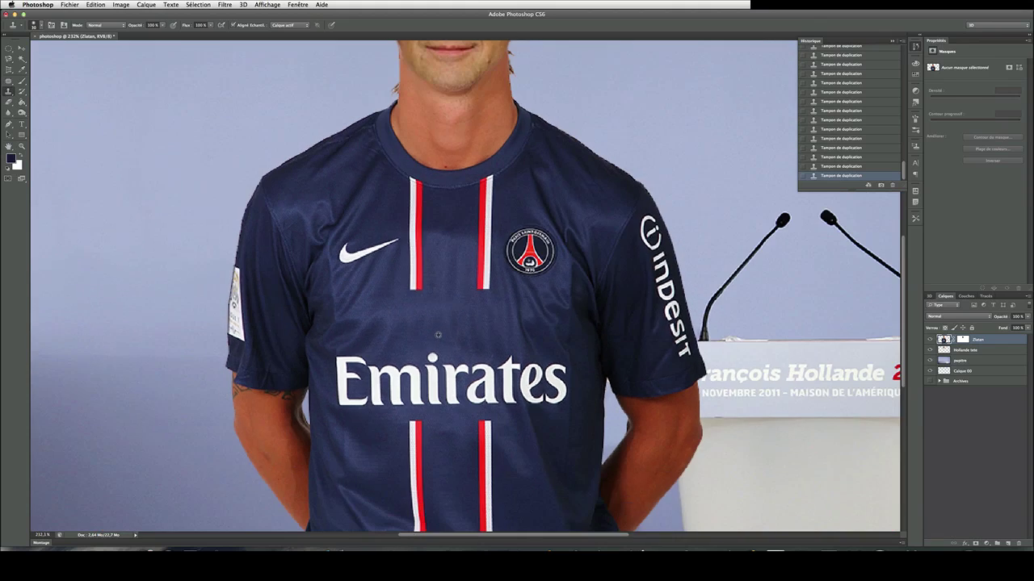
pyautogui.press('super+minus')
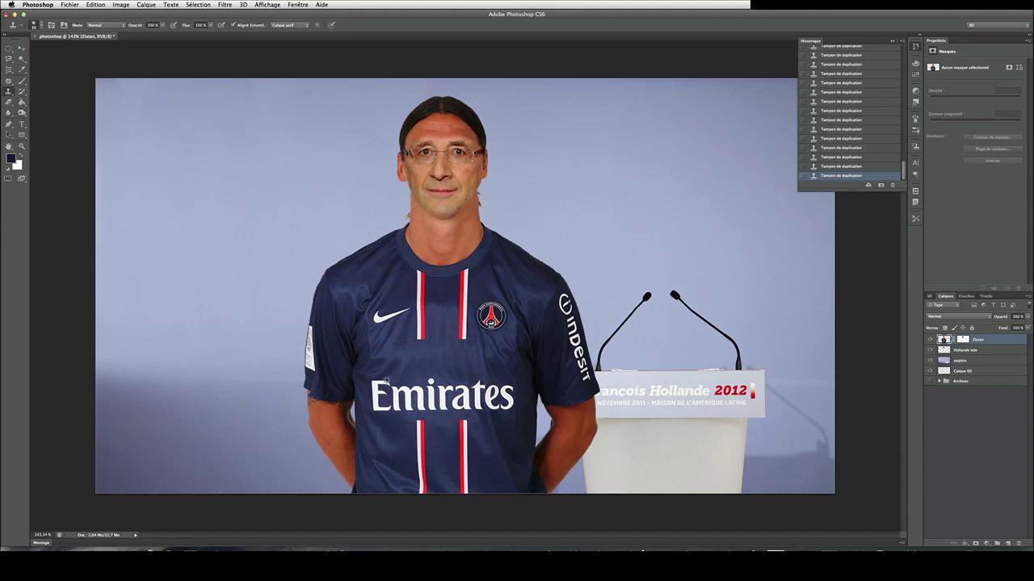
pyautogui.press('super+minus')
pyautogui.press('super+minus')
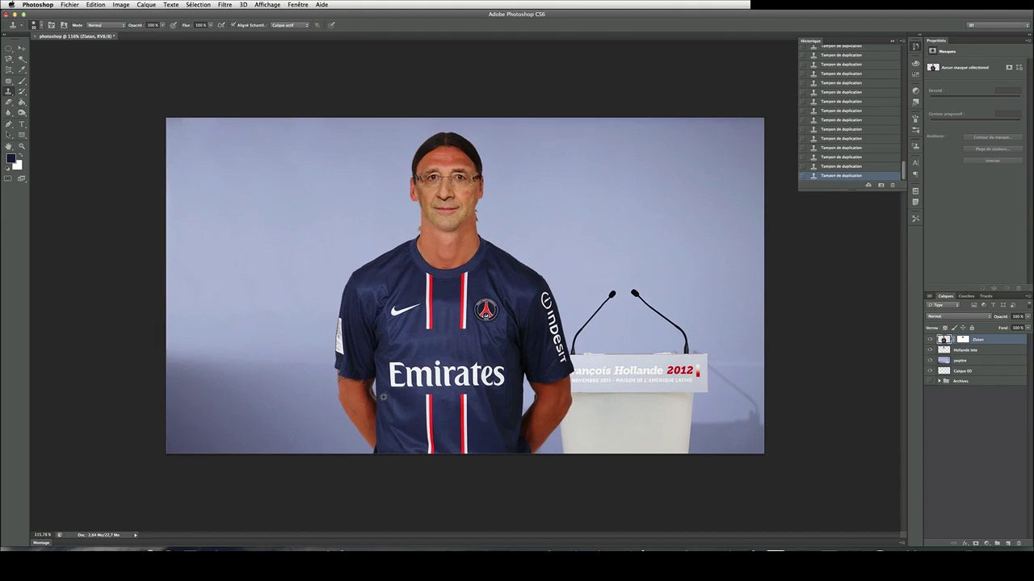
pyautogui.scroll(5, 434, 375)
pyautogui.scroll(3, 452, 402)
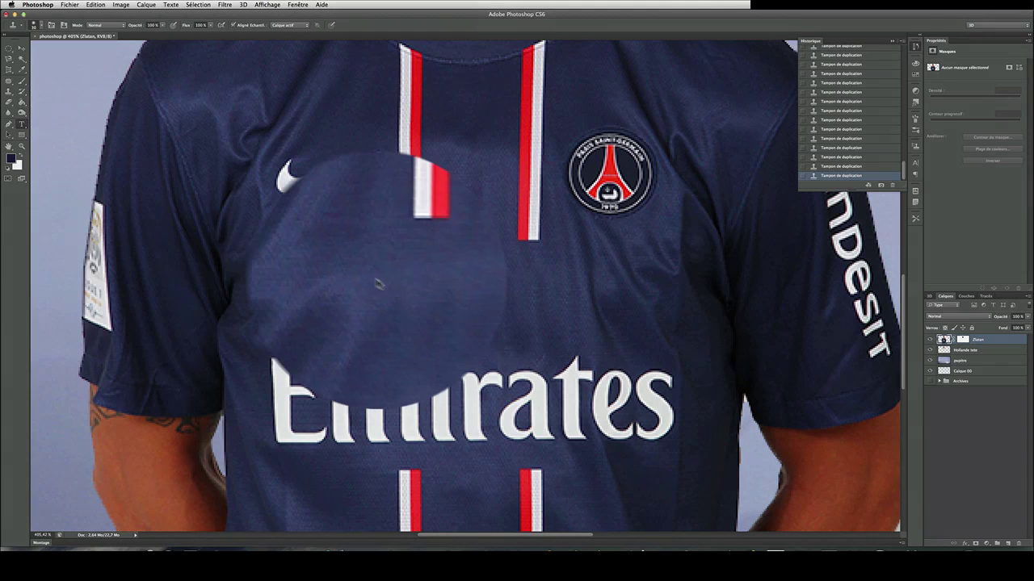
pyautogui.click(38, 140)
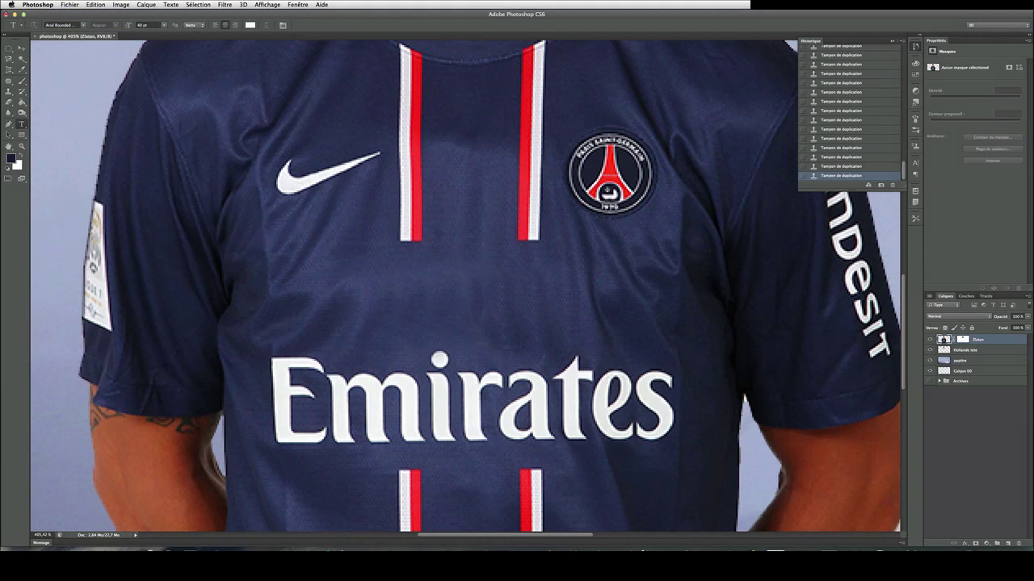
pyautogui.click(1008, 545)
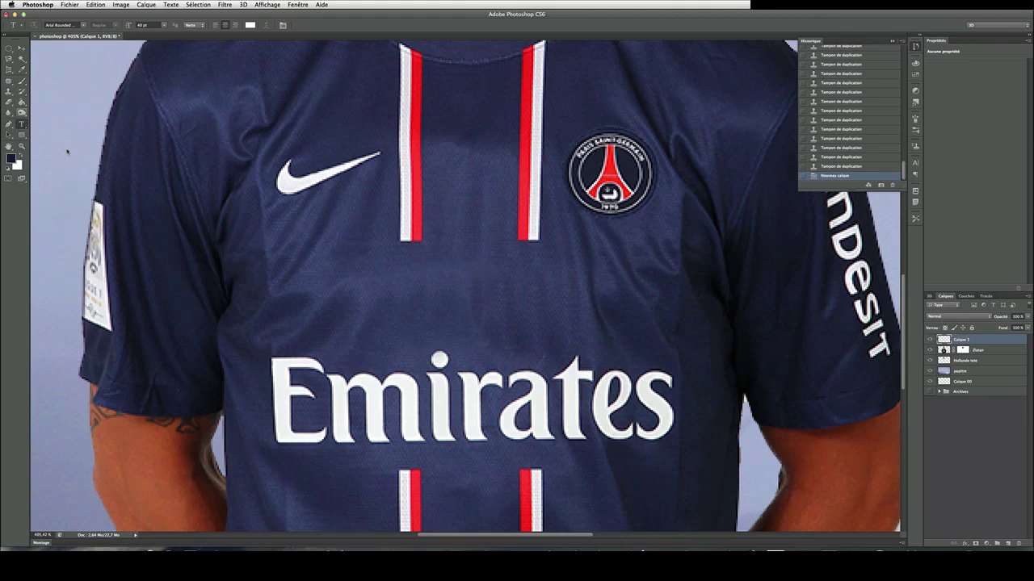
# Write "France" in white 40 pt text on the shirt above the word "Emirates".
pyautogui.click(431, 292)
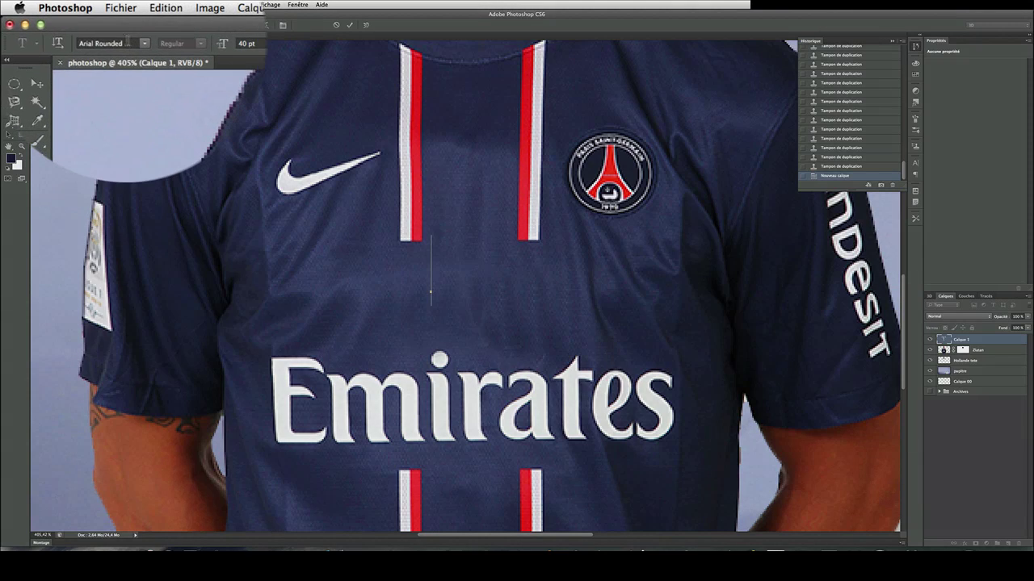
pyautogui.click(144, 43)
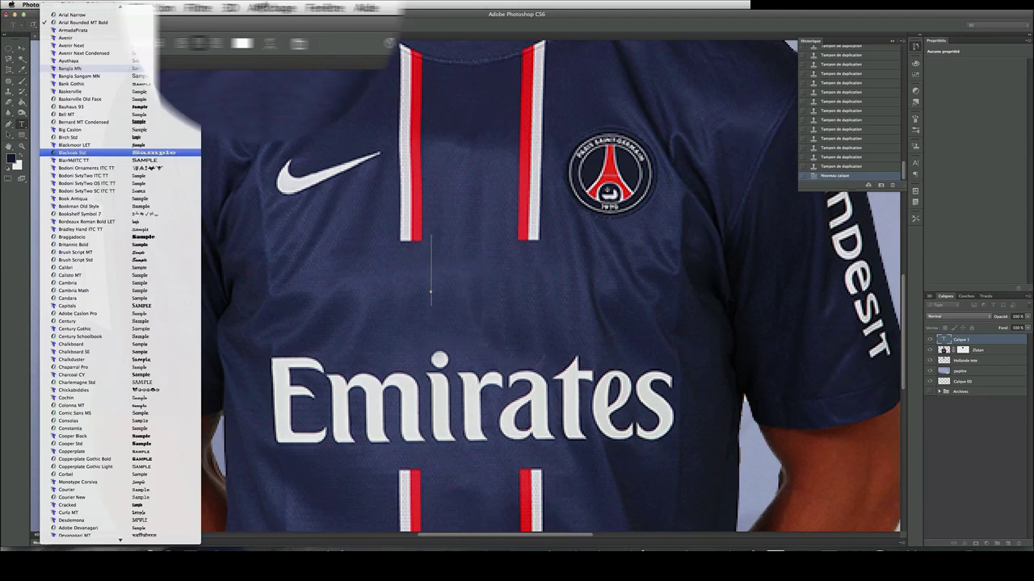
pyautogui.click(89, 152)
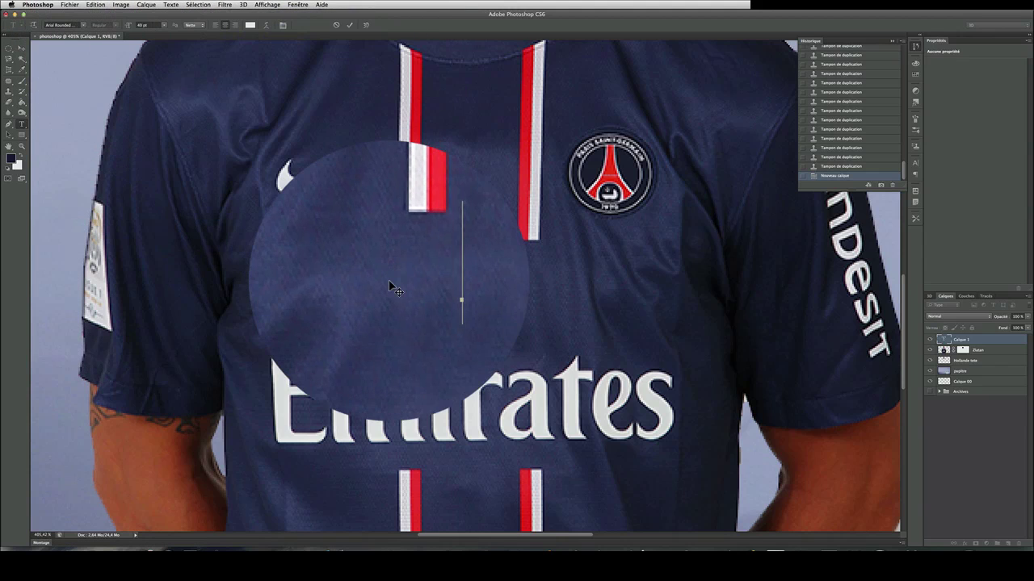
pyautogui.write('F')
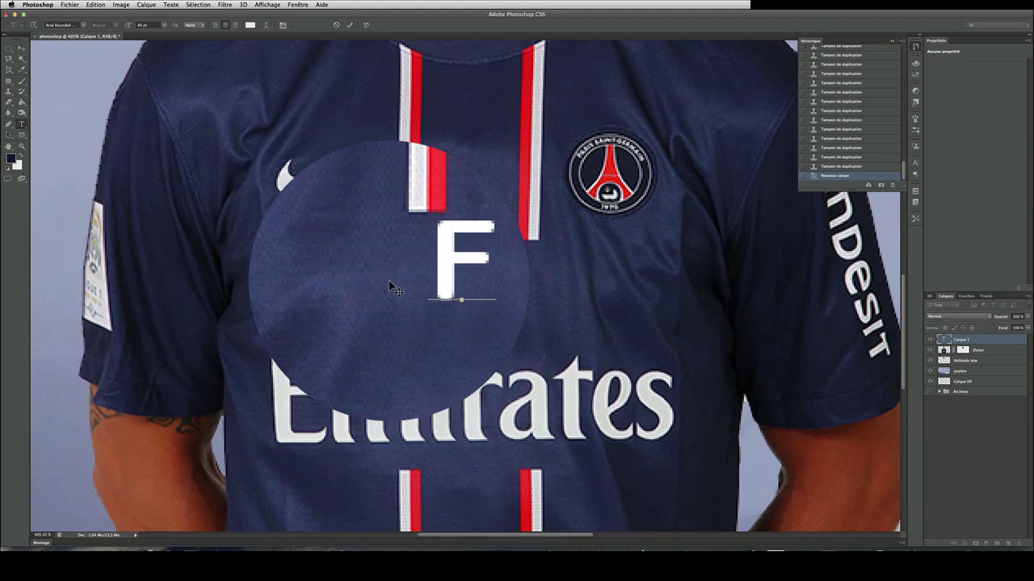
pyautogui.write('ra')
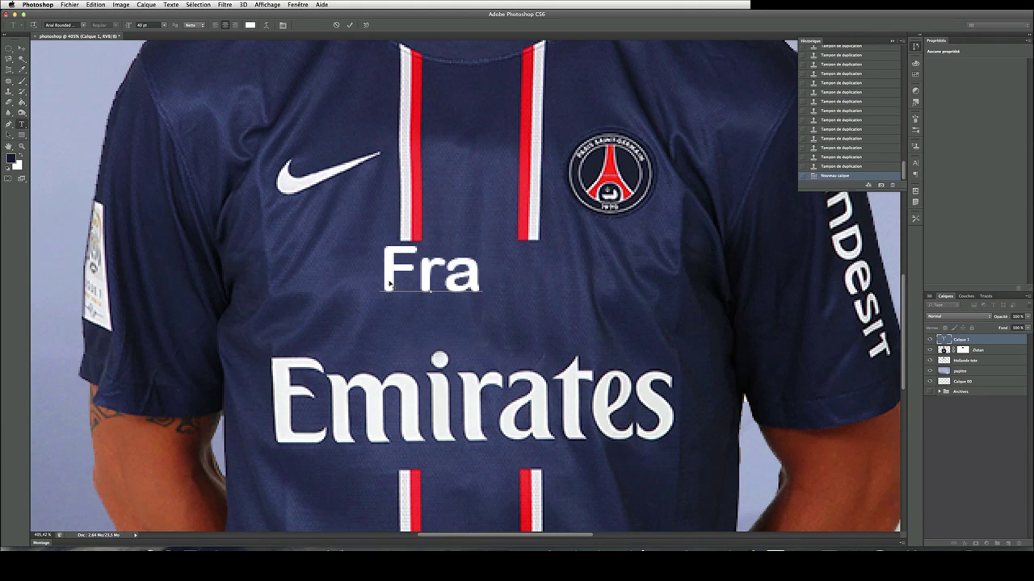
pyautogui.write('nce')
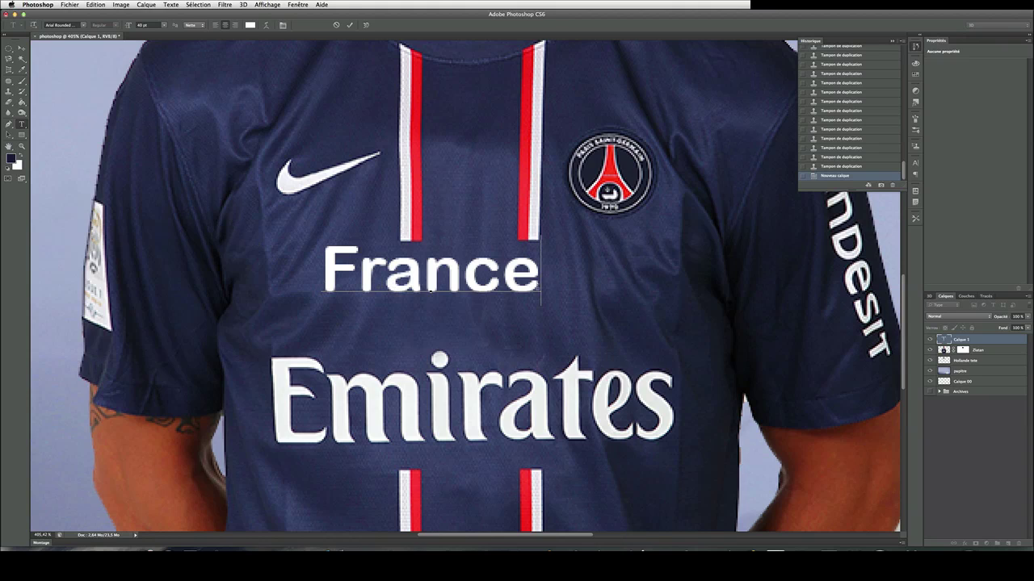
# Set the word "France" in the Capitals font and move it down to sit just above "Emirates".
pyautogui.moveTo(541, 277); pyautogui.dragTo(311, 275)
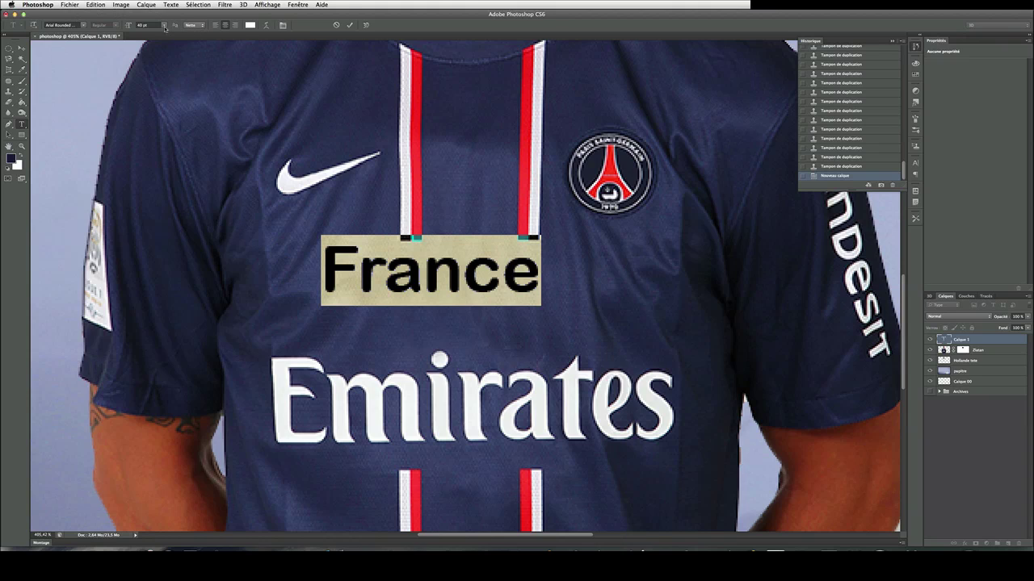
pyautogui.click(84, 26)
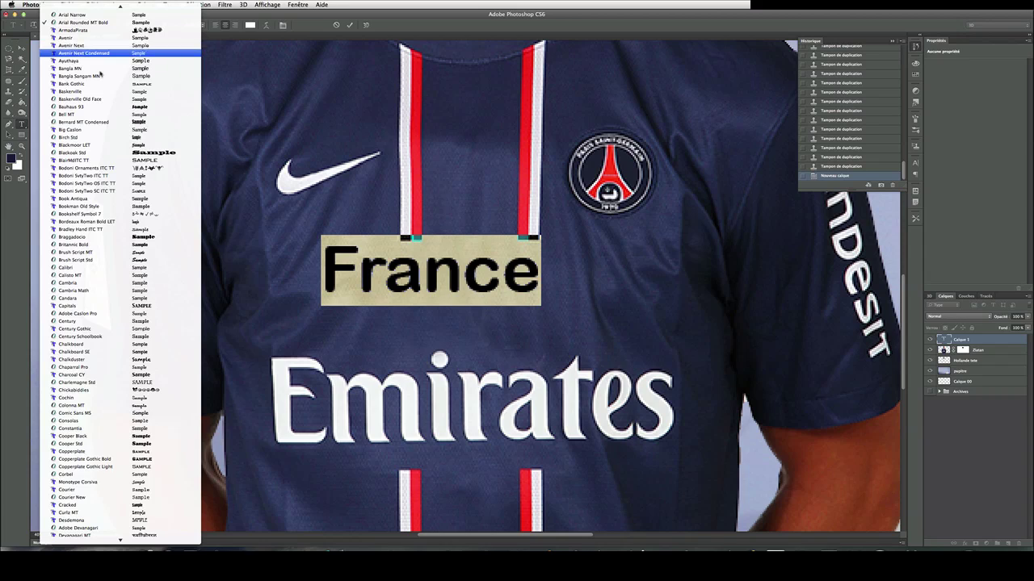
pyautogui.press('Escape')
pyautogui.press('Return')
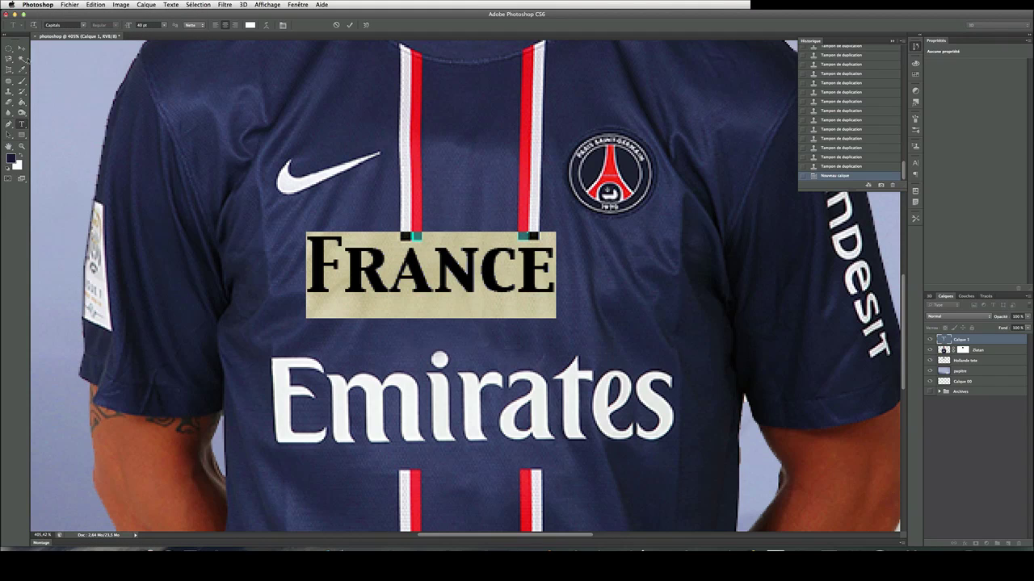
pyautogui.click(23, 49)
pyautogui.moveTo(455, 275); pyautogui.dragTo(488, 310)
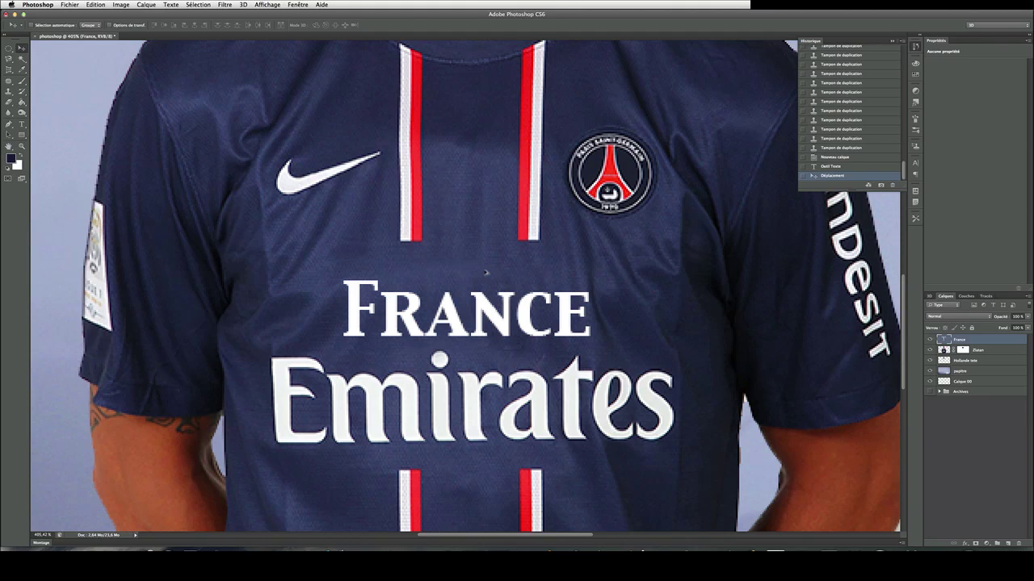
# Outline the "Indesit" lettering on the sleeve with the Patch tool, working on the Zlatan layer's image rather than its mask.
pyautogui.scroll(-6, 485, 272)
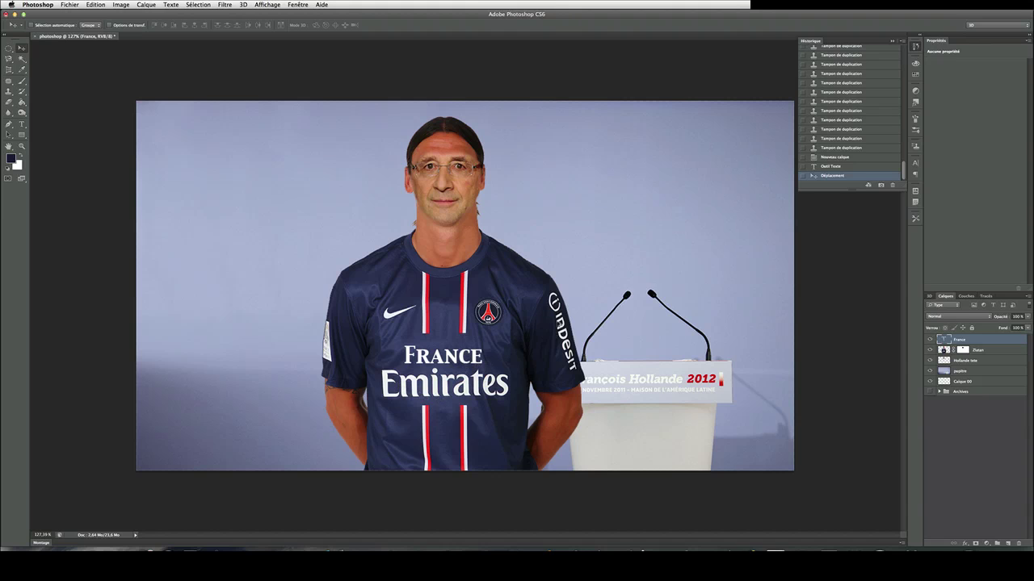
pyautogui.scroll(1, 571, 377)
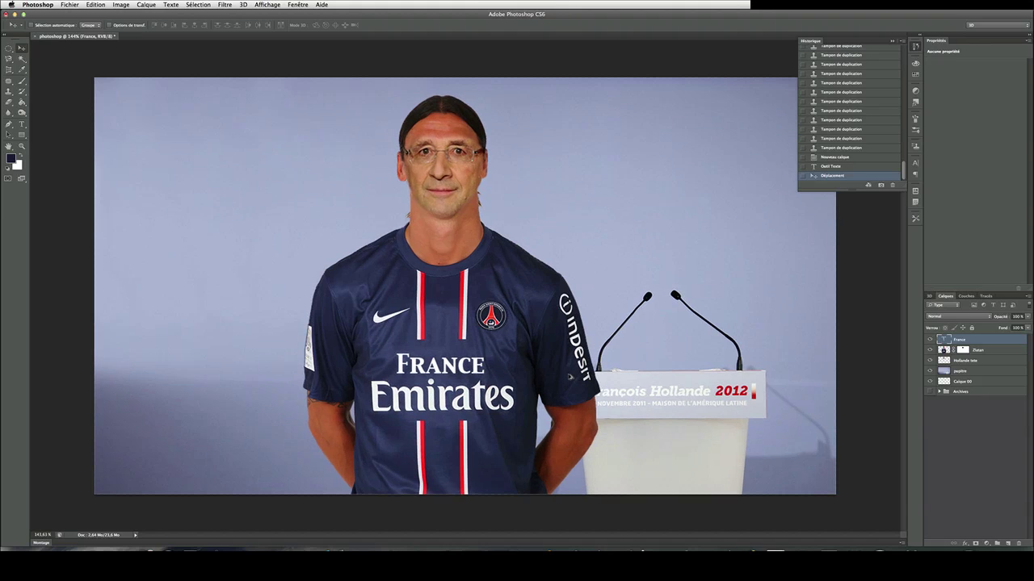
pyautogui.scroll(3, 602, 399)
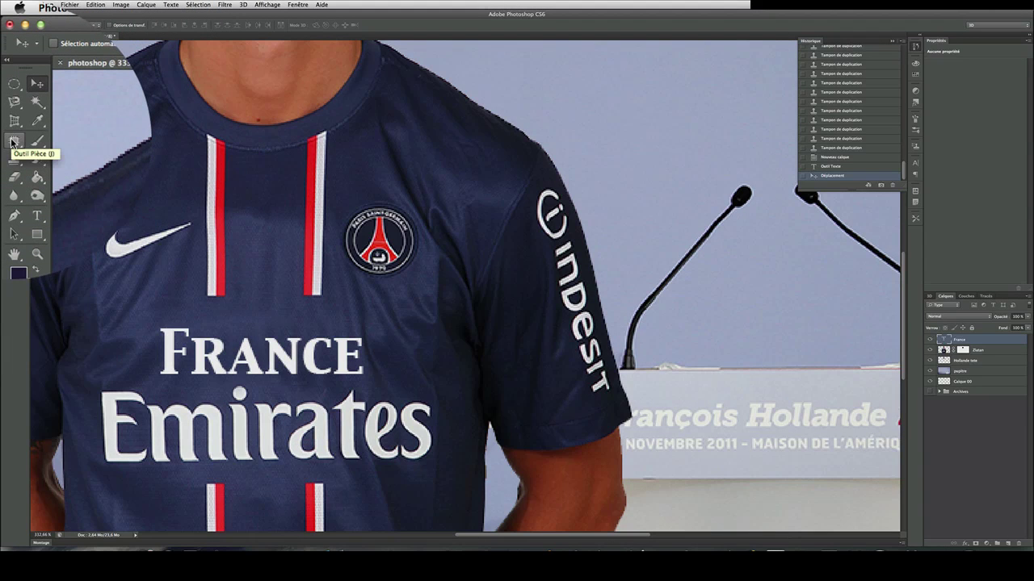
pyautogui.click(8, 80)
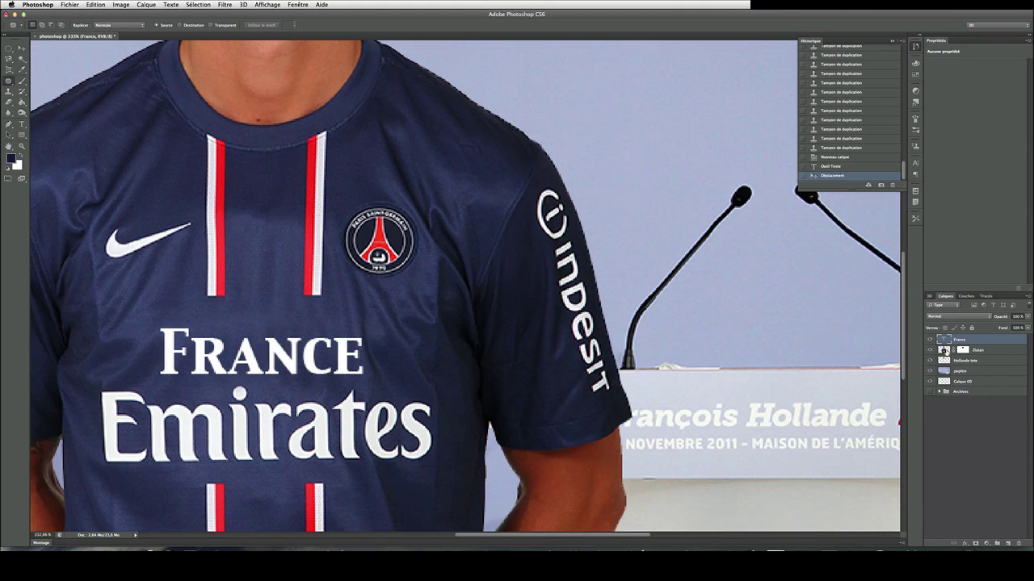
pyautogui.click(944, 349)
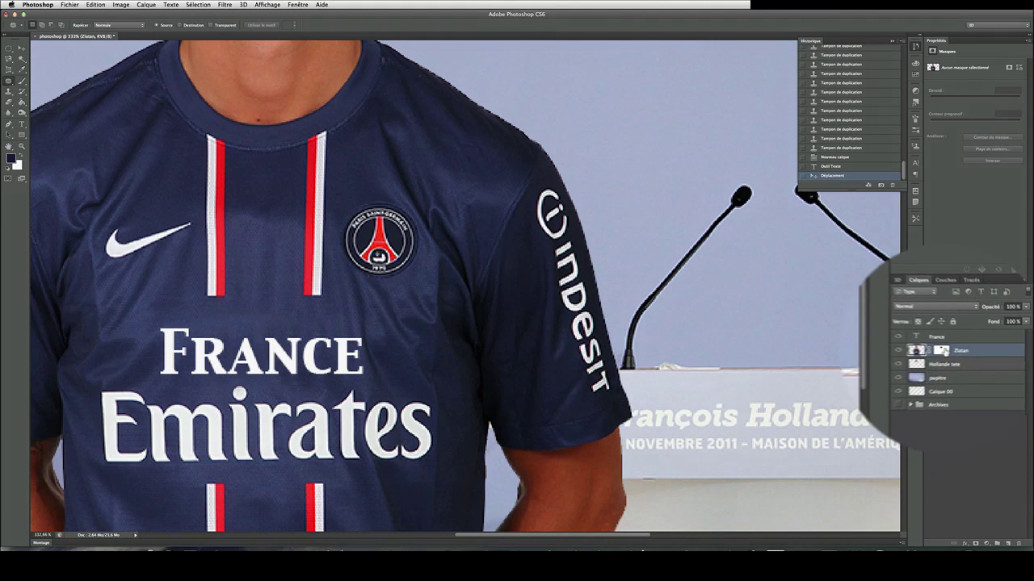
pyautogui.click(916, 352)
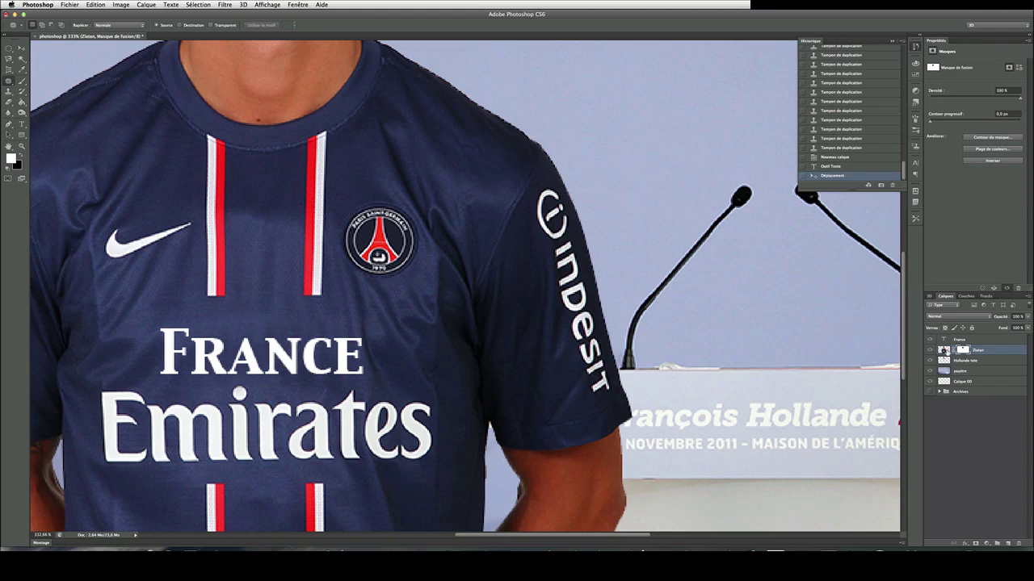
pyautogui.click(944, 350)
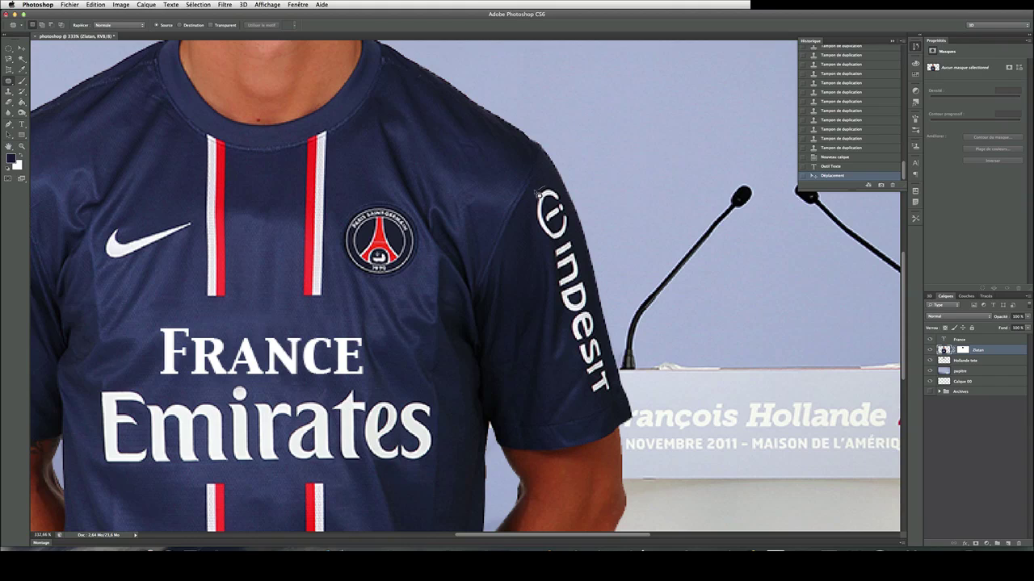
pyautogui.moveTo(539, 229)
pyautogui.mouseDown()
pyautogui.moveTo(562, 325)
pyautogui.moveTo(611, 409)
pyautogui.moveTo(616, 373)
pyautogui.moveTo(571, 201)
pyautogui.moveTo(547, 190)
pyautogui.mouseUp()
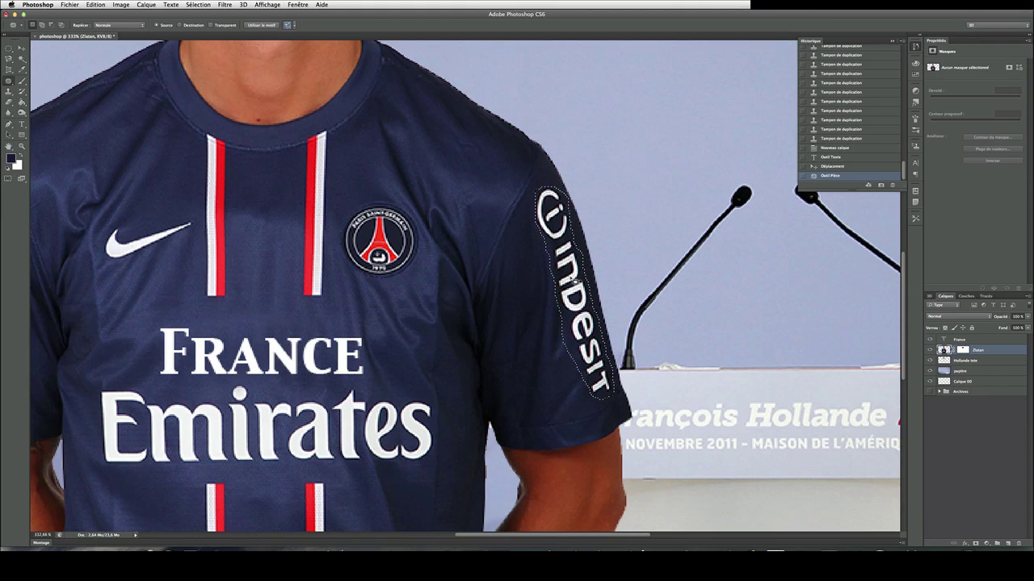
# Patch the outlined lettering with plain fabric from the neighbouring part of the sleeve and remove the selection.
pyautogui.moveTo(580, 286); pyautogui.dragTo(540, 316)
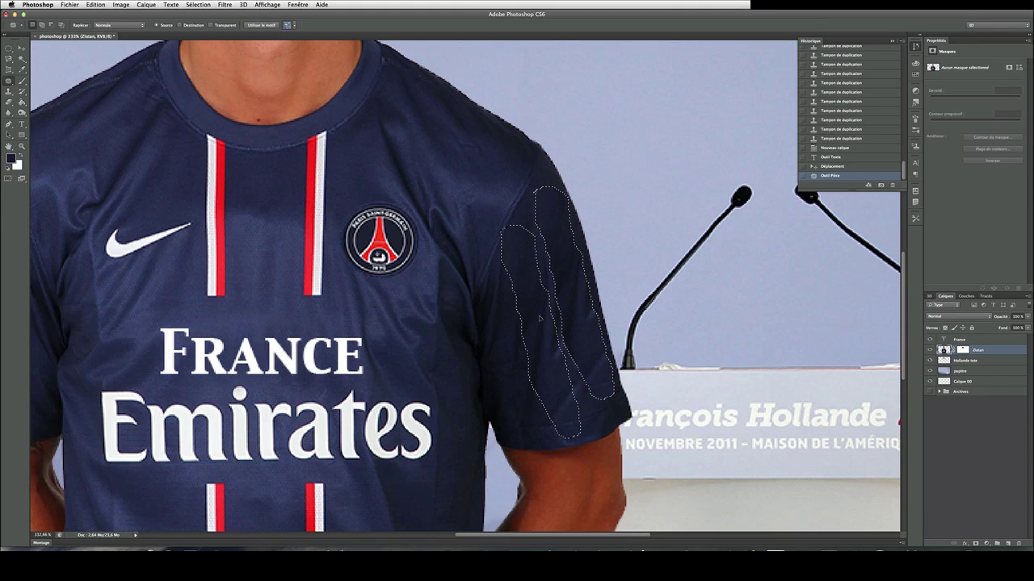
pyautogui.moveTo(540, 319); pyautogui.dragTo(541, 318)
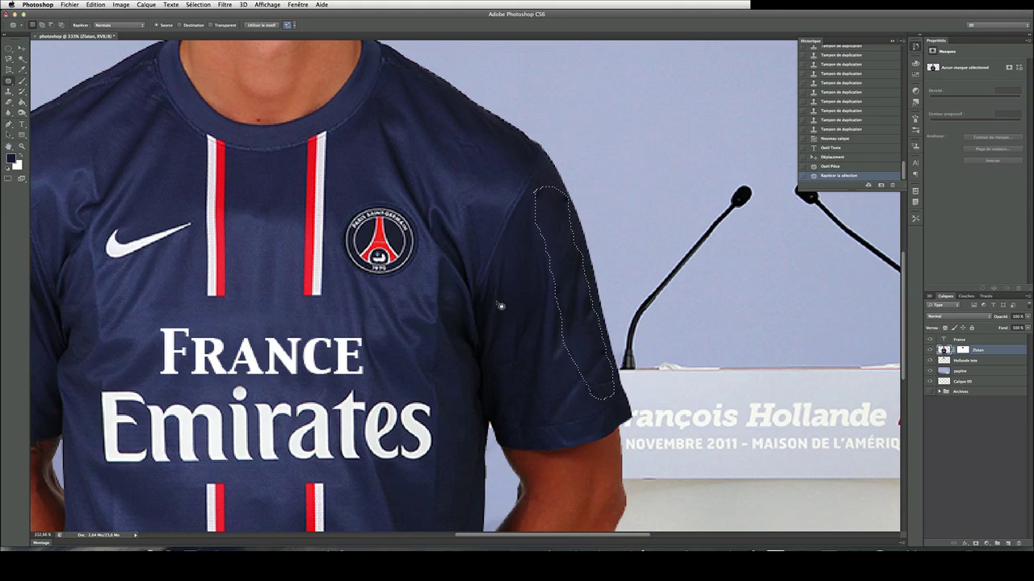
pyautogui.click(211, 6)
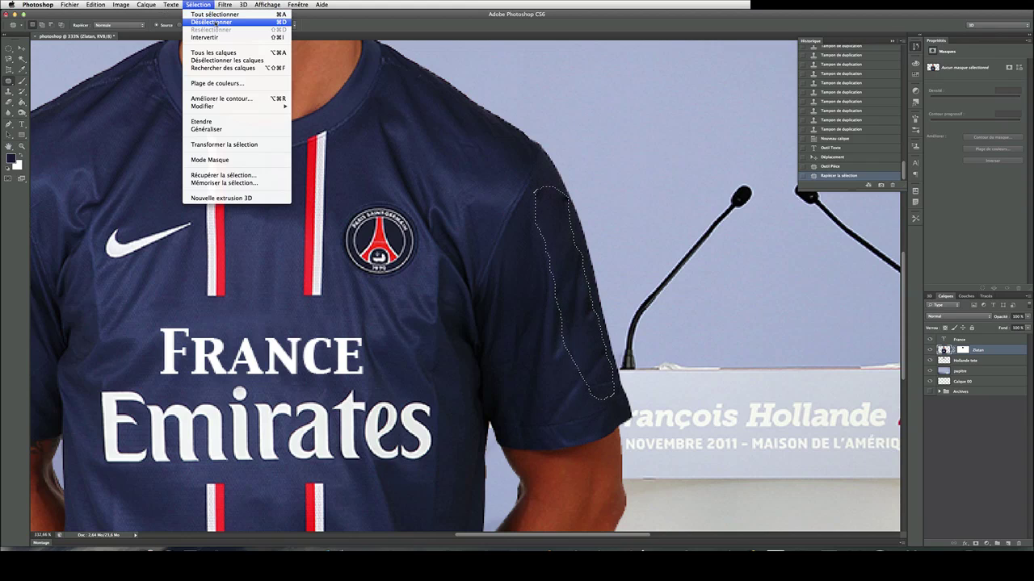
pyautogui.click(210, 22)
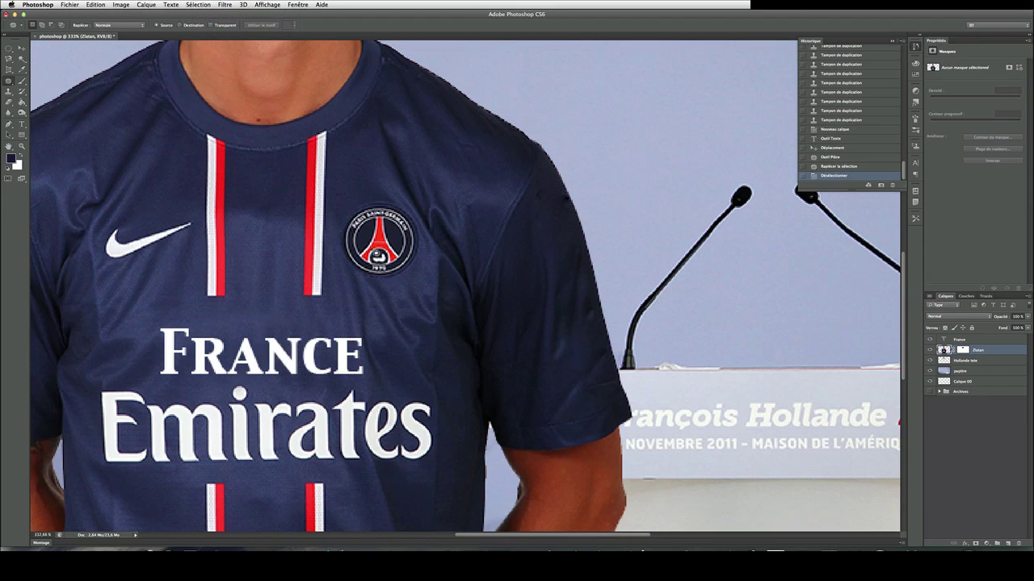
pyautogui.scroll(-1, 374, 252)
pyautogui.scroll(-5, 263, 337)
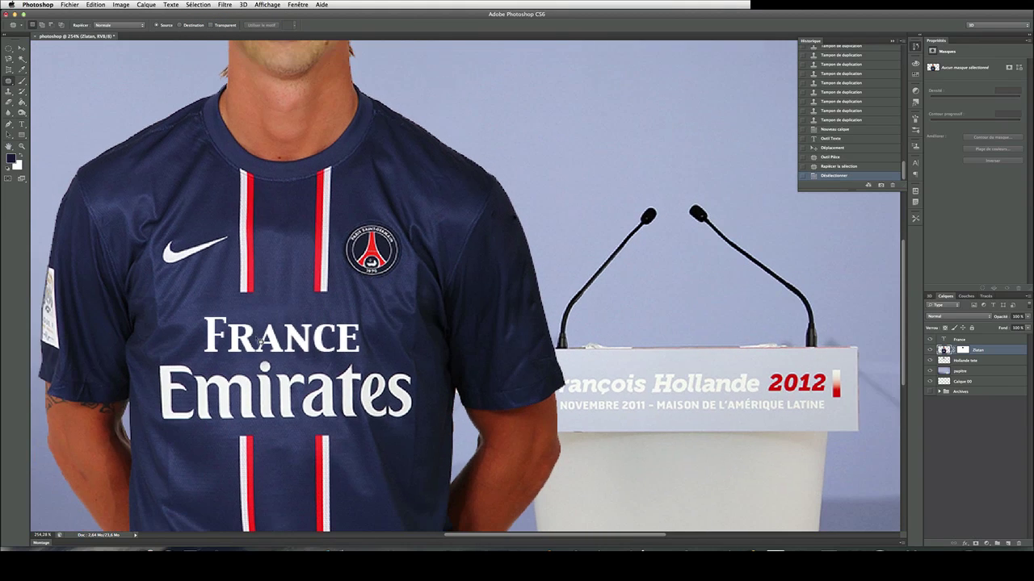
pyautogui.scroll(-2, 263, 337)
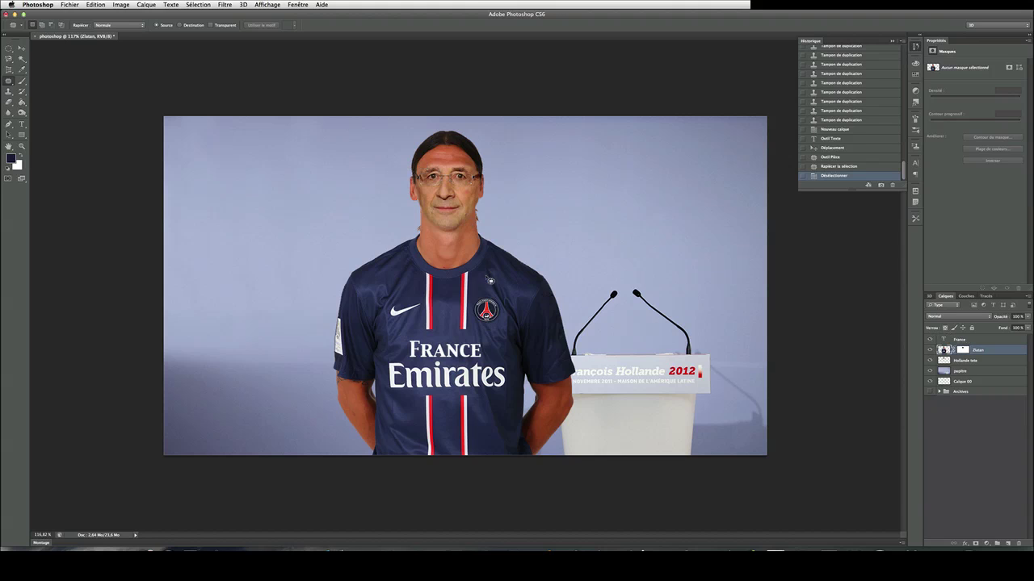
# Select the "Hollande tete" layer, toggle its visibility several times and leave it hidden.
pyautogui.click(954, 363)
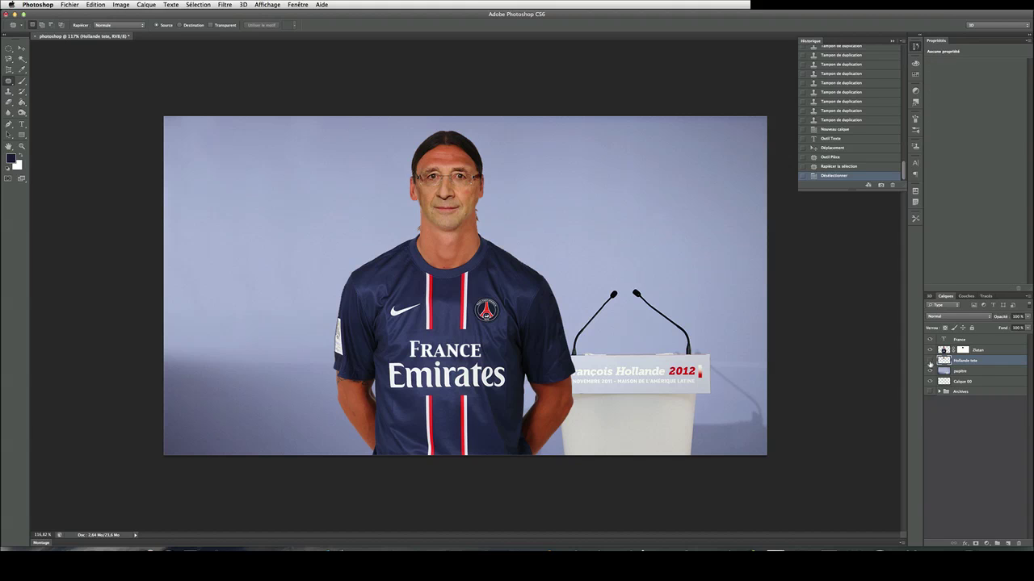
pyautogui.click(929, 364)
pyautogui.click(929, 364)
pyautogui.click(930, 364)
pyautogui.click(930, 364)
pyautogui.click(929, 364)
pyautogui.click(929, 364)
pyautogui.click(929, 364)
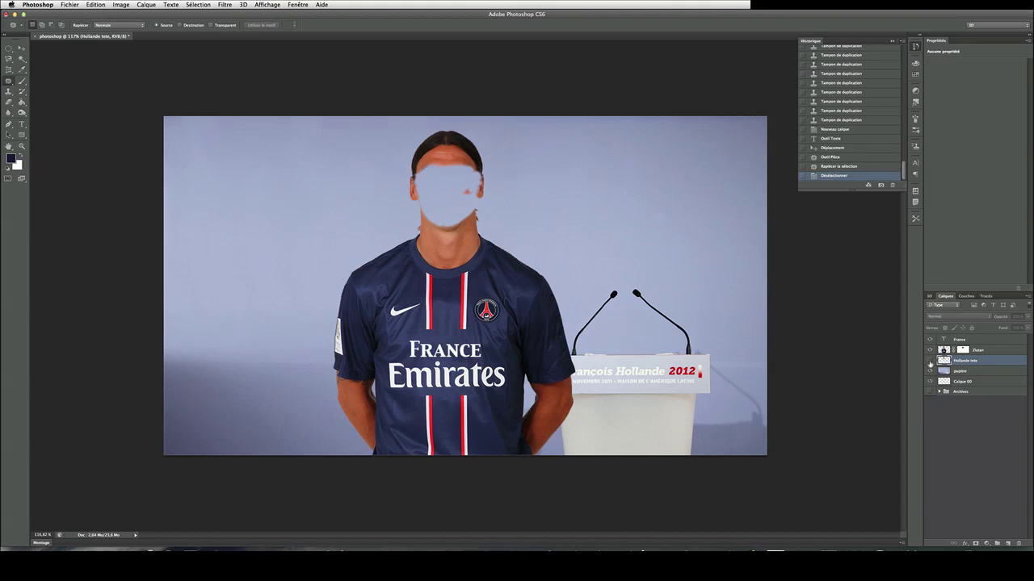
# Paint black with the Brush on the Zlatan layer's mask to erase the leftover skin spot inside the face opening.
pyautogui.click(964, 352)
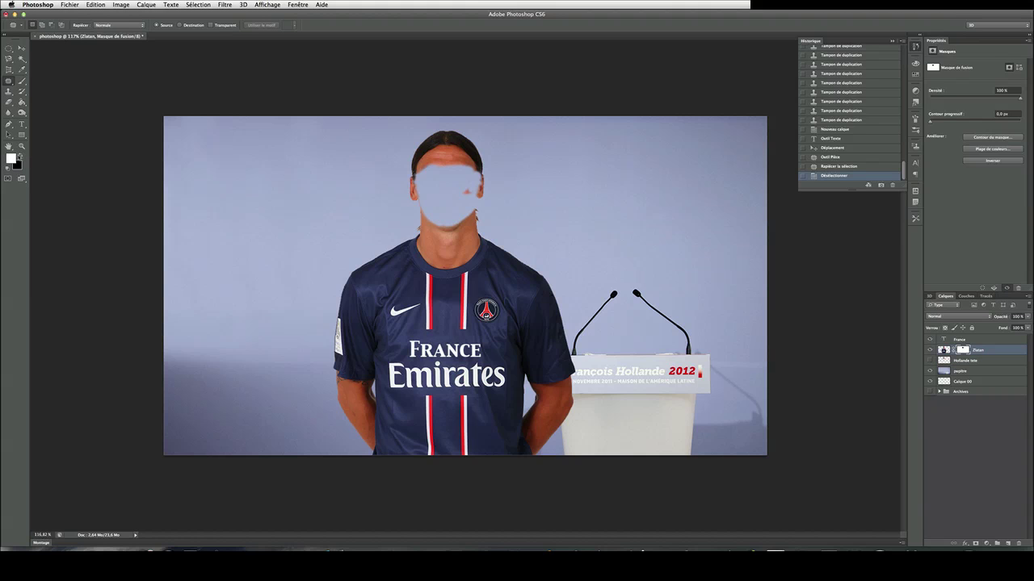
pyautogui.click(20, 154)
pyautogui.click(10, 158)
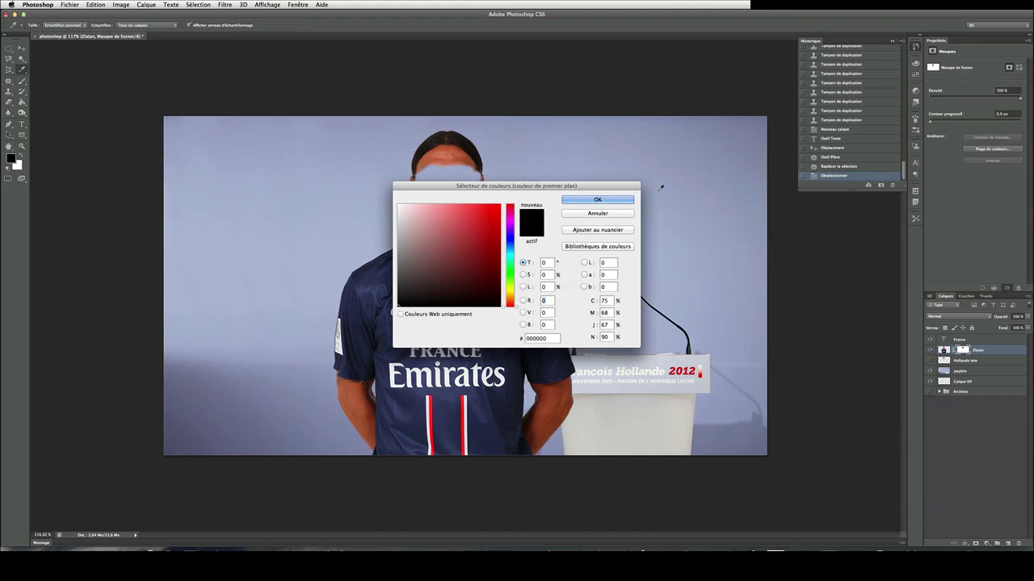
pyautogui.click(598, 200)
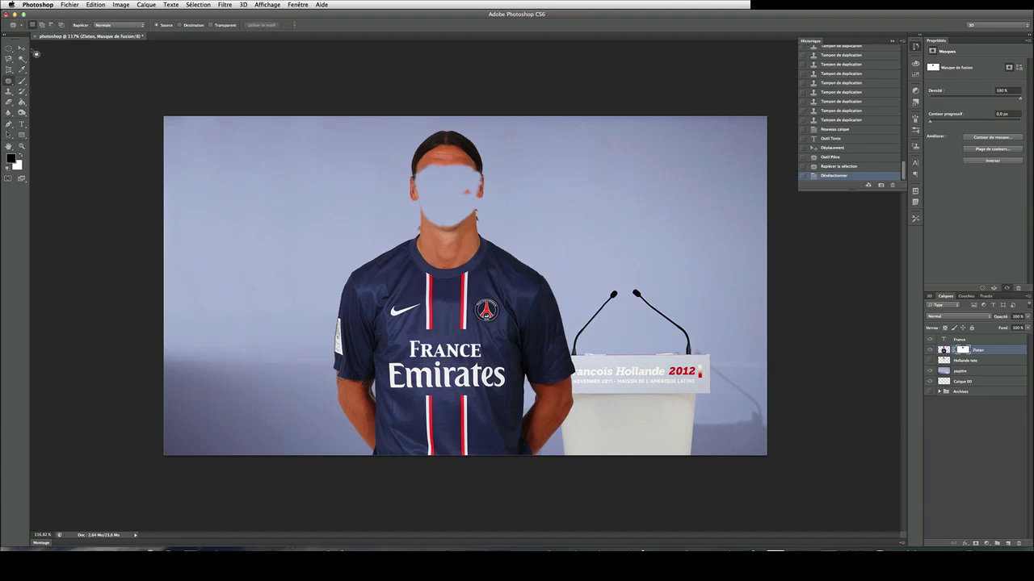
pyautogui.click(22, 81)
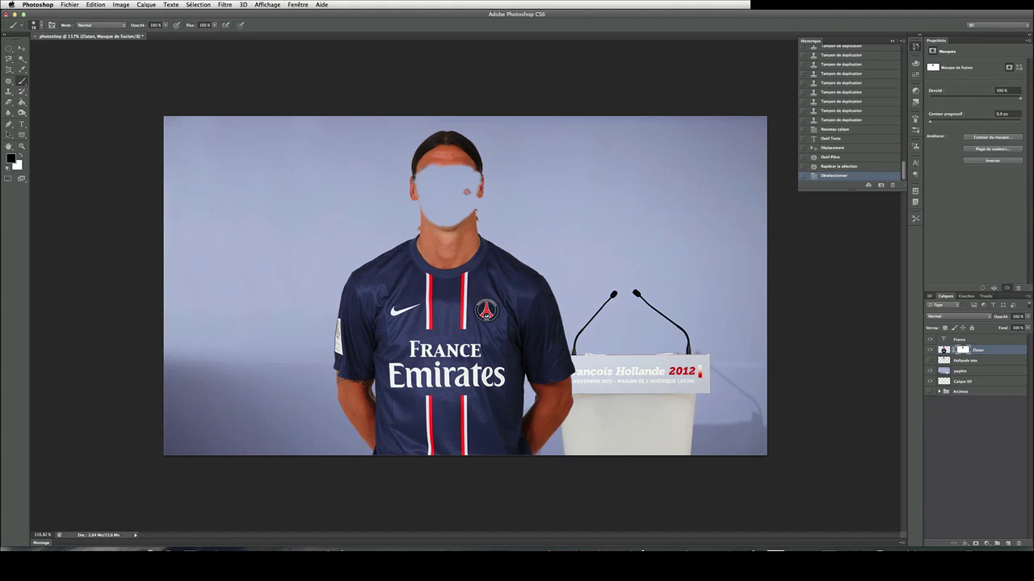
pyautogui.click(466, 191)
pyautogui.click(470, 194)
pyautogui.click(469, 192)
pyautogui.click(467, 193)
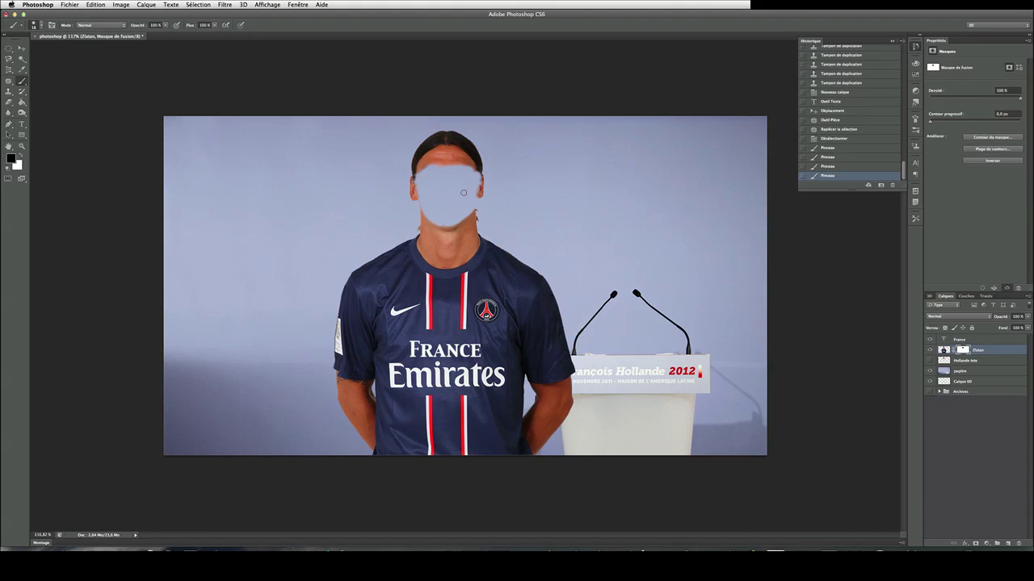
pyautogui.click(467, 193)
pyautogui.click(466, 194)
pyautogui.click(465, 194)
pyautogui.click(465, 193)
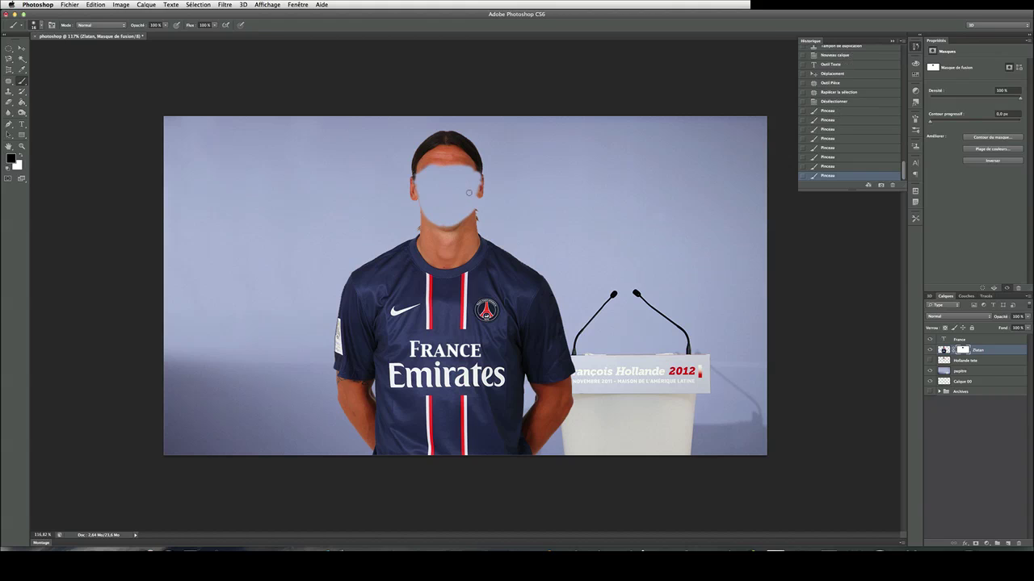
pyautogui.click(467, 193)
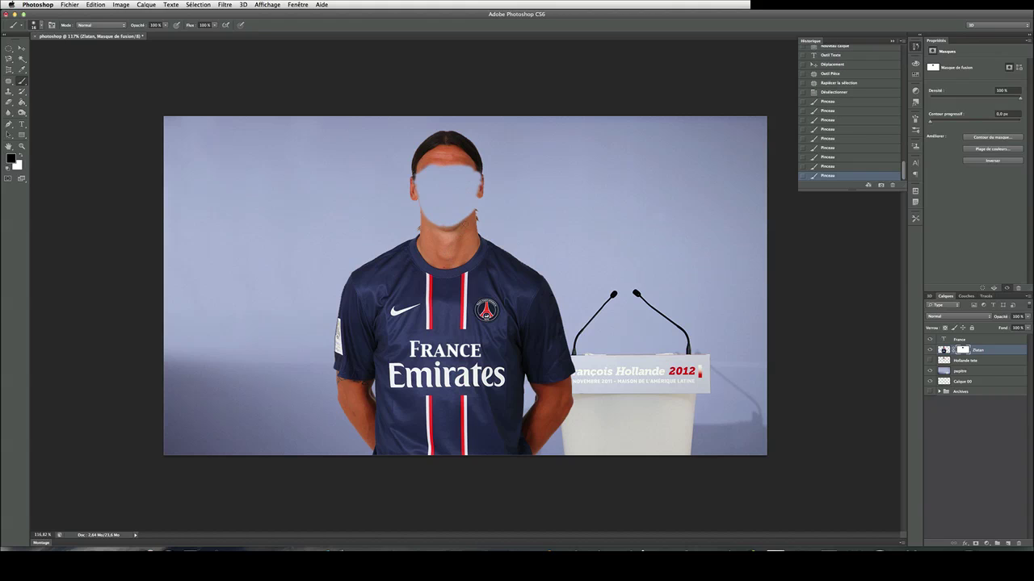
# Make the "Hollande tete" layer visible again behind the face opening.
pyautogui.scroll(5, 474, 201)
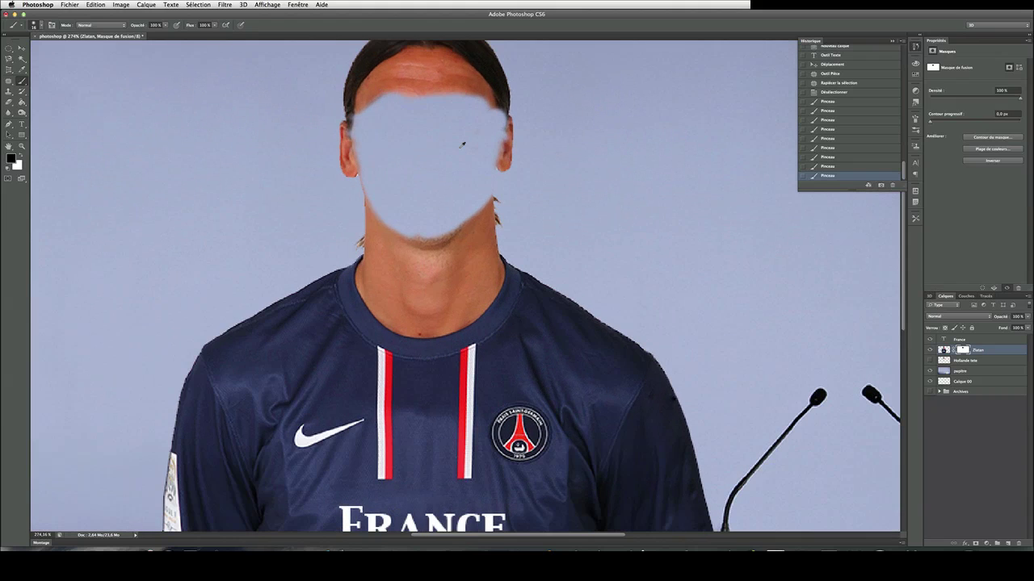
pyautogui.scroll(-1, 463, 145)
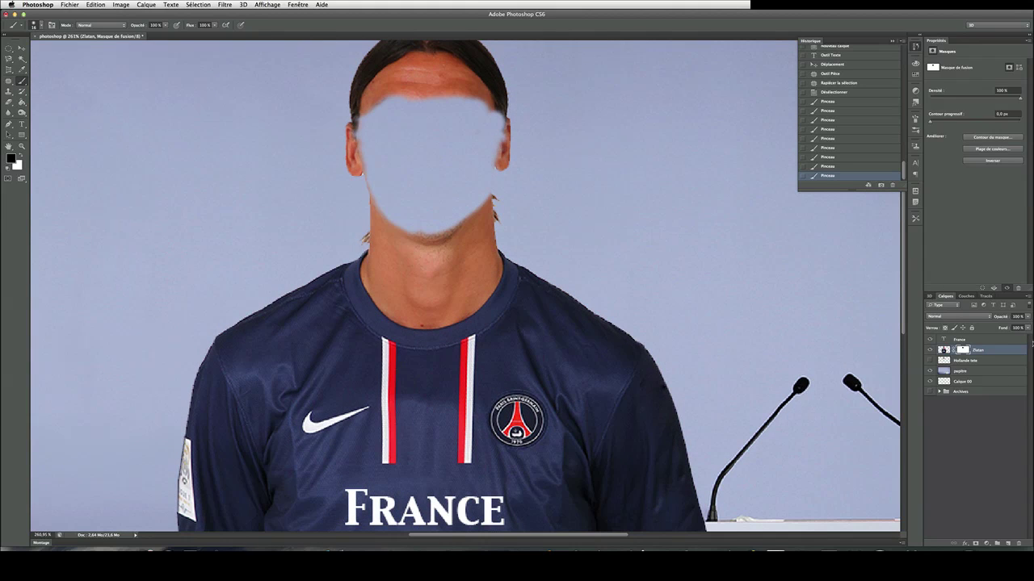
pyautogui.click(930, 361)
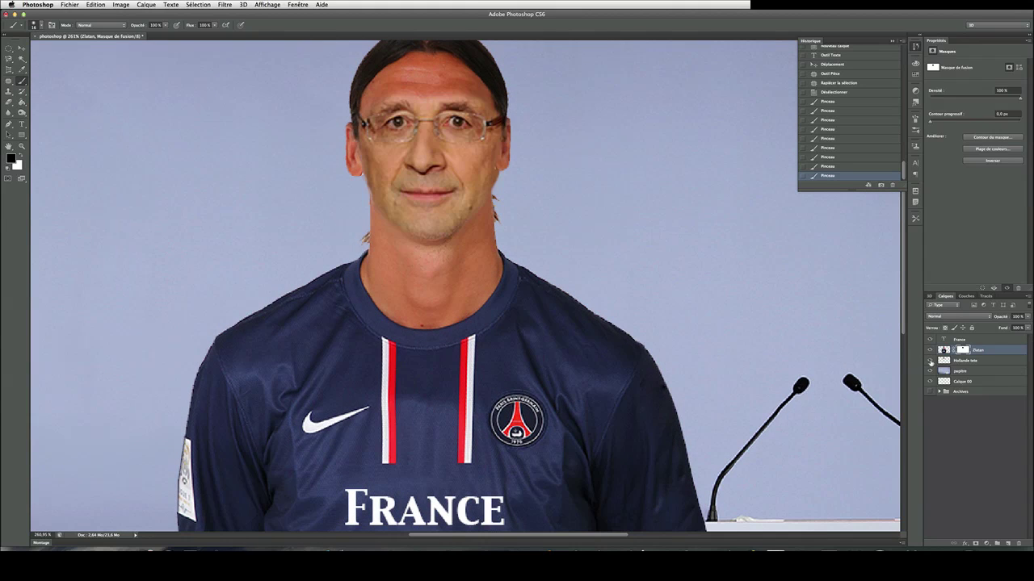
pyautogui.click(930, 361)
pyautogui.click(930, 361)
pyautogui.press('super+0')
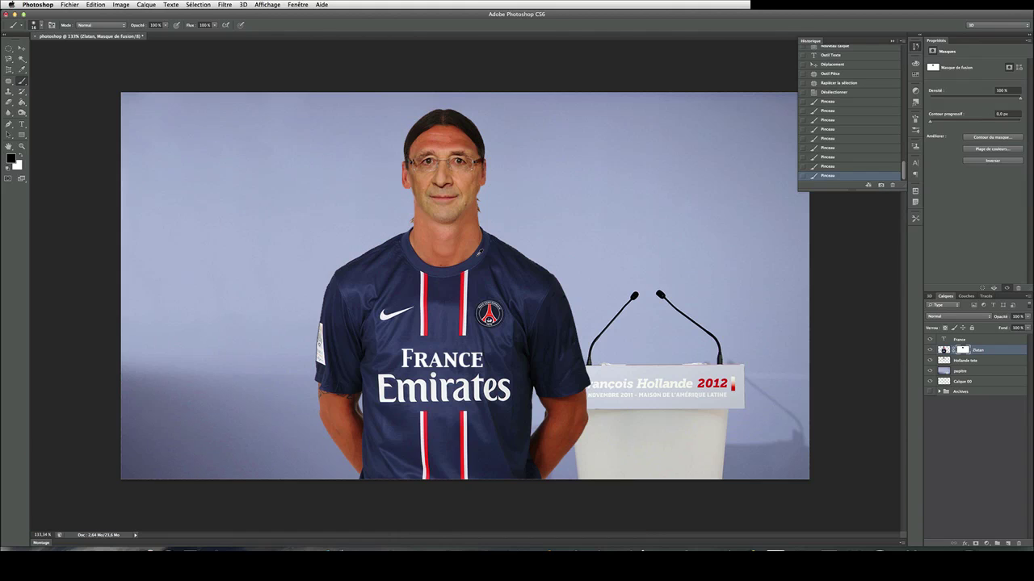
# Toggle the visibility of the Zlatan and France layers to check what each contributes to the montage.
pyautogui.click(929, 352)
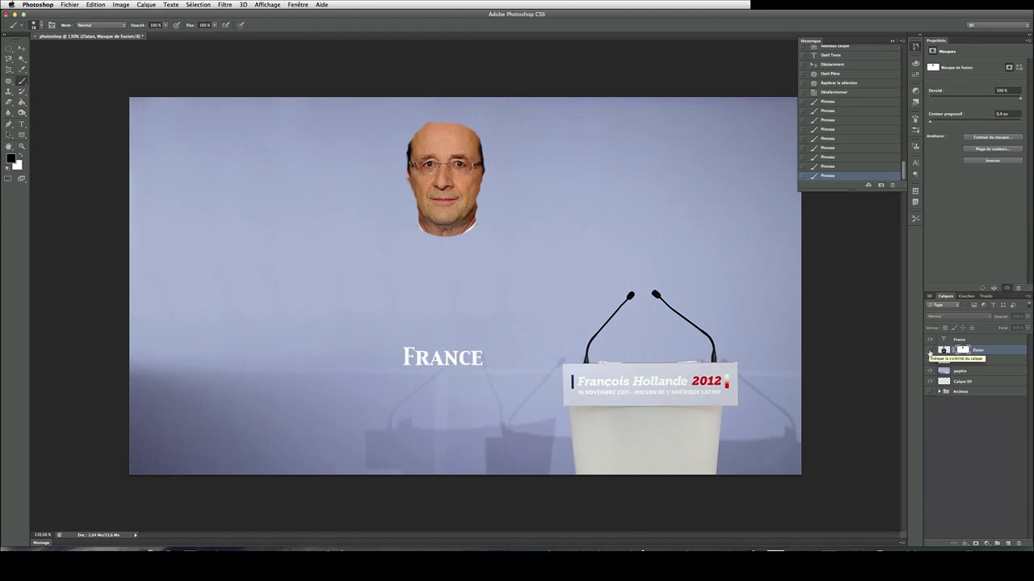
pyautogui.click(929, 352)
pyautogui.click(893, 353)
pyautogui.click(893, 353)
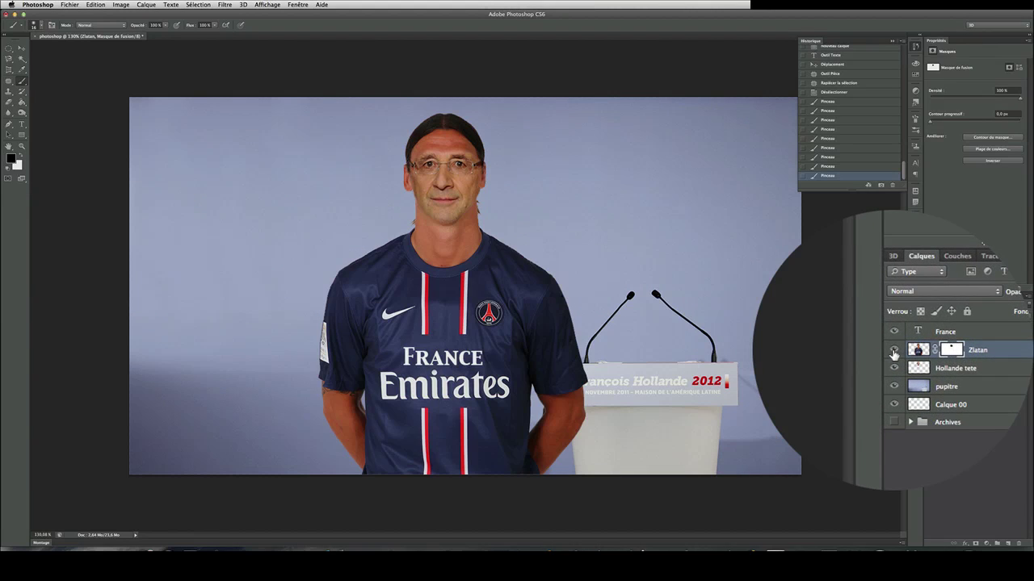
pyautogui.click(892, 341)
pyautogui.click(892, 341)
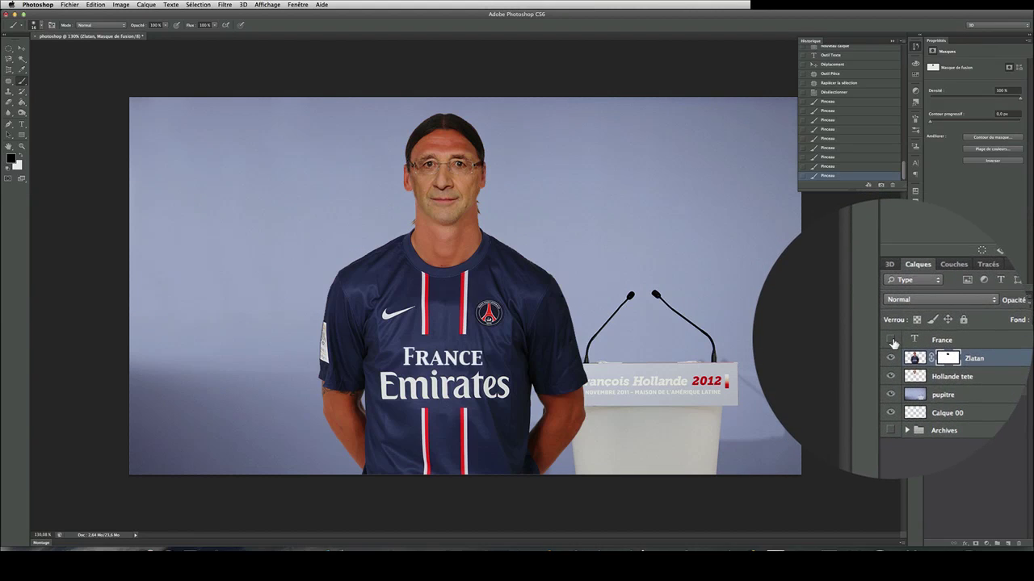
pyautogui.click(892, 342)
pyautogui.click(893, 342)
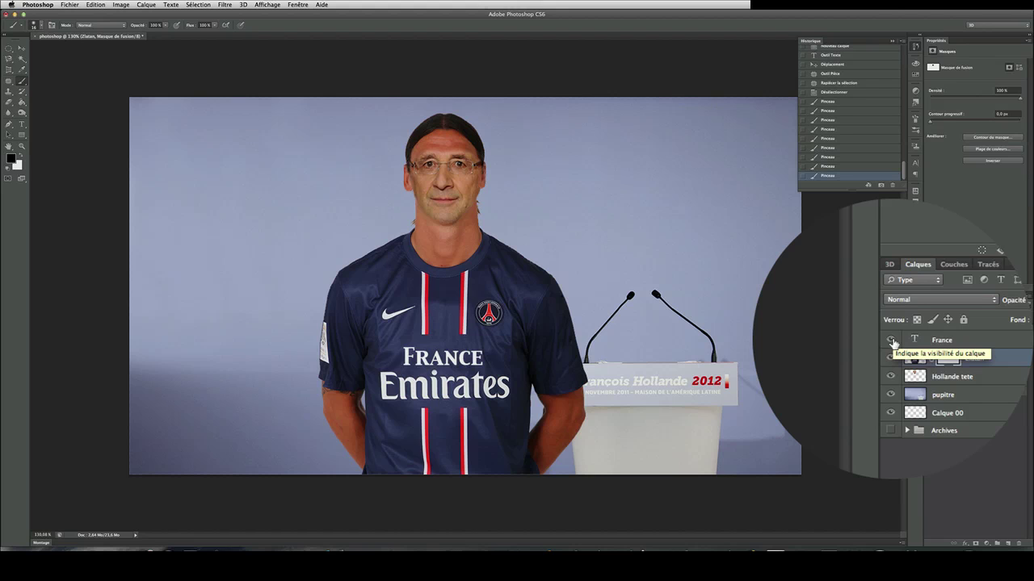
# Select the France, Zlatan and "Hollande tete" layers together and link them.
pyautogui.click(937, 339)
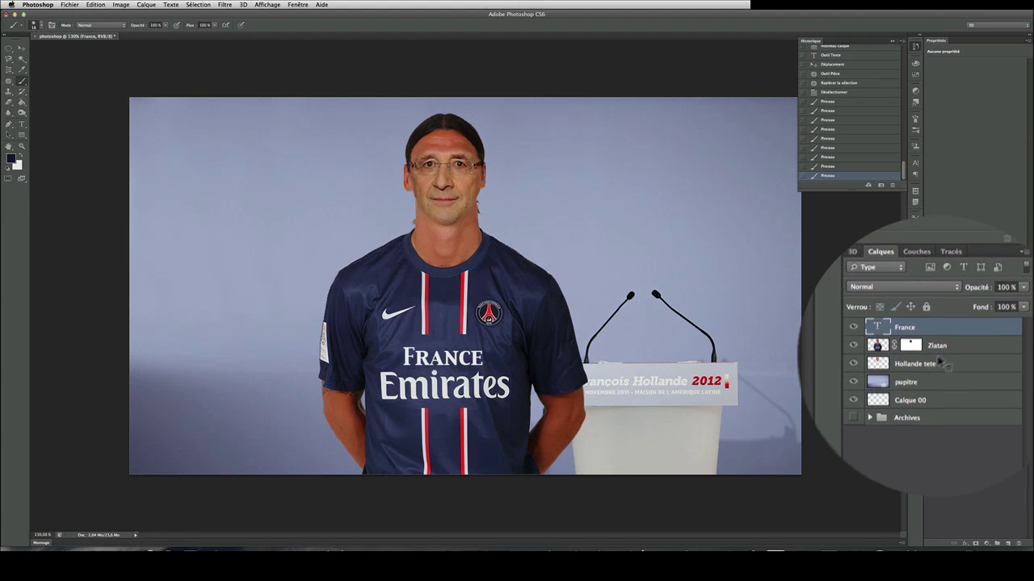
pyautogui.rightClick(964, 345)
pyautogui.click(963, 346)
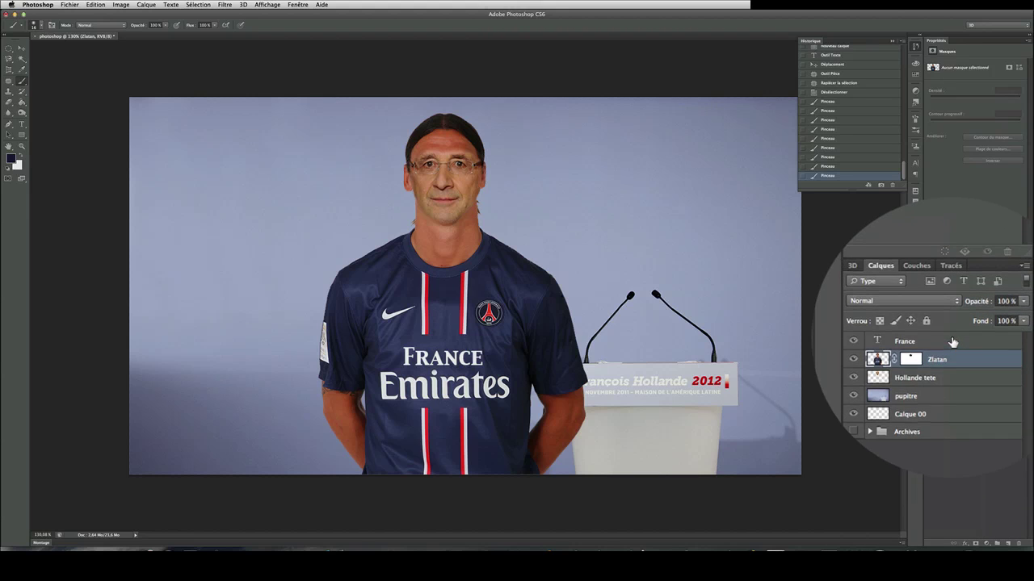
pyautogui.click(953, 342)
pyautogui.keyDown('super'); pyautogui.click(944, 353); pyautogui.keyUp('super')
pyautogui.keyDown('super'); pyautogui.click(933, 364); pyautogui.keyUp('super')
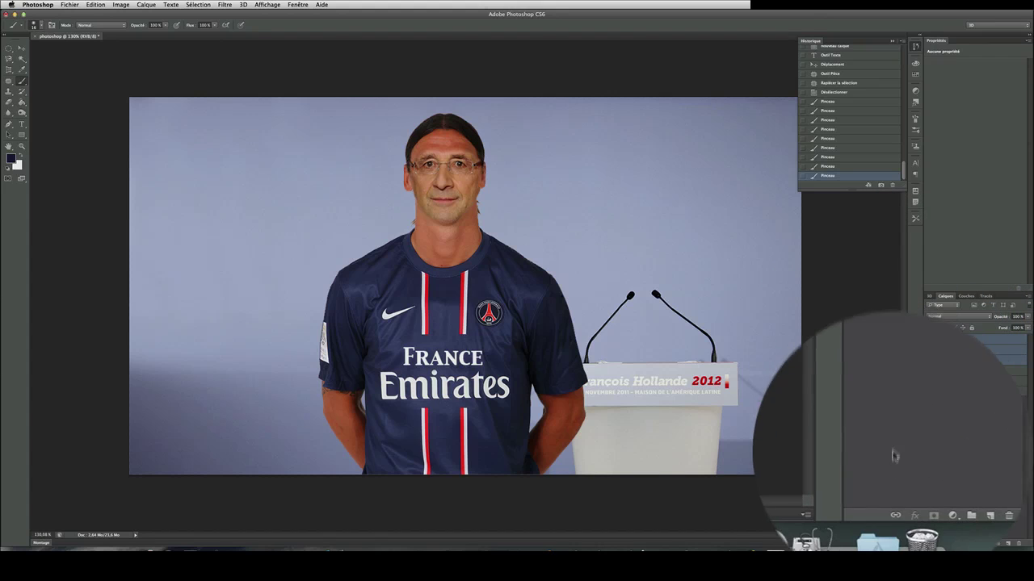
pyautogui.click(893, 516)
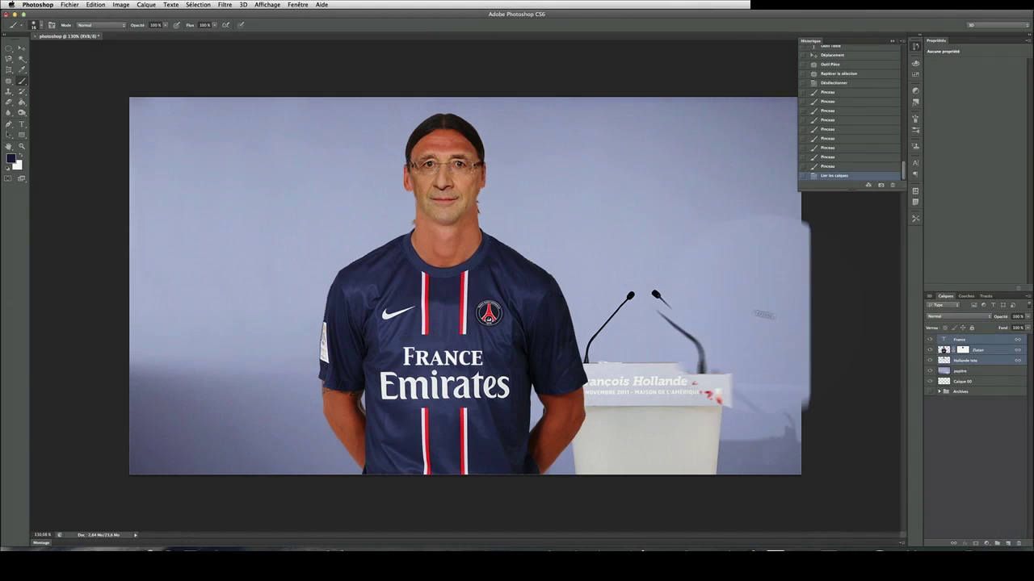
# Move the linked figure left, clear of the lectern, using the "Hollande tete" layer and the Move tool.
pyautogui.click(21, 49)
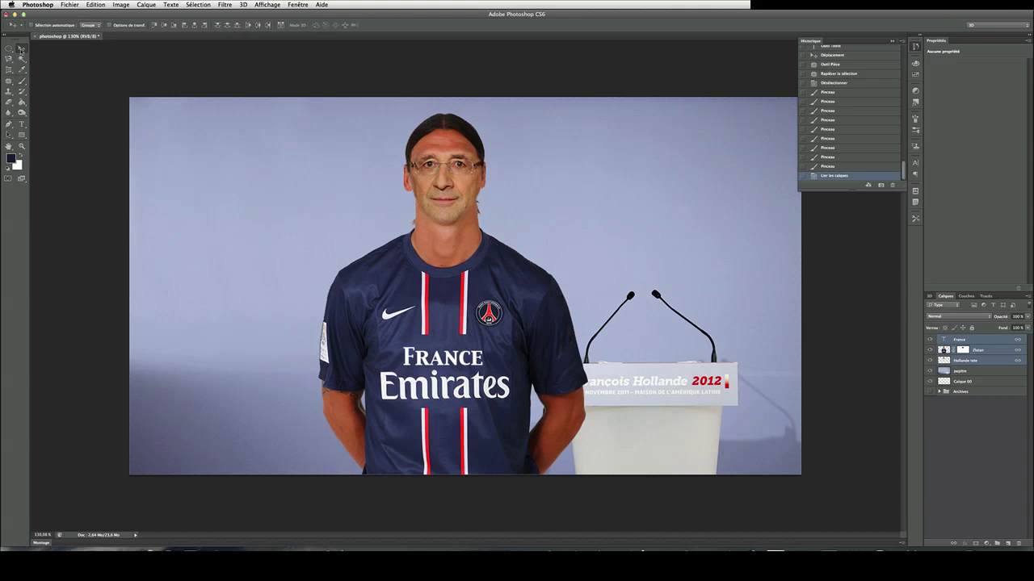
pyautogui.click(955, 373)
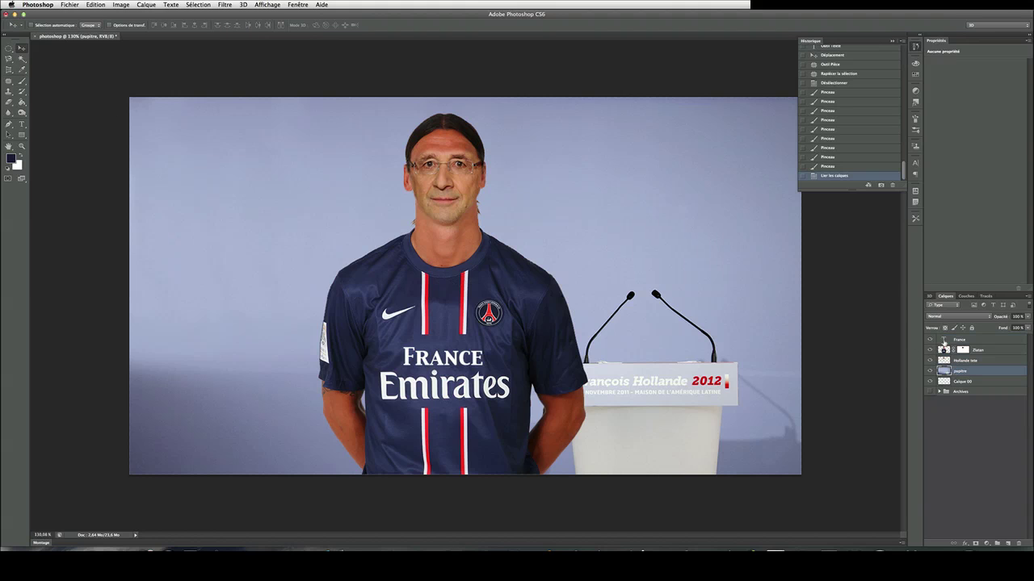
pyautogui.click(954, 361)
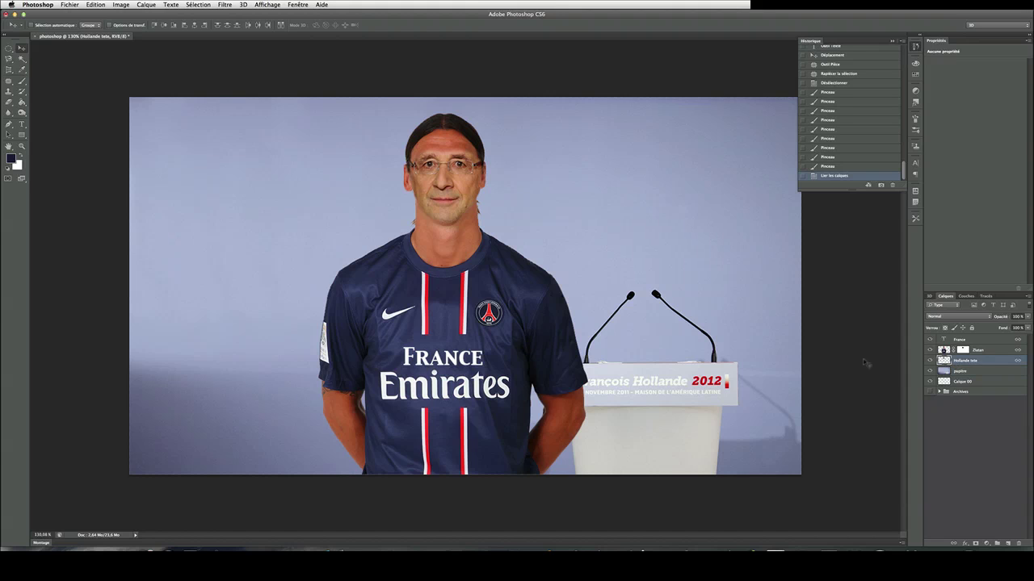
pyautogui.moveTo(509, 300); pyautogui.dragTo(495, 329)
pyautogui.moveTo(440, 307)
pyautogui.mouseDown()
pyautogui.moveTo(340, 281)
pyautogui.moveTo(386, 276)
pyautogui.moveTo(442, 290)
pyautogui.mouseUp()
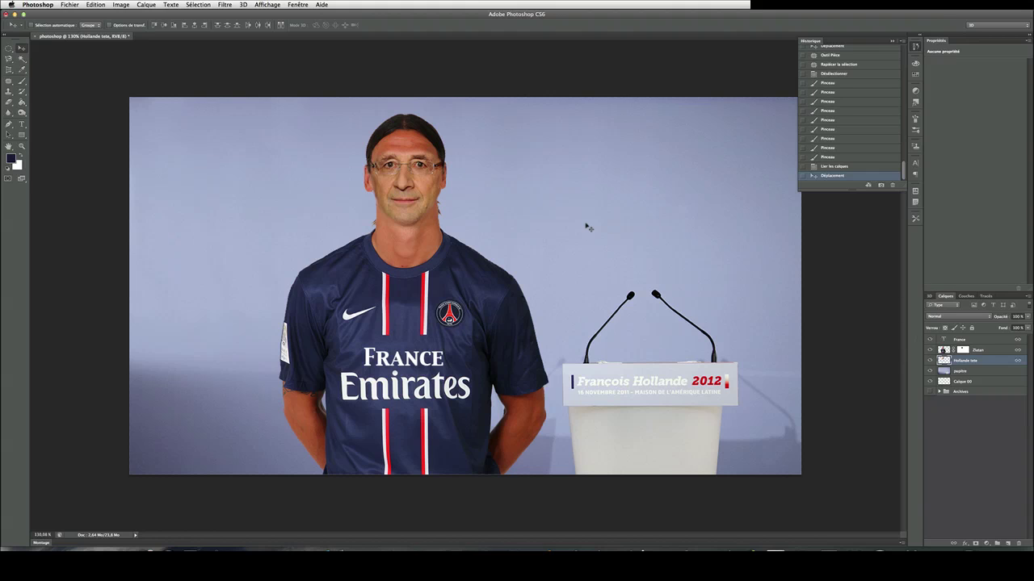
# Free-transform the linked figure to about 67.6% of its size and place it directly above the lectern.
pyautogui.press('super+t')
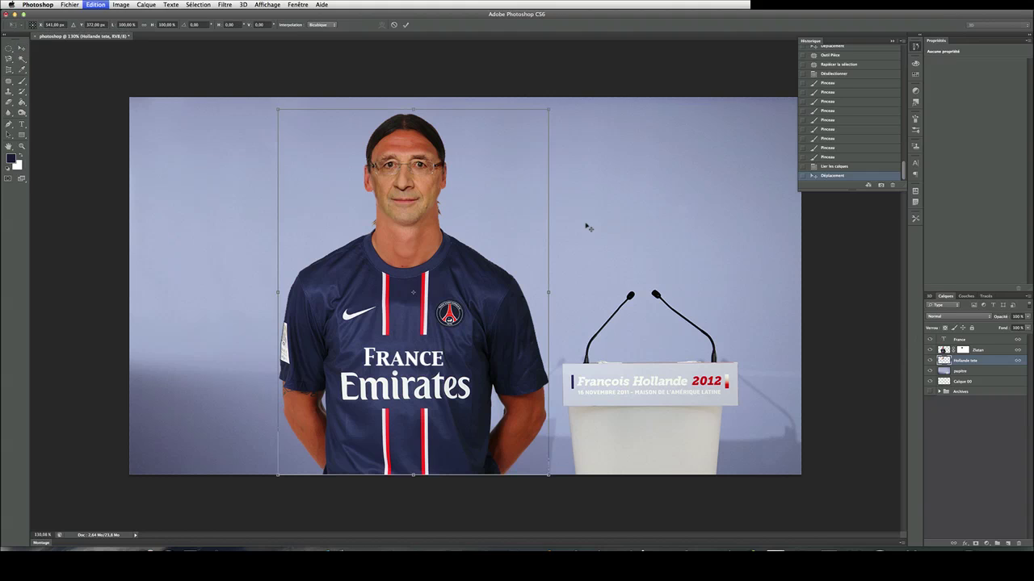
pyautogui.moveTo(548, 109); pyautogui.dragTo(511, 161)
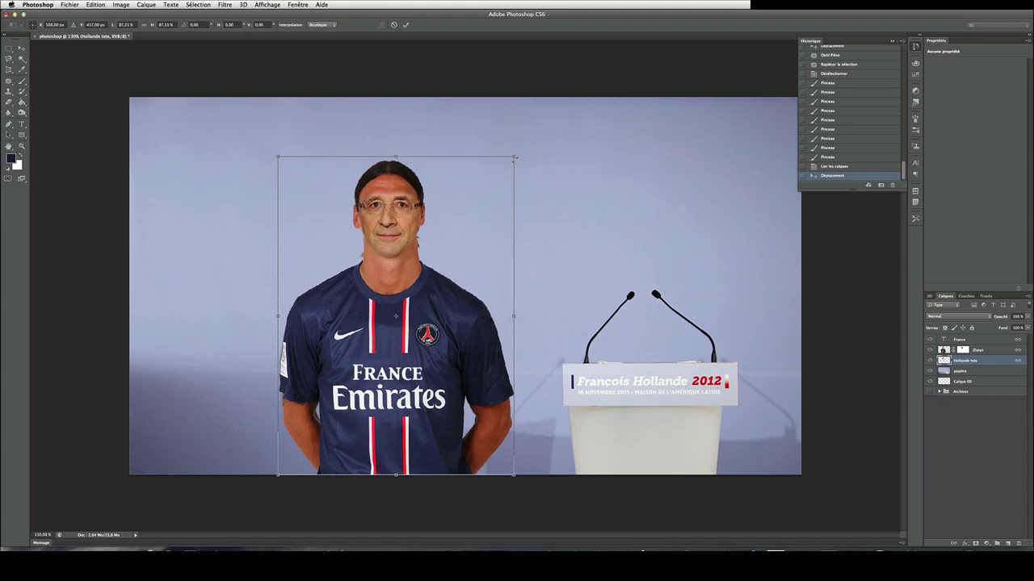
pyautogui.moveTo(400, 292); pyautogui.dragTo(611, 219)
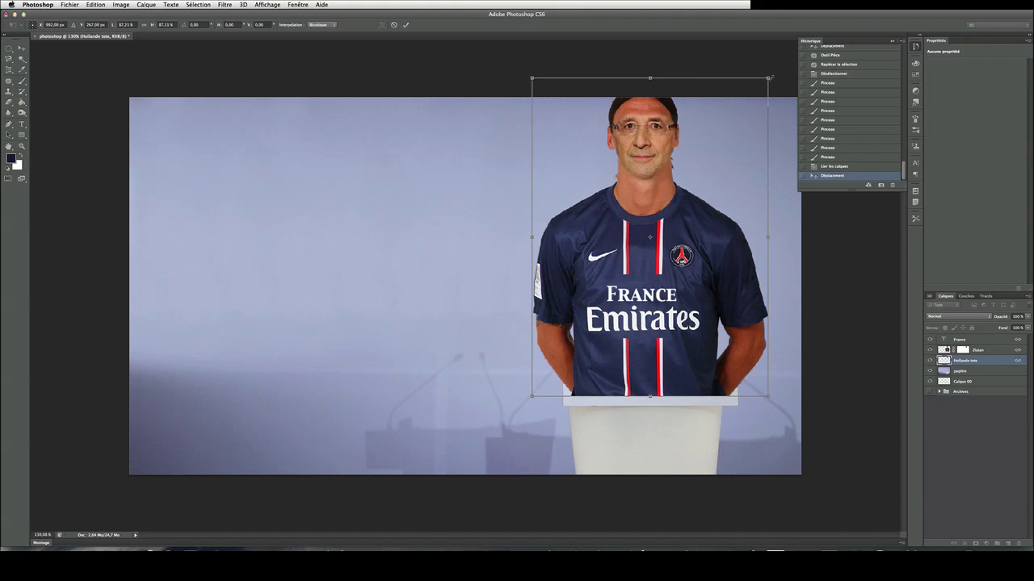
pyautogui.moveTo(767, 77); pyautogui.dragTo(715, 149)
pyautogui.moveTo(566, 260); pyautogui.dragTo(589, 229)
pyautogui.moveTo(591, 236); pyautogui.dragTo(594, 235)
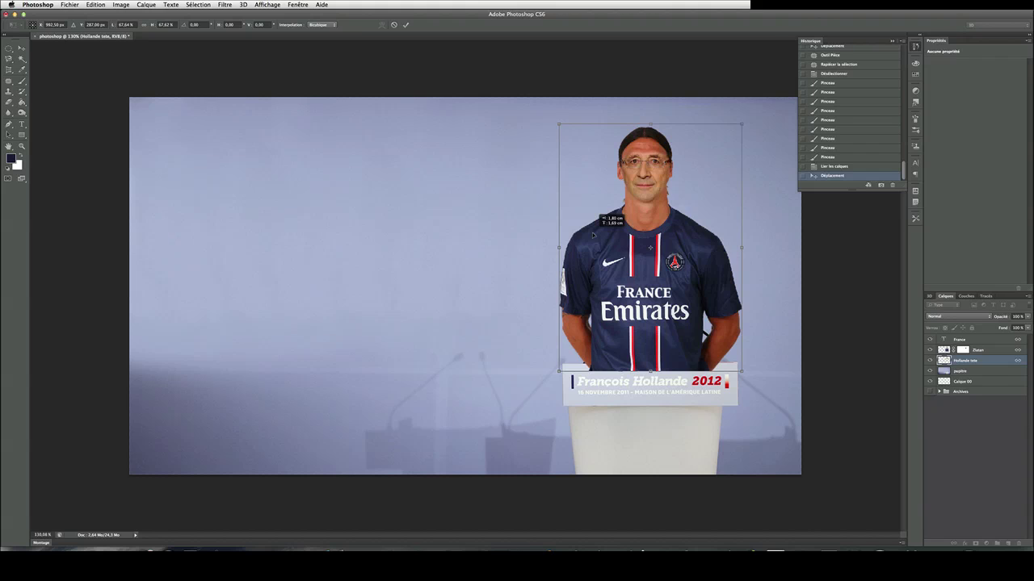
pyautogui.moveTo(593, 235); pyautogui.dragTo(593, 235)
pyautogui.press('Return')
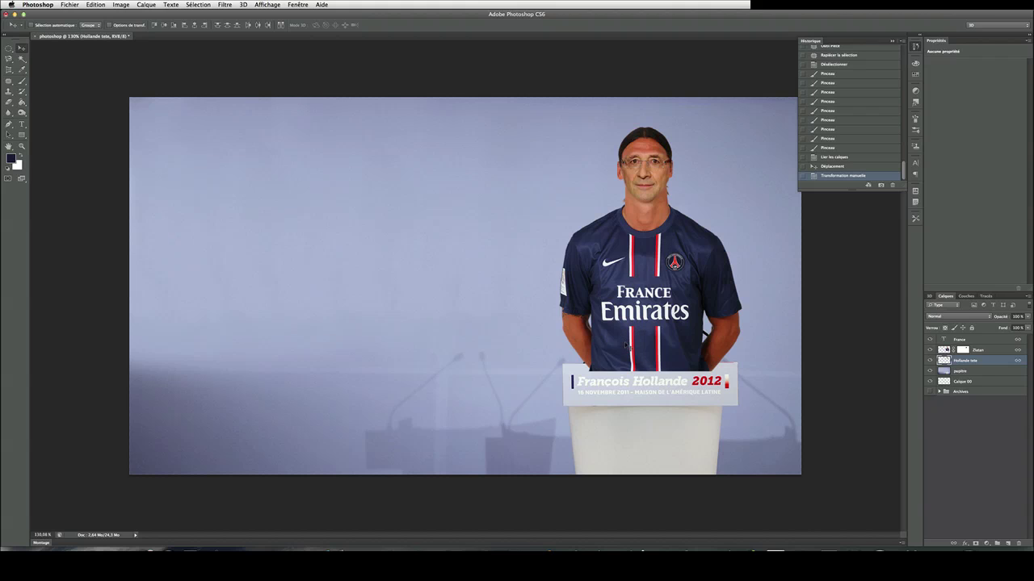
# Hide the "Hollande tete", Zlatan and France layers so only the lectern scene shows.
pyautogui.click(930, 360)
pyautogui.click(929, 361)
pyautogui.click(929, 360)
pyautogui.click(929, 350)
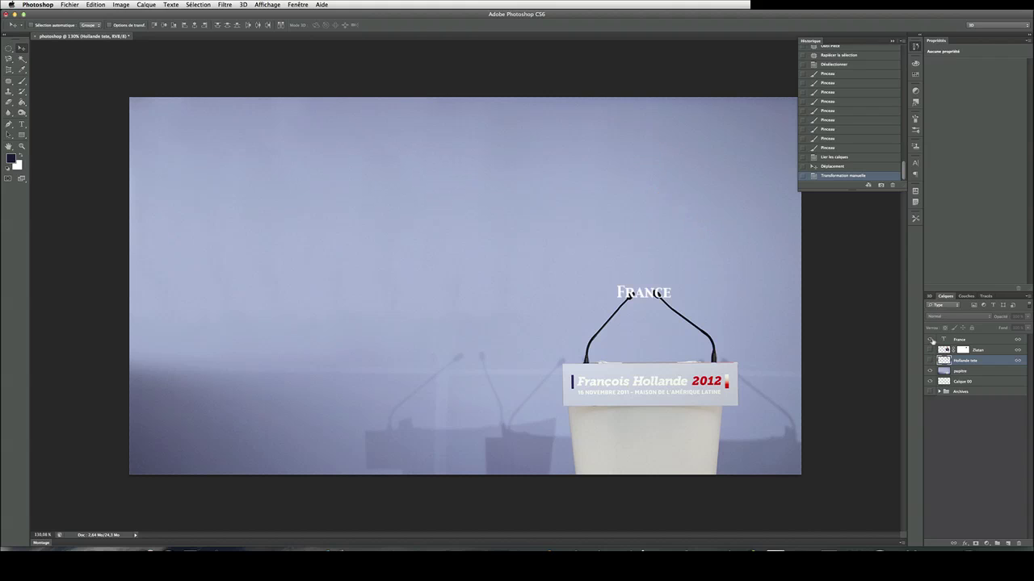
pyautogui.click(930, 340)
# Activate the standard Pen tool (Outil Plume) for tracing the lectern and its microphones.
pyautogui.moveTo(740, 401); pyautogui.dragTo(680, 370)
pyautogui.moveTo(524, 309); pyautogui.dragTo(524, 309)
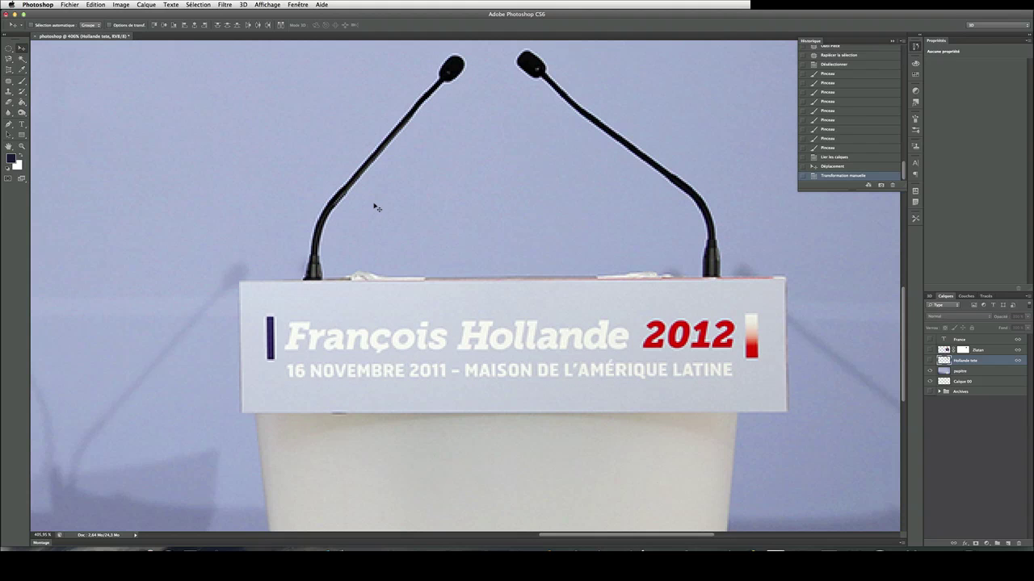
pyautogui.scroll(3, 376, 205)
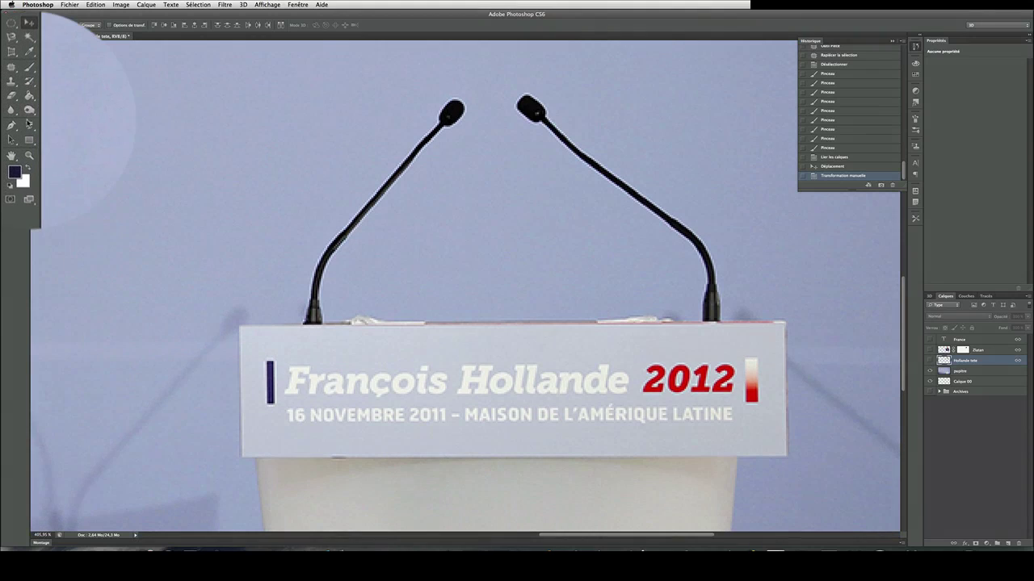
pyautogui.rightClick(11, 125)
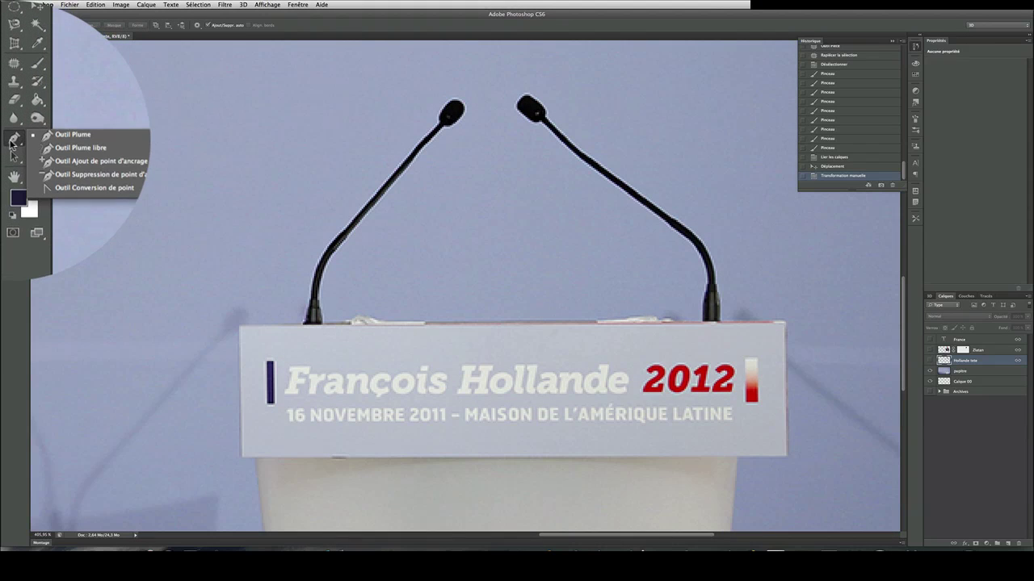
pyautogui.click(41, 121)
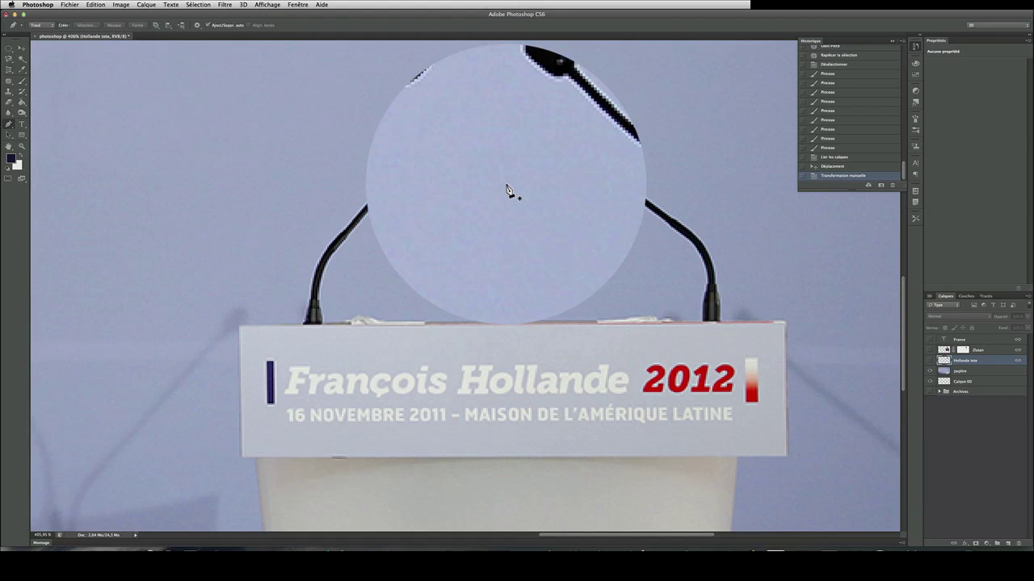
# Draw a practice path with straight and curved segments on the background between the two microphones, adjusting its direction handles.
pyautogui.click(507, 189)
pyautogui.click(444, 211)
pyautogui.click(425, 233)
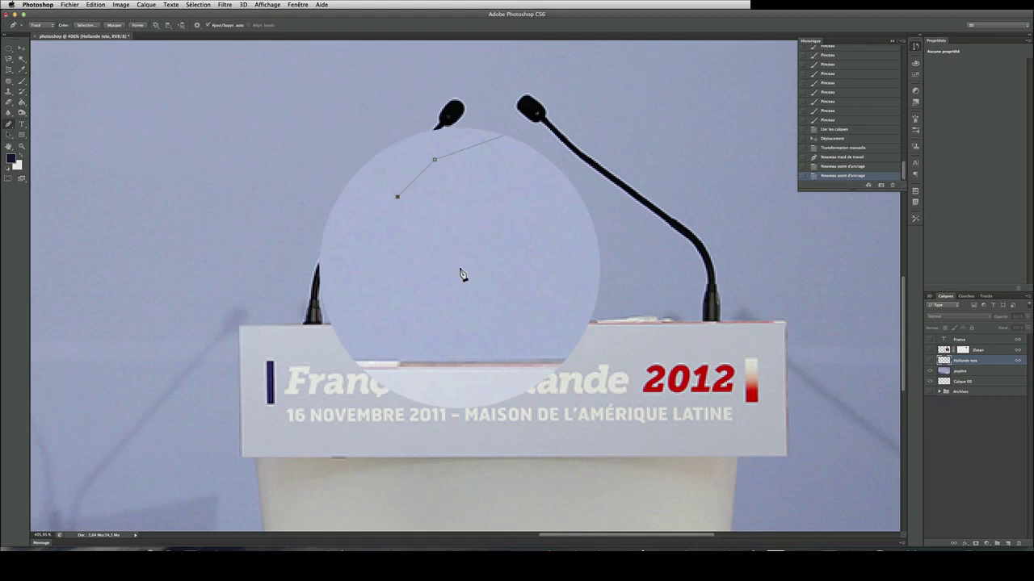
pyautogui.click(461, 272)
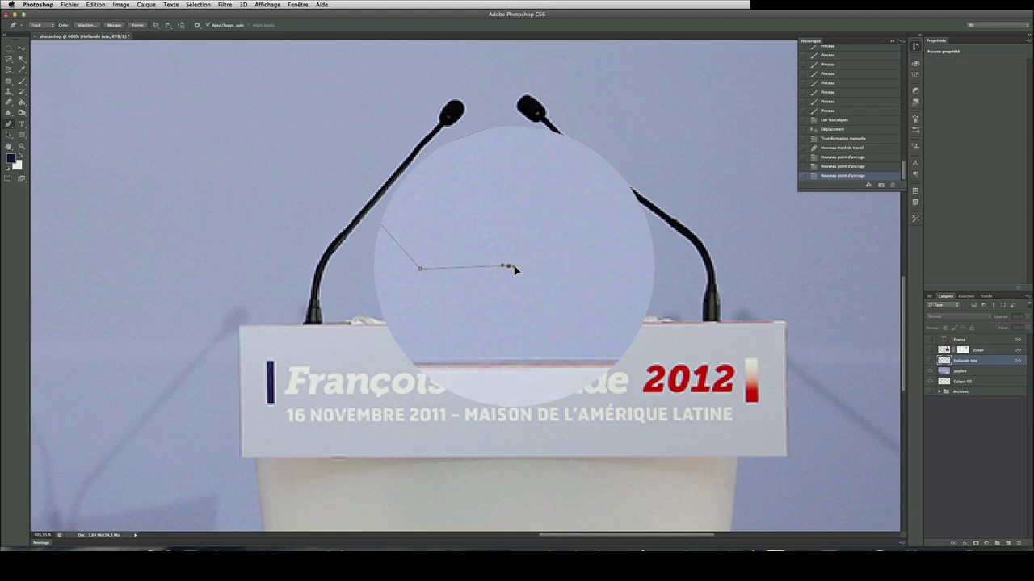
pyautogui.moveTo(512, 271)
pyautogui.mouseDown()
pyautogui.moveTo(521, 297)
pyautogui.moveTo(549, 255)
pyautogui.moveTo(539, 222)
pyautogui.moveTo(554, 237)
pyautogui.moveTo(550, 265)
pyautogui.moveTo(579, 288)
pyautogui.moveTo(549, 233)
pyautogui.moveTo(577, 246)
pyautogui.moveTo(568, 235)
pyautogui.moveTo(544, 270)
pyautogui.moveTo(522, 277)
pyautogui.mouseUp()
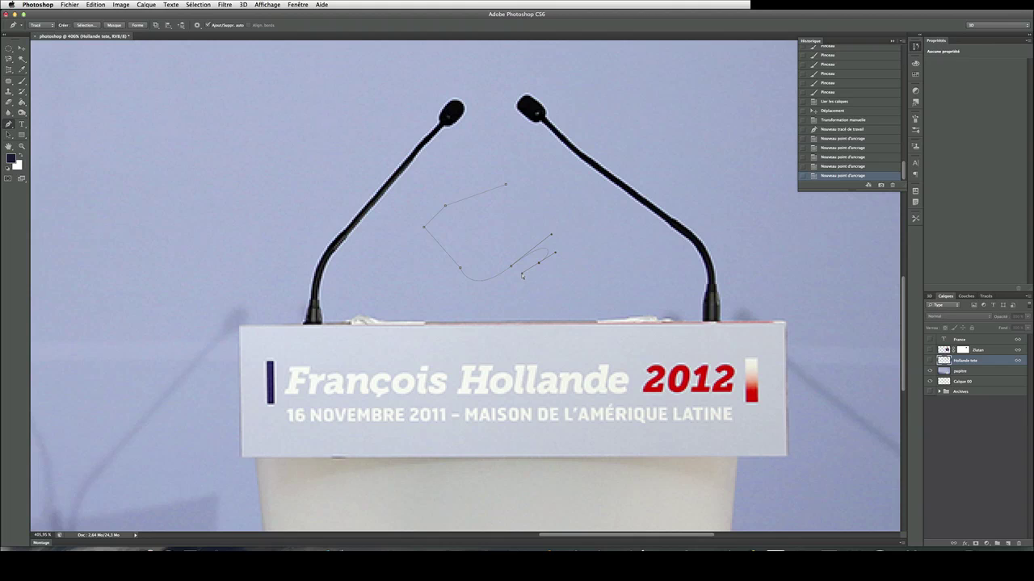
pyautogui.moveTo(522, 277); pyautogui.dragTo(521, 278)
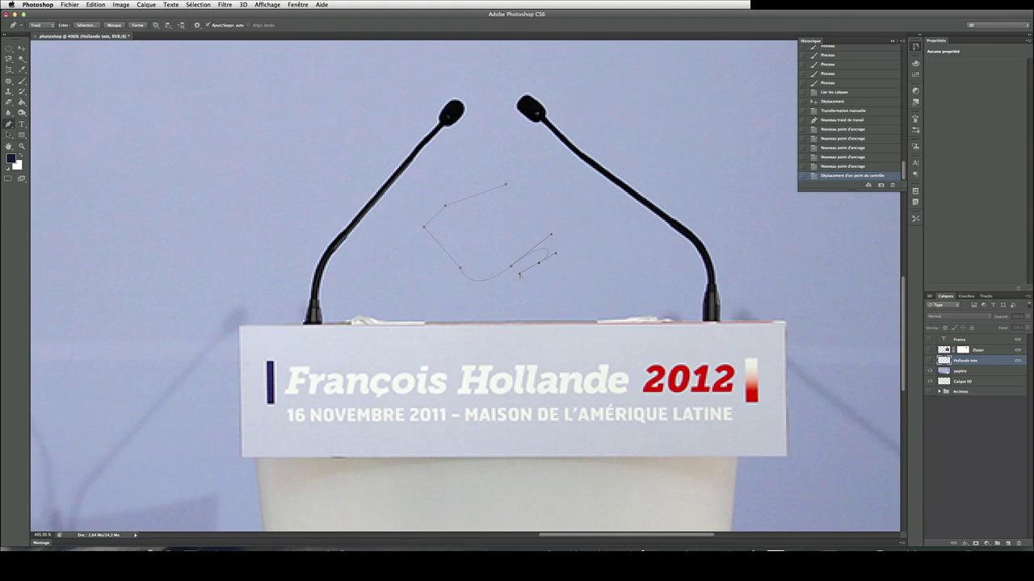
pyautogui.moveTo(520, 276); pyautogui.dragTo(523, 276)
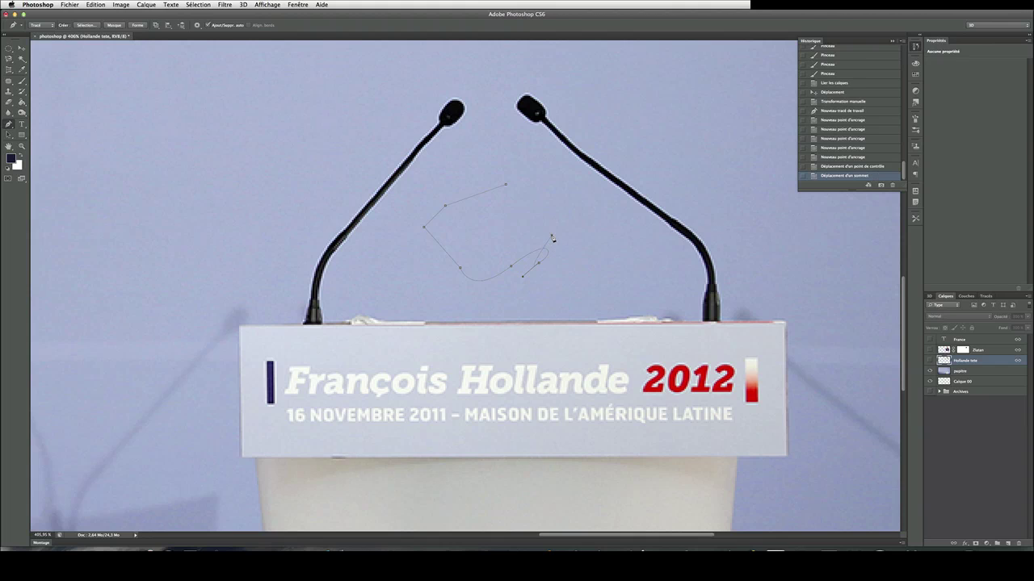
pyautogui.click(530, 236)
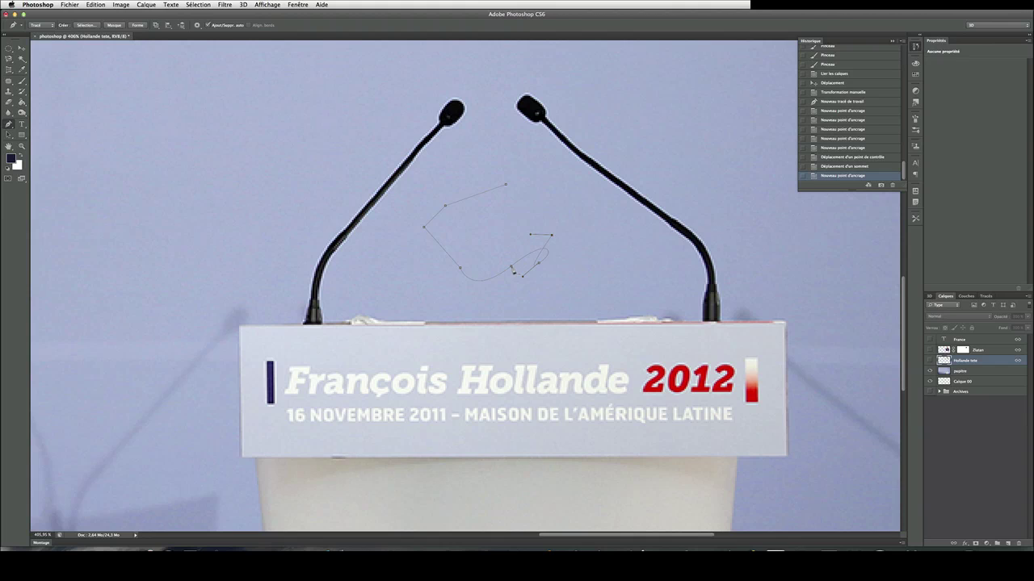
# Convert a curved anchor point of the practice path to a corner, pull new curve handles from it and reposition it.
pyautogui.keyDown('alt'); pyautogui.click(512, 270); pyautogui.keyUp('alt')
pyautogui.keyDown('alt'); pyautogui.click(510, 268); pyautogui.keyUp('alt')
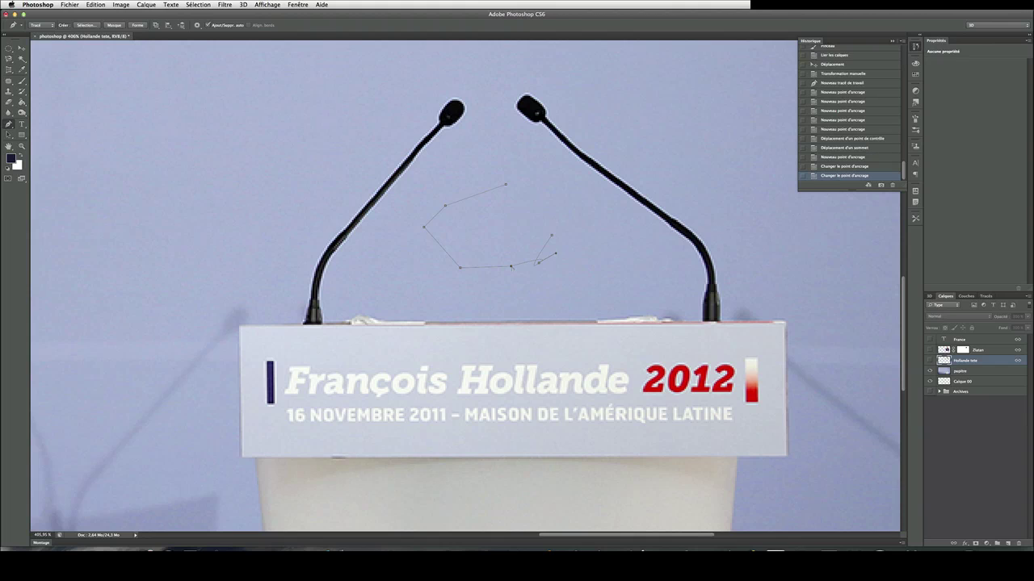
pyautogui.moveTo(510, 267); pyautogui.dragTo(503, 291)
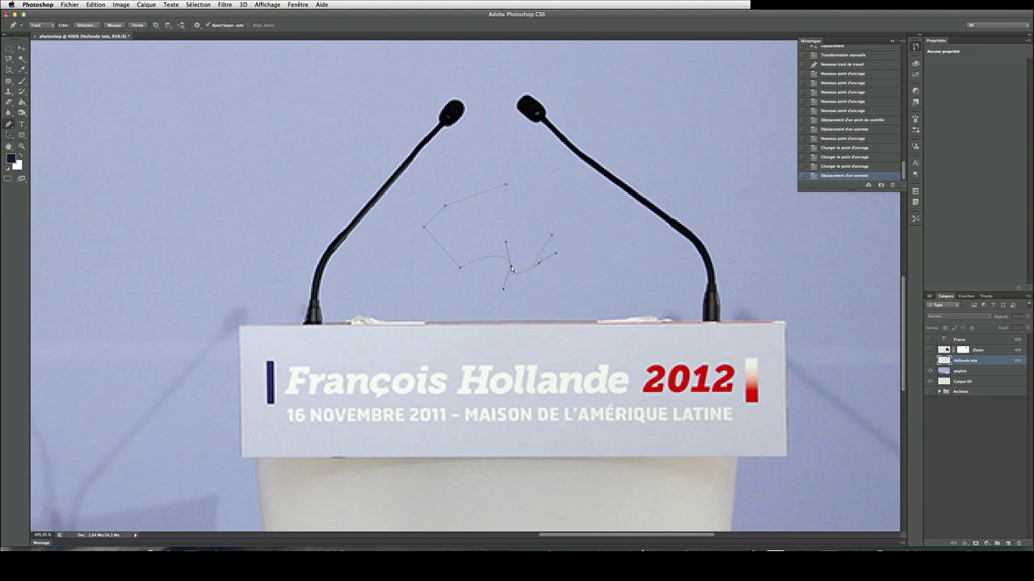
pyautogui.moveTo(511, 268); pyautogui.dragTo(505, 258)
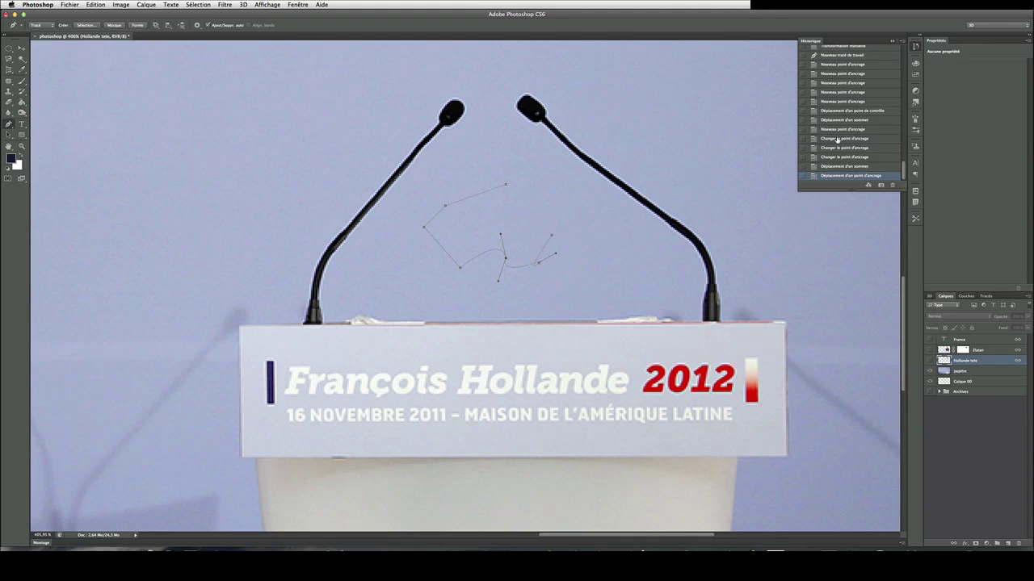
# Step back through the history to the "Transformation manuelle" state, removing the whole practice path.
pyautogui.click(837, 139)
pyautogui.click(838, 131)
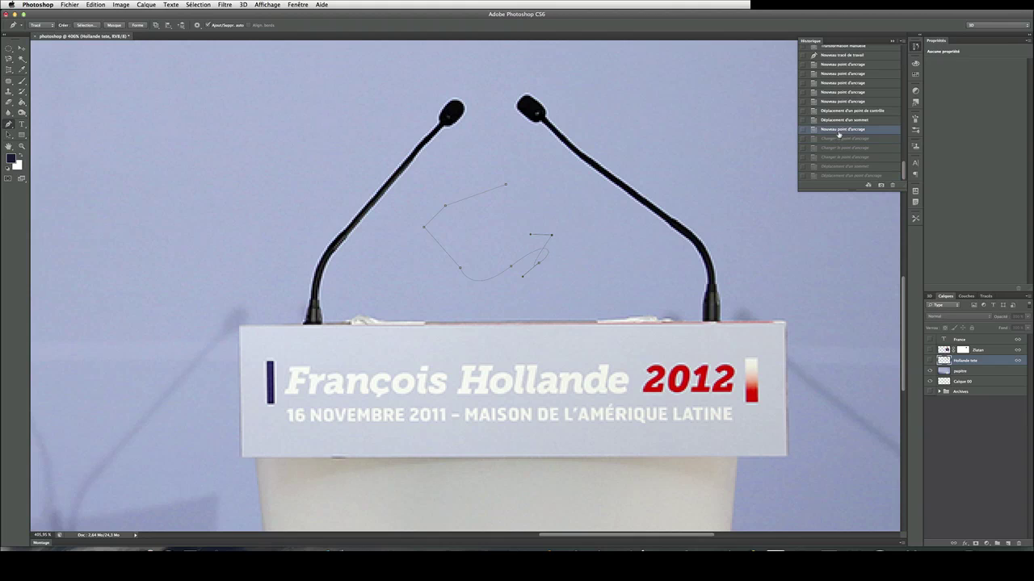
pyautogui.click(839, 121)
pyautogui.click(840, 111)
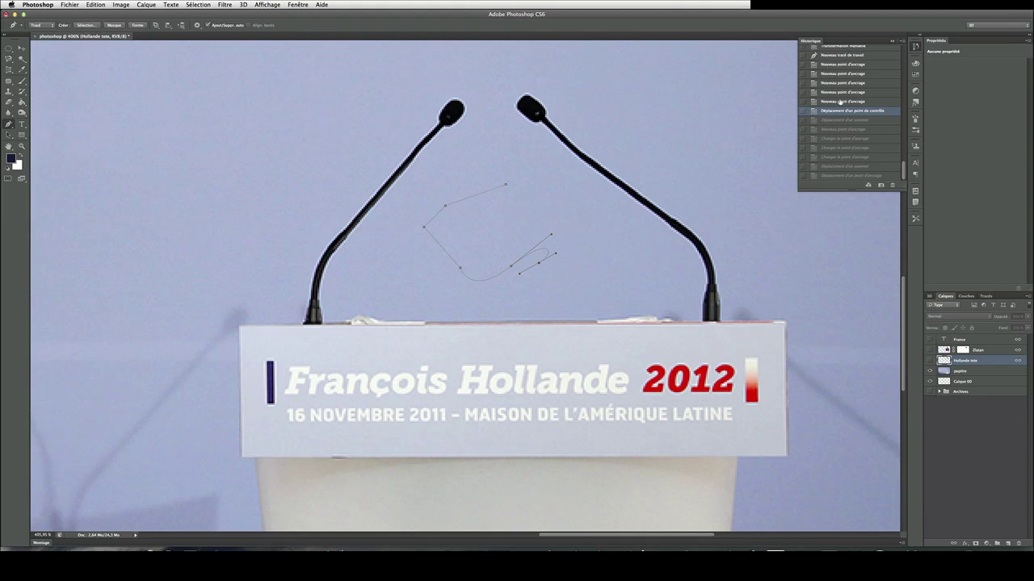
pyautogui.click(840, 101)
pyautogui.click(839, 92)
pyautogui.click(839, 55)
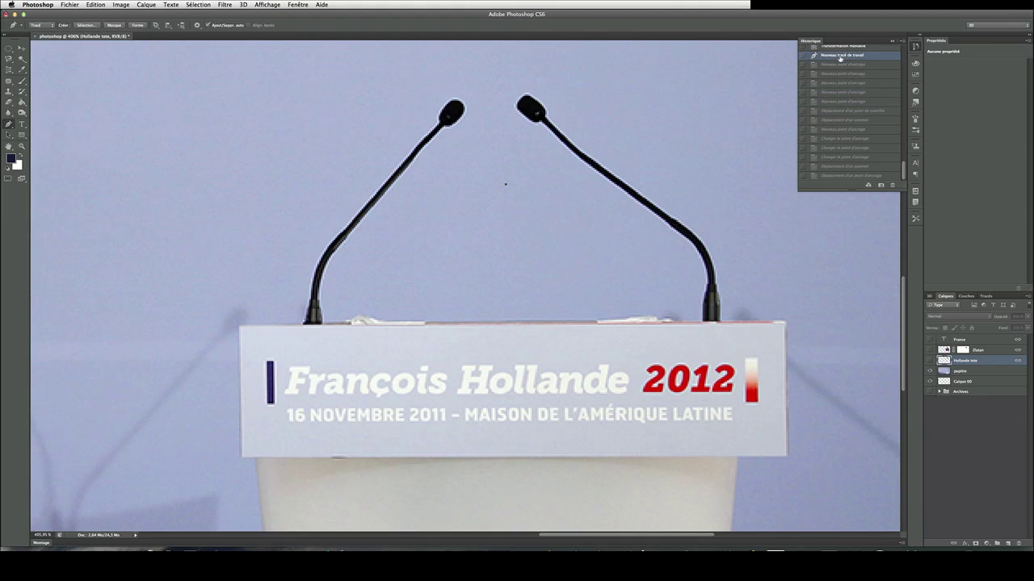
pyautogui.click(837, 48)
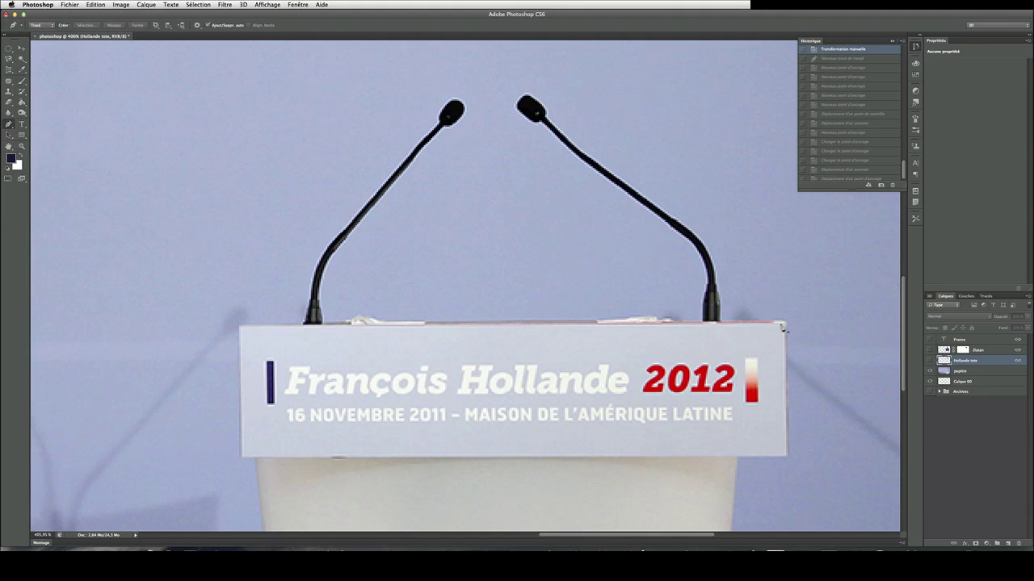
# Trace a path from the lectern's upper-right corner up the right microphone's base, with a curved anchor point at the stem's bend.
pyautogui.click(723, 326)
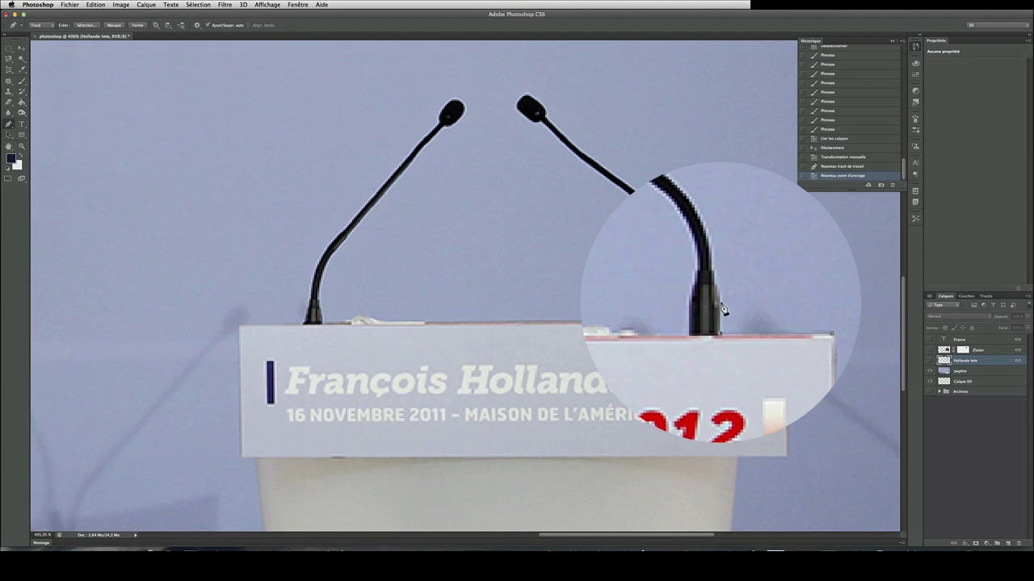
pyautogui.click(723, 305)
pyautogui.click(720, 299)
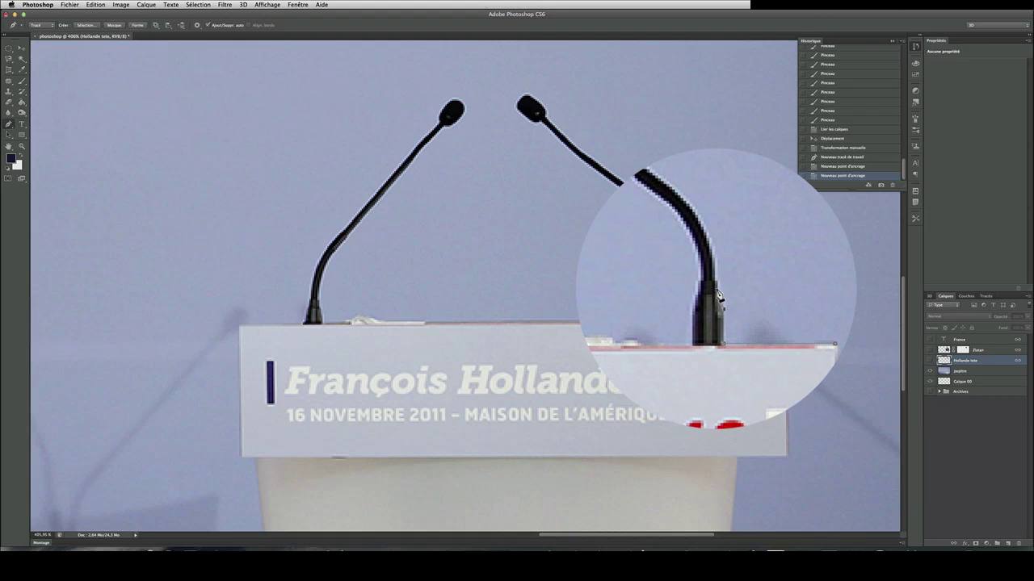
pyautogui.click(717, 285)
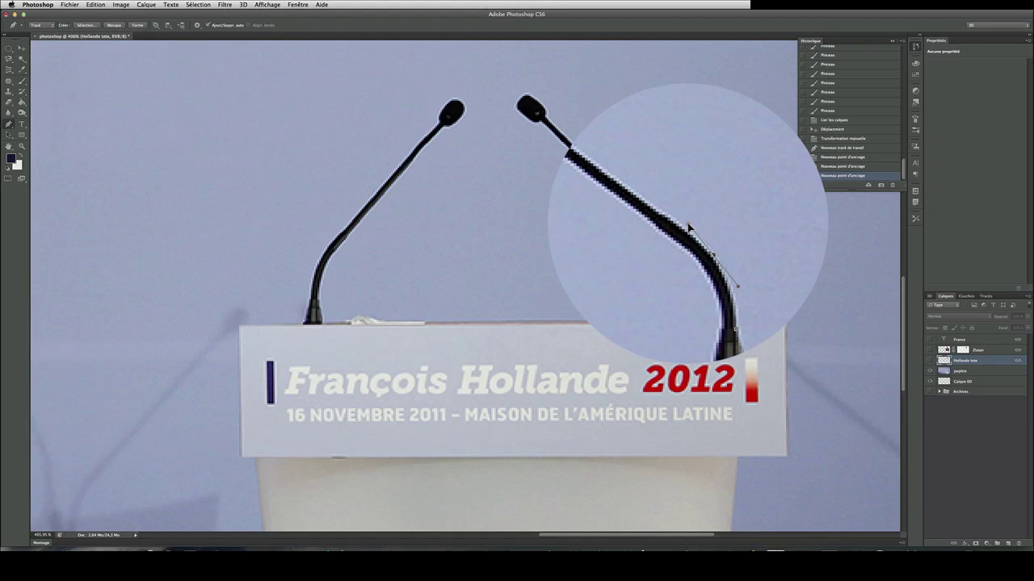
pyautogui.moveTo(689, 226); pyautogui.dragTo(688, 229)
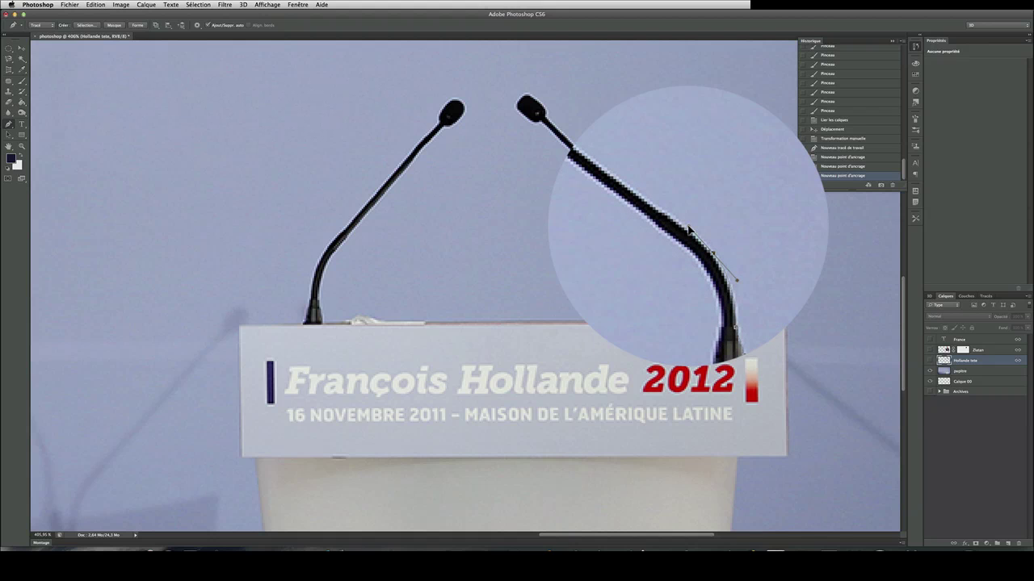
# Adjust the direction handles of the anchor point at the right microphone's bend so the curve follows the stem.
pyautogui.scroll(4, 689, 230)
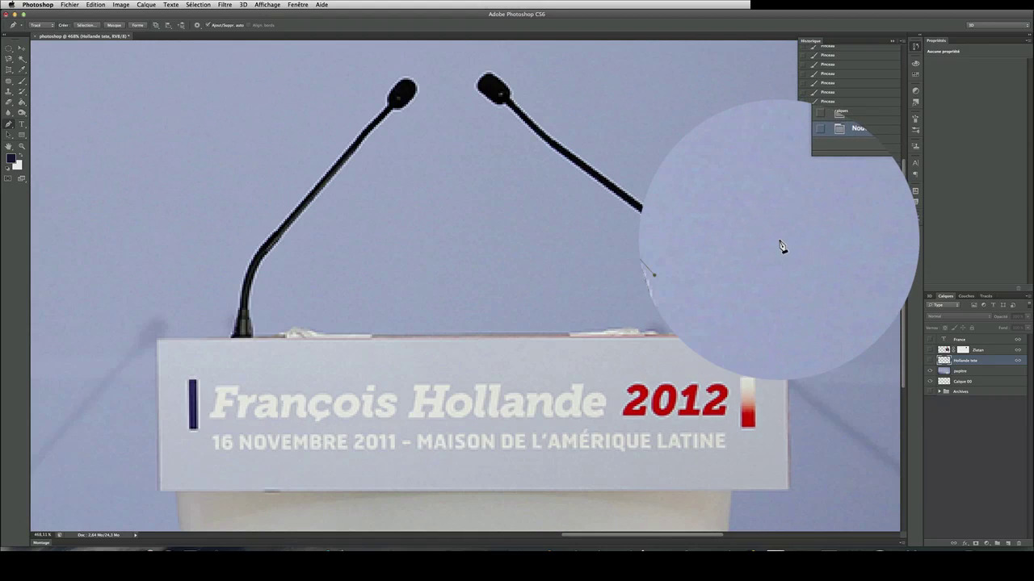
pyautogui.scroll(2, 659, 244)
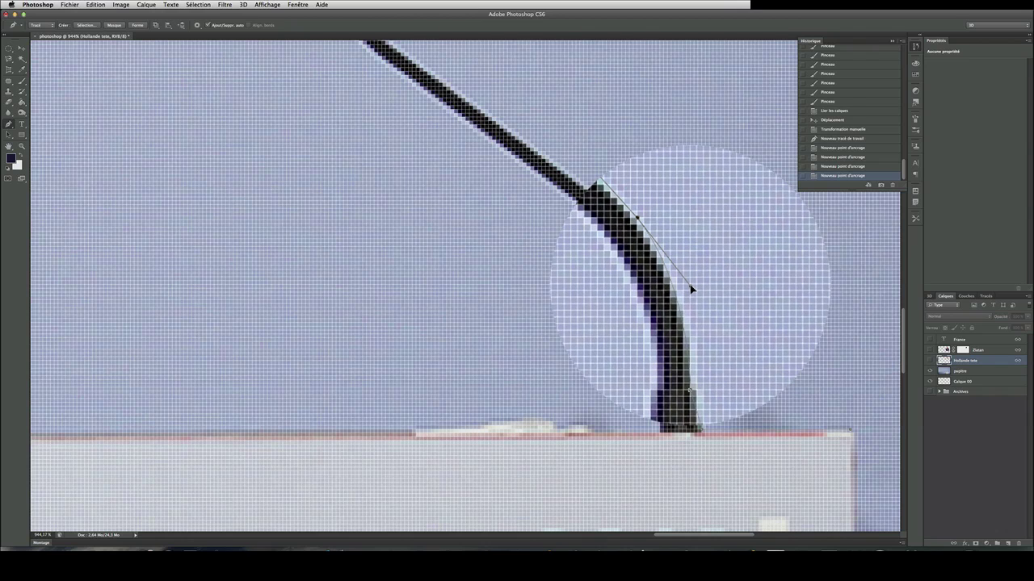
pyautogui.moveTo(690, 288); pyautogui.dragTo(603, 196)
pyautogui.scroll(-3, 396, 237)
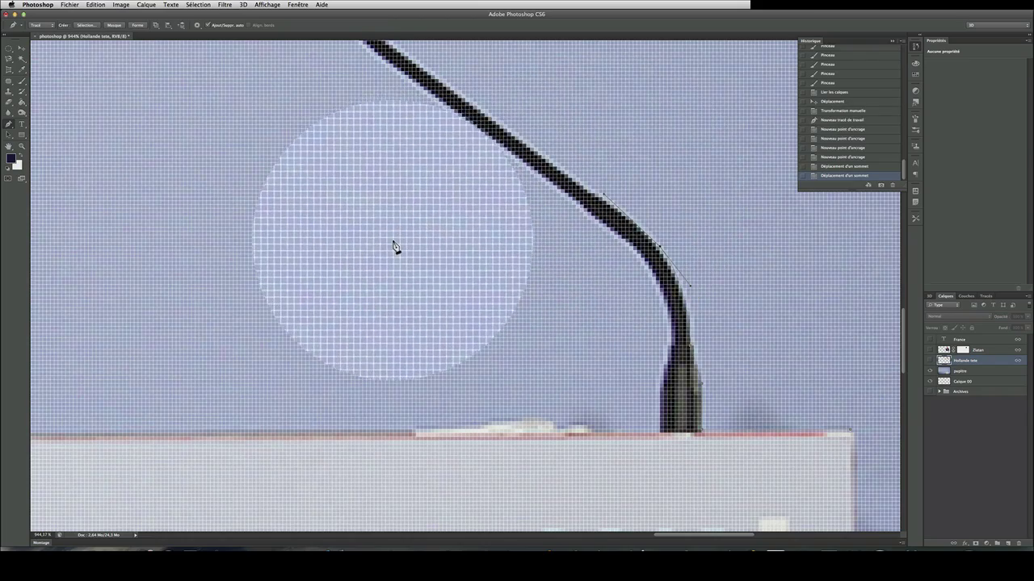
pyautogui.scroll(-2, 397, 238)
pyautogui.scroll(-4, 818, 393)
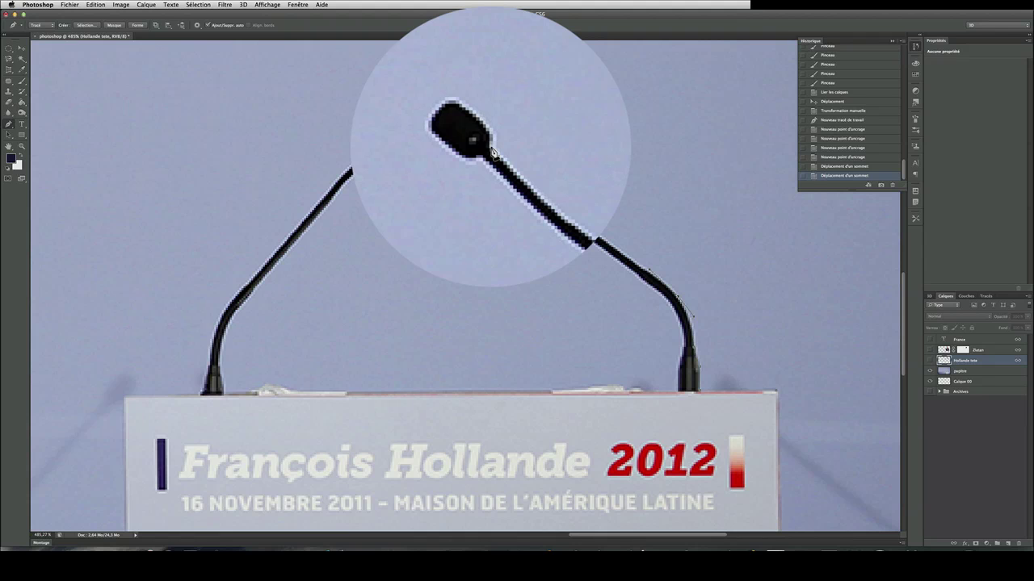
# Extend the path along the right microphone's upper stem edge to its head, adding a mid-stem anchor point and shifting it onto the edge.
pyautogui.click(492, 150)
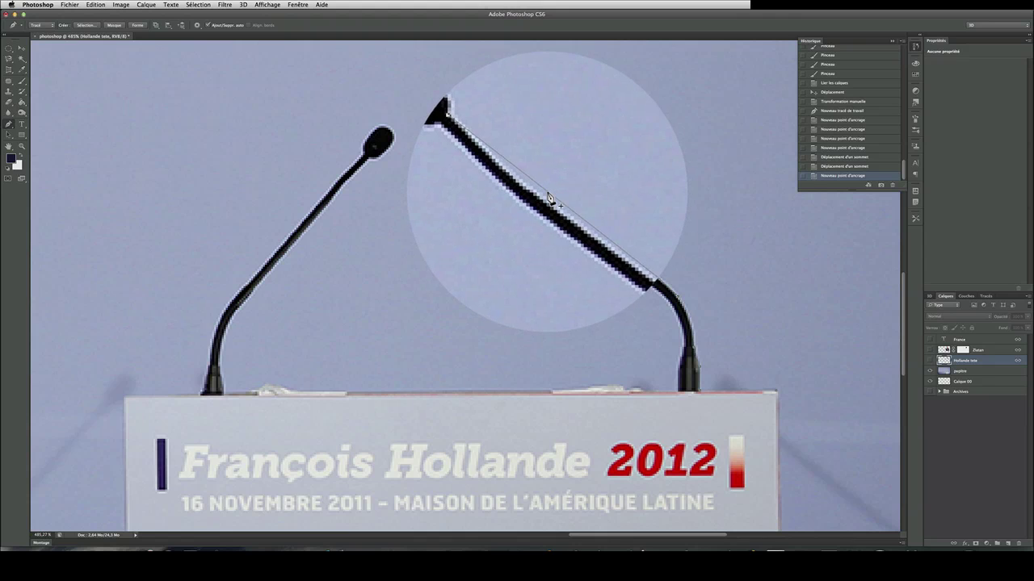
pyautogui.moveTo(549, 197); pyautogui.dragTo(548, 194)
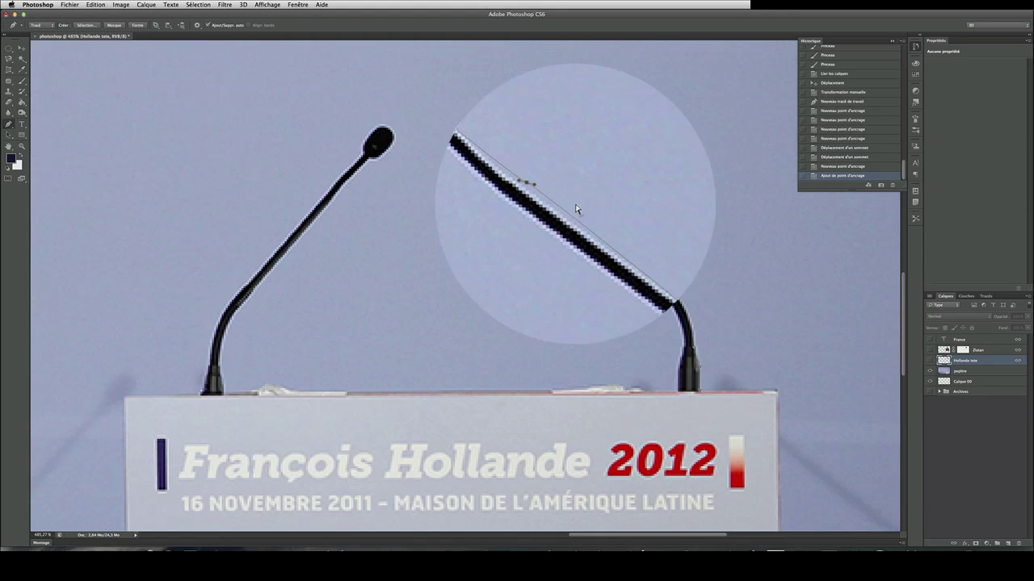
pyautogui.click(547, 193)
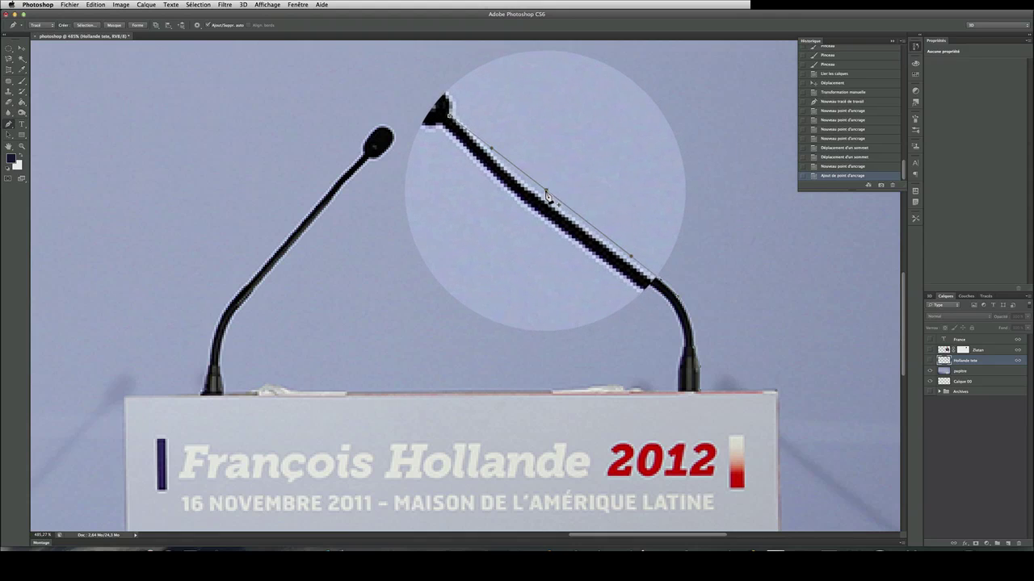
pyautogui.moveTo(547, 193); pyautogui.dragTo(541, 196)
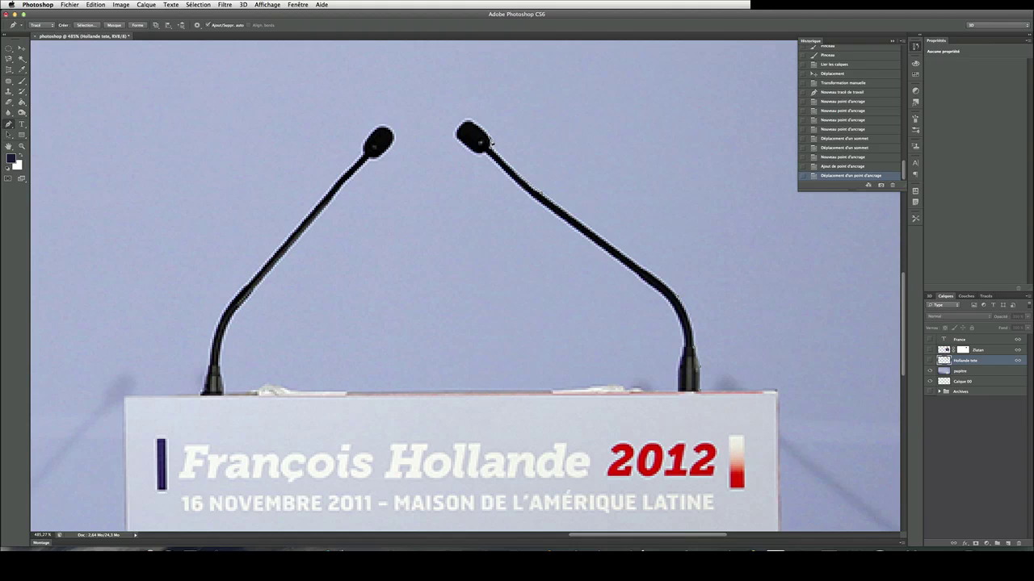
# Trace the path around the right microphone's head with anchor points, back to the underside of its stem.
pyautogui.click(490, 141)
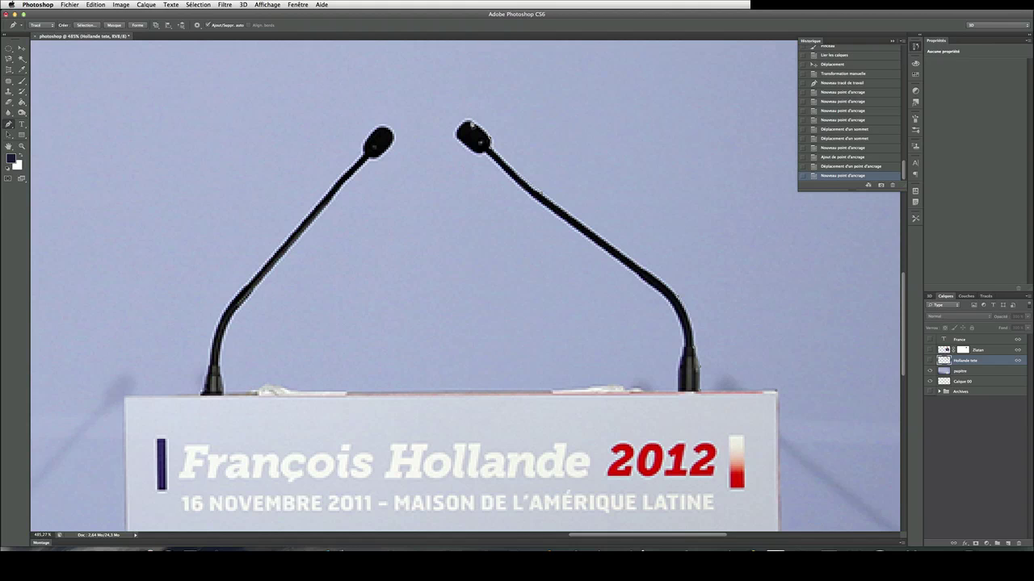
pyautogui.click(468, 124)
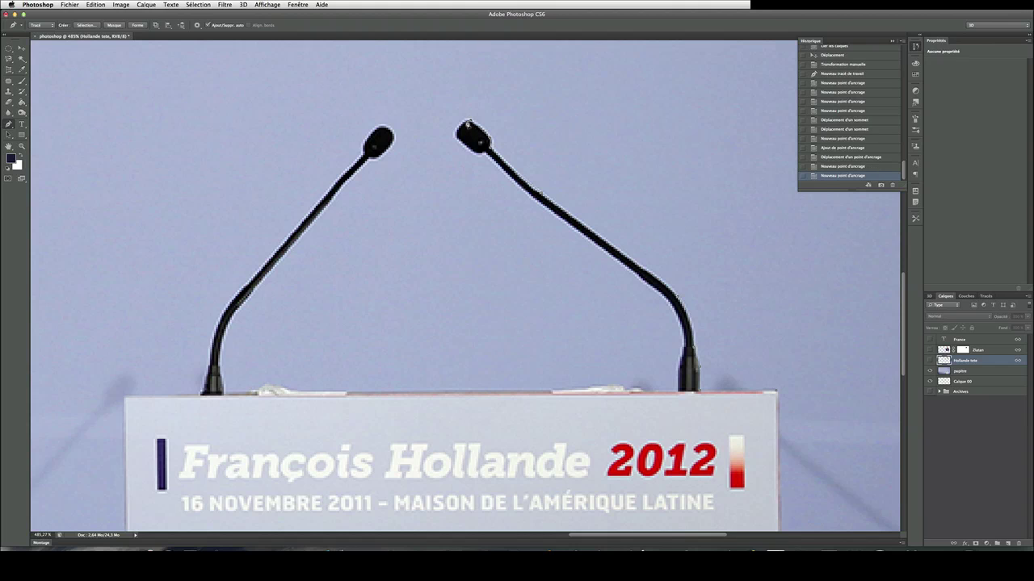
pyautogui.click(468, 124)
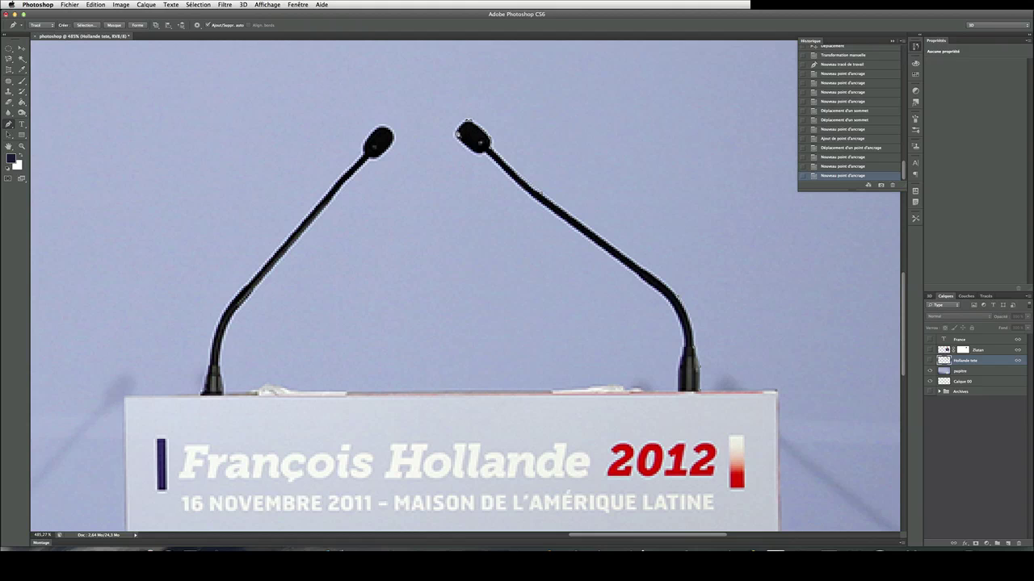
pyautogui.click(472, 156)
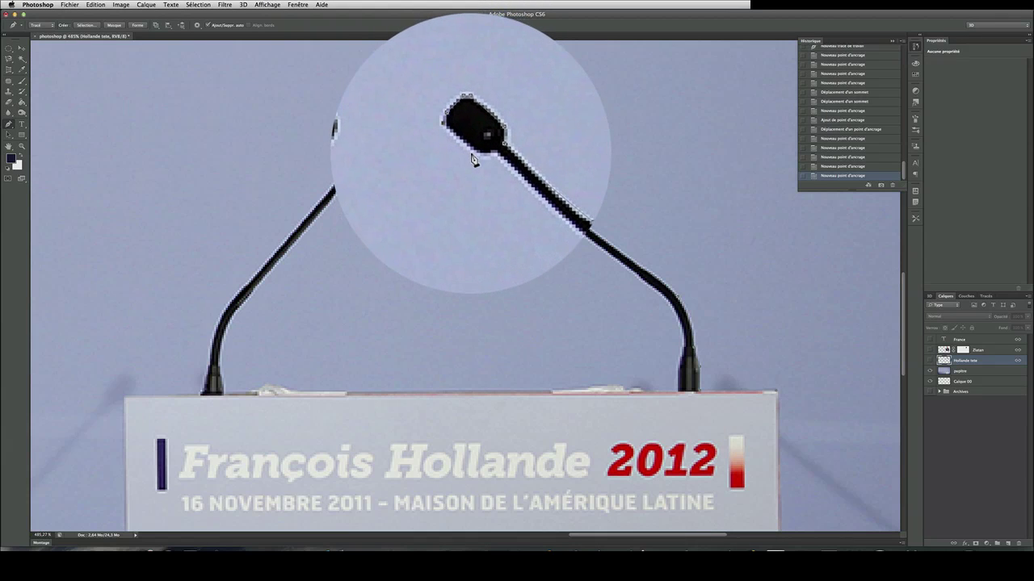
pyautogui.click(477, 155)
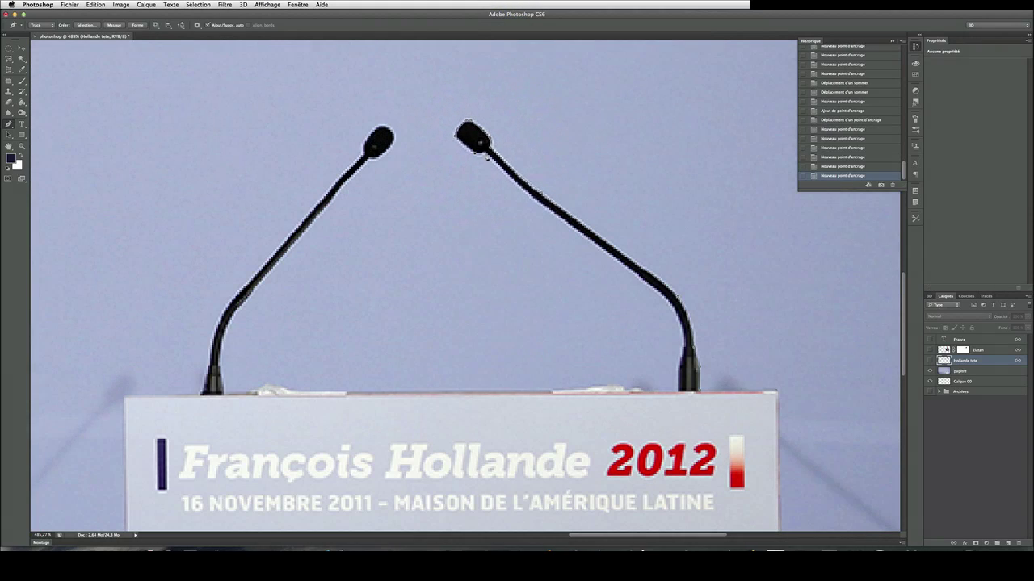
pyautogui.click(487, 157)
# Bring the path down the stem's underside with a curved anchor point at the bend, and fit an added mid-stem point to the edge.
pyautogui.click(699, 328)
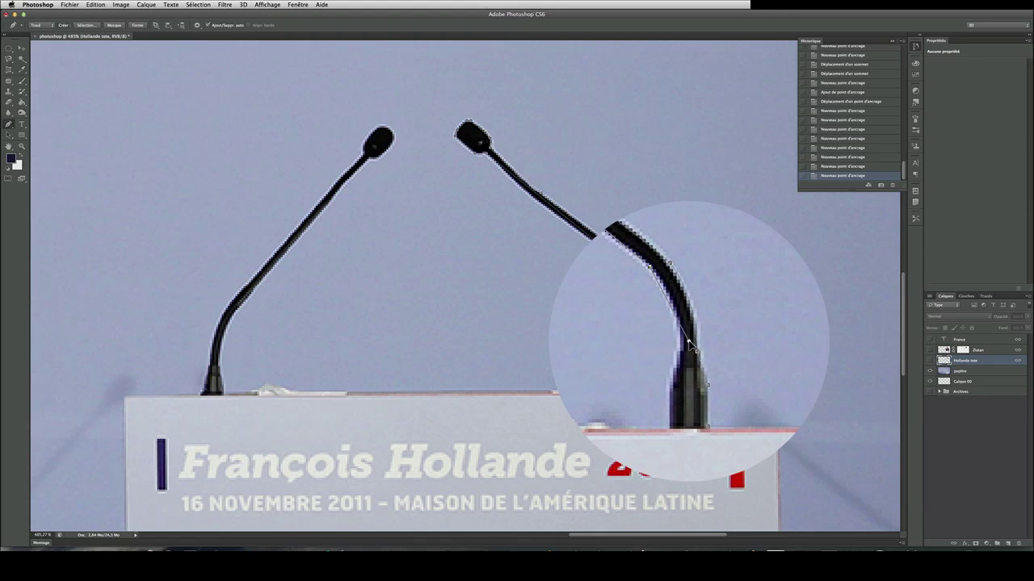
pyautogui.moveTo(687, 343); pyautogui.dragTo(686, 346)
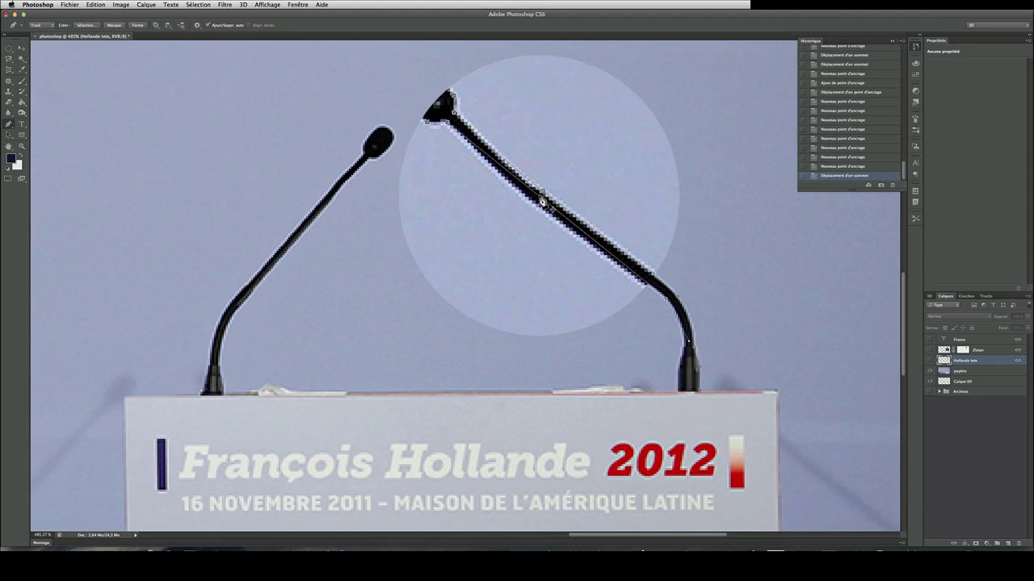
pyautogui.click(539, 201)
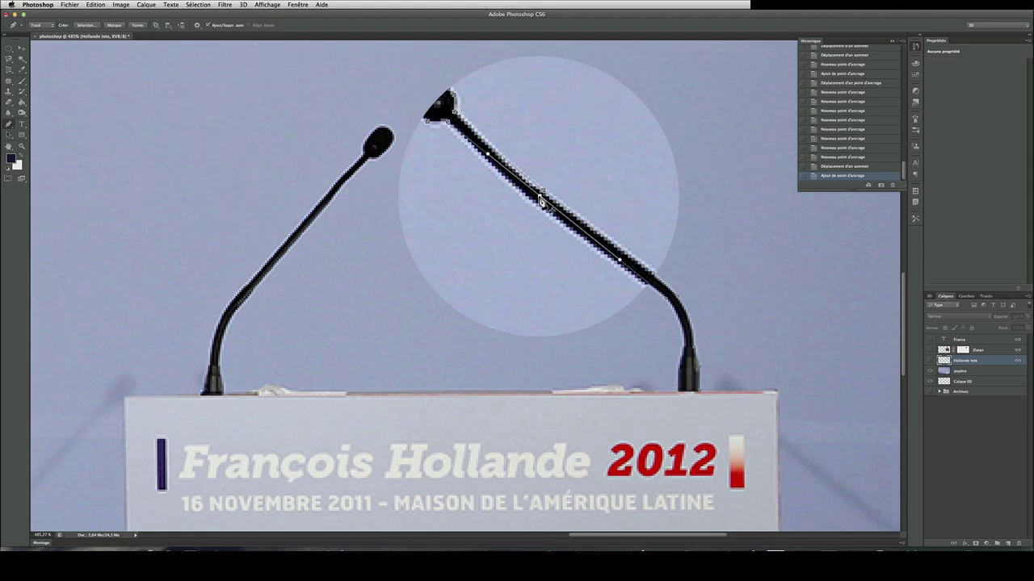
pyautogui.moveTo(539, 200); pyautogui.dragTo(534, 202)
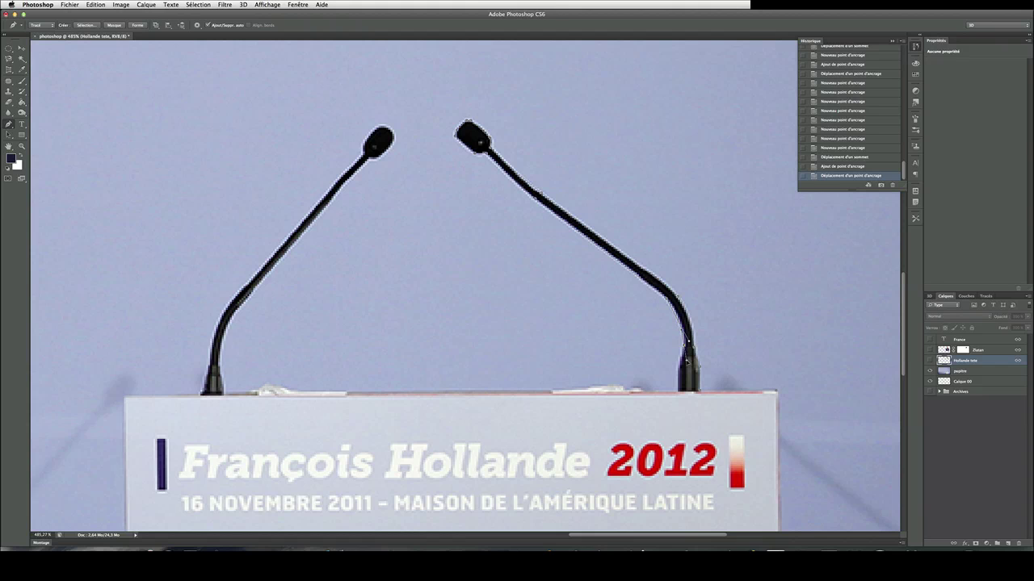
# Adjust the curve handles at the right microphone's inner bend and continue the path down its base to the lectern's top edge.
pyautogui.click(683, 360)
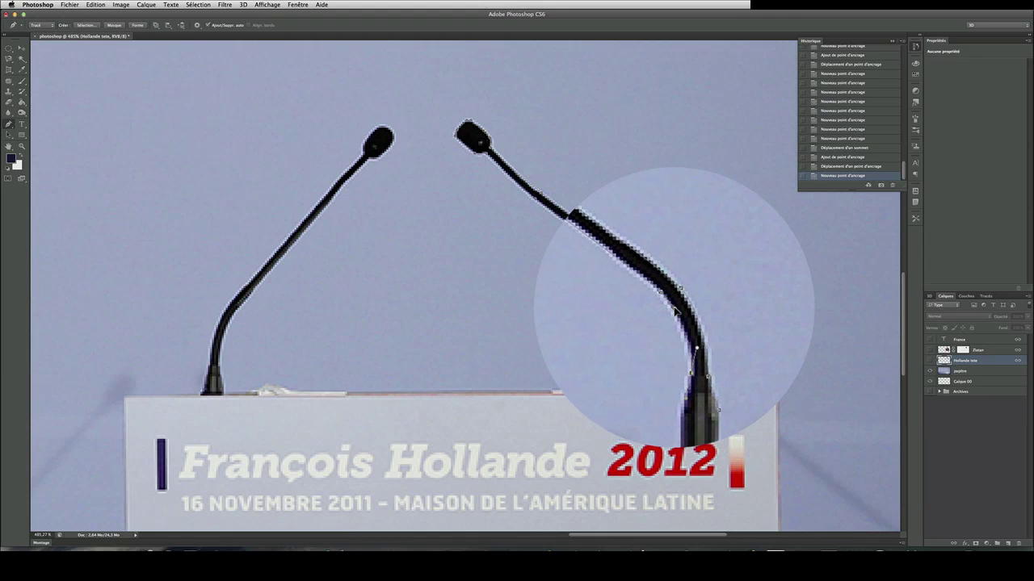
pyautogui.moveTo(677, 311); pyautogui.dragTo(683, 323)
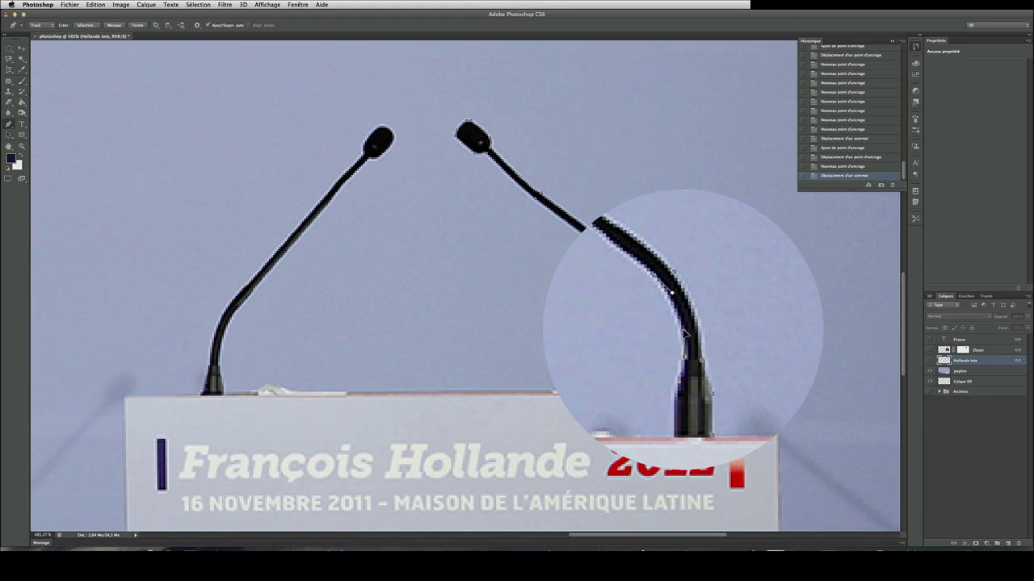
pyautogui.moveTo(685, 333); pyautogui.dragTo(685, 336)
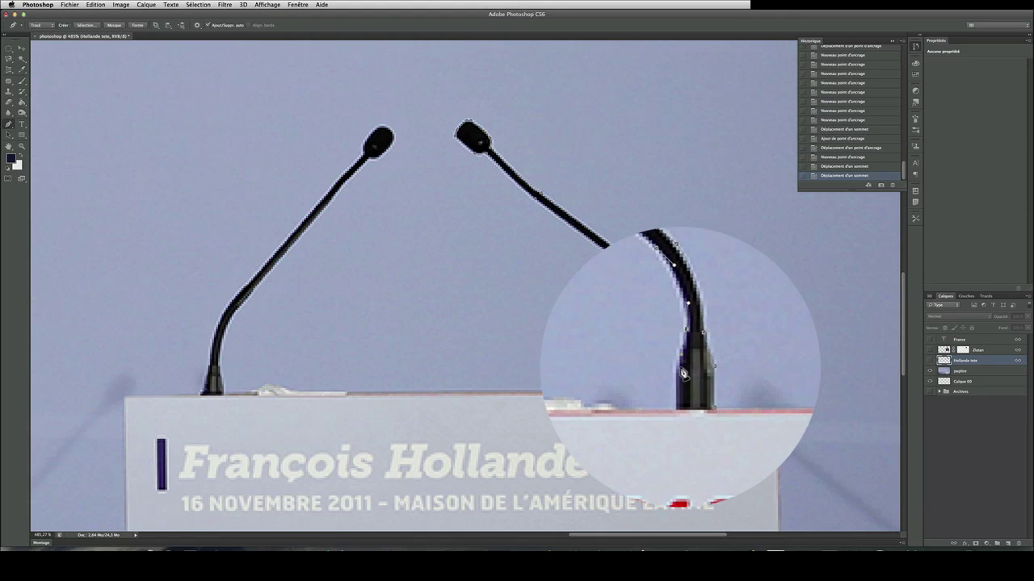
pyautogui.click(684, 365)
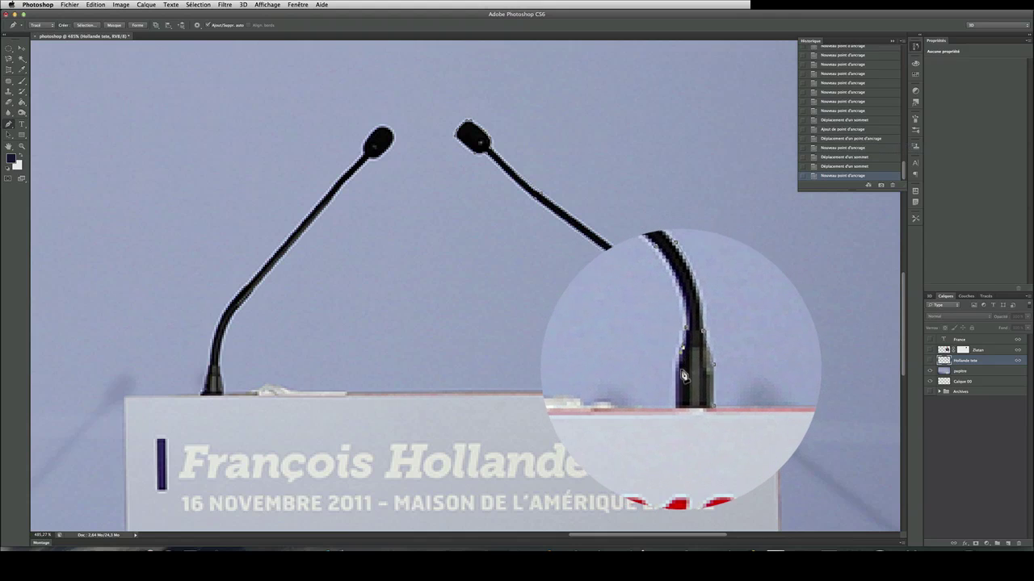
pyautogui.click(681, 393)
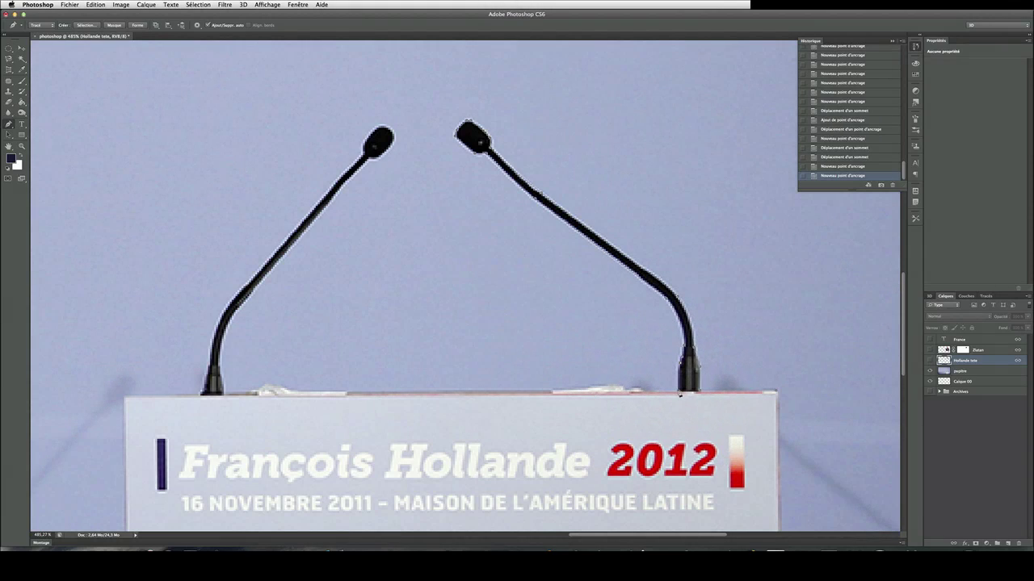
pyautogui.click(680, 395)
# Trace the path along the lectern's top edge towards the left microphone, following the outlines of both stacks of paper.
pyautogui.click(644, 393)
pyautogui.click(636, 390)
pyautogui.click(625, 393)
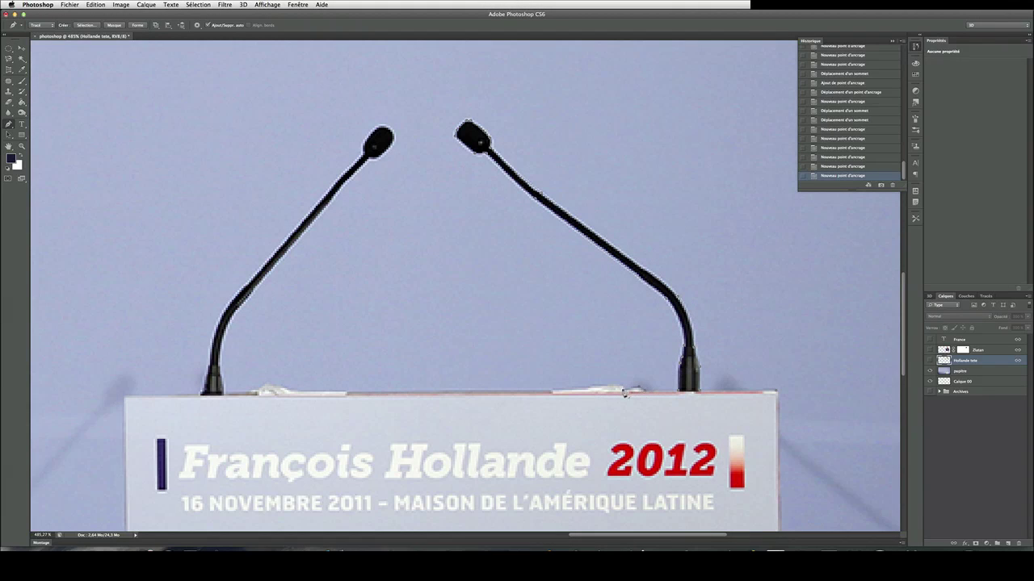
pyautogui.click(614, 390)
pyautogui.click(551, 393)
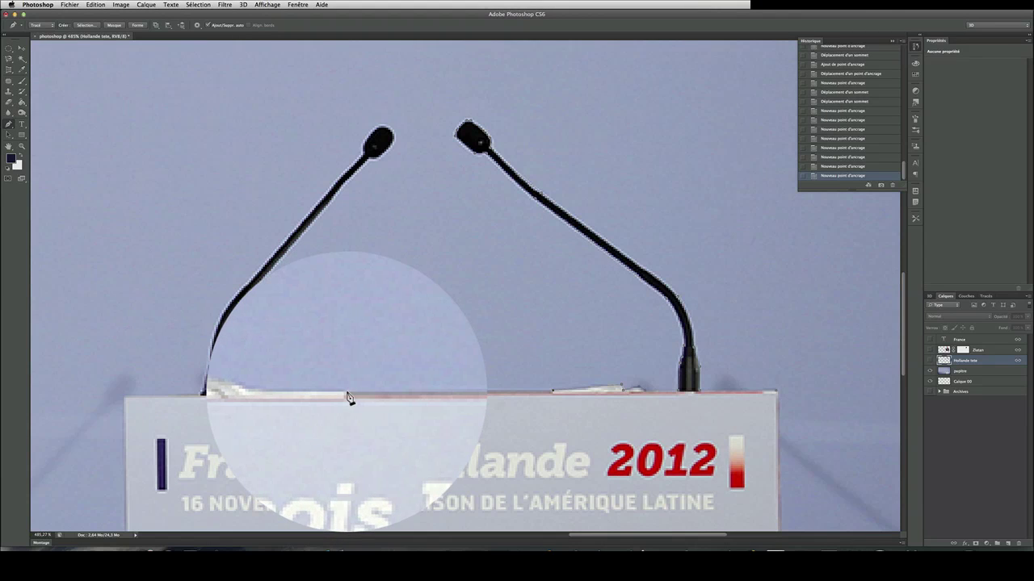
pyautogui.click(289, 394)
pyautogui.click(287, 393)
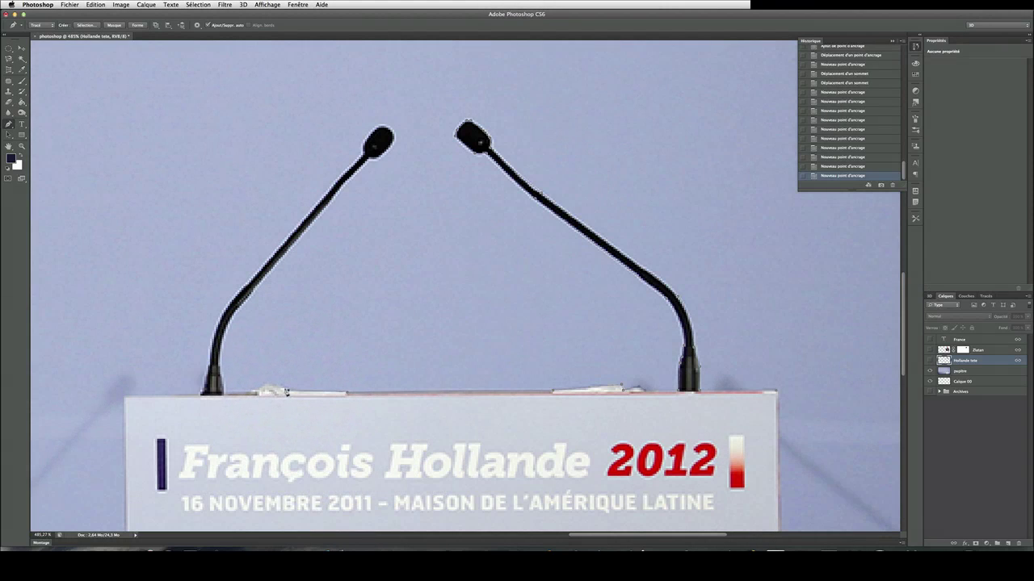
pyautogui.click(269, 390)
pyautogui.click(261, 393)
# Trace the inner side of the left microphone's base and place curved anchor points along its bend, adjusting their handles to the stem.
pyautogui.click(218, 381)
pyautogui.click(223, 372)
pyautogui.click(221, 355)
pyautogui.moveTo(223, 337); pyautogui.dragTo(229, 341)
pyautogui.click(226, 333)
pyautogui.moveTo(227, 333); pyautogui.dragTo(239, 318)
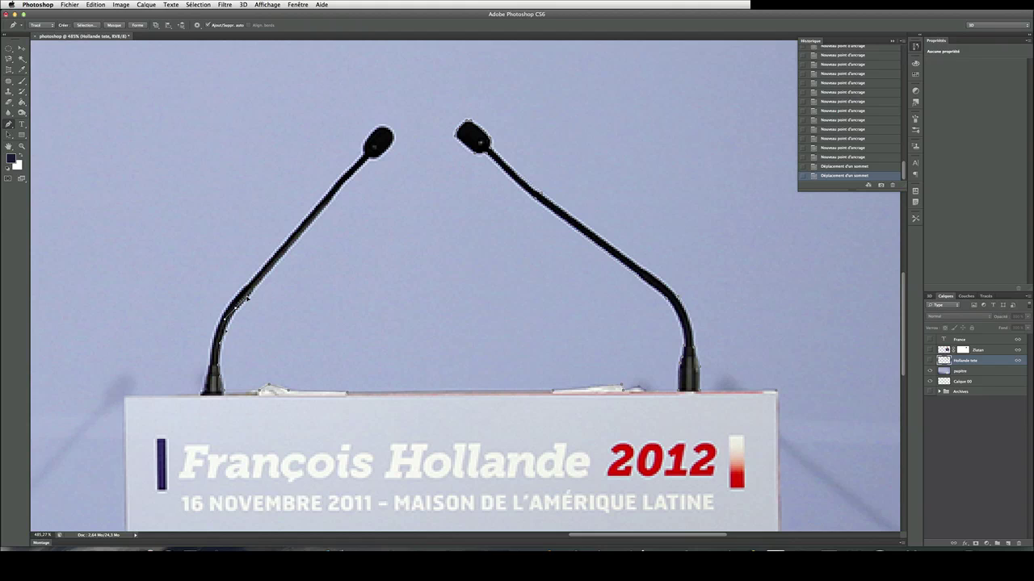
pyautogui.click(247, 300)
pyautogui.moveTo(224, 326); pyautogui.dragTo(232, 312)
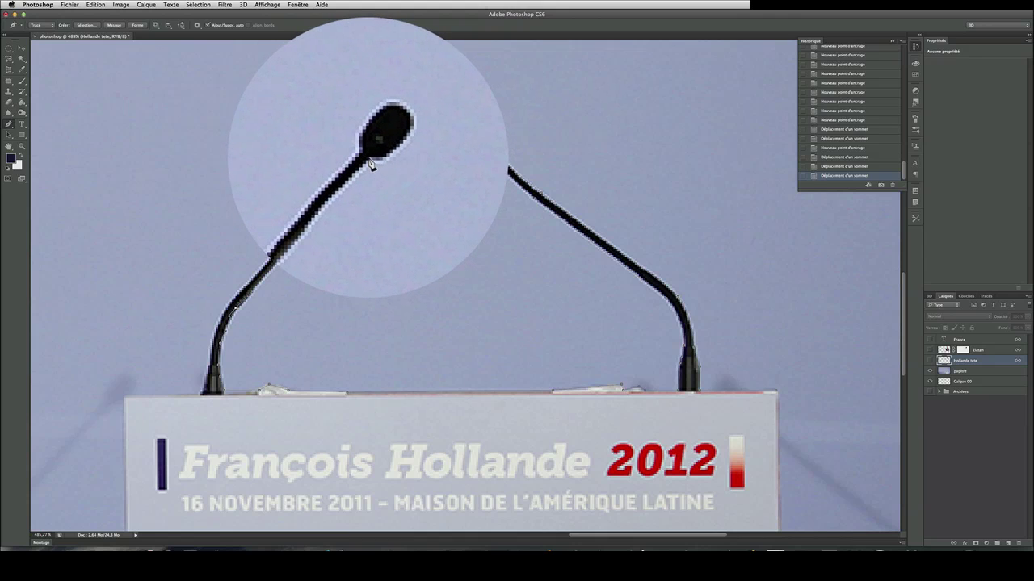
# Extend the path up the left stem's inner edge to the microphone head, adding a mid-stem anchor point and shifting it onto the edge.
pyautogui.click(370, 164)
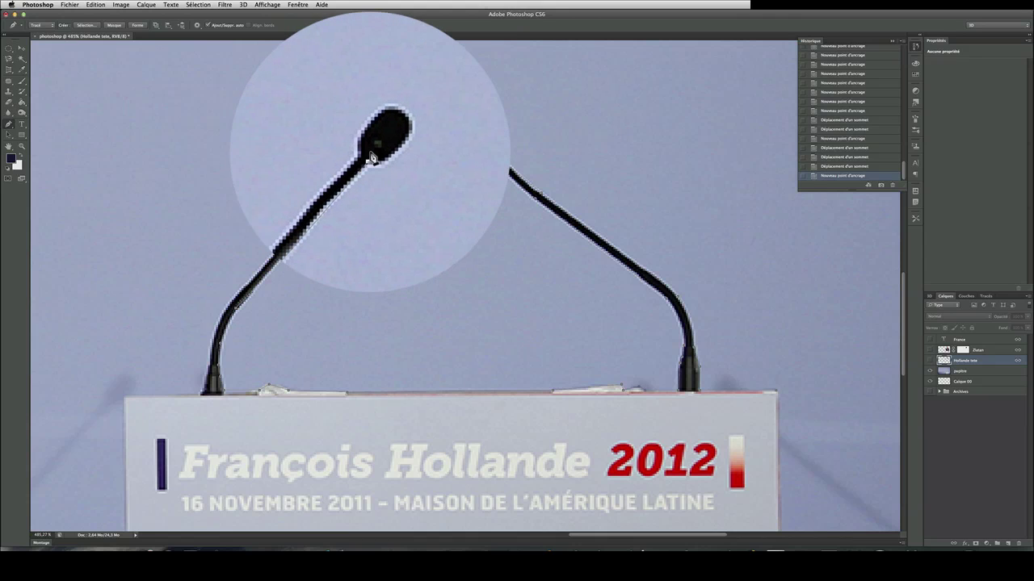
pyautogui.click(341, 193)
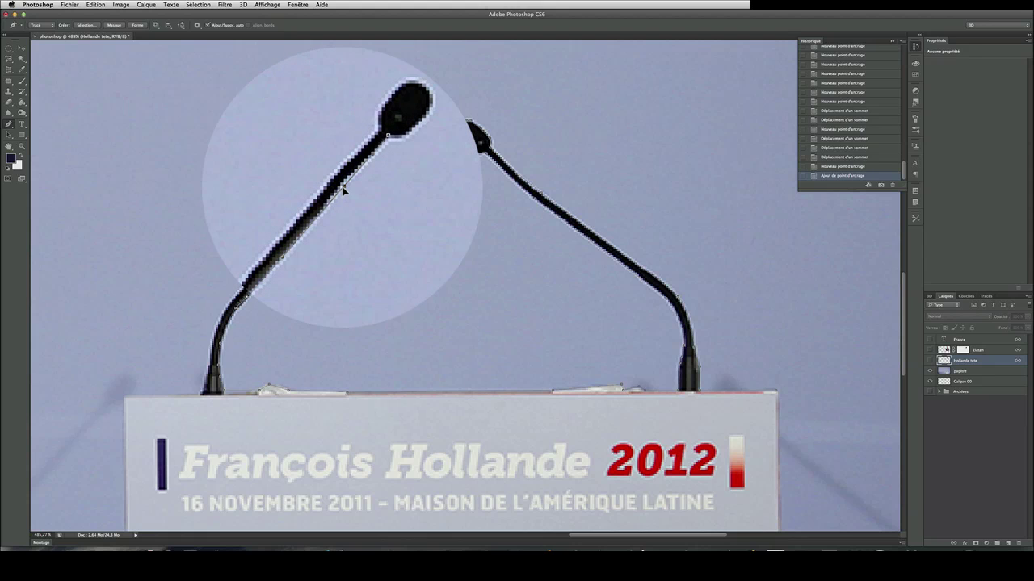
pyautogui.moveTo(342, 190); pyautogui.dragTo(381, 162)
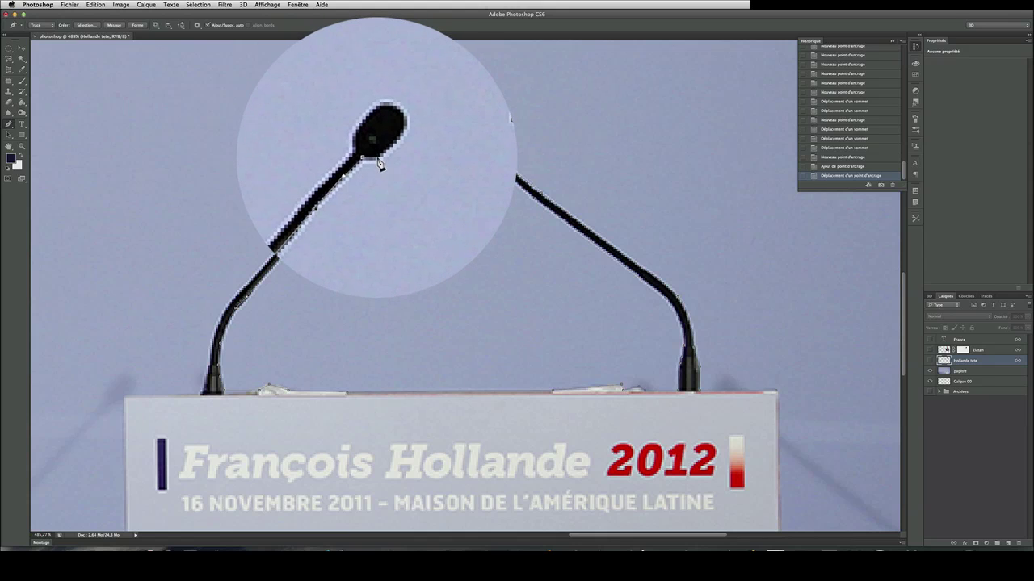
# Trace the path around the left microphone's head with anchor points, ending on the outer side of its stem.
pyautogui.click(378, 159)
pyautogui.click(395, 143)
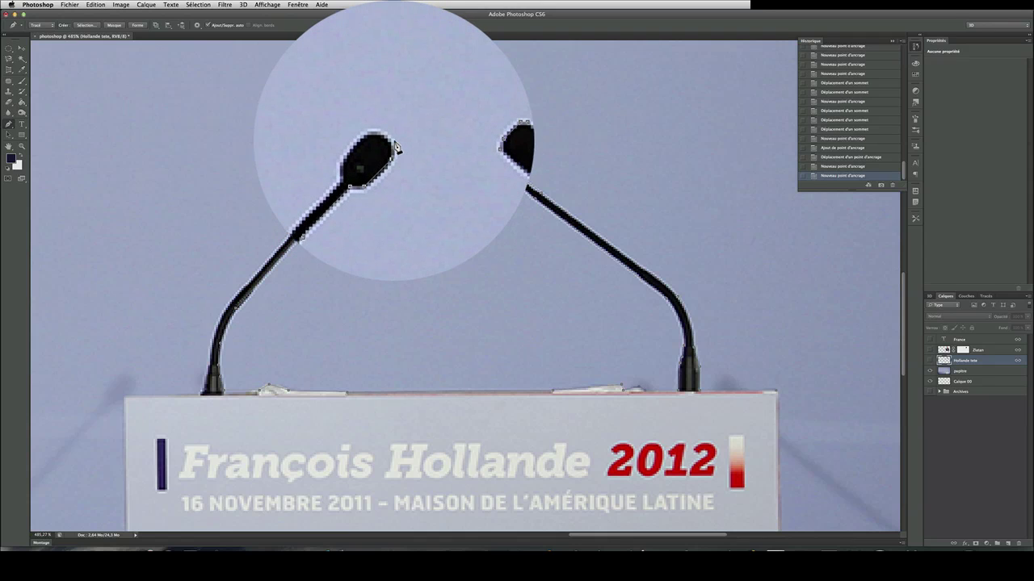
pyautogui.click(389, 144)
pyautogui.click(385, 146)
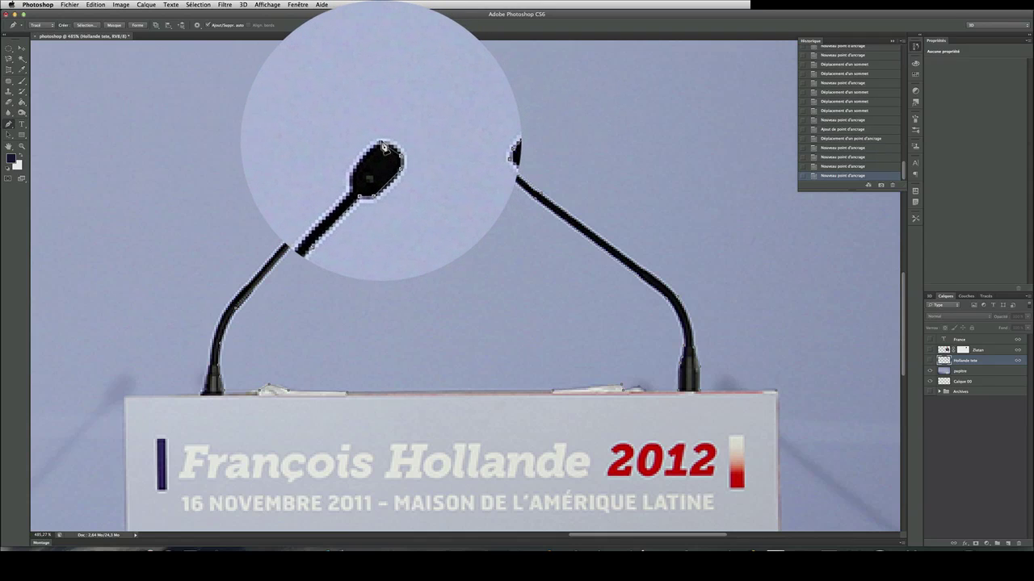
pyautogui.click(379, 146)
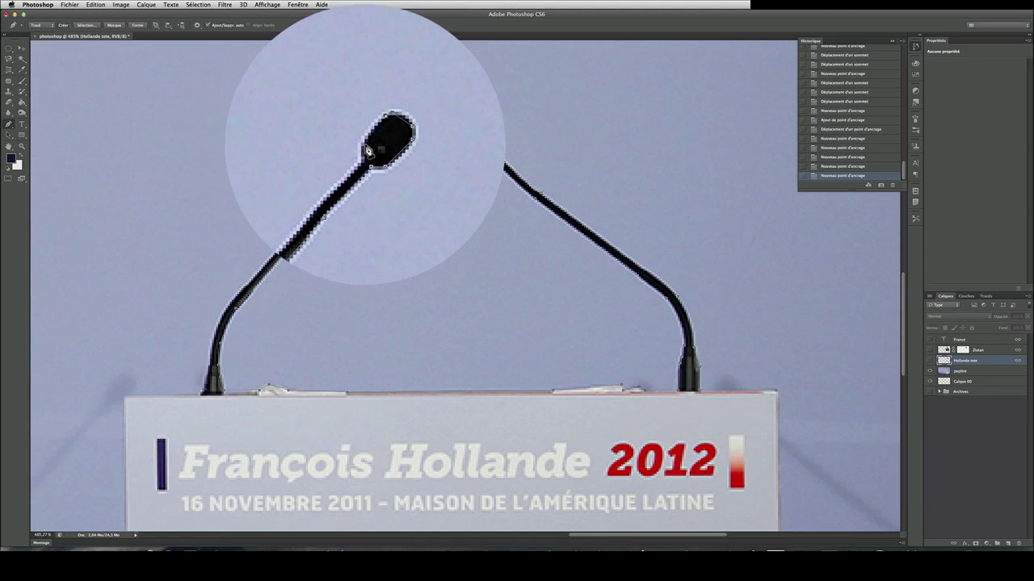
pyautogui.click(365, 161)
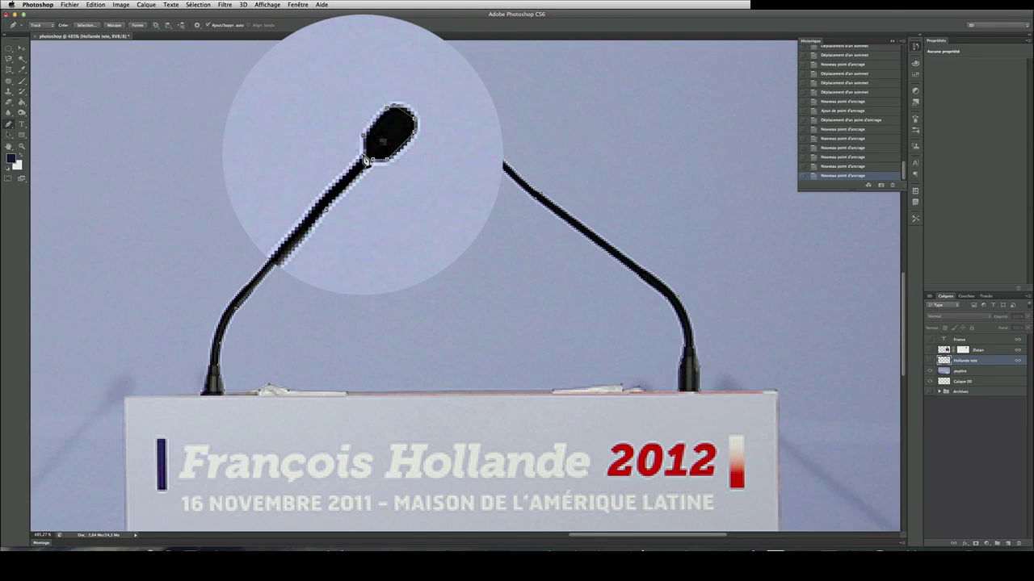
pyautogui.click(369, 162)
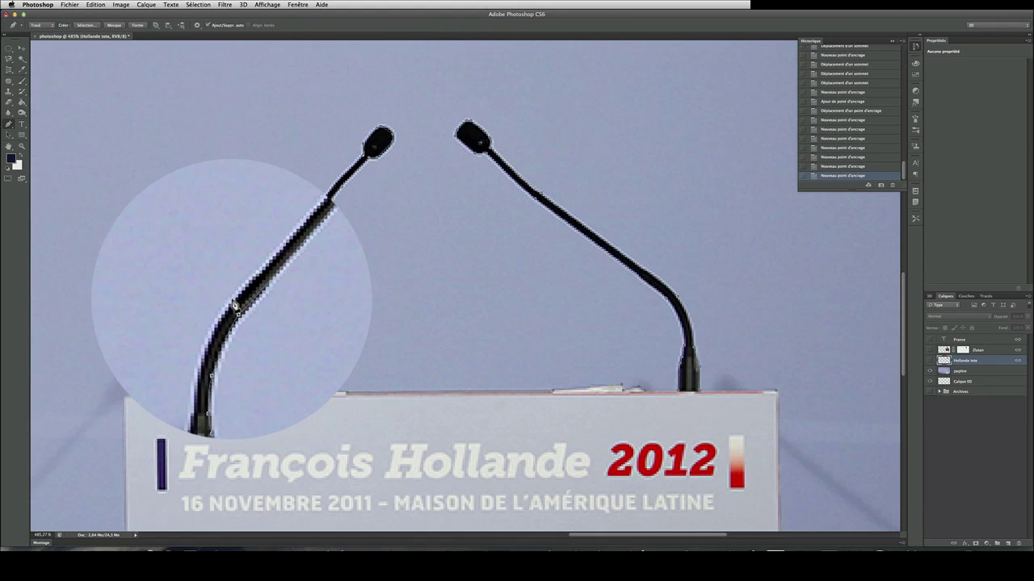
# Bring the path down the left stem's outer edge to the top of its base, adjusting the curve handles around the bend.
pyautogui.click(232, 308)
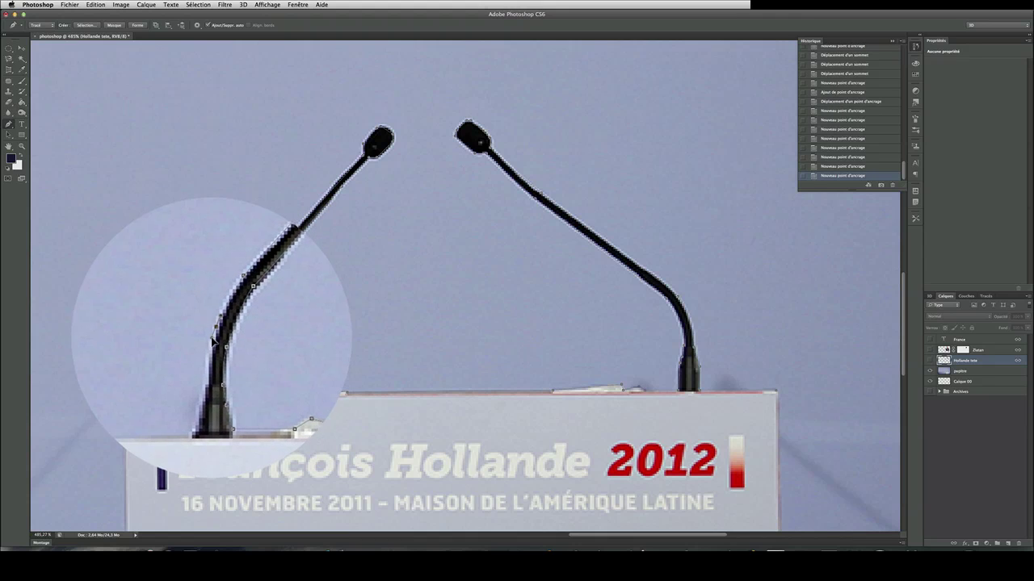
pyautogui.moveTo(215, 323); pyautogui.dragTo(215, 344)
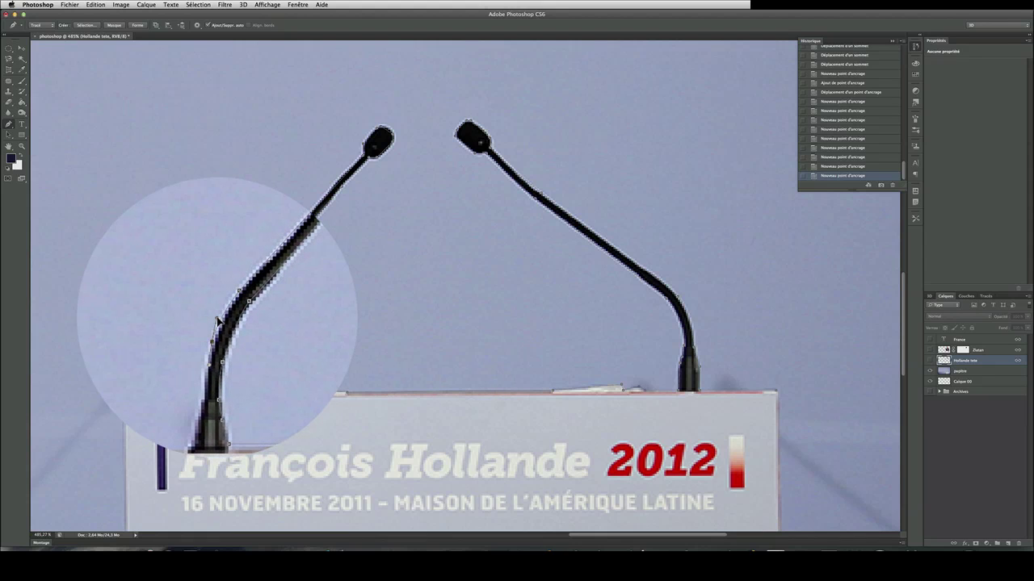
pyautogui.moveTo(218, 319); pyautogui.dragTo(215, 350)
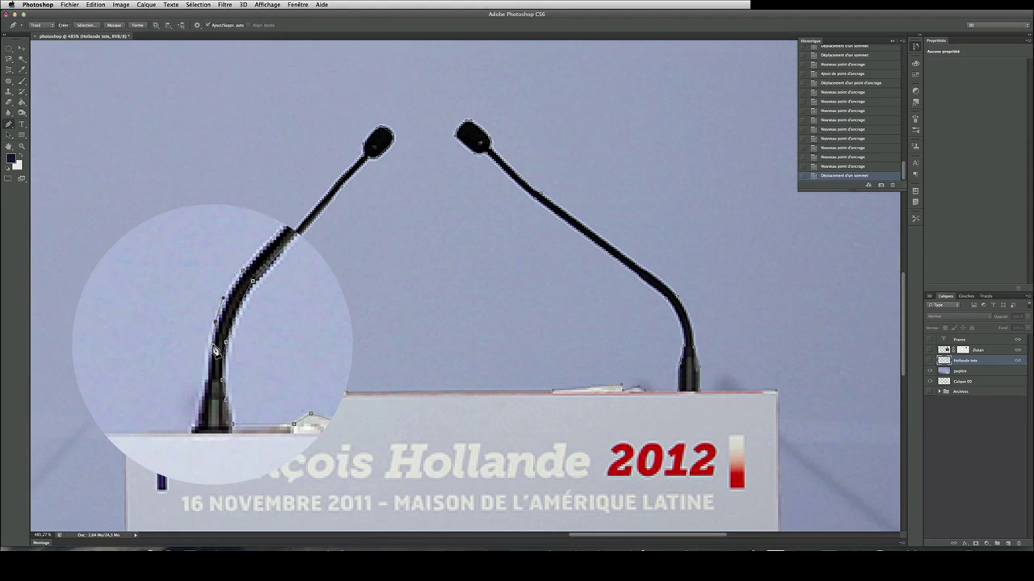
pyautogui.click(211, 373)
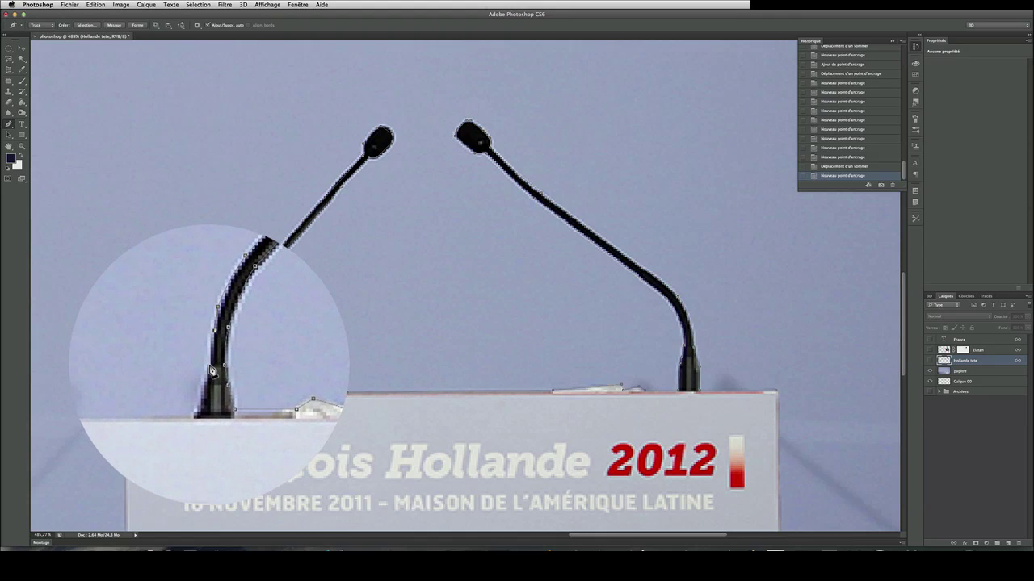
# Continue the path from the left microphone's base around the corners of the lectern's sign panel and close it at the starting corner.
pyautogui.click(205, 394)
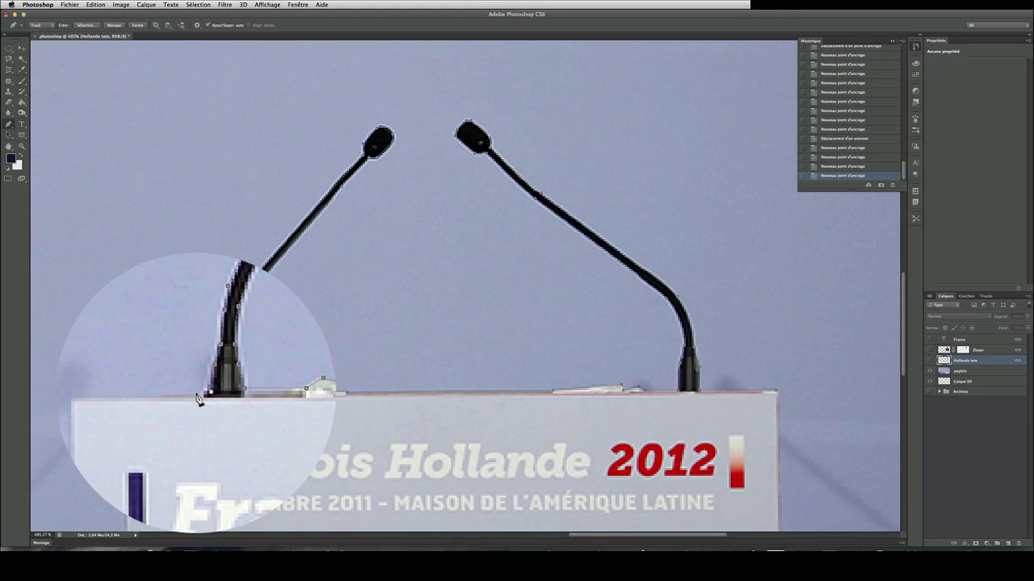
pyautogui.click(147, 399)
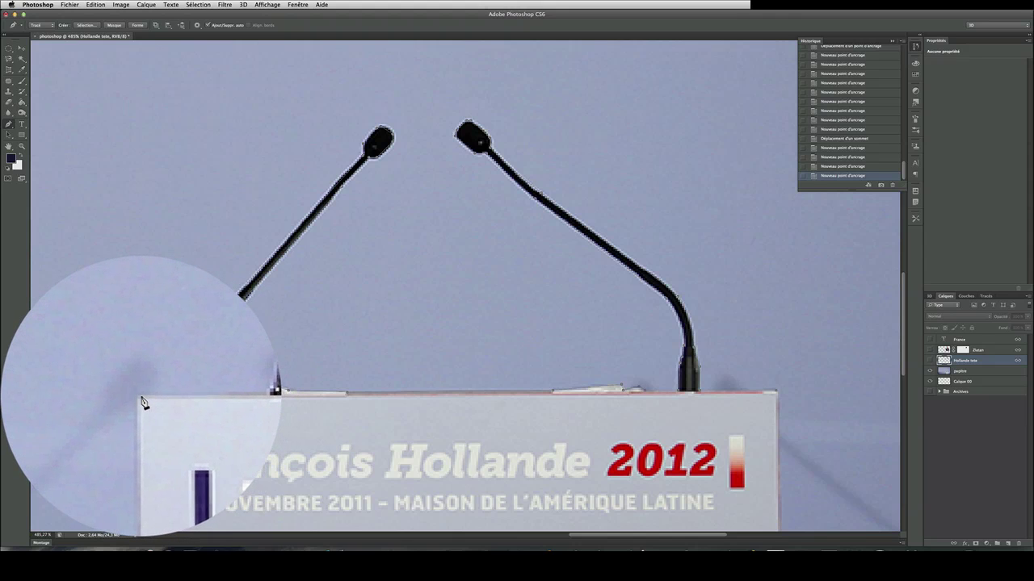
pyautogui.scroll(-6, 142, 396)
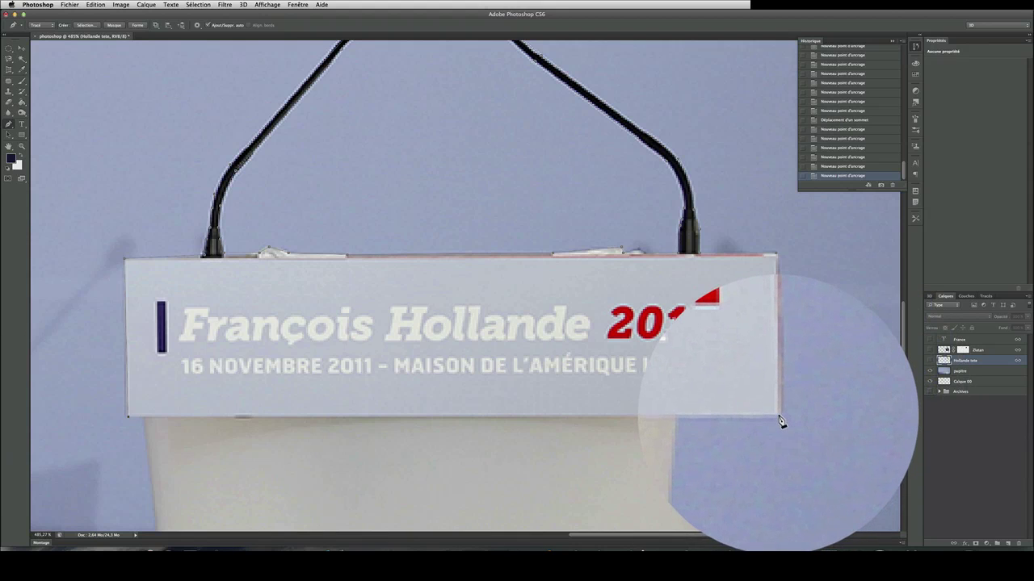
pyautogui.click(780, 418)
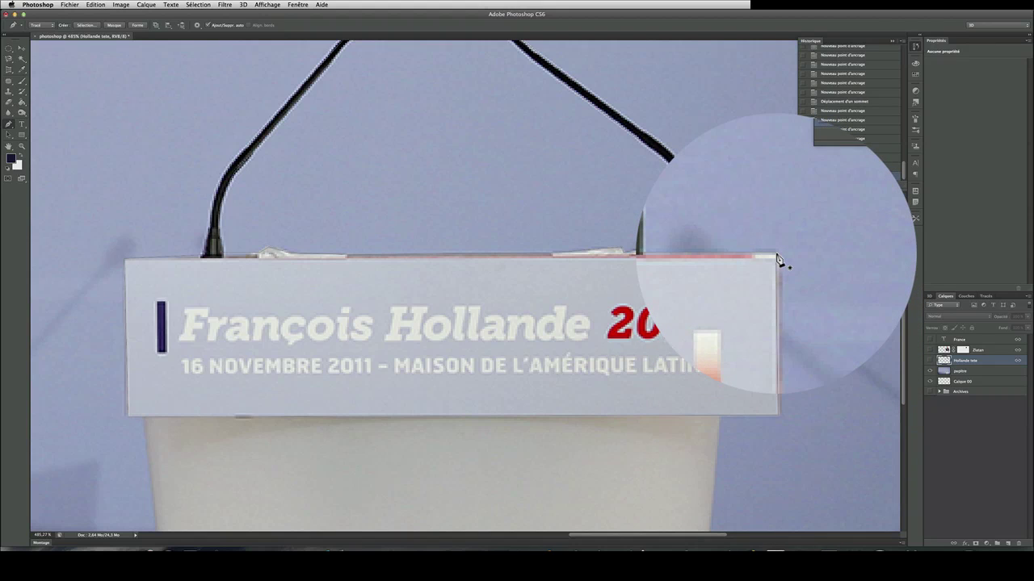
pyautogui.click(779, 259)
pyautogui.scroll(1, 681, 301)
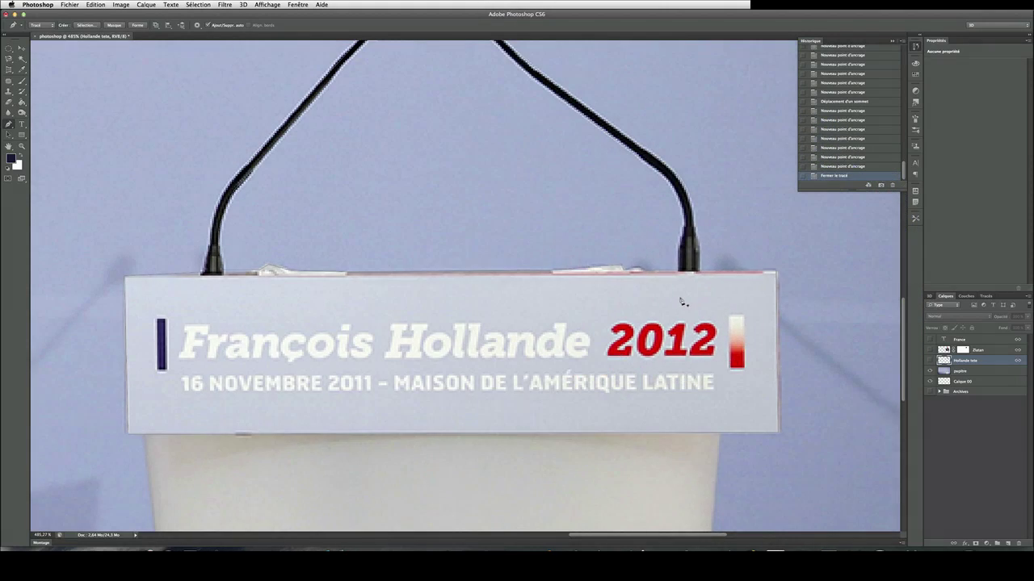
pyautogui.scroll(3, 680, 301)
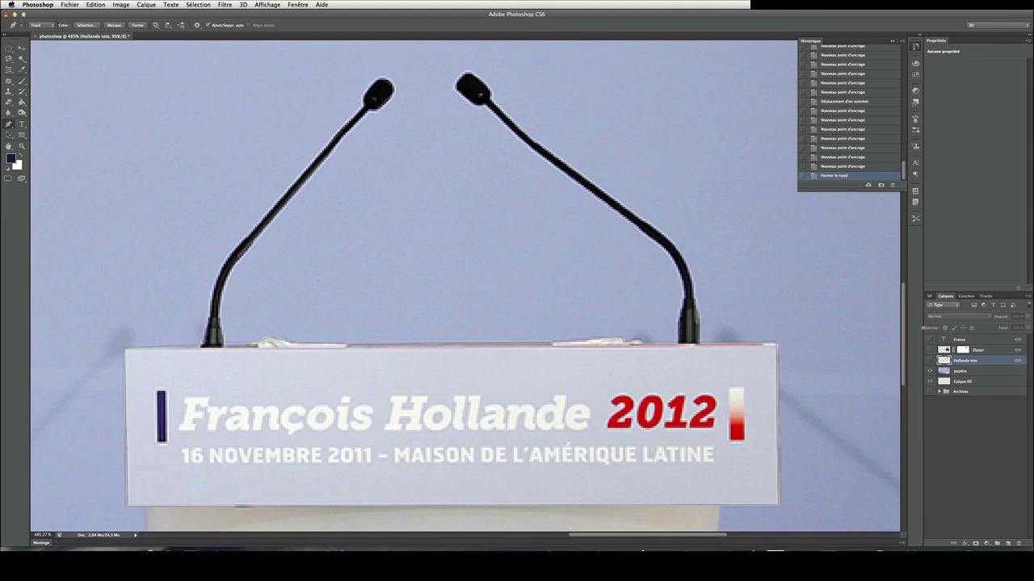
# Convert the work path into a new anti-aliased selection with a 0-pixel feather radius, with the pupitre layer active.
pyautogui.click(958, 371)
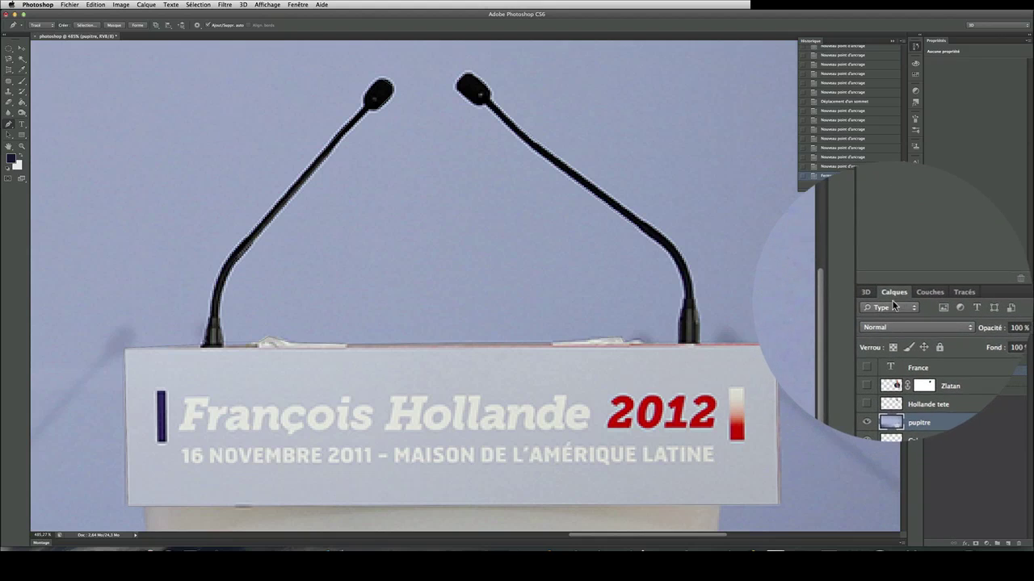
pyautogui.click(954, 296)
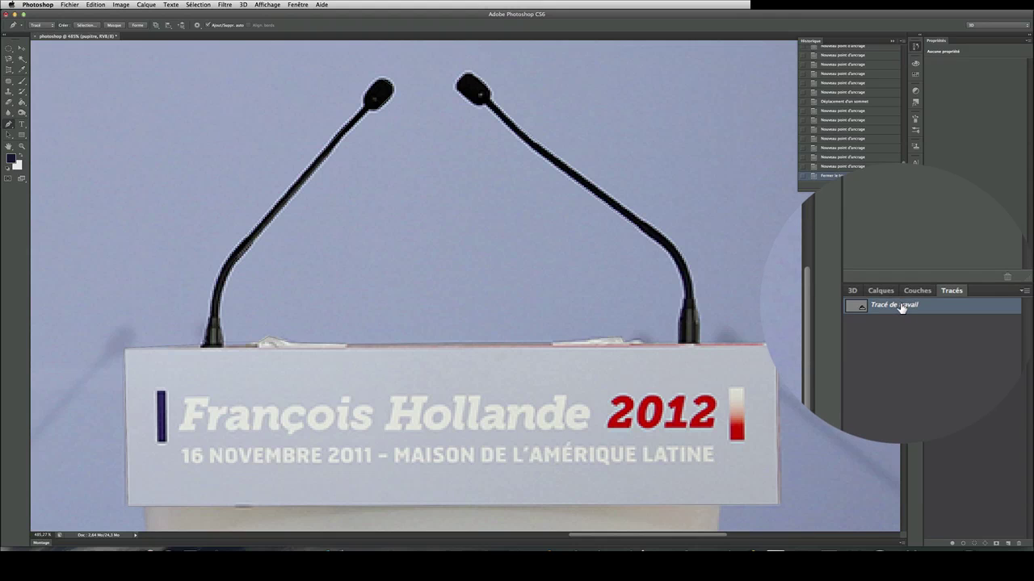
pyautogui.rightClick(901, 308)
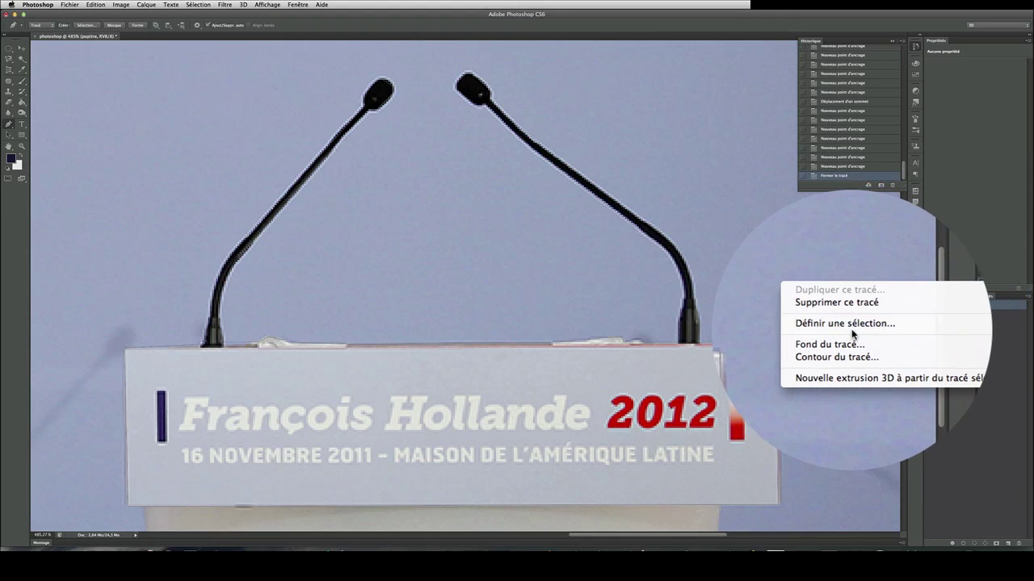
pyautogui.click(851, 326)
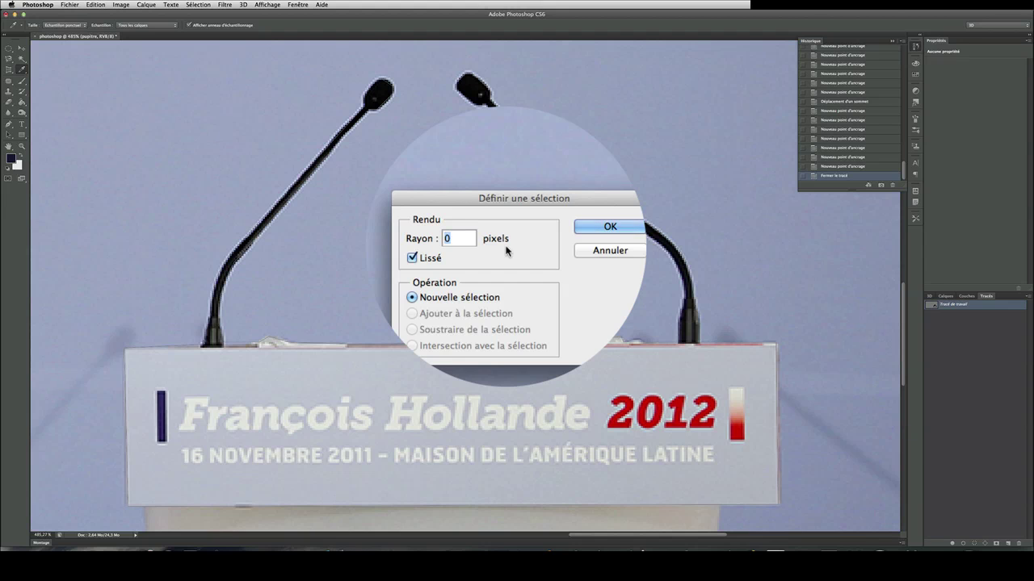
pyautogui.click(560, 235)
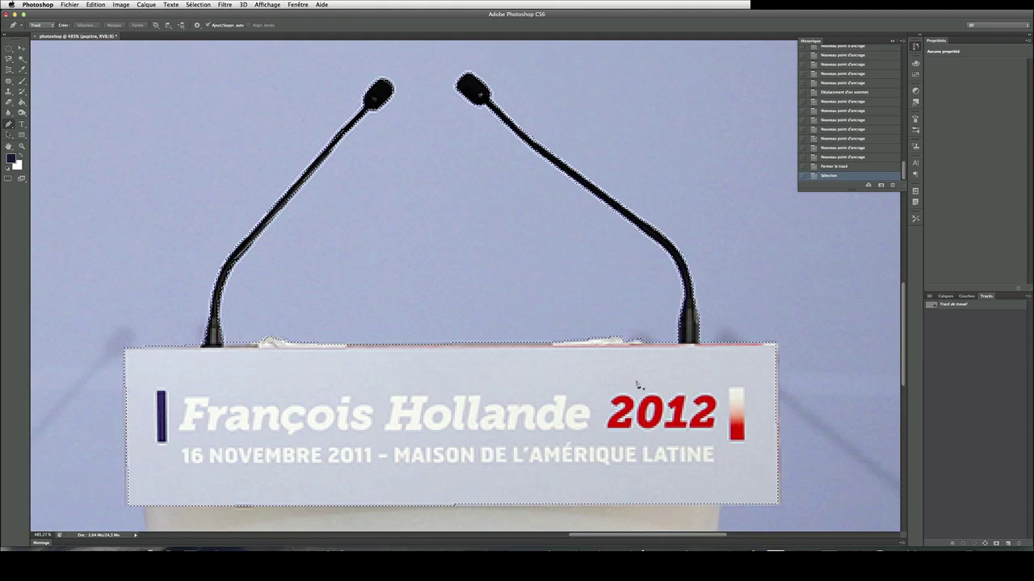
# Copy the selected panel and microphones from the pupitre layer onto a new layer named "micros", and hide the pupitre layer.
pyautogui.click(946, 297)
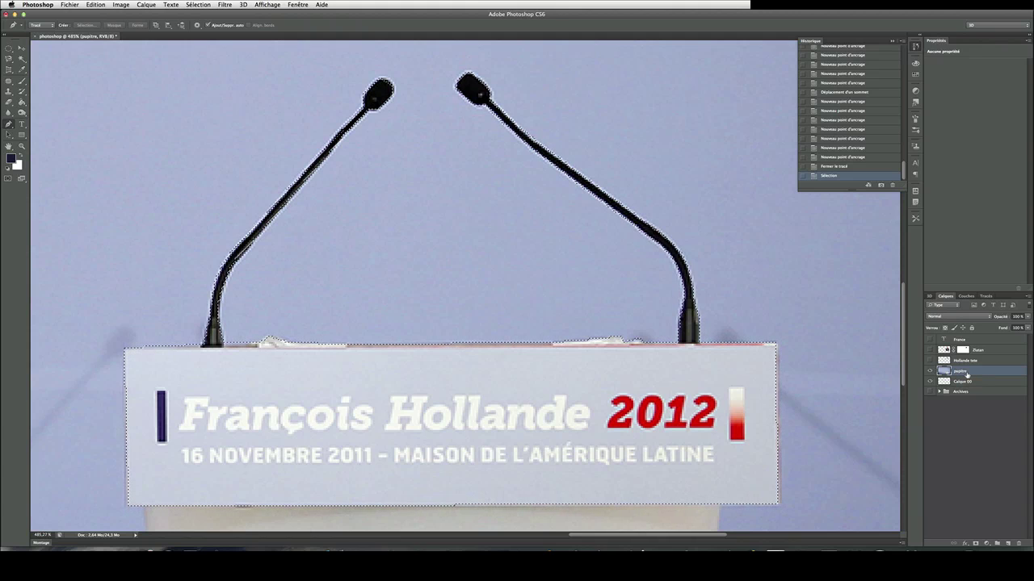
pyautogui.press('super+v')
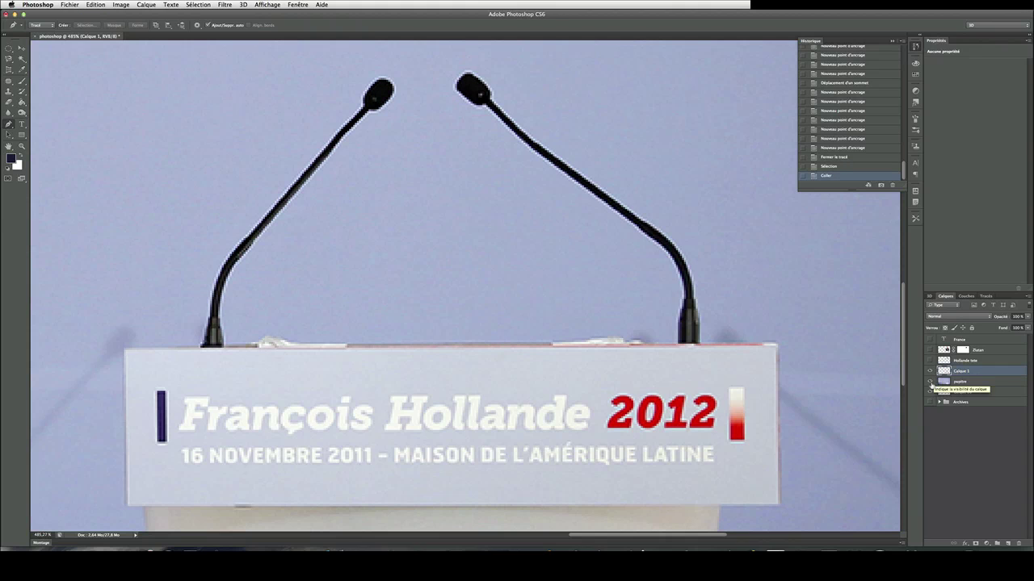
pyautogui.click(930, 385)
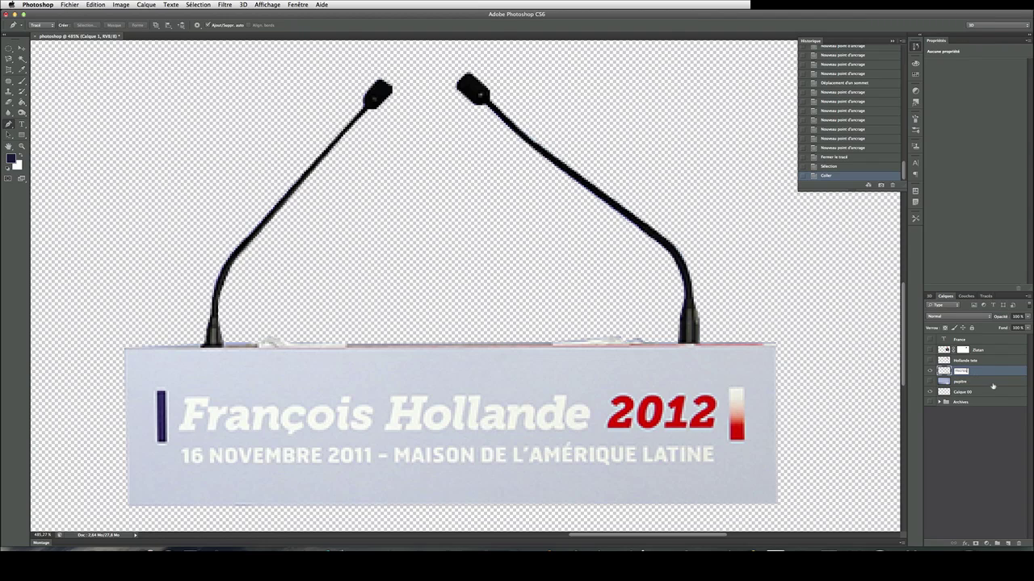
pyautogui.press('Return')
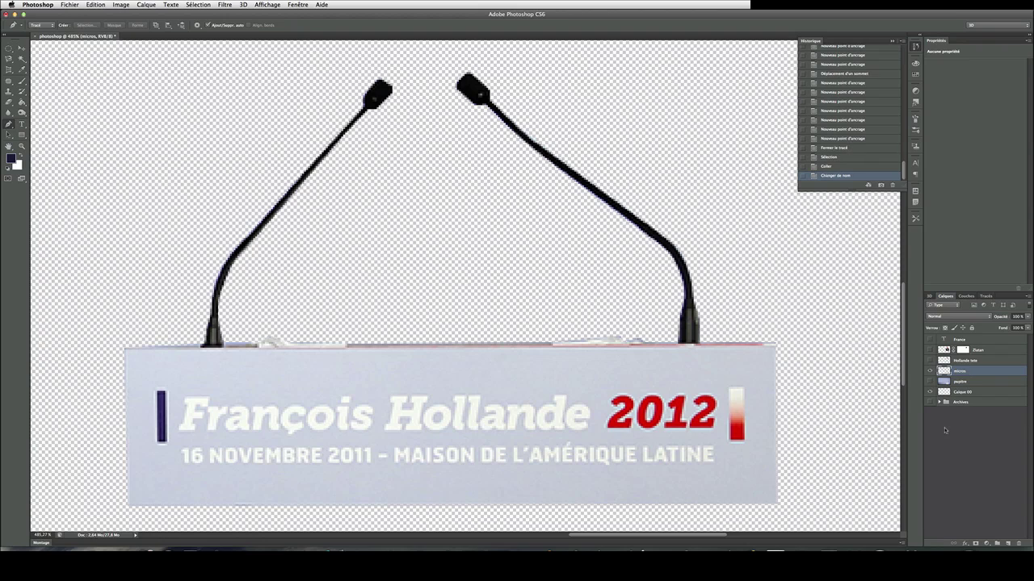
# Show the pupitre, Hollande tete, Zlatan and France layers again and move the micros layer to the top of the stack.
pyautogui.click(930, 381)
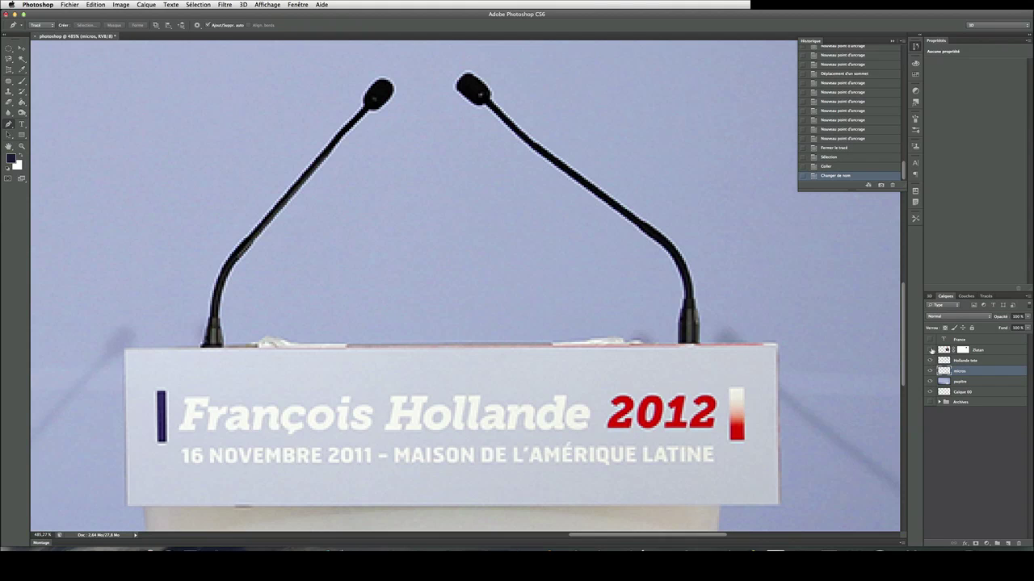
pyautogui.click(931, 350)
pyautogui.click(931, 339)
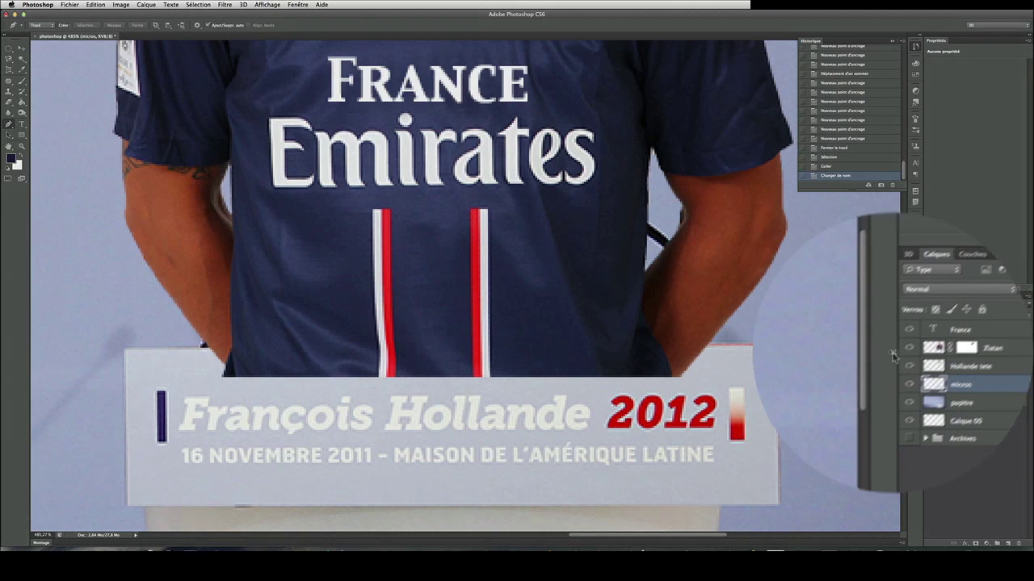
pyautogui.moveTo(901, 374); pyautogui.dragTo(899, 339)
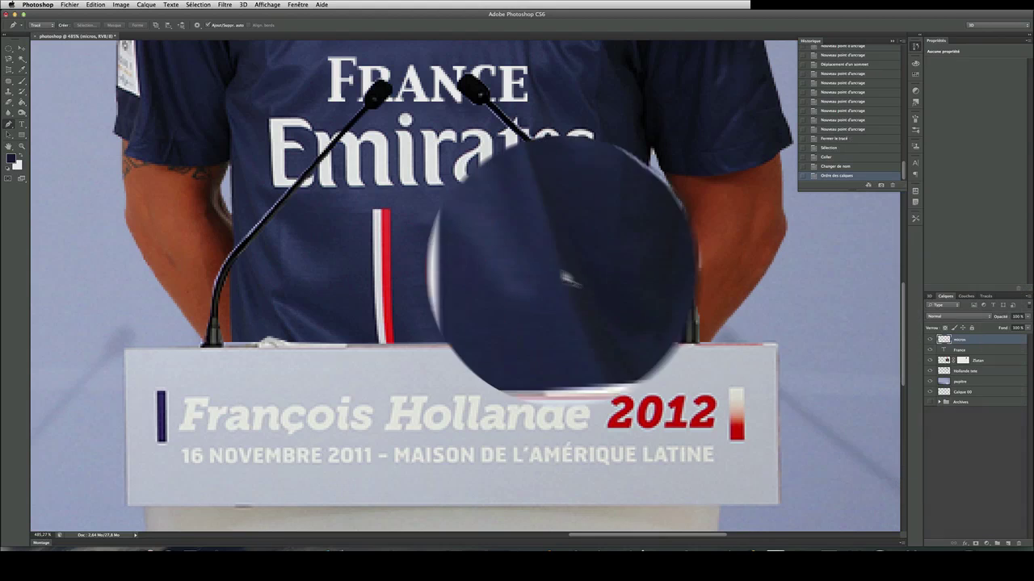
# Set up the Brush tool with adjusted hardness, about 50% opacity and black as the foreground colour for retouching the microphones.
pyautogui.scroll(-5, 435, 261)
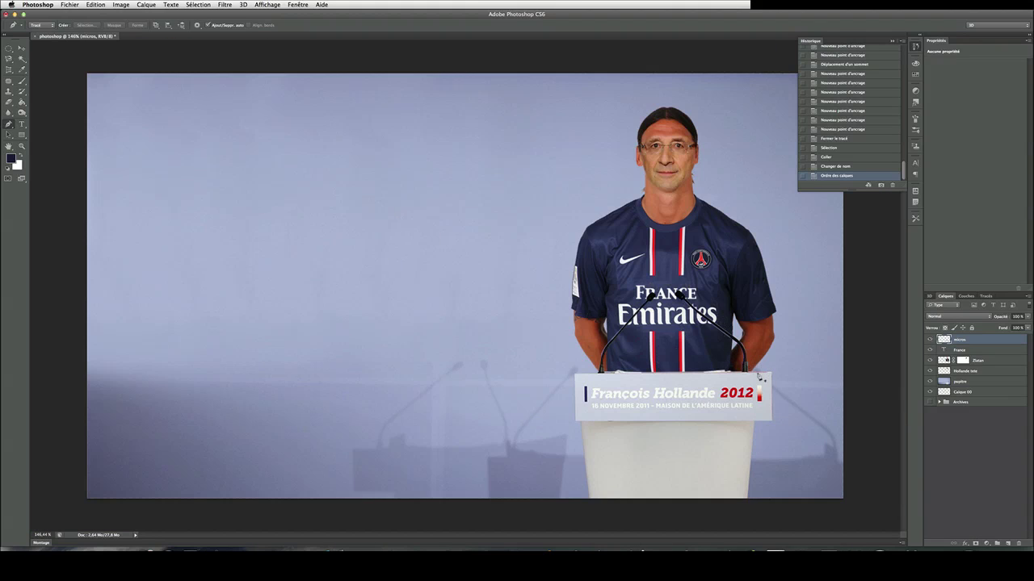
pyautogui.scroll(5, 730, 339)
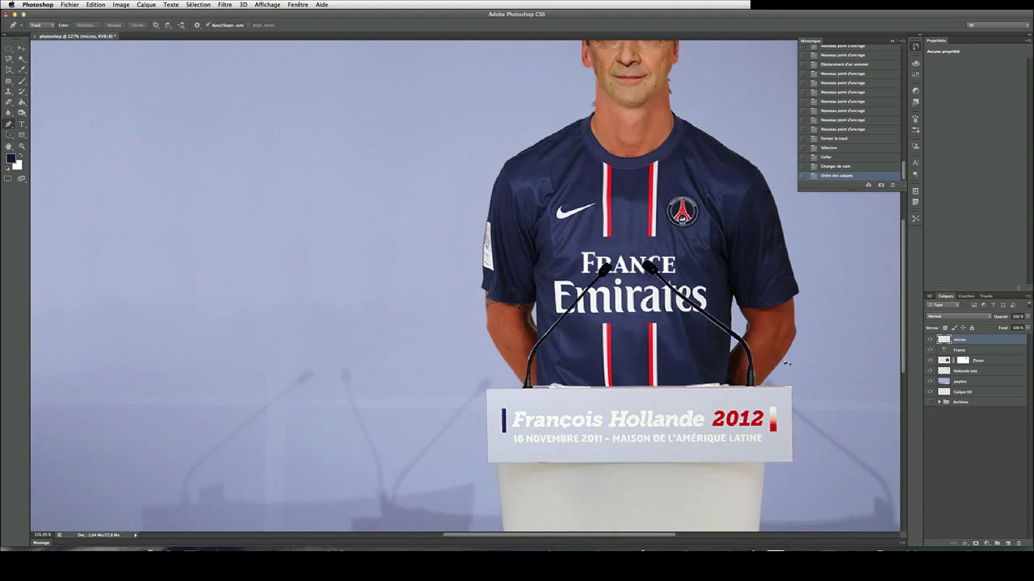
pyautogui.scroll(-2, 716, 342)
pyautogui.scroll(1, 716, 339)
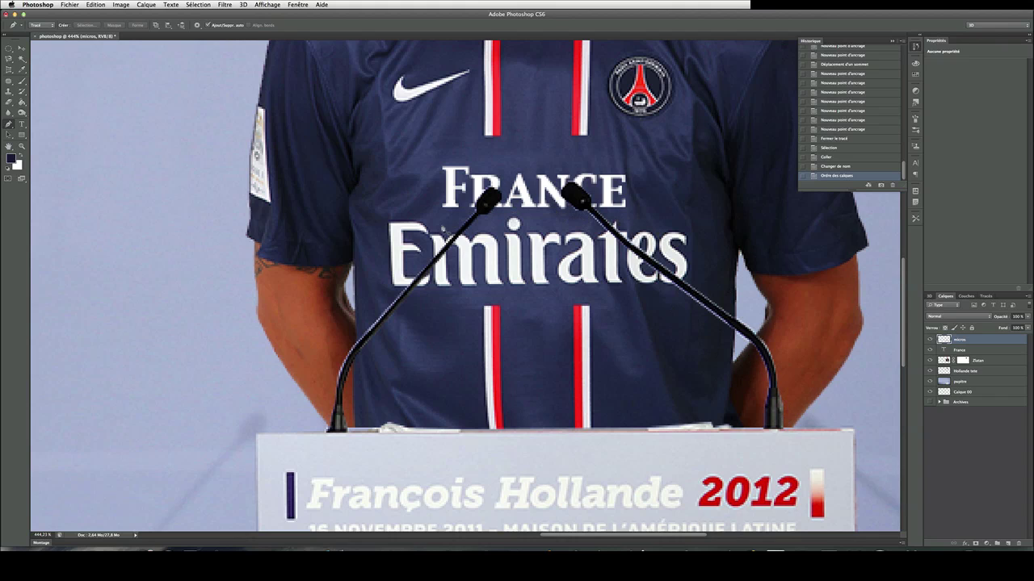
pyautogui.click(23, 82)
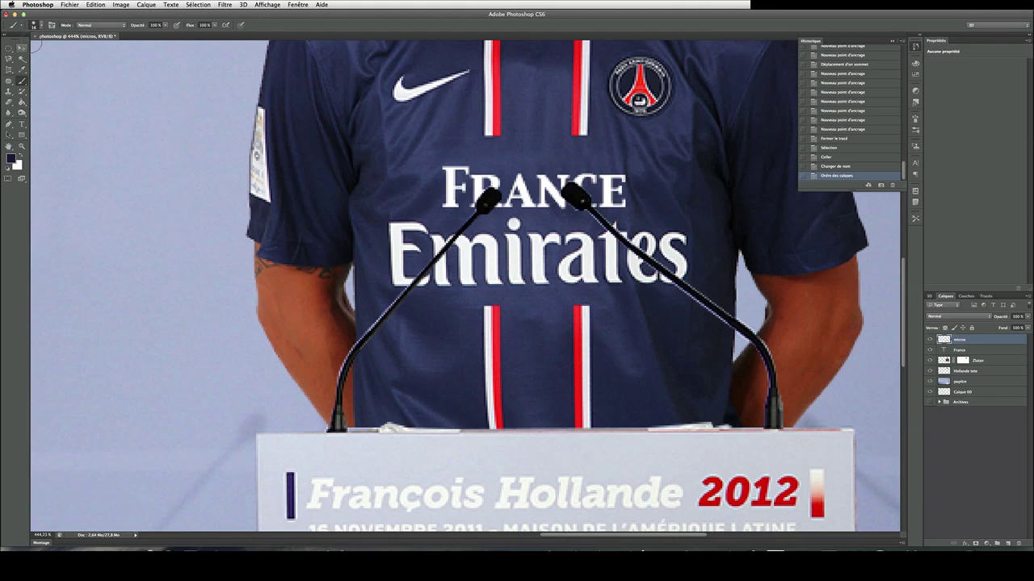
pyautogui.click(41, 26)
pyautogui.moveTo(19, 52); pyautogui.dragTo(23, 53)
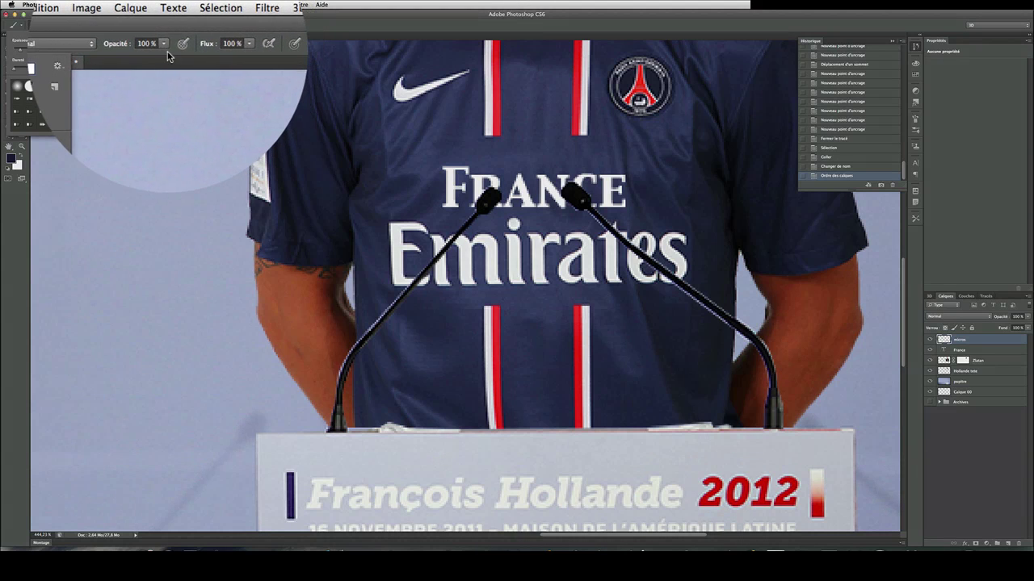
pyautogui.moveTo(164, 45); pyautogui.dragTo(147, 55)
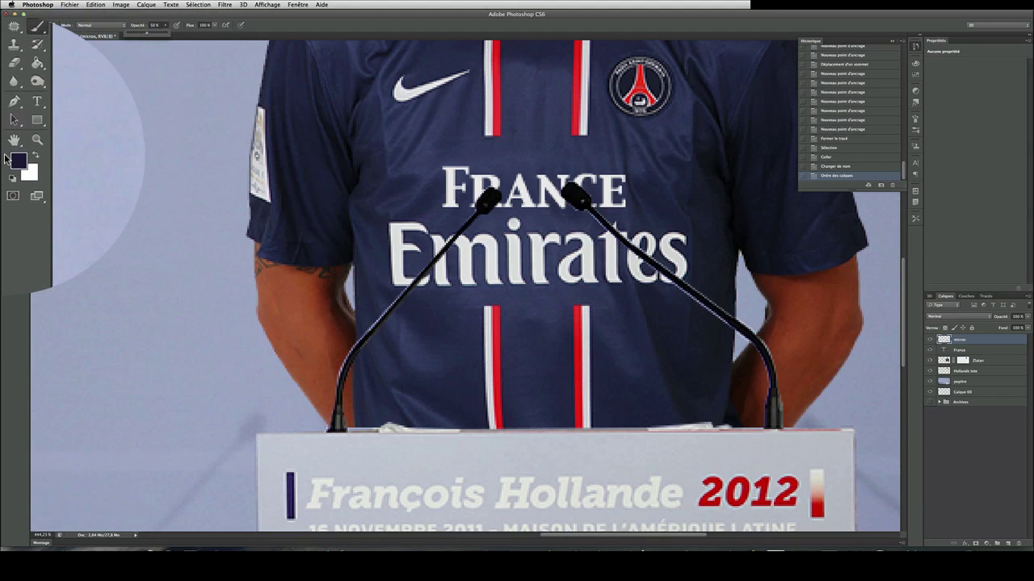
pyautogui.click(17, 161)
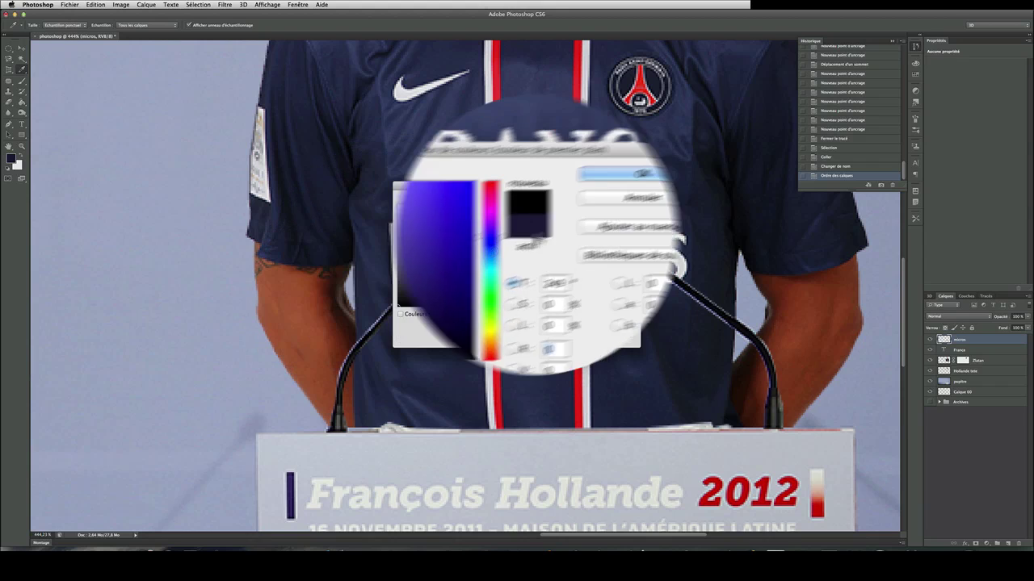
pyautogui.click(576, 199)
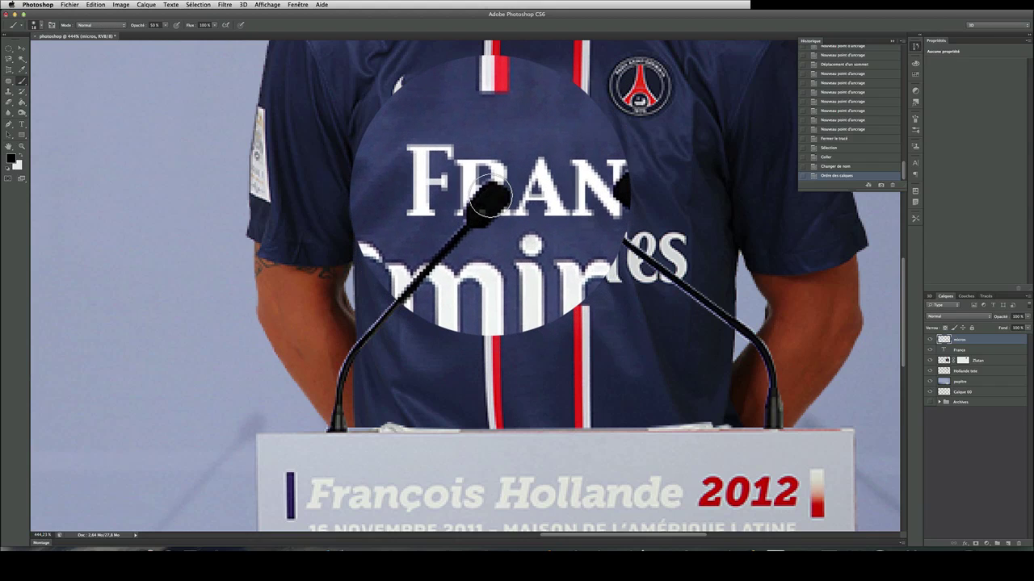
pyautogui.click(487, 196)
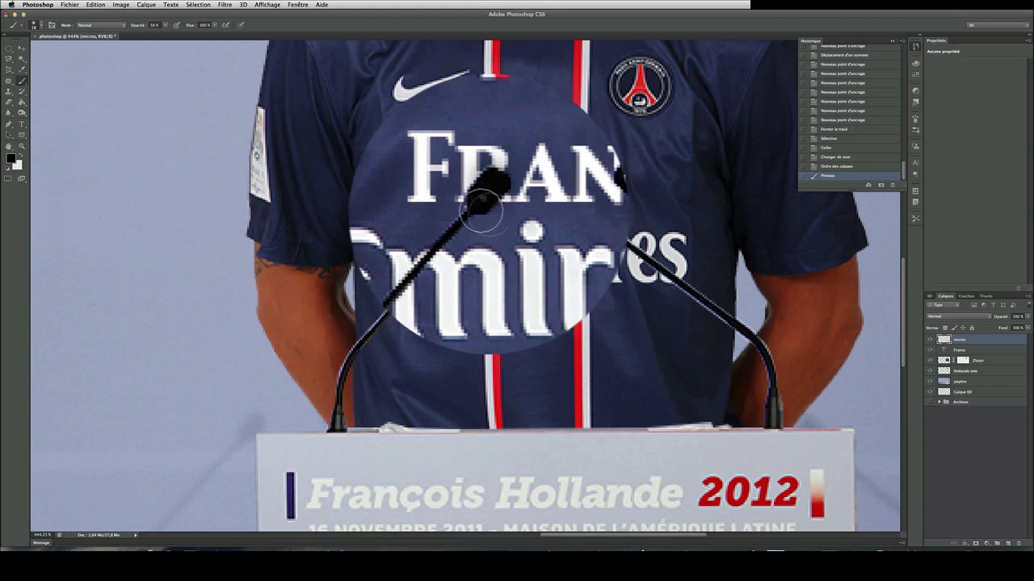
pyautogui.hotkey('ctrl', 'z')
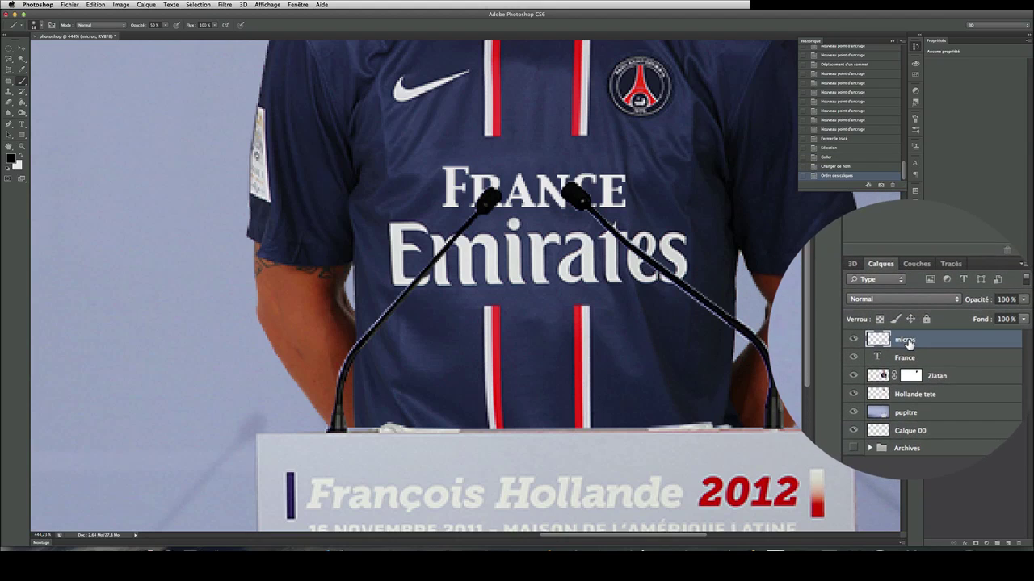
pyautogui.click(484, 194)
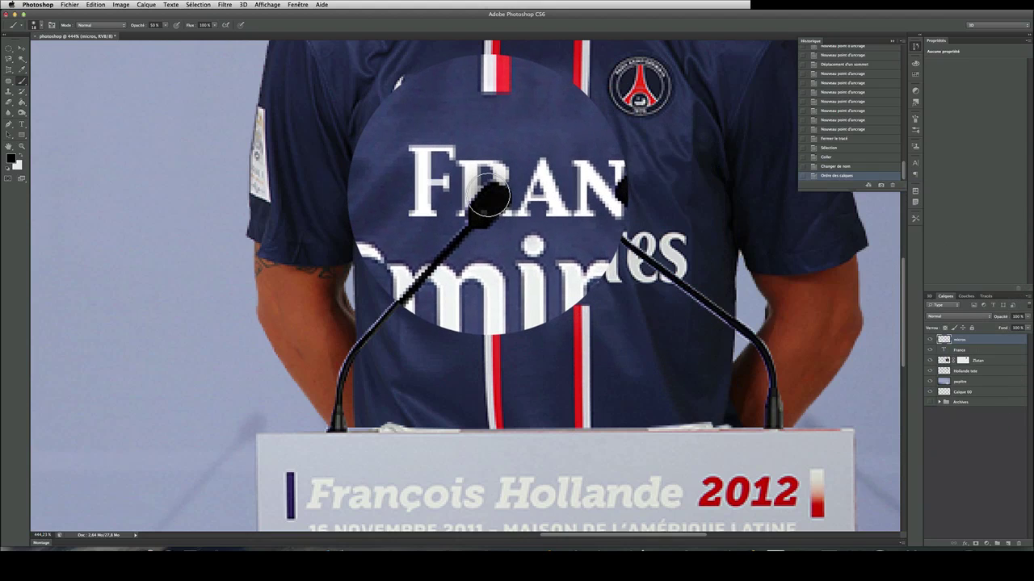
pyautogui.click(478, 194)
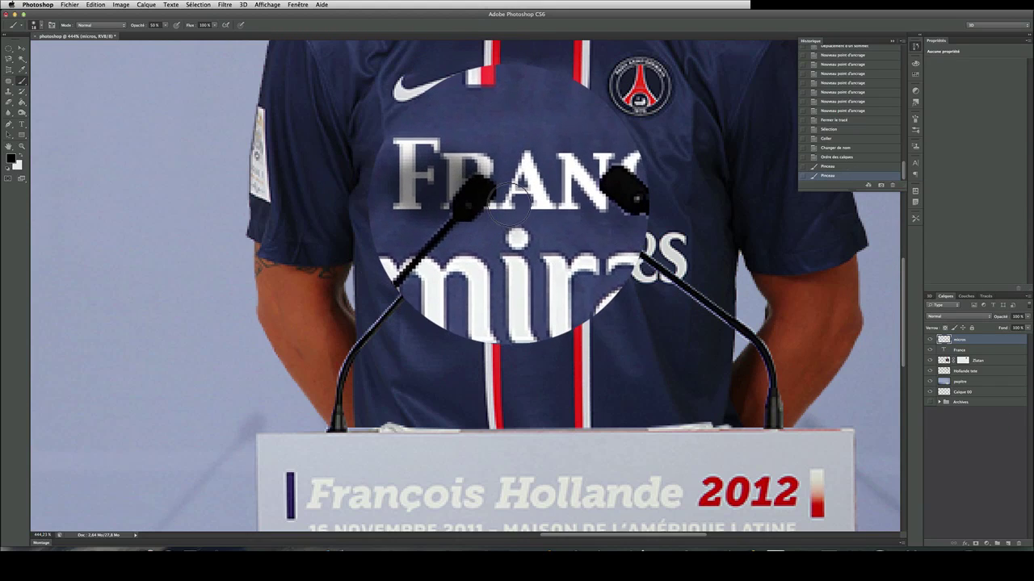
pyautogui.hotkey('ctrl', 'z')
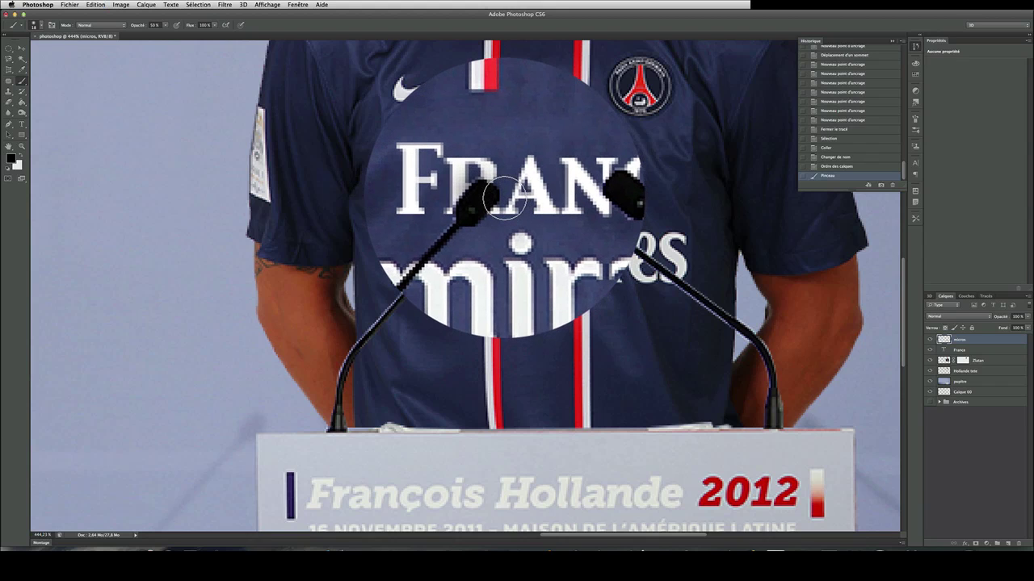
pyautogui.click(833, 167)
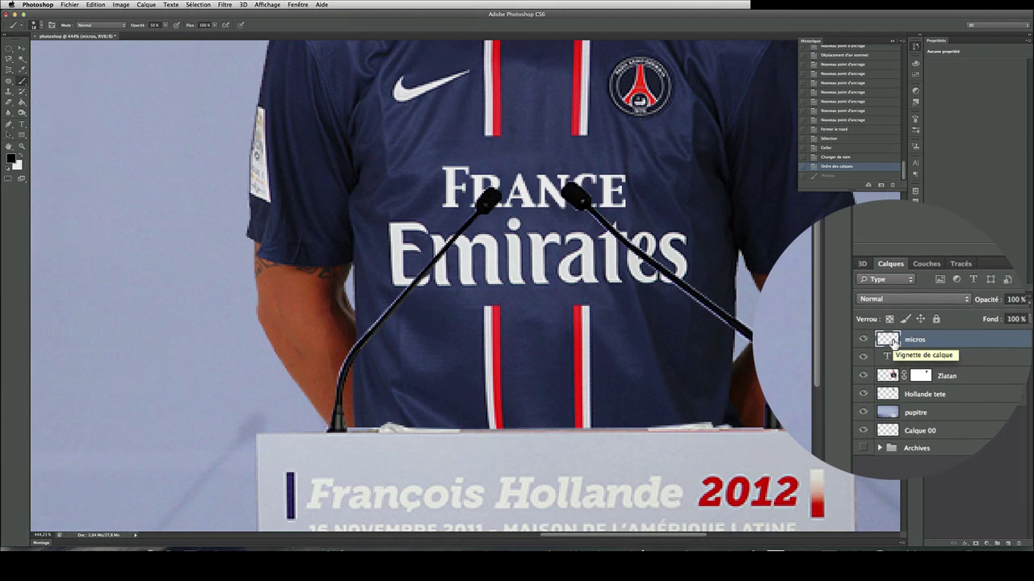
# Load the micros layer's outline as a selection and paint black along the left microphone's stem to darken its light edges.
pyautogui.keyDown('super'); pyautogui.click(895, 346); pyautogui.keyUp('super')
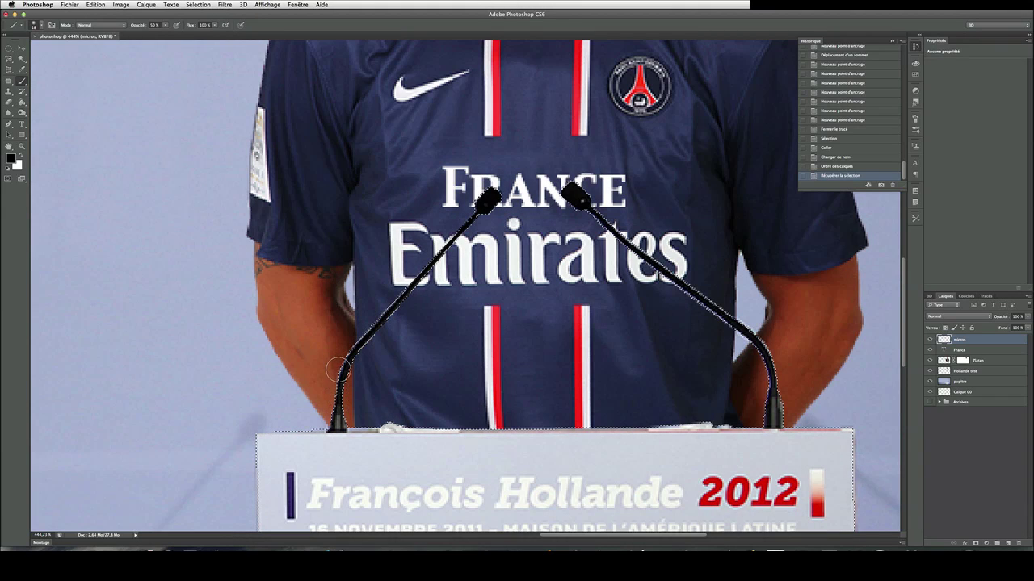
pyautogui.moveTo(339, 370); pyautogui.dragTo(345, 367)
pyautogui.click(367, 341)
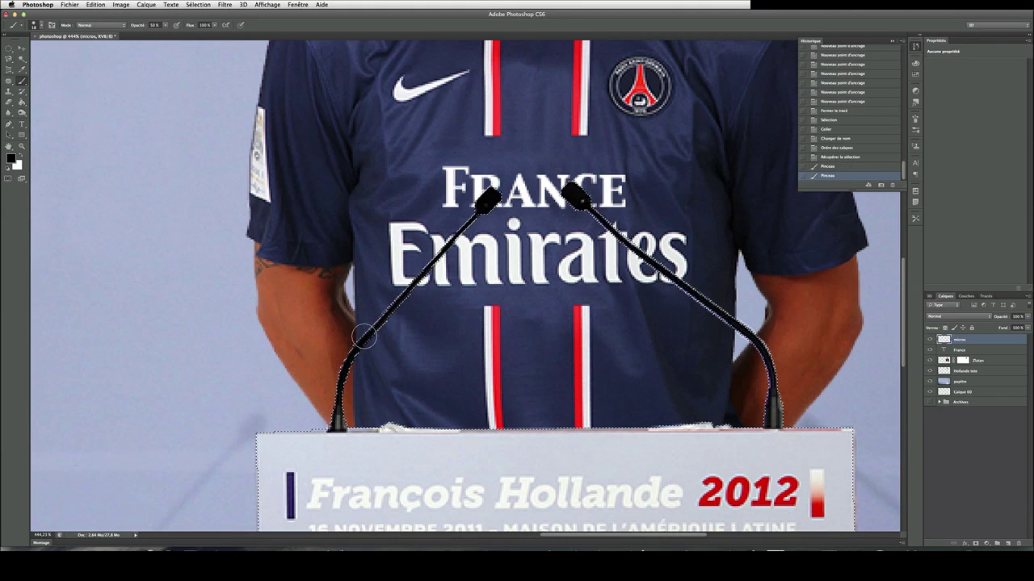
pyautogui.click(392, 300)
pyautogui.click(420, 279)
pyautogui.click(449, 257)
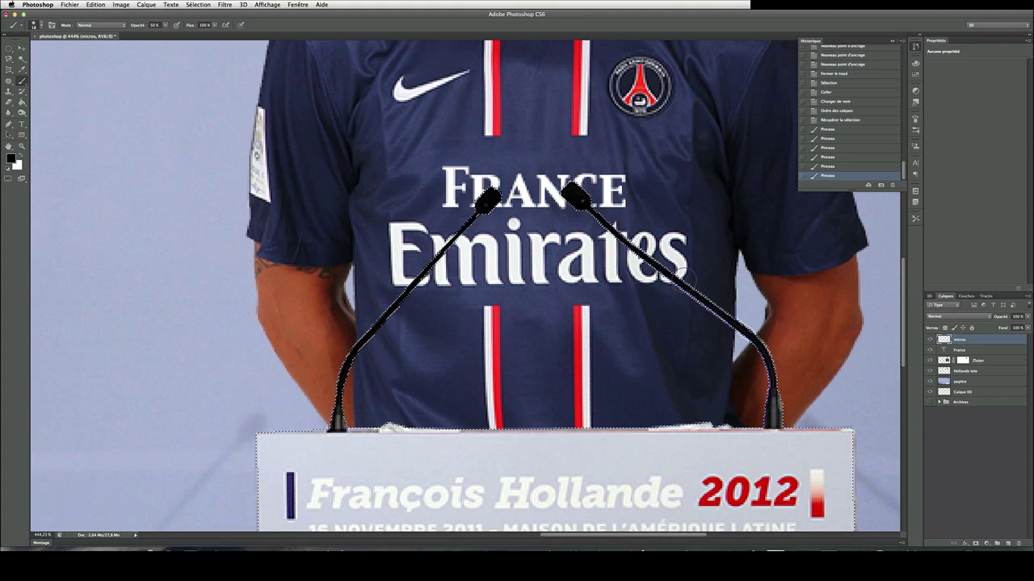
# Paint black along the light edges of both microphone stems down to their bases, and deselect the outline.
pyautogui.moveTo(662, 288); pyautogui.dragTo(670, 284)
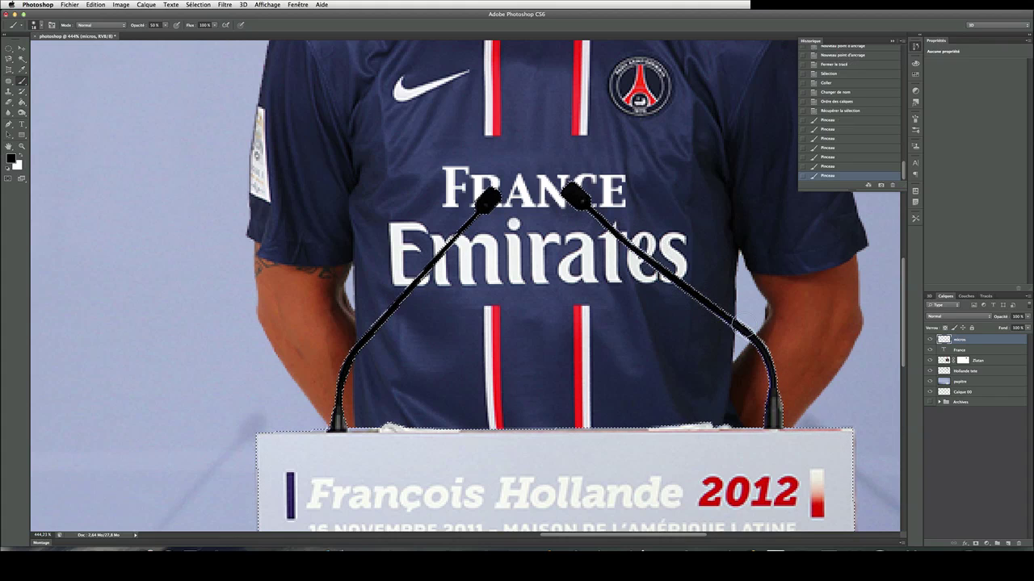
pyautogui.moveTo(757, 345); pyautogui.dragTo(774, 422)
pyautogui.moveTo(339, 404)
pyautogui.mouseDown()
pyautogui.moveTo(348, 359)
pyautogui.moveTo(424, 270)
pyautogui.mouseUp()
pyautogui.moveTo(428, 266); pyautogui.dragTo(477, 212)
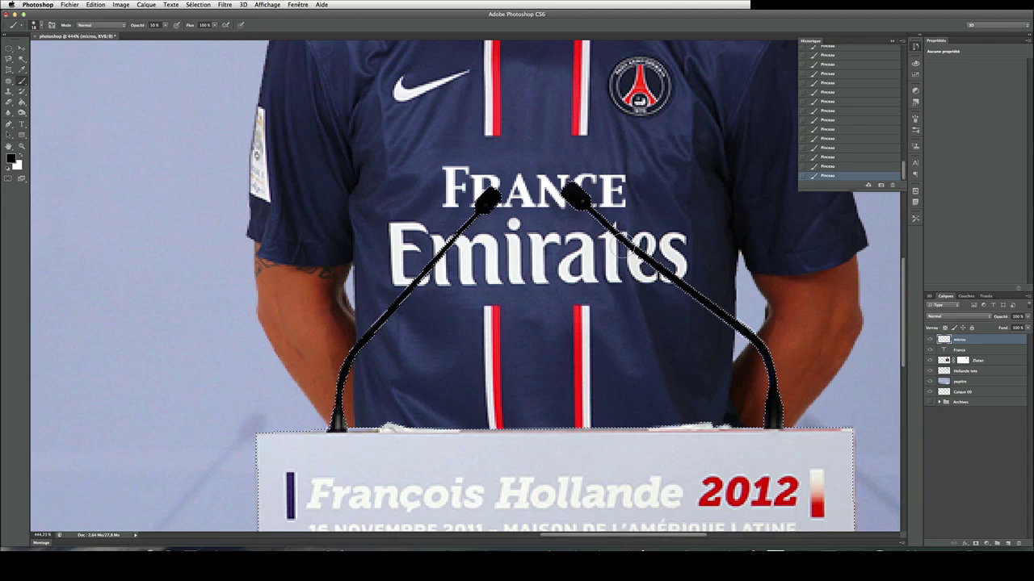
pyautogui.moveTo(622, 252); pyautogui.dragTo(718, 298)
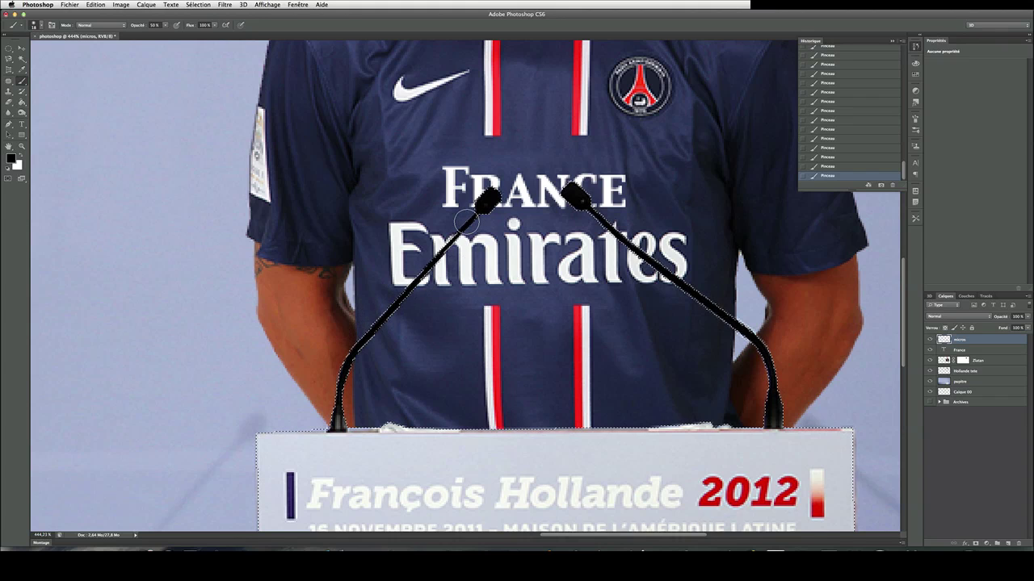
pyautogui.press('super+d')
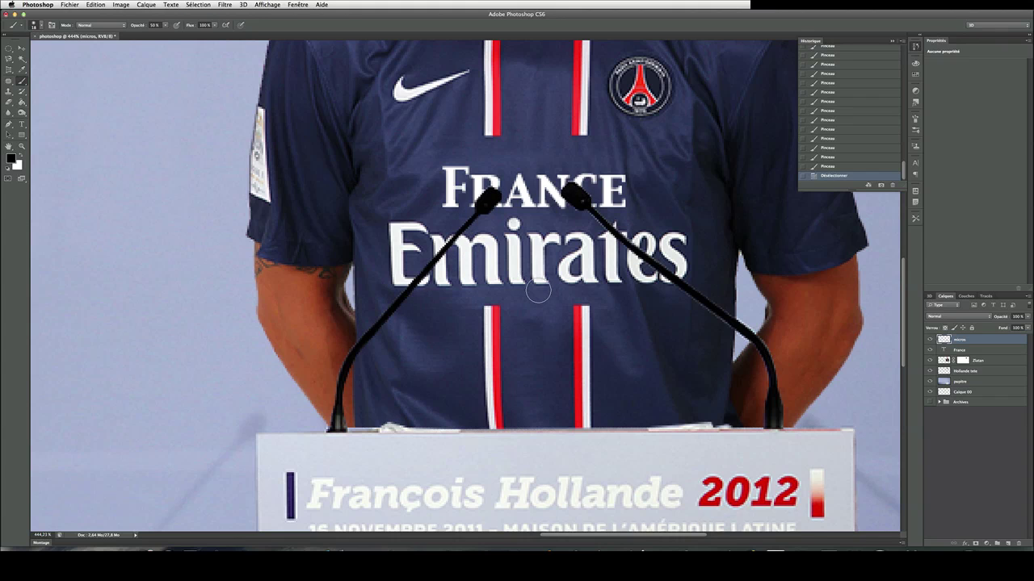
pyautogui.scroll(-3, 523, 264)
pyautogui.scroll(-5, 524, 264)
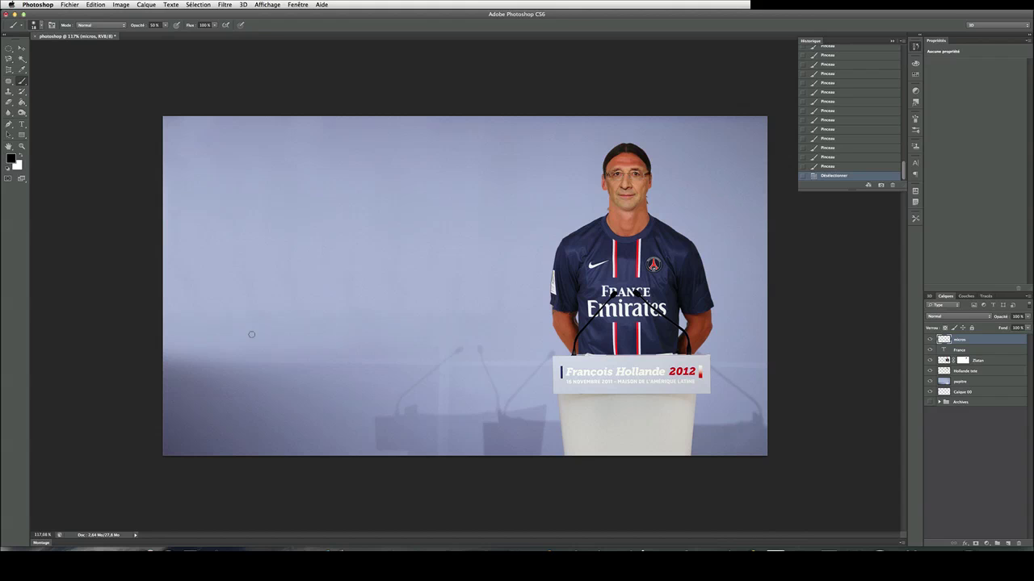
# Place the image 0604-nicolas-sarkozy-la-reunion-2000.jpeg from the Photoshop folder into the montage, aligned with the canvas's left edge.
pyautogui.click(58, 544)
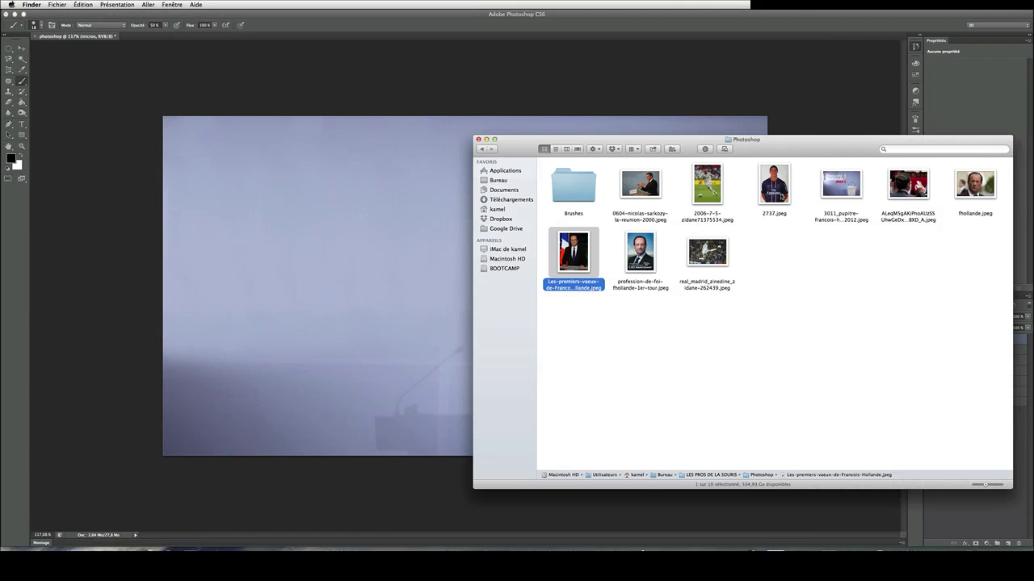
pyautogui.moveTo(640, 184); pyautogui.dragTo(278, 81)
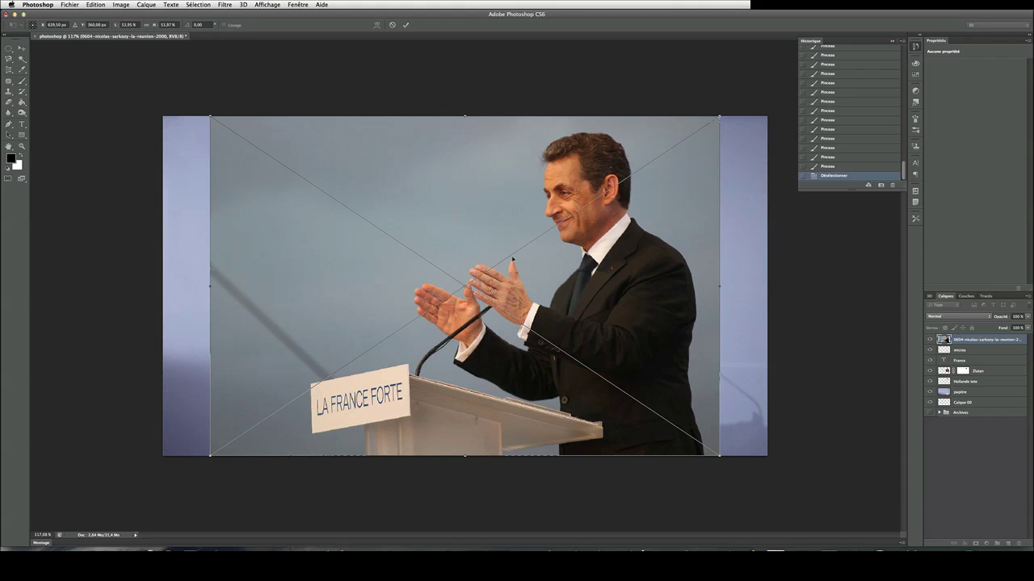
pyautogui.moveTo(512, 260); pyautogui.dragTo(466, 260)
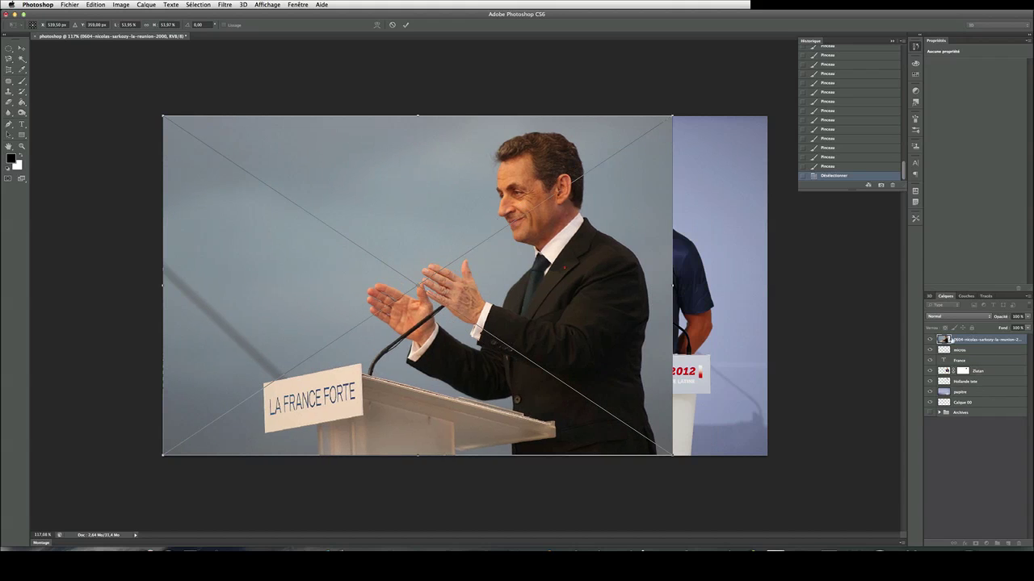
pyautogui.press('Return')
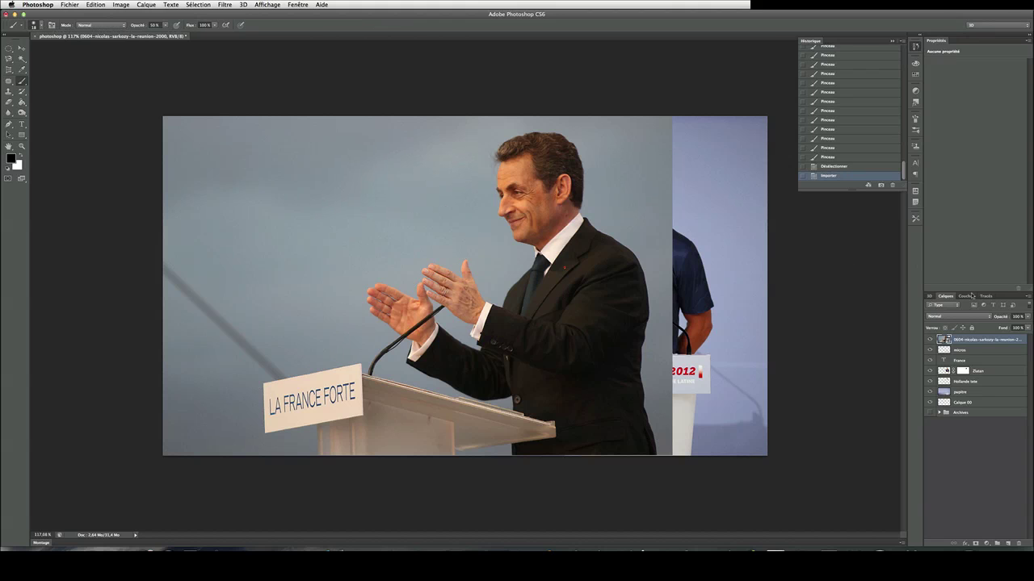
# Rename the placed image's layer as "sarkozy".
pyautogui.doubleClick(973, 340)
pyautogui.press('BackSpace')
pyautogui.moveTo(968, 340); pyautogui.dragTo(1031, 340)
pyautogui.press('BackSpace')
pyautogui.press('Return')
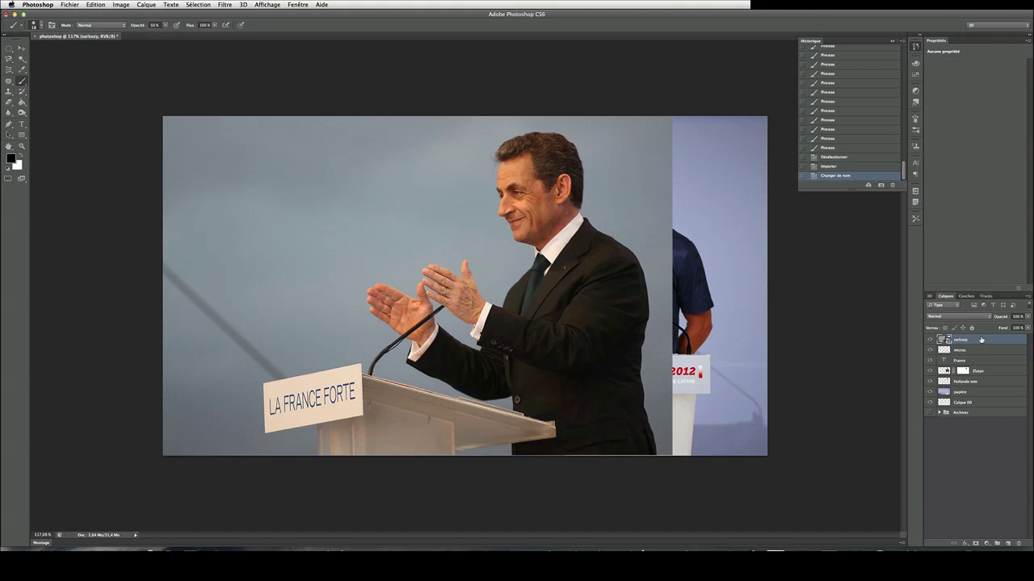
# Duplicate the sarkozy layer as "sarkozy ori" and store the copy in the Archives group.
pyautogui.rightClick(980, 343)
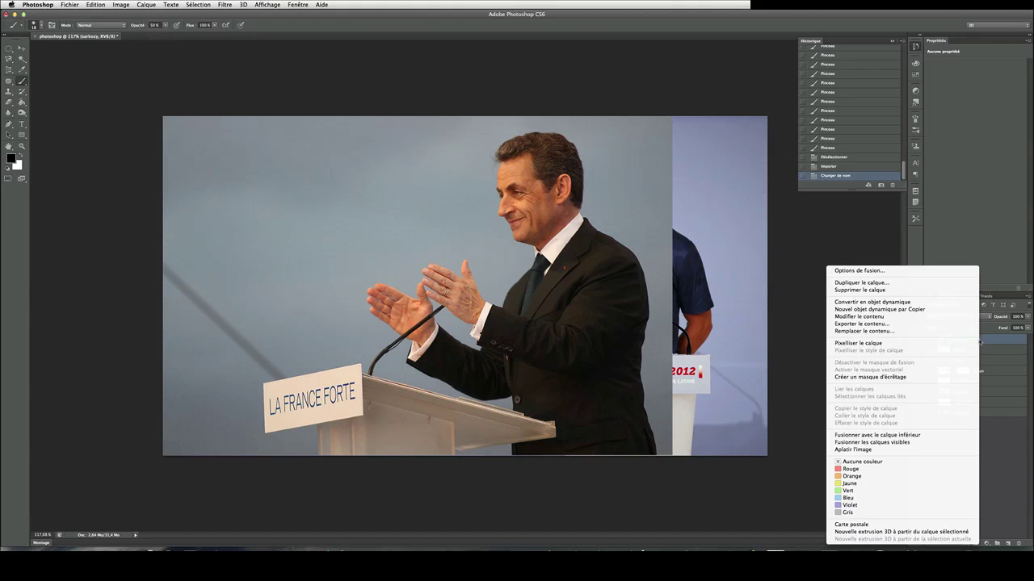
pyautogui.click(930, 285)
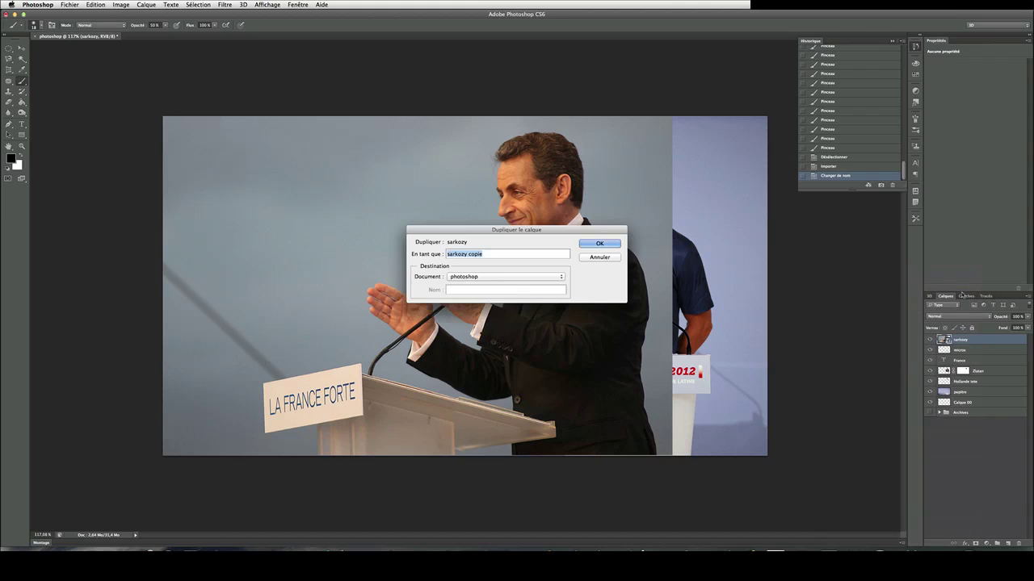
pyautogui.click(473, 254)
pyautogui.doubleClick(475, 254)
pyautogui.write('ori')
pyautogui.click(597, 243)
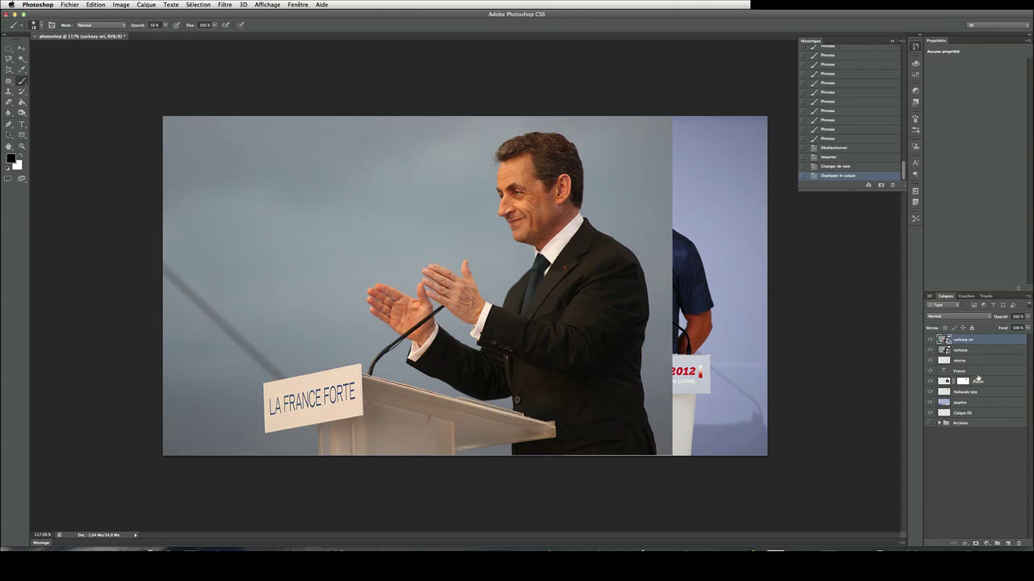
pyautogui.moveTo(961, 339); pyautogui.dragTo(966, 424)
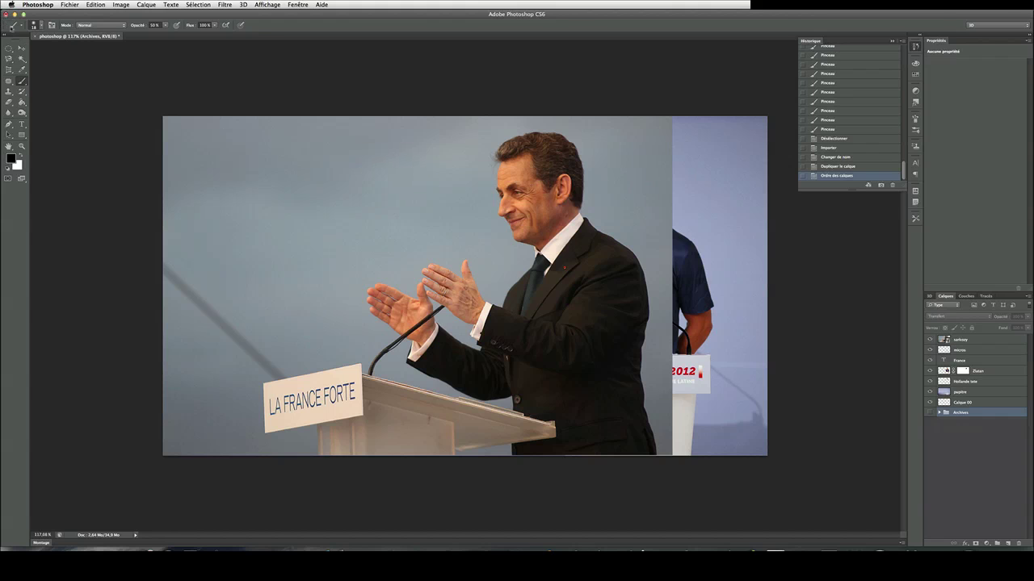
# Move the sarkozy layer left and slightly down so the shirted figure's face is uncovered.
pyautogui.press('v')
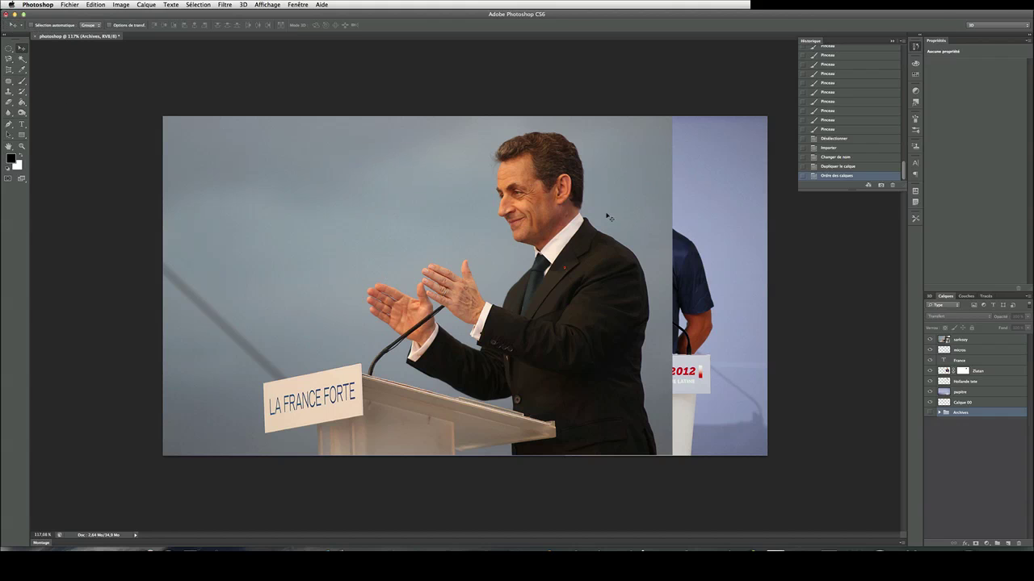
pyautogui.moveTo(604, 217); pyautogui.dragTo(477, 236)
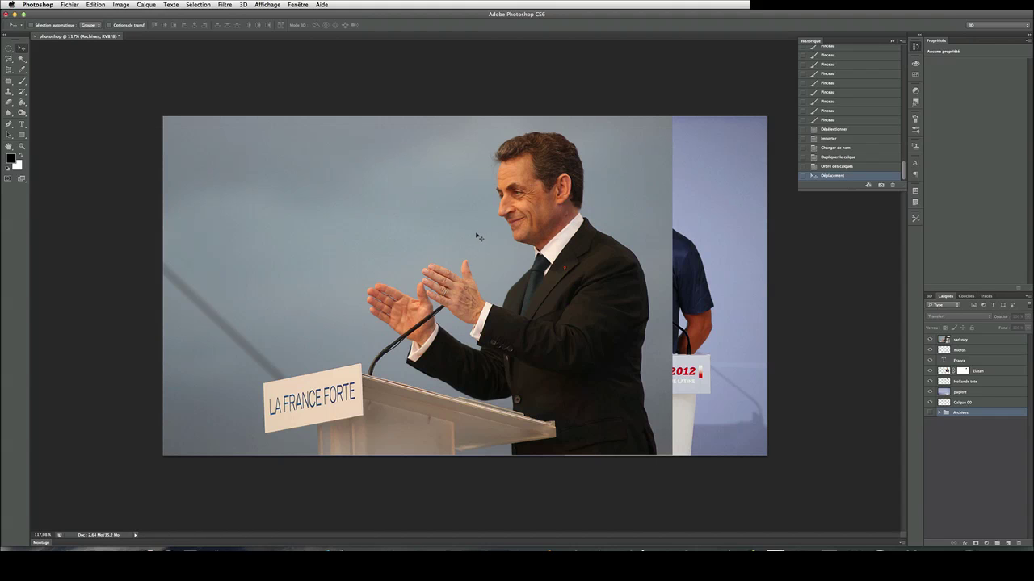
pyautogui.click(832, 167)
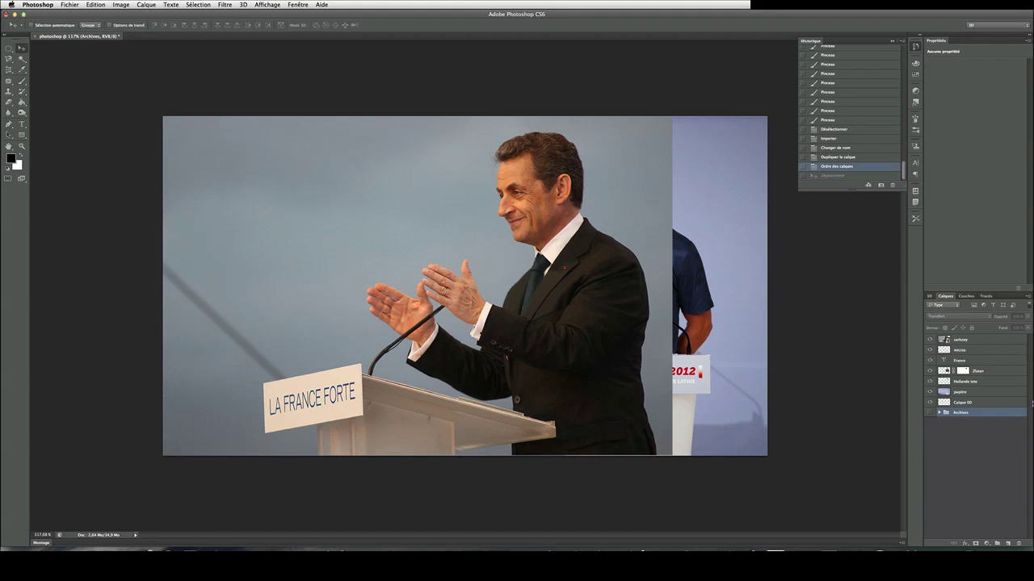
pyautogui.click(952, 341)
pyautogui.moveTo(488, 251); pyautogui.dragTo(435, 261)
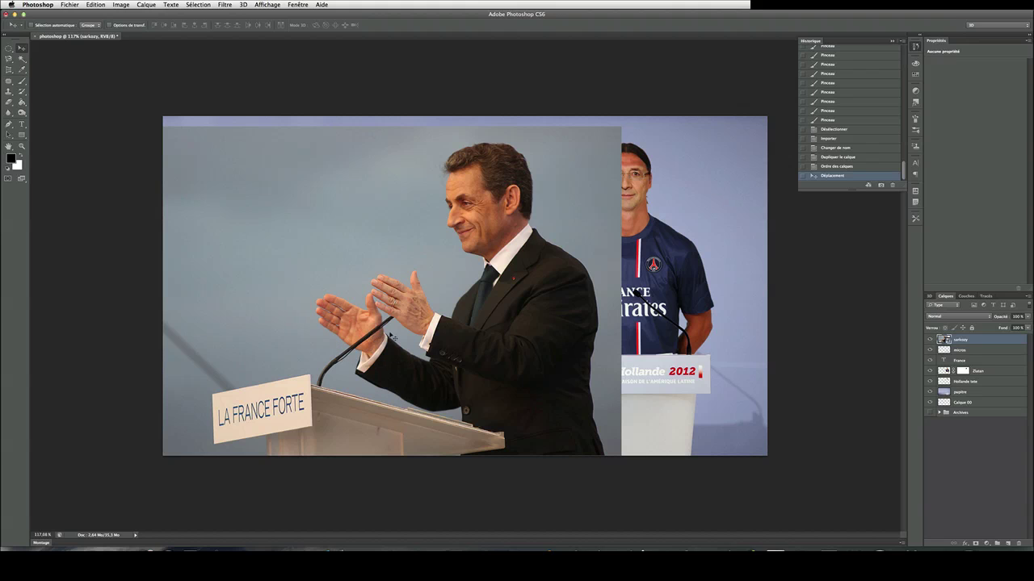
# Outline the clapping man's head, hands, arms and jacket with the Magnetic Lasso, closing the selection across the jacket's lower part.
pyautogui.scroll(2, 404, 338)
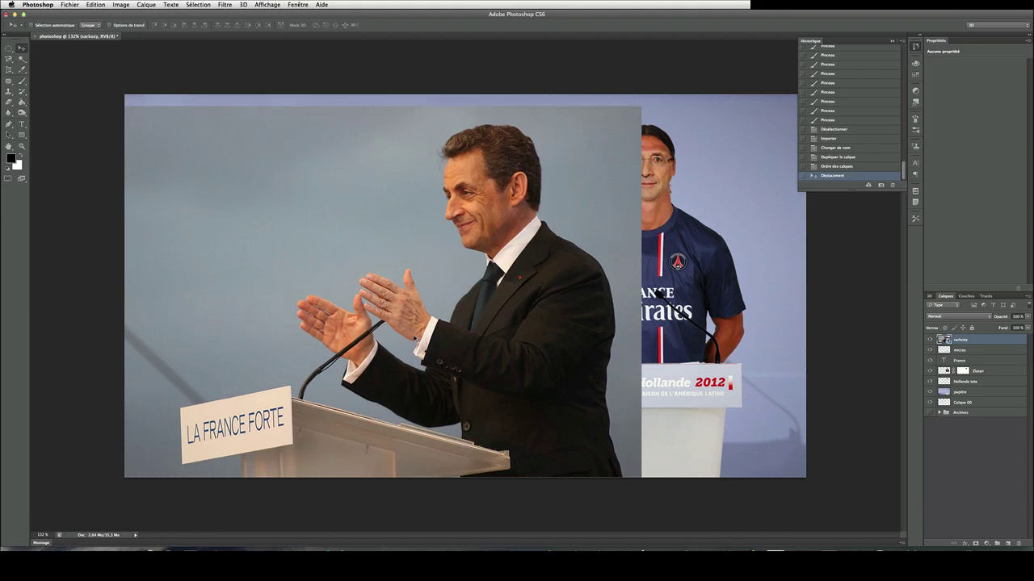
pyautogui.scroll(-1, 414, 339)
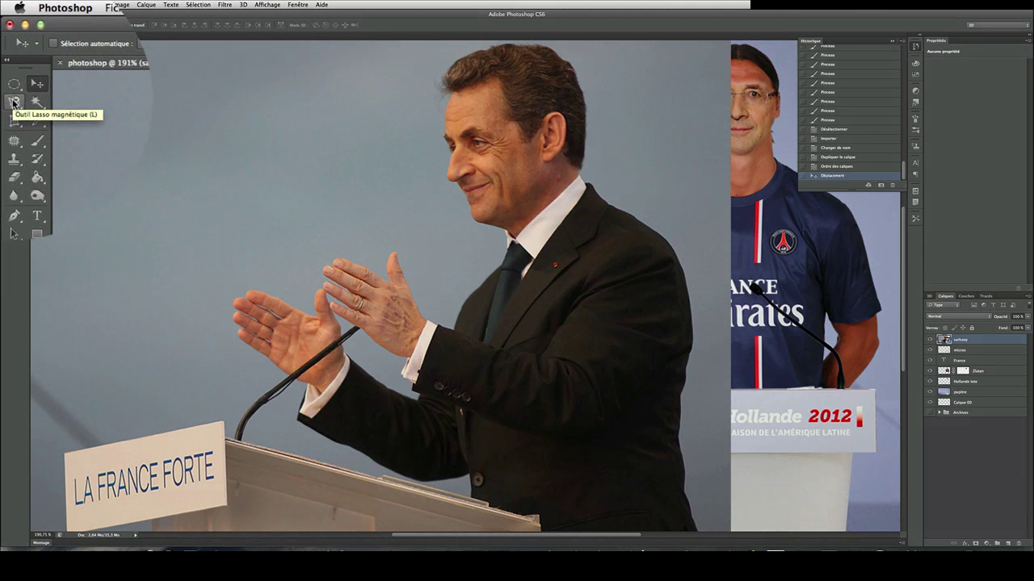
pyautogui.click(13, 102)
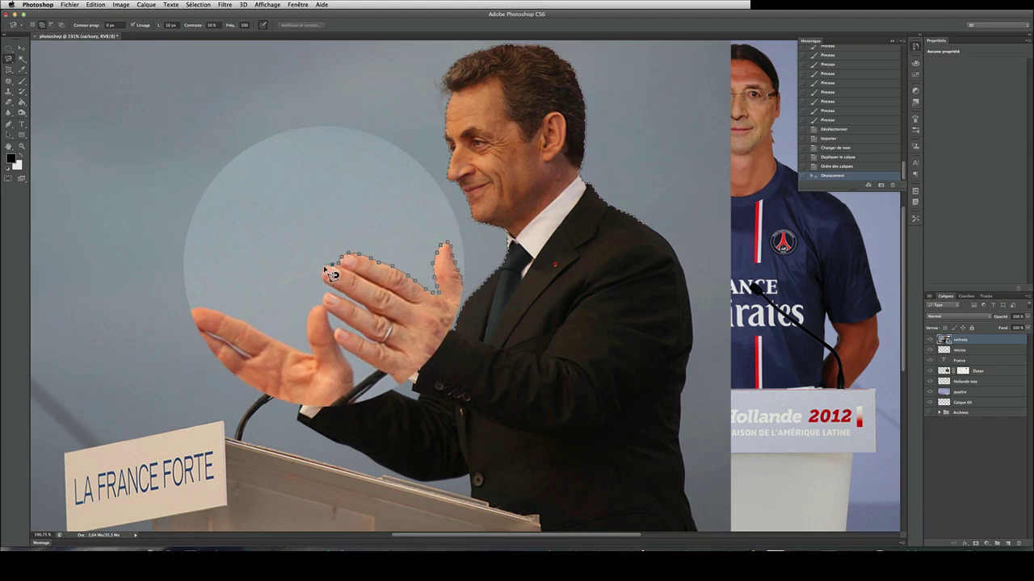
pyautogui.moveTo(331, 275); pyautogui.dragTo(320, 325)
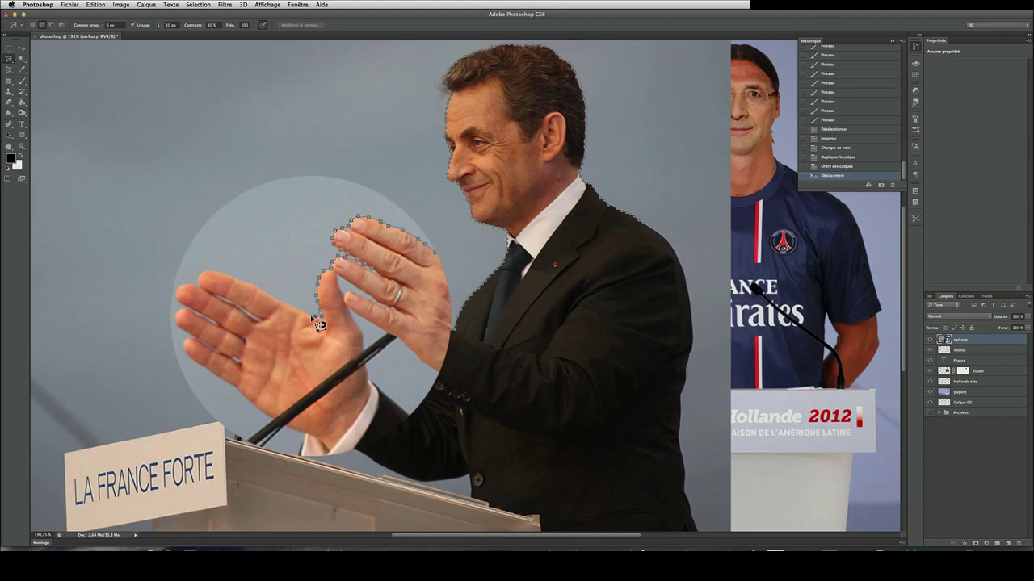
pyautogui.moveTo(319, 324); pyautogui.dragTo(637, 275)
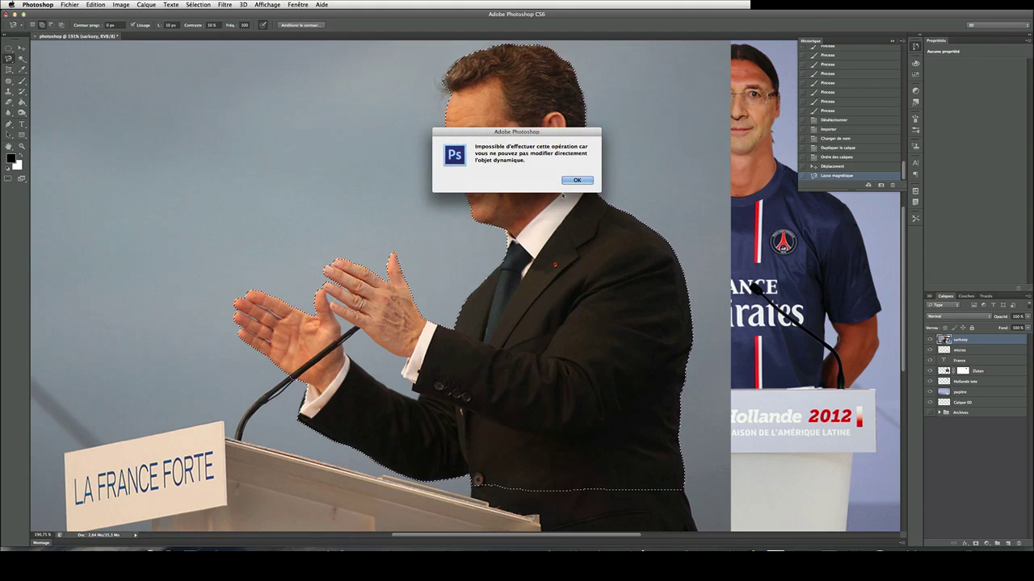
# Paste the selected clapping figure from the sarkozy layer onto a new layer above it.
pyautogui.rightClick(944, 339)
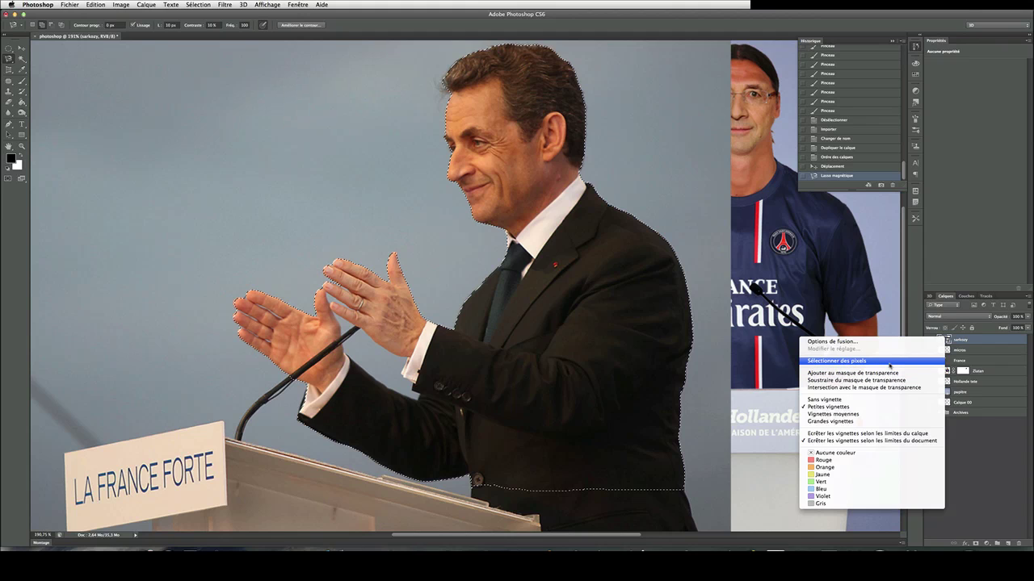
pyautogui.click(969, 344)
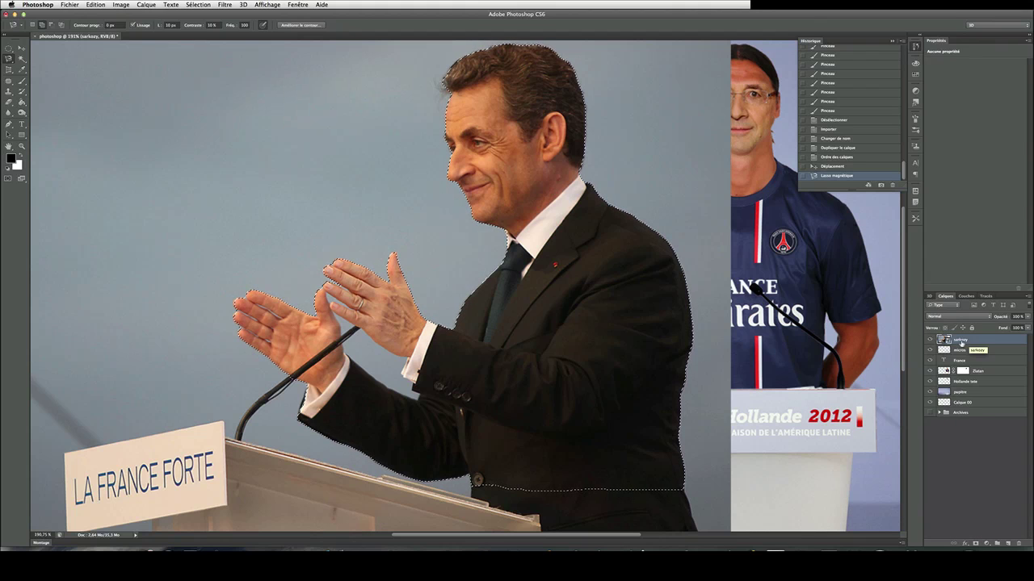
pyautogui.press('super+v')
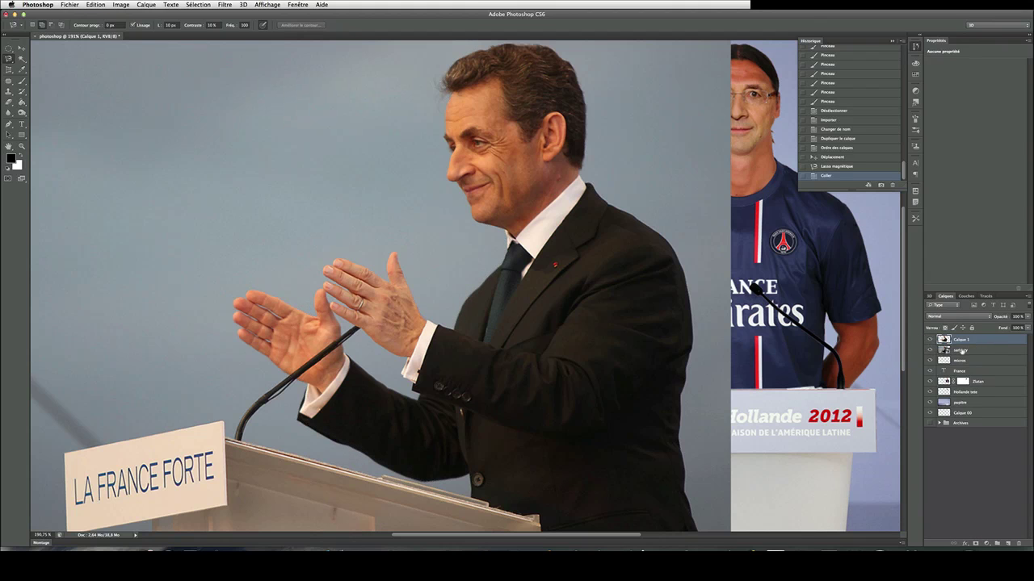
# Check the cut-out with the sarkozy layer hidden, and delete the sarkozy layer.
pyautogui.click(962, 350)
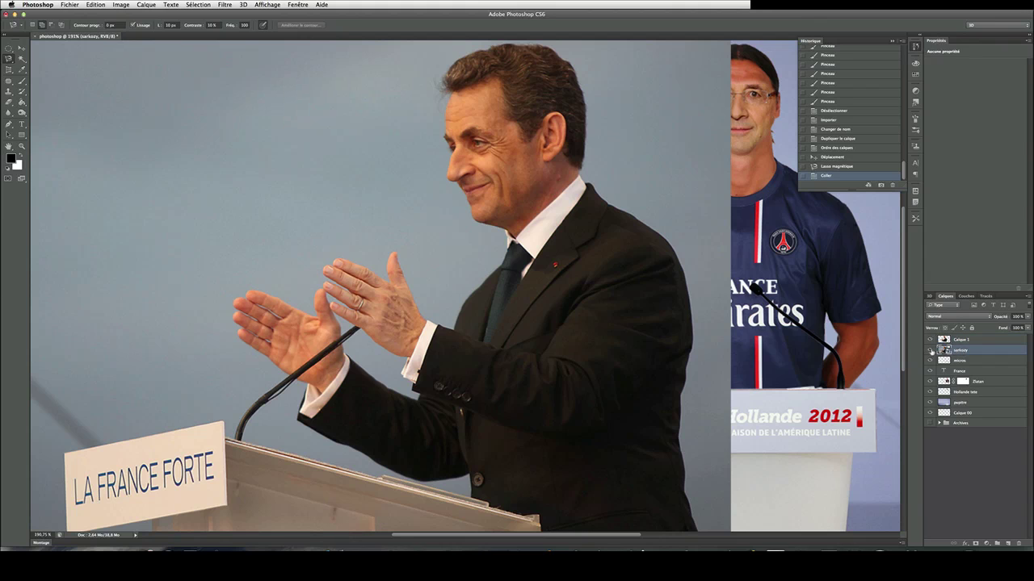
pyautogui.click(930, 351)
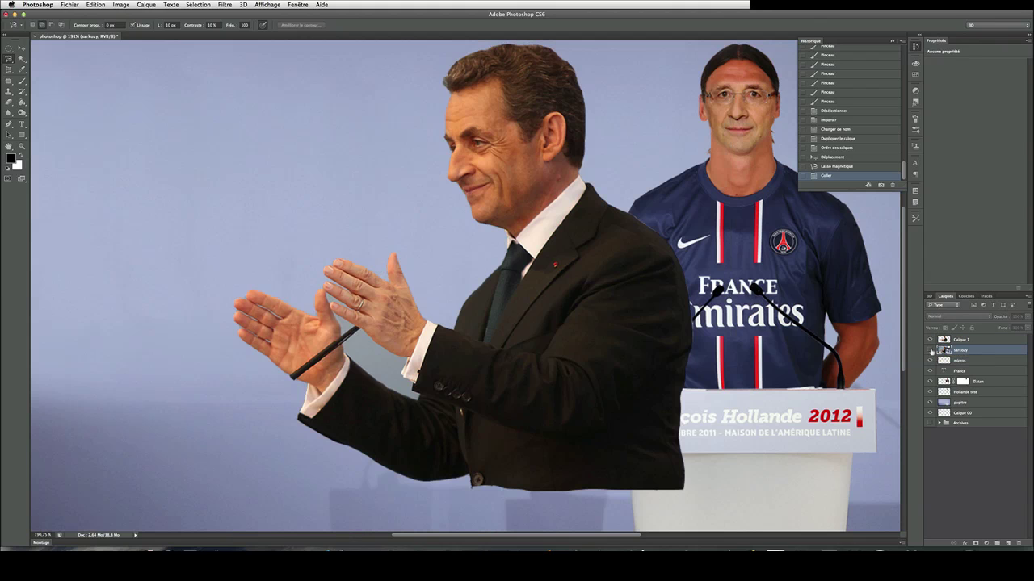
pyautogui.click(931, 351)
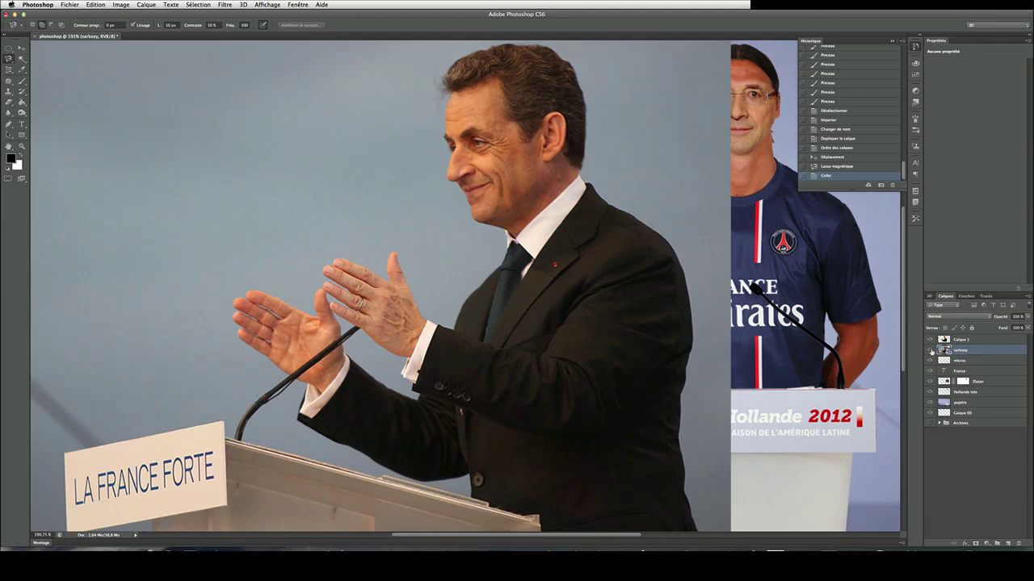
pyautogui.click(1019, 544)
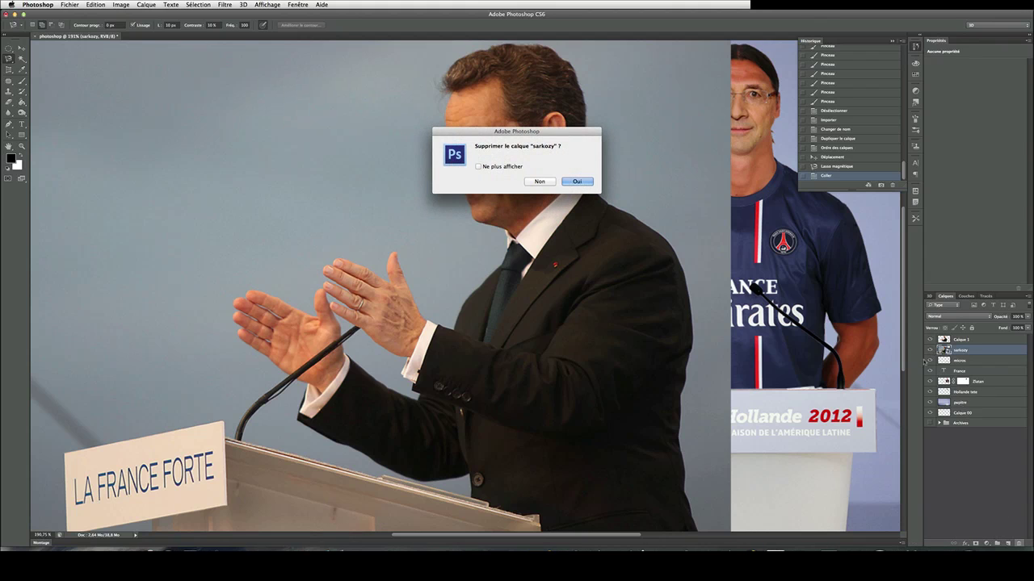
pyautogui.click(578, 183)
# Move the cut-out clapping figure to the canvas's left side, clear of the lectern, and start a free transform on it.
pyautogui.click(21, 49)
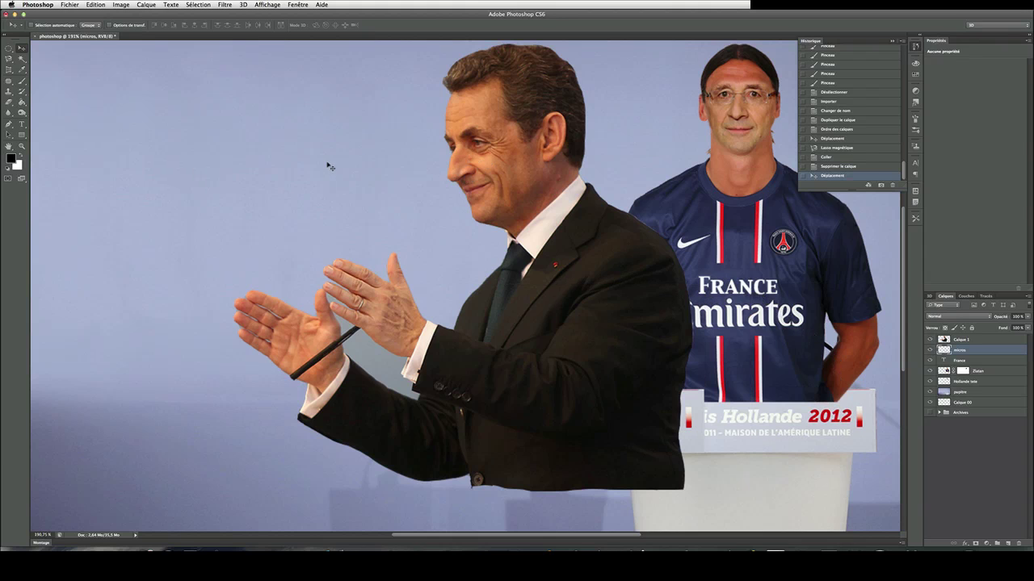
pyautogui.click(973, 340)
pyautogui.moveTo(501, 128); pyautogui.dragTo(381, 142)
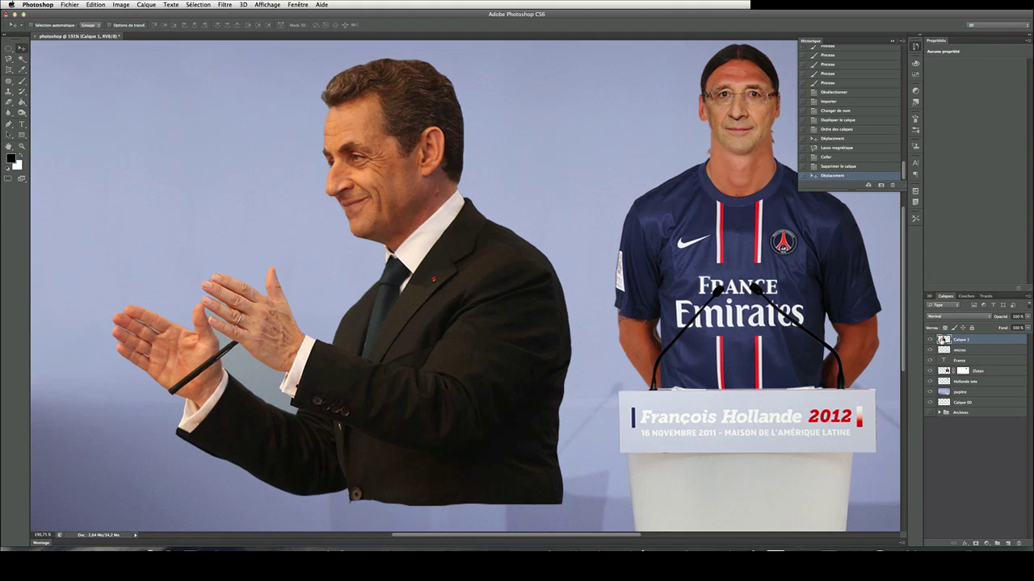
pyautogui.rightClick(941, 339)
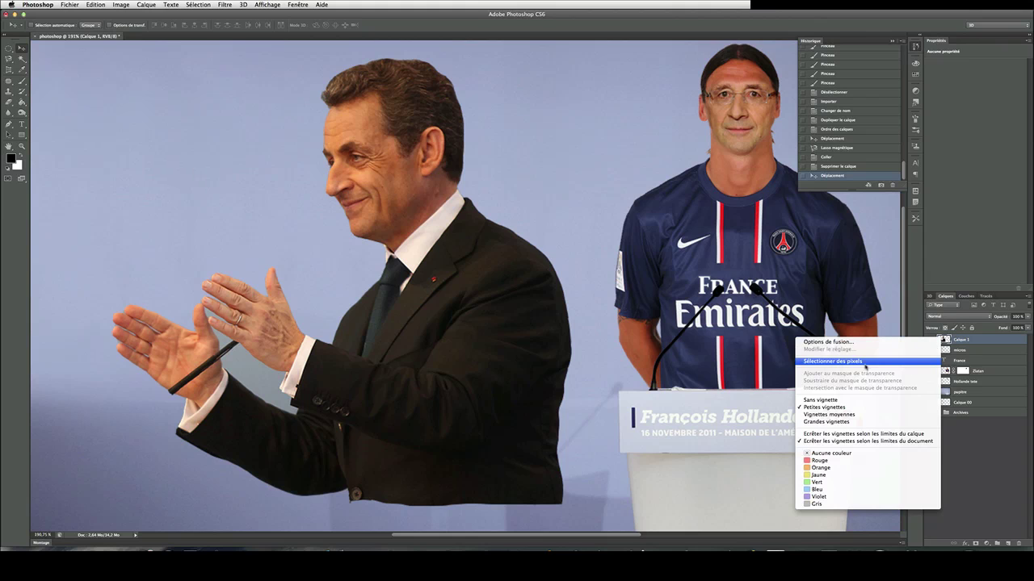
pyautogui.click(474, 298)
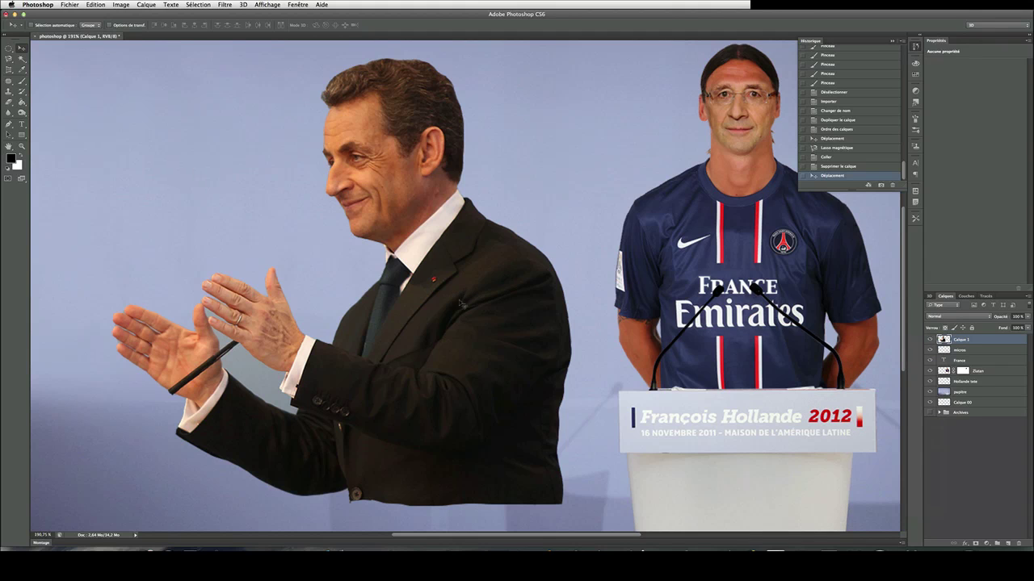
pyautogui.moveTo(459, 304); pyautogui.dragTo(417, 320)
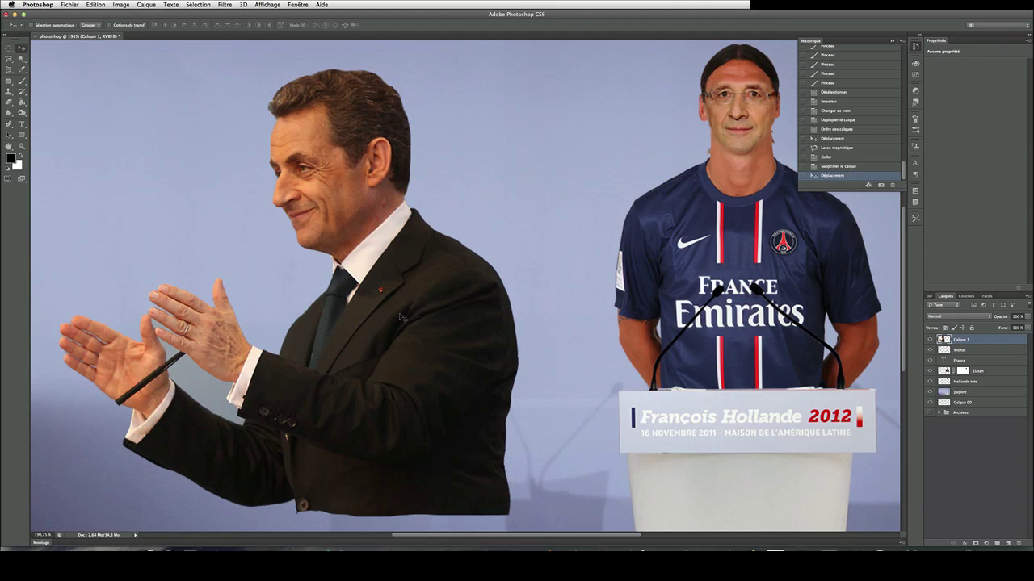
pyautogui.press('super+t')
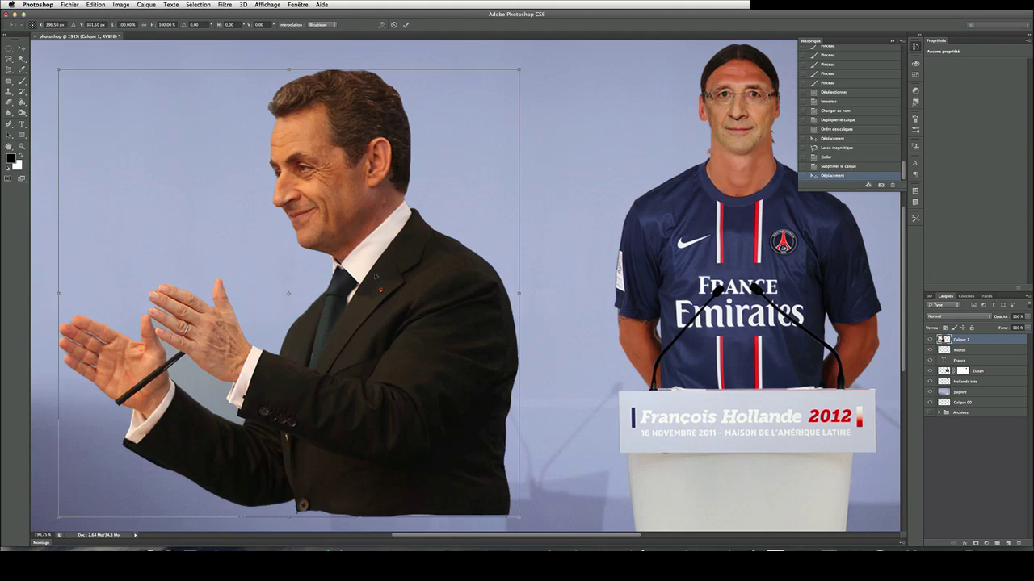
# Flip the cut-out of the clapping man in the suit horizontally and apply the transformation.
pyautogui.rightClick(376, 276)
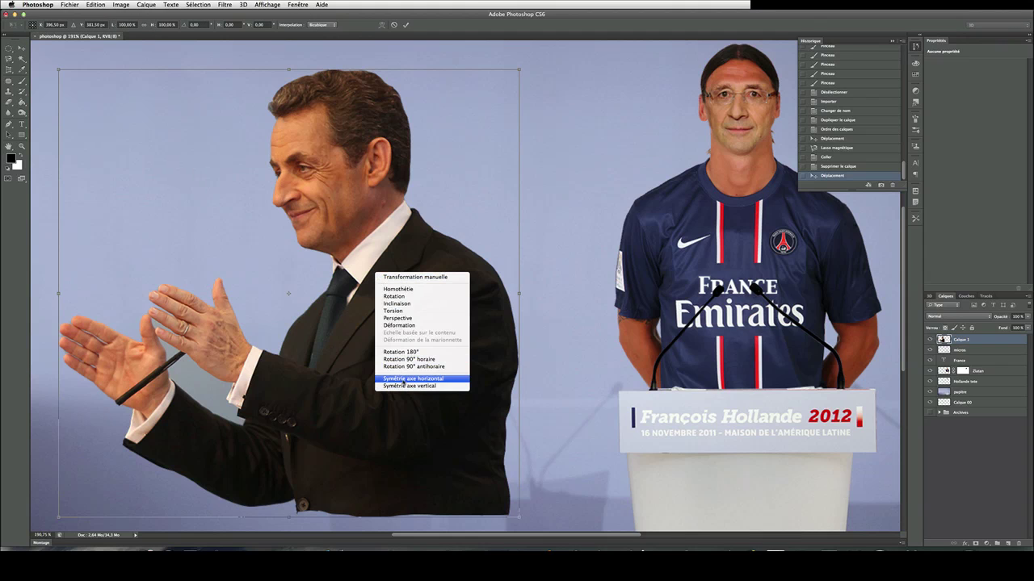
pyautogui.click(409, 379)
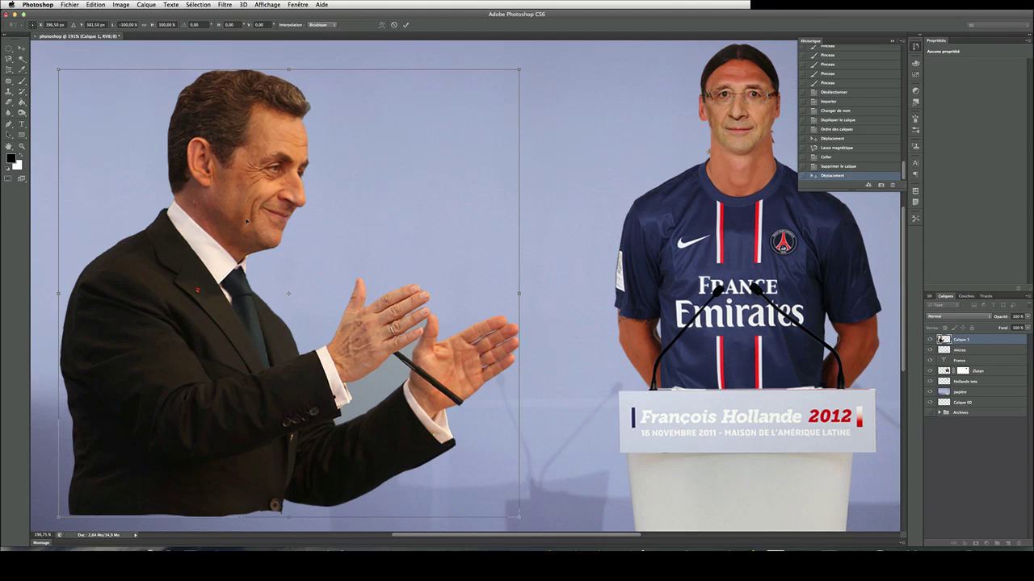
pyautogui.press('Return')
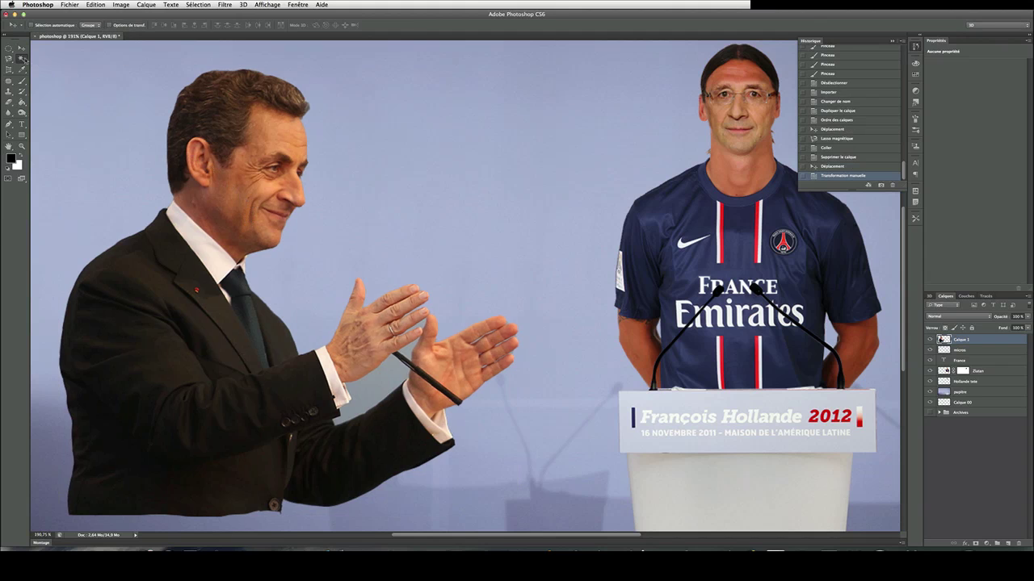
# Use the Magic Wand to select the leftover grey background patches enclosed between the clapping man's hands and sleeves.
pyautogui.click(22, 59)
pyautogui.click(381, 382)
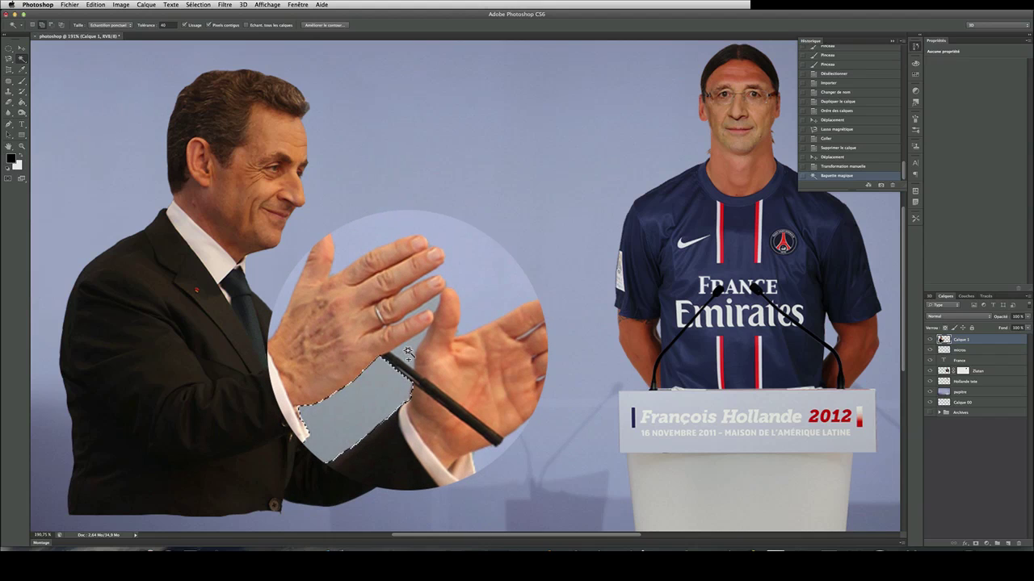
pyautogui.keyDown('shift'); pyautogui.click(420, 332); pyautogui.keyUp('shift')
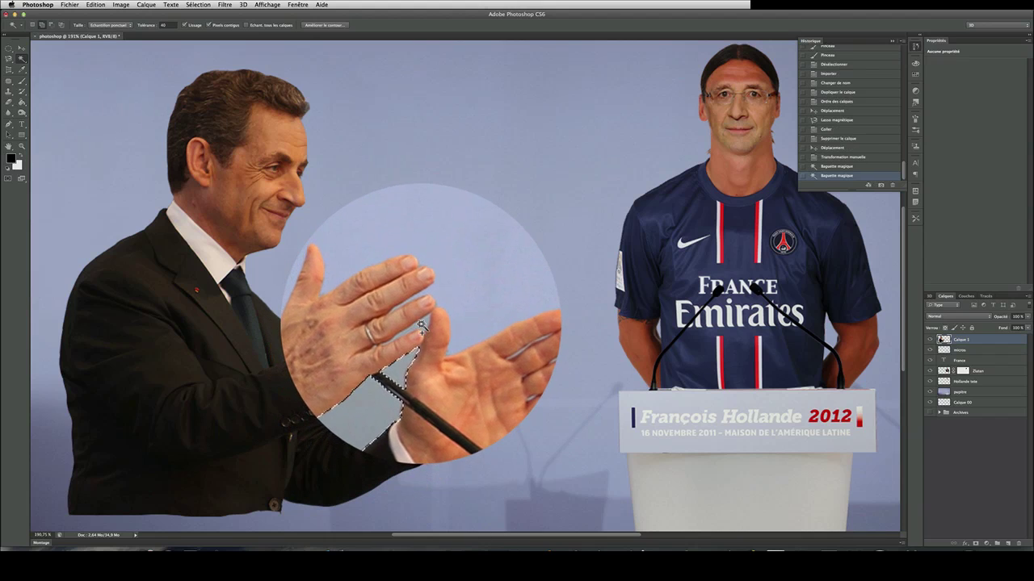
pyautogui.keyDown('shift'); pyautogui.click(357, 388); pyautogui.keyUp('shift')
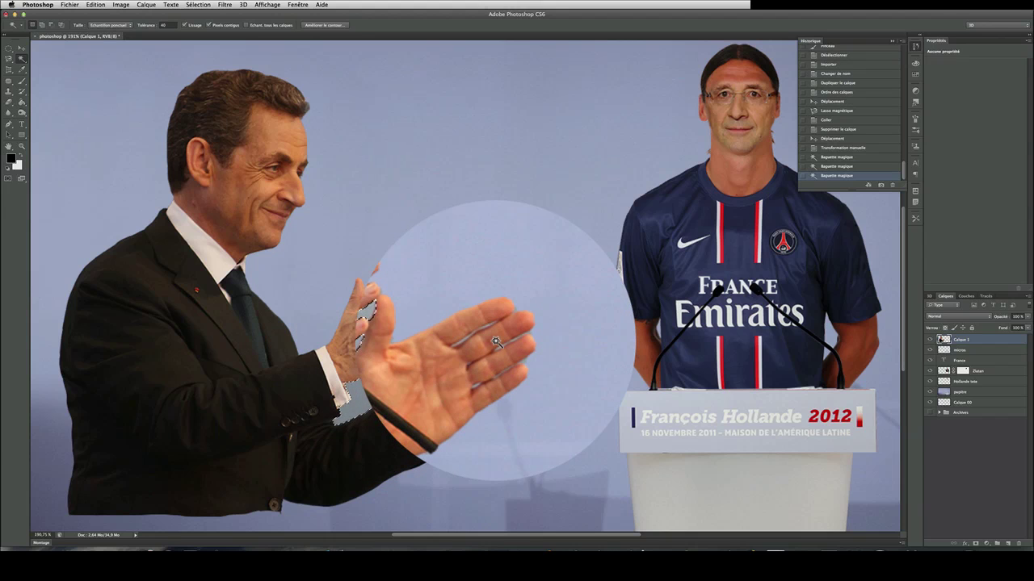
# Add the grey gap between the open hand's index and middle fingers to the selection, discarding any stray skin selection.
pyautogui.scroll(3, 495, 341)
pyautogui.scroll(5, 496, 342)
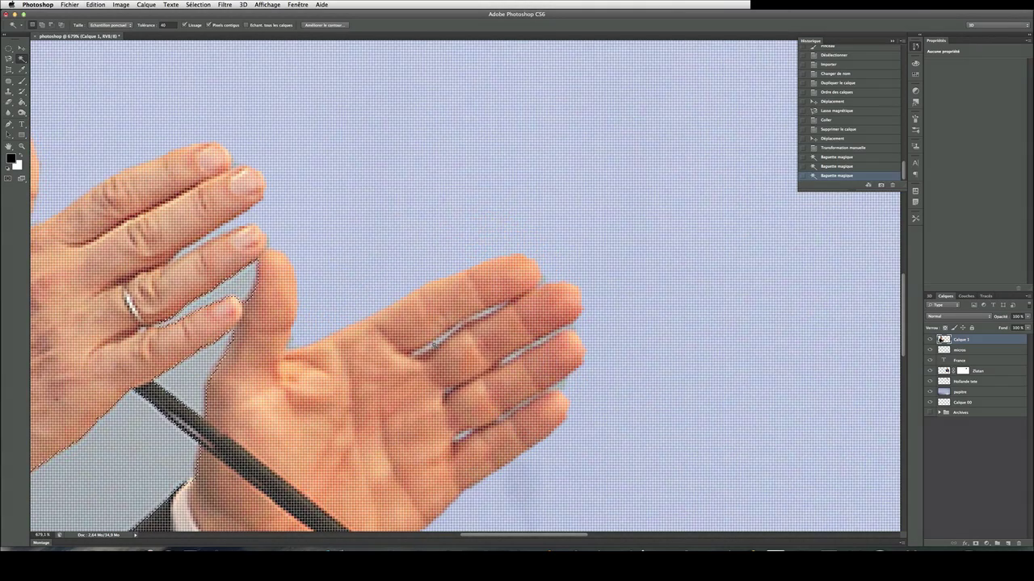
pyautogui.click(440, 342)
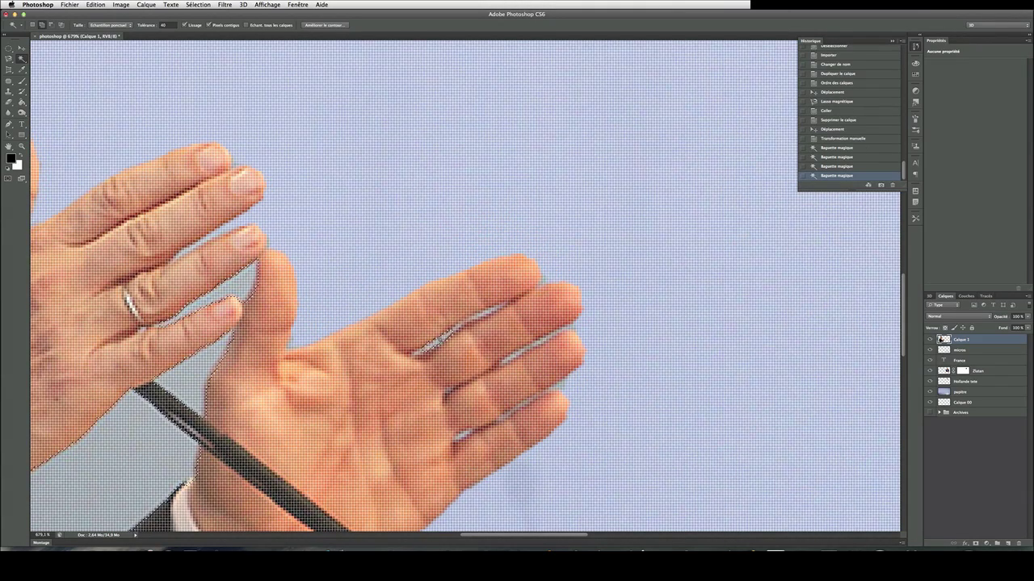
pyautogui.click(428, 347)
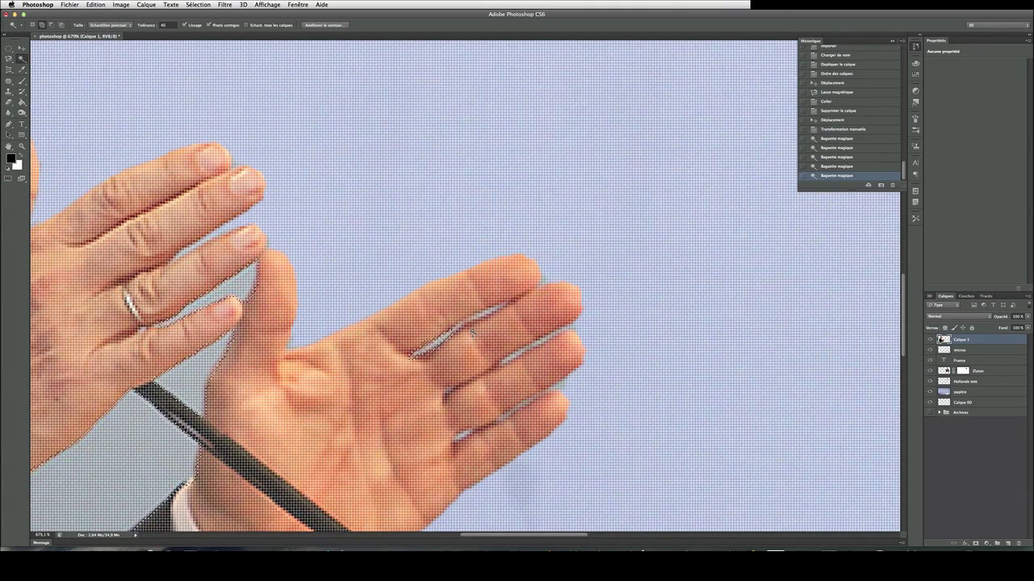
pyautogui.click(452, 311)
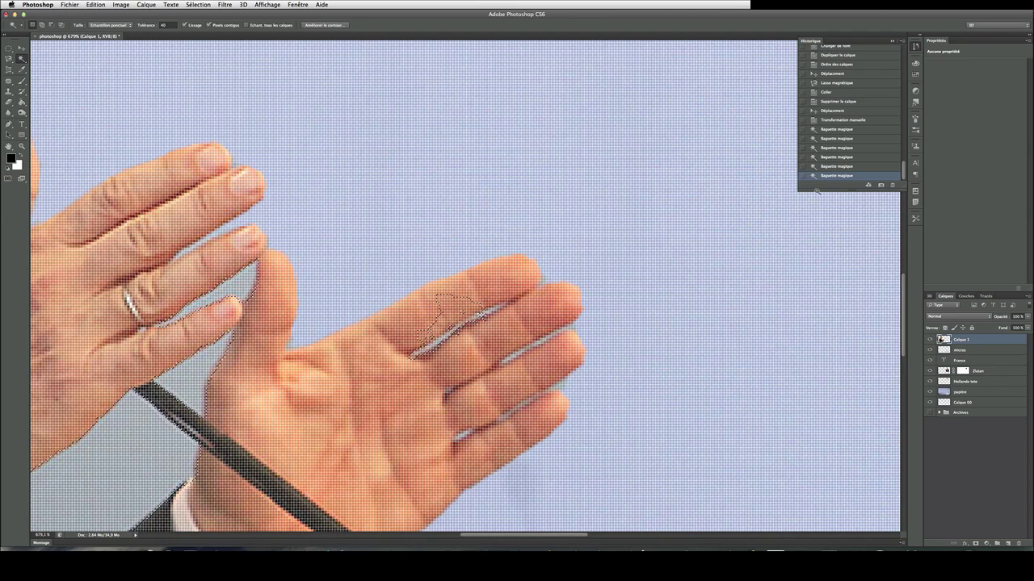
pyautogui.click(826, 167)
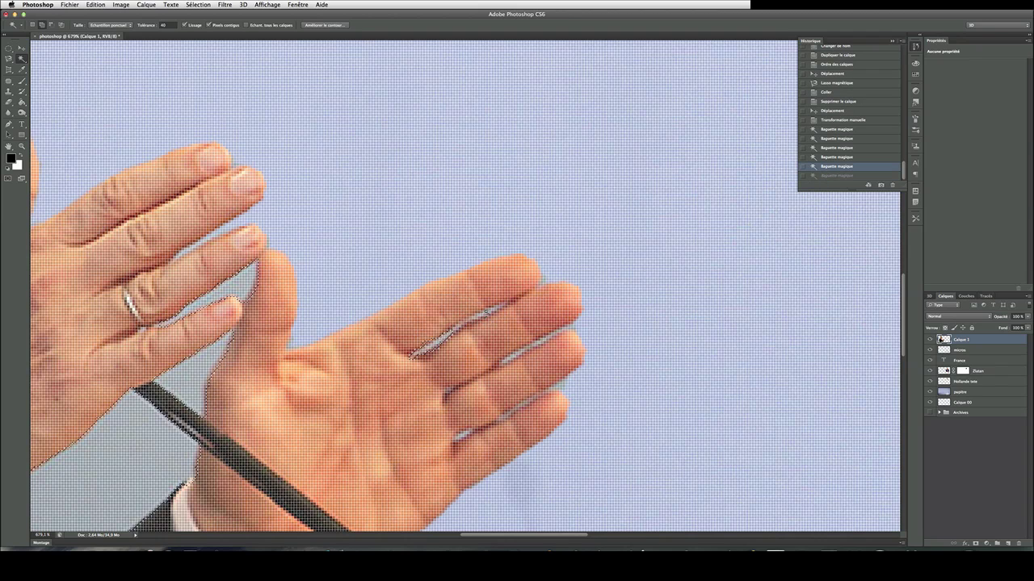
pyautogui.click(831, 175)
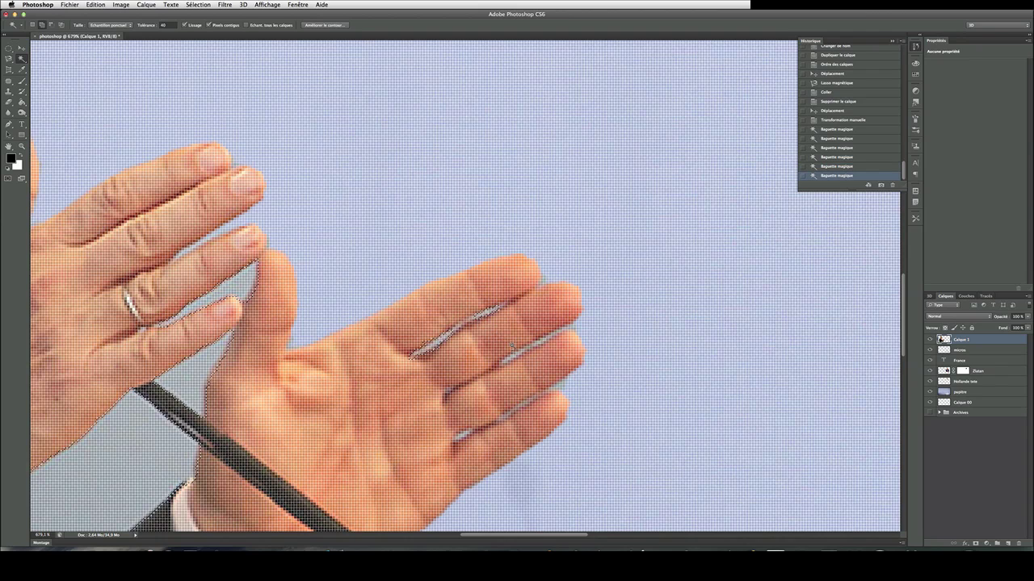
# Add the gap between the open hand's middle and ring fingers to the selection, lowering the Magic Wand tolerance to 20.
pyautogui.click(512, 353)
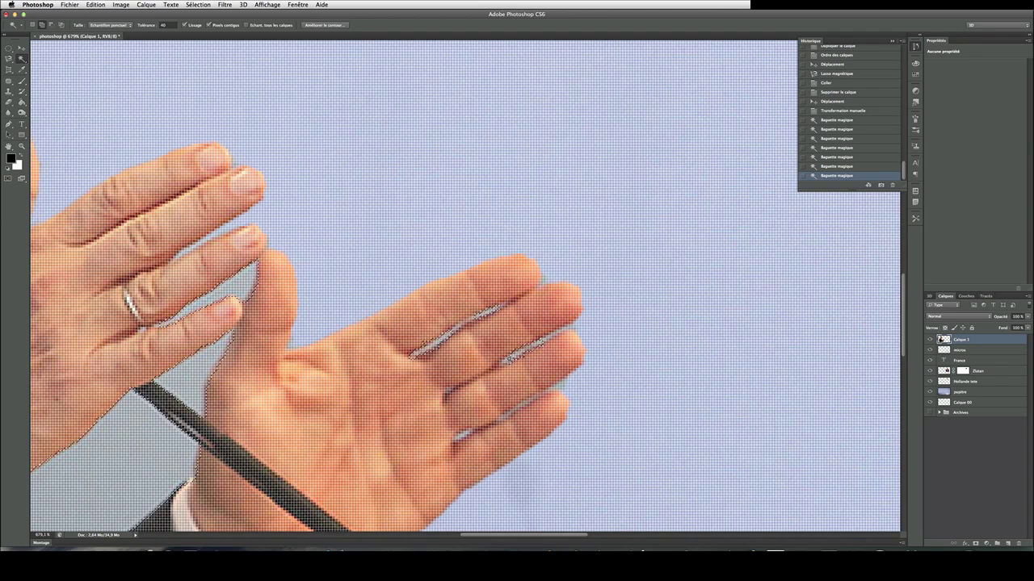
pyautogui.click(163, 25)
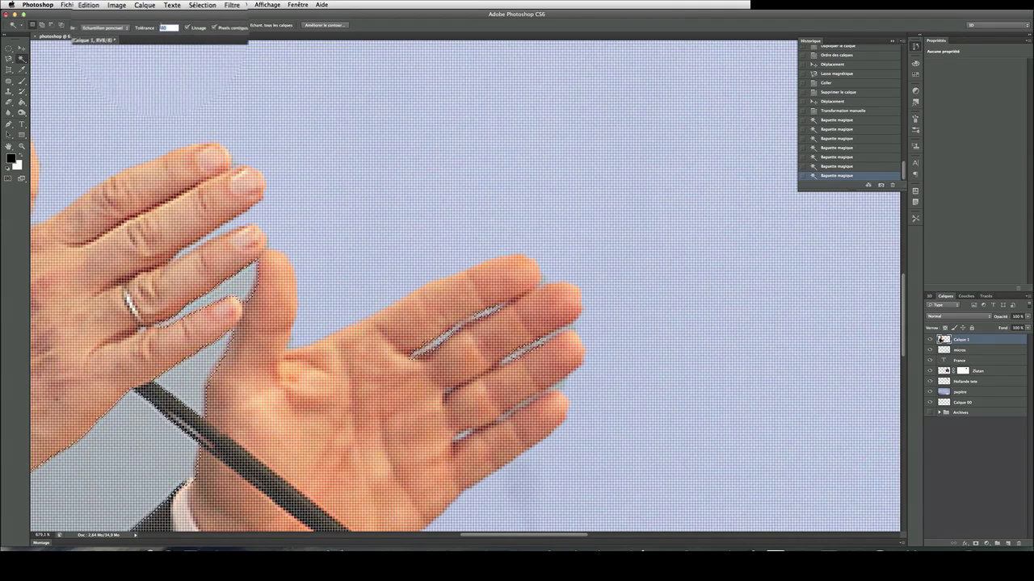
pyautogui.write('20')
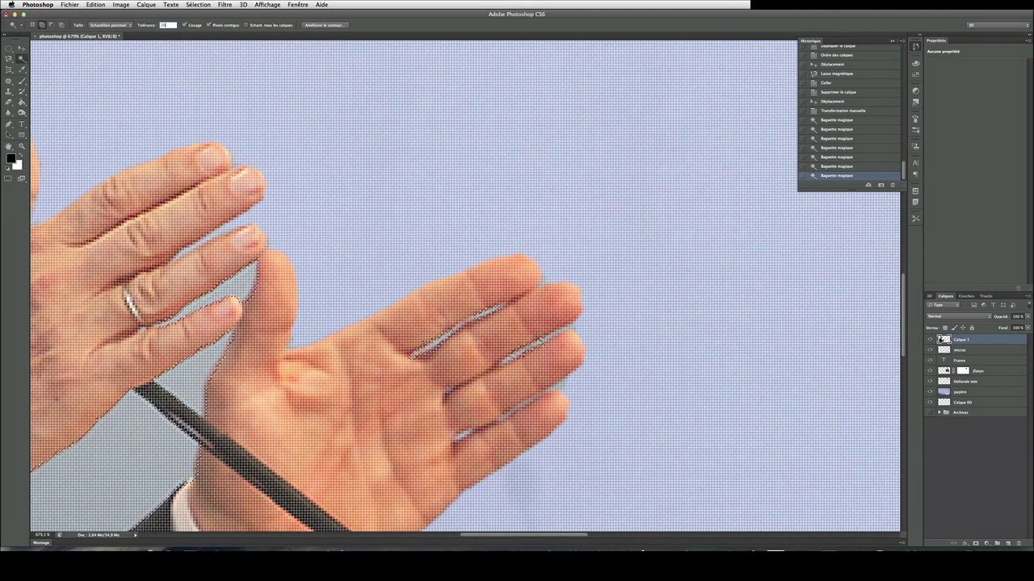
pyautogui.click(535, 346)
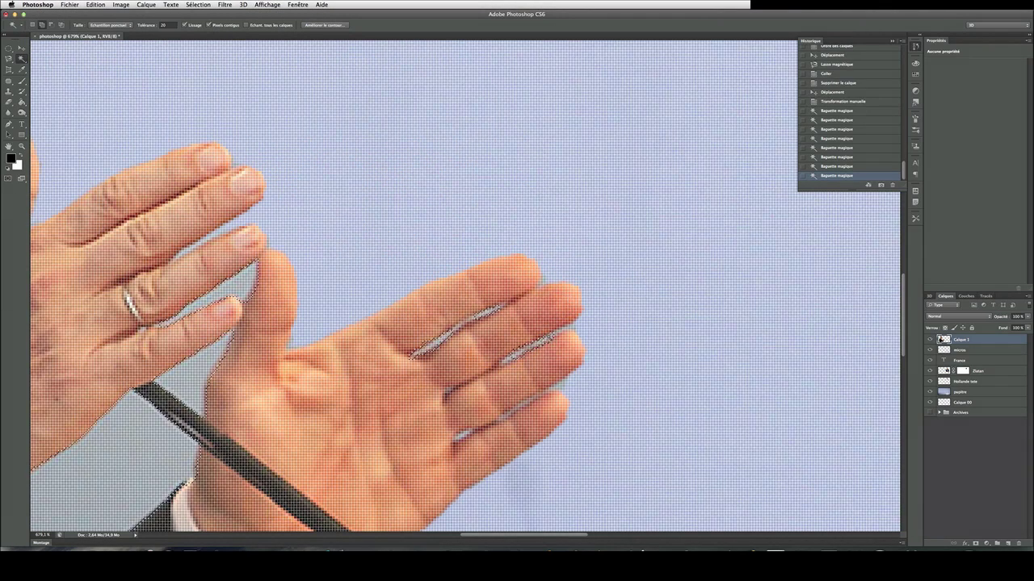
# Add the remaining slivers of the index-middle finger gap and the gap between the ring and little fingers to the selection.
pyautogui.click(505, 327)
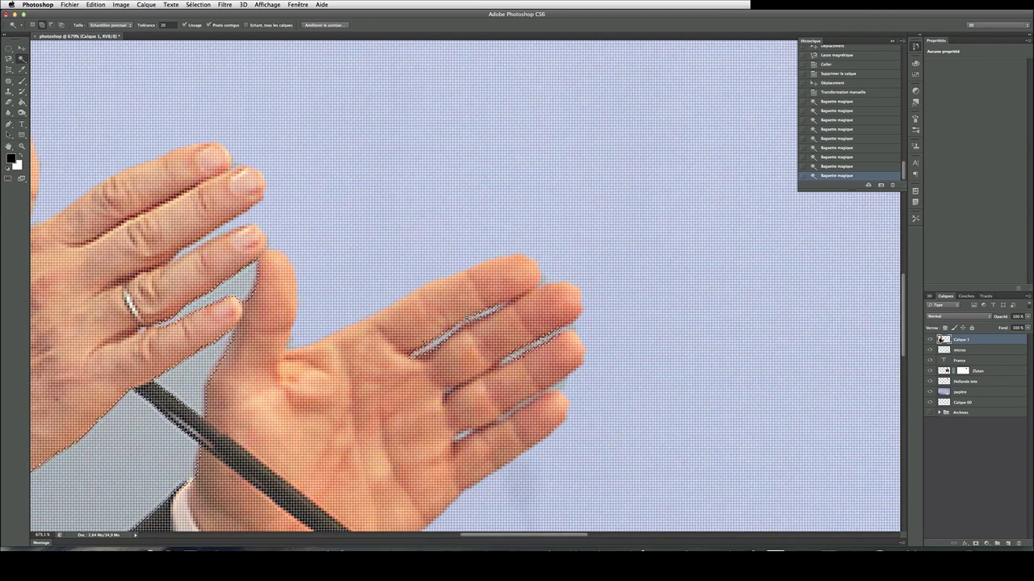
pyautogui.click(457, 326)
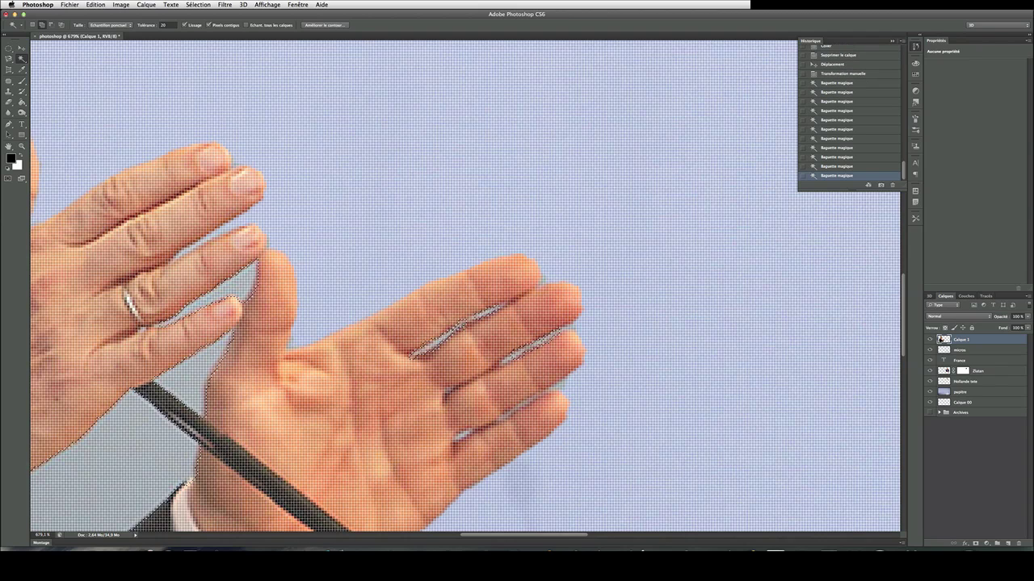
pyautogui.click(461, 325)
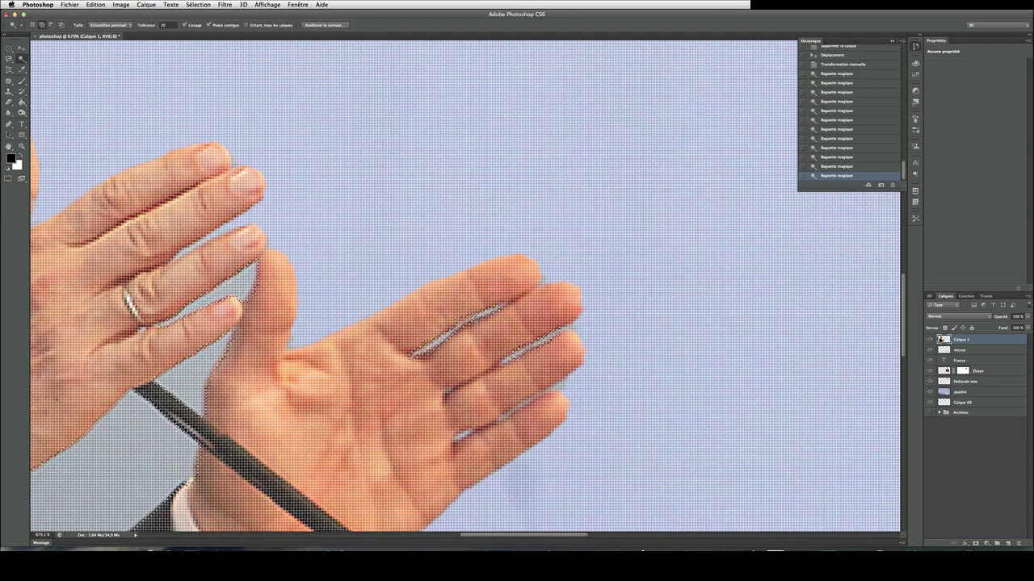
pyautogui.click(461, 326)
pyautogui.click(467, 436)
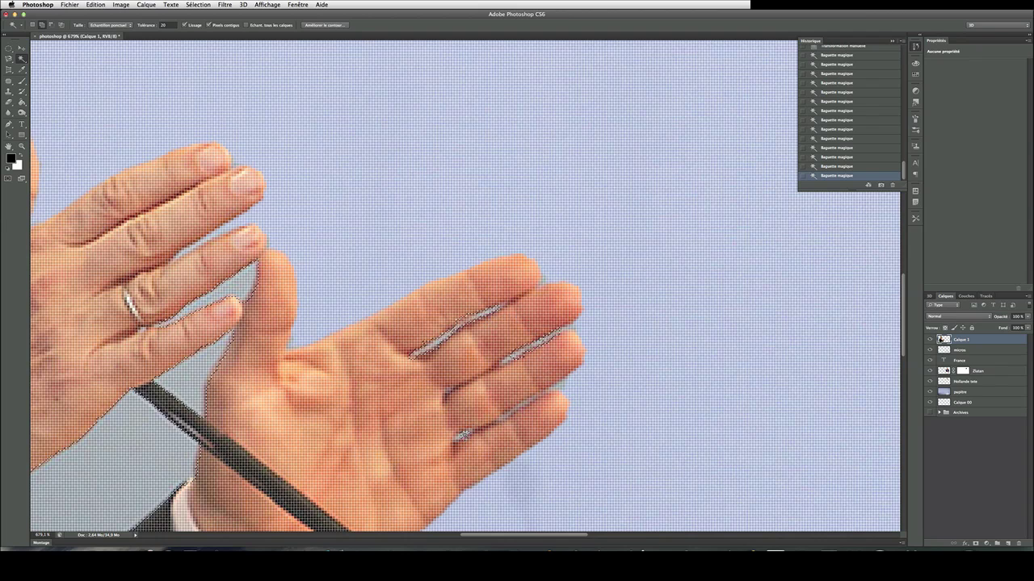
pyautogui.click(507, 416)
# Delete the selected grey background from the clapping man's layer and clear the selection.
pyautogui.scroll(-5, 668, 314)
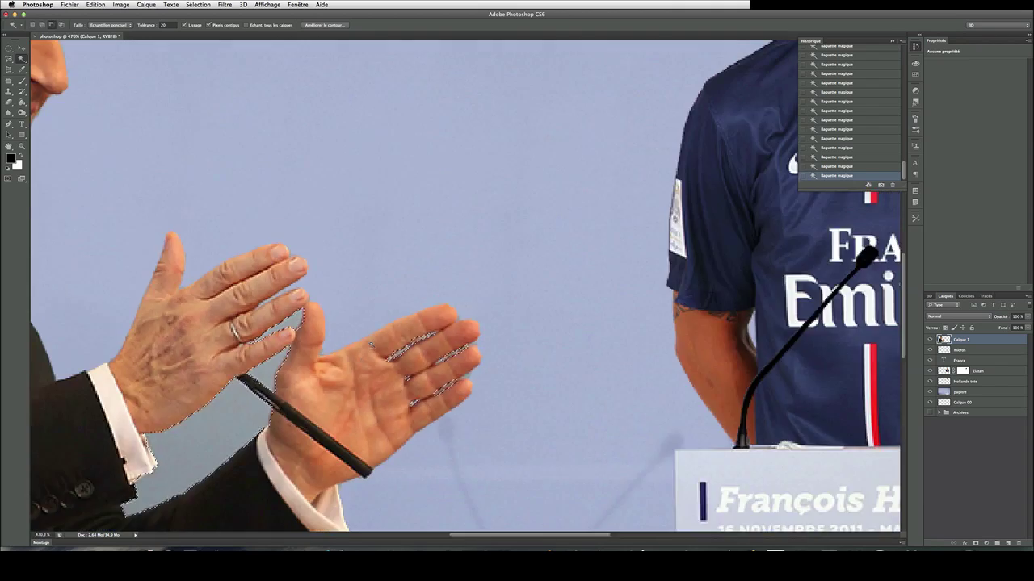
pyautogui.scroll(-3, 443, 432)
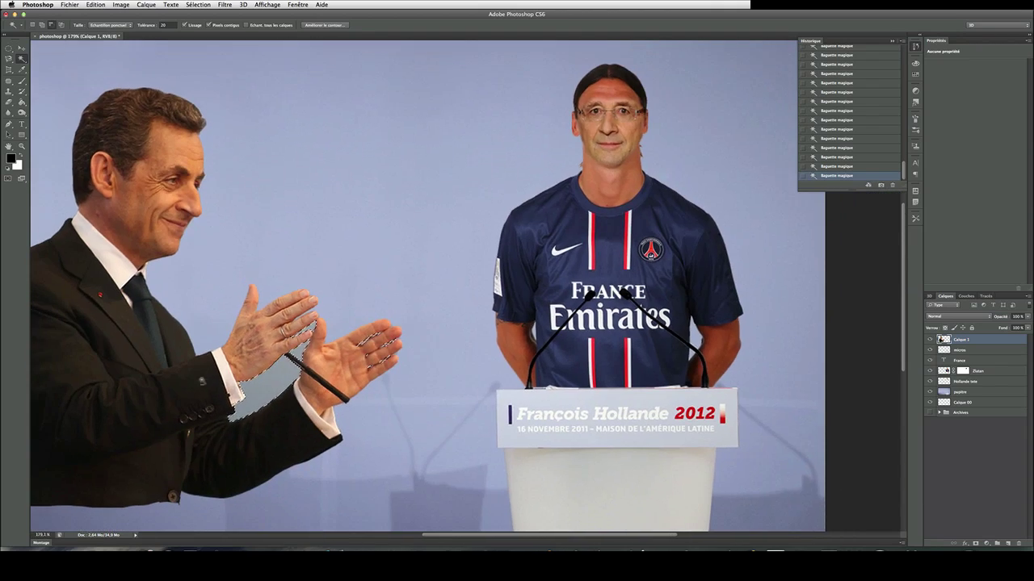
pyautogui.scroll(1, 444, 432)
pyautogui.scroll(2, 470, 321)
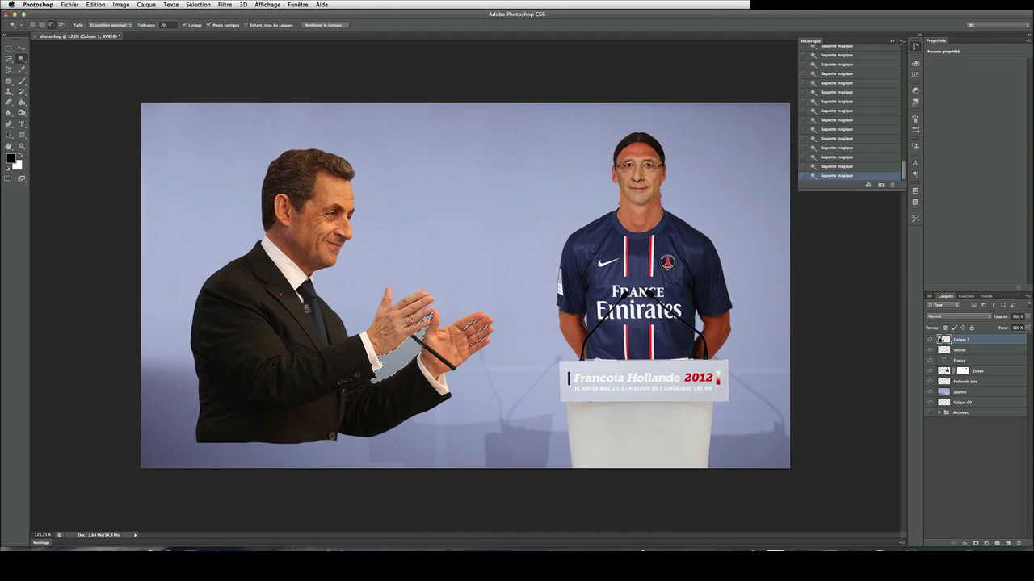
pyautogui.press('Delete')
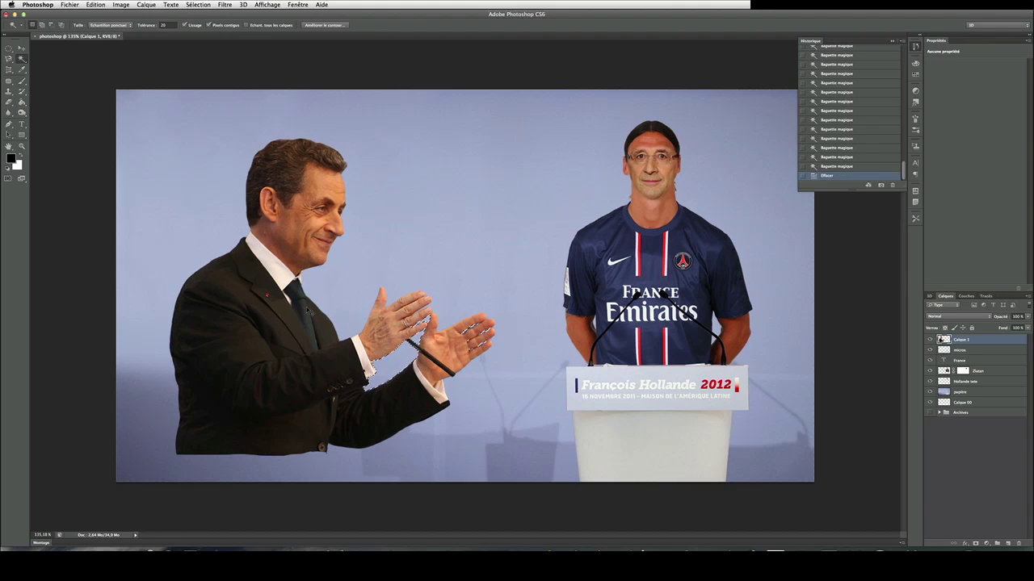
pyautogui.press('super+d')
# Outline the piece of black microphone stem exposed between the two hands with the Magnetic Lasso.
pyautogui.scroll(6, 381, 313)
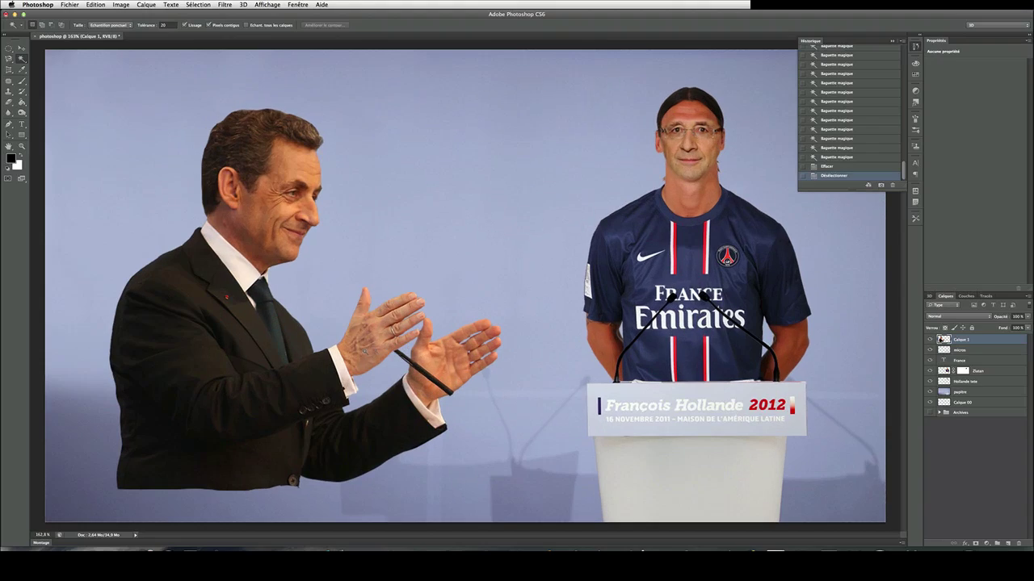
pyautogui.scroll(2, 381, 314)
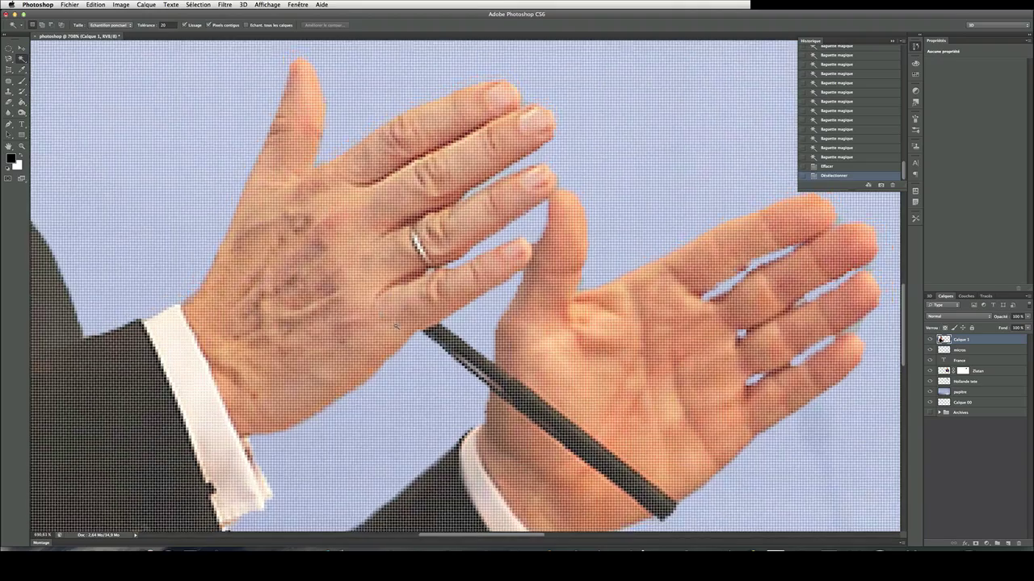
pyautogui.scroll(-3, 396, 326)
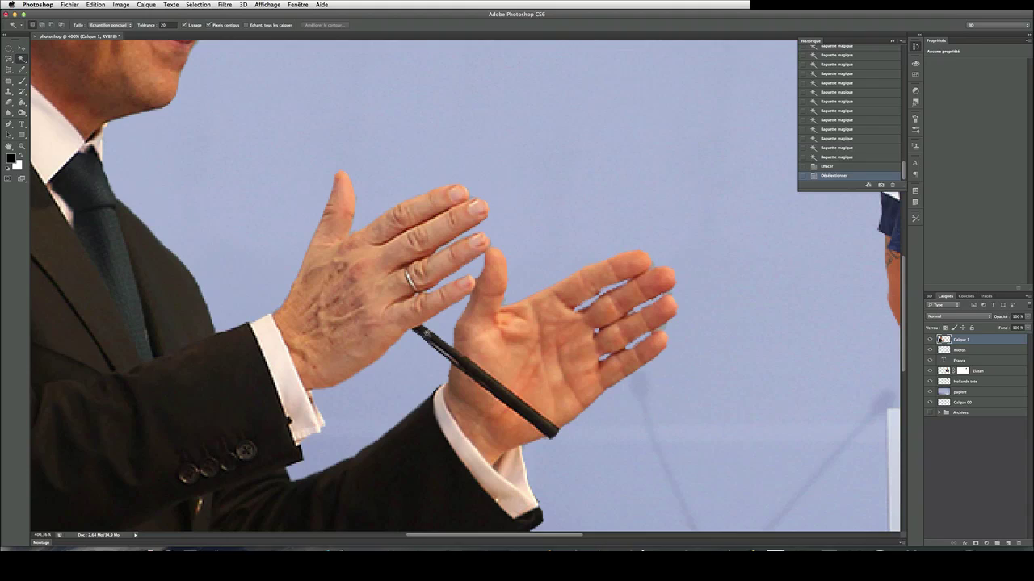
pyautogui.scroll(6, 429, 349)
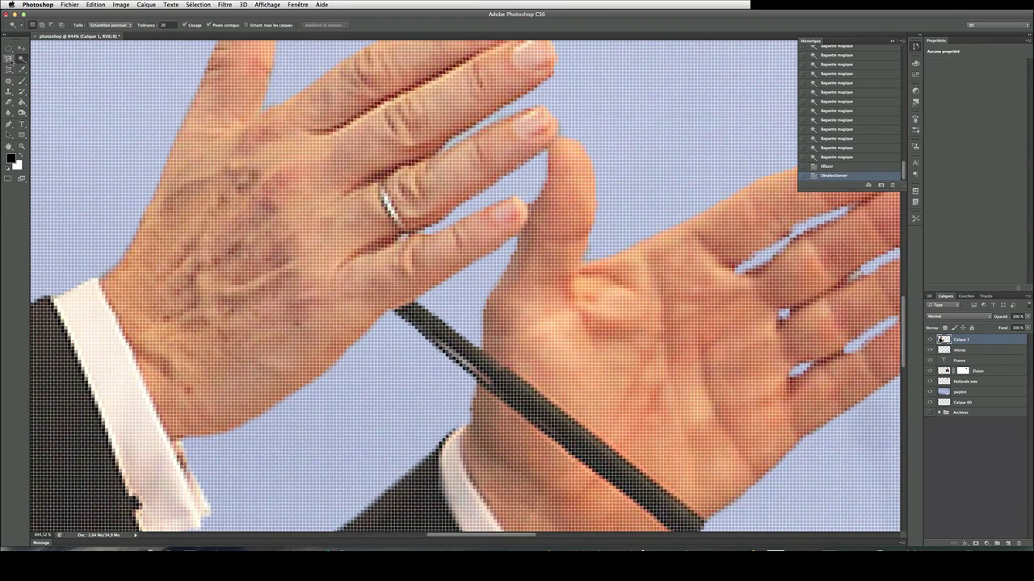
pyautogui.click(8, 59)
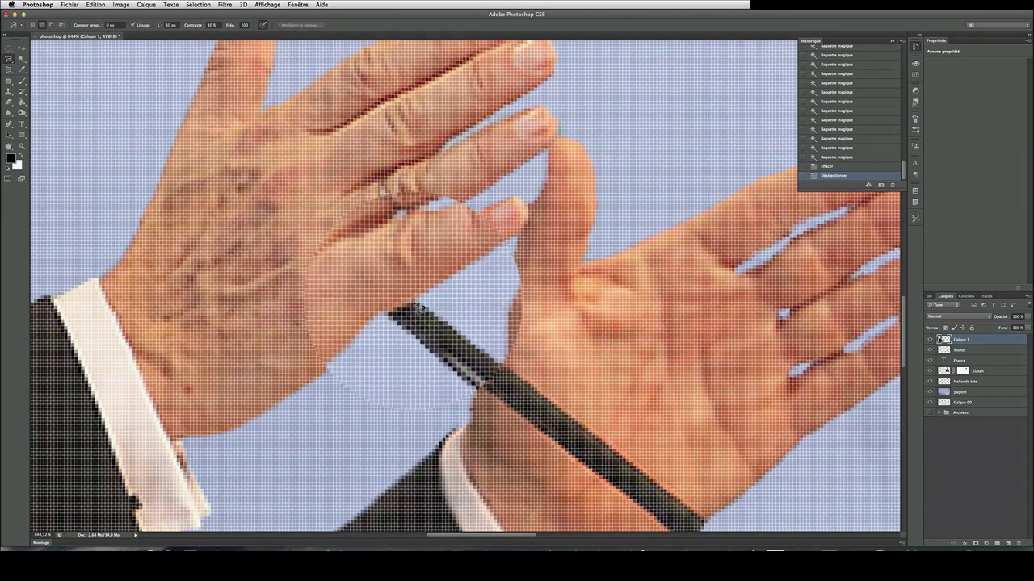
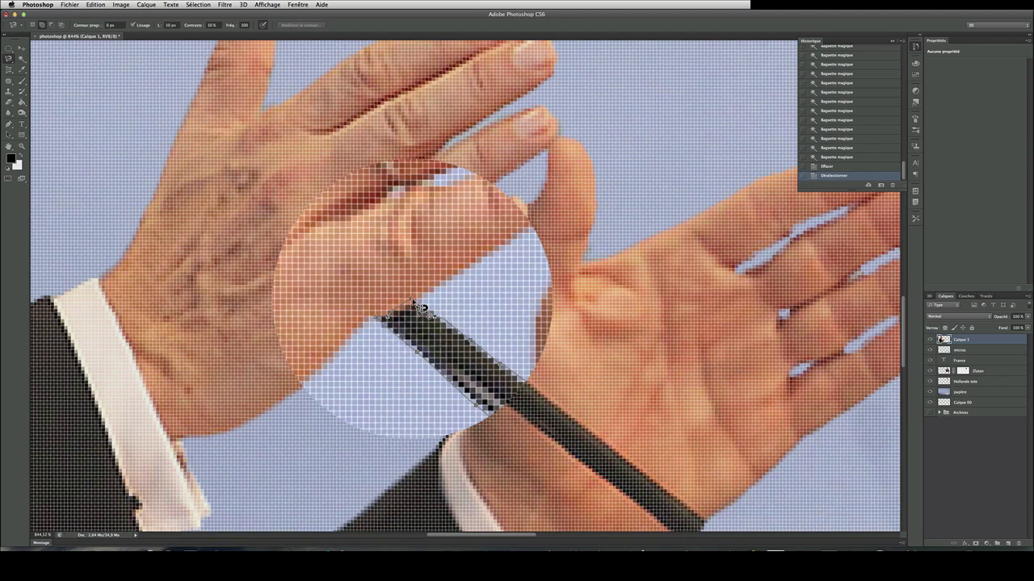
pyautogui.click(417, 305)
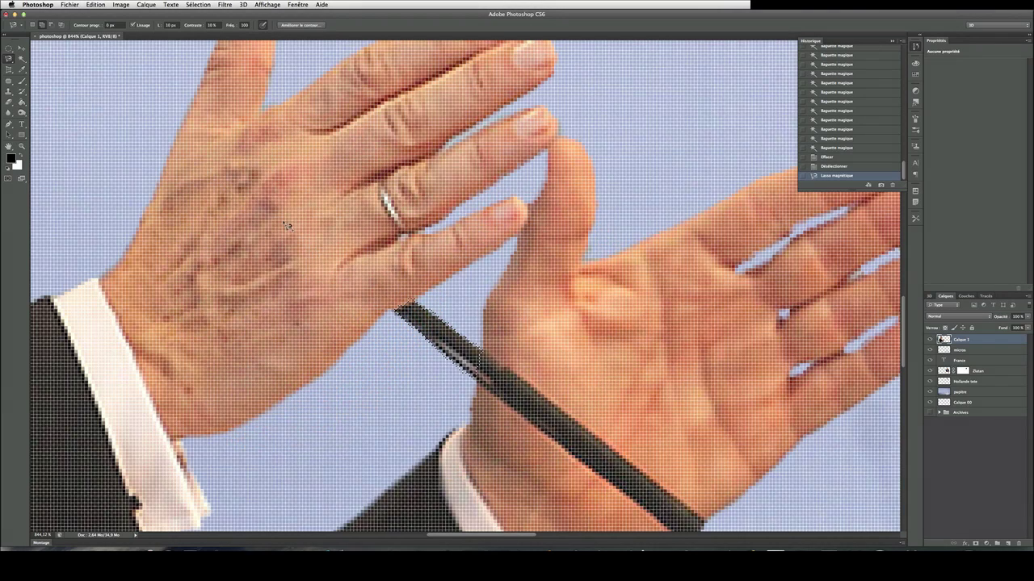
# Erase the selected piece of microphone stem between the hands with the Eraser.
pyautogui.click(8, 102)
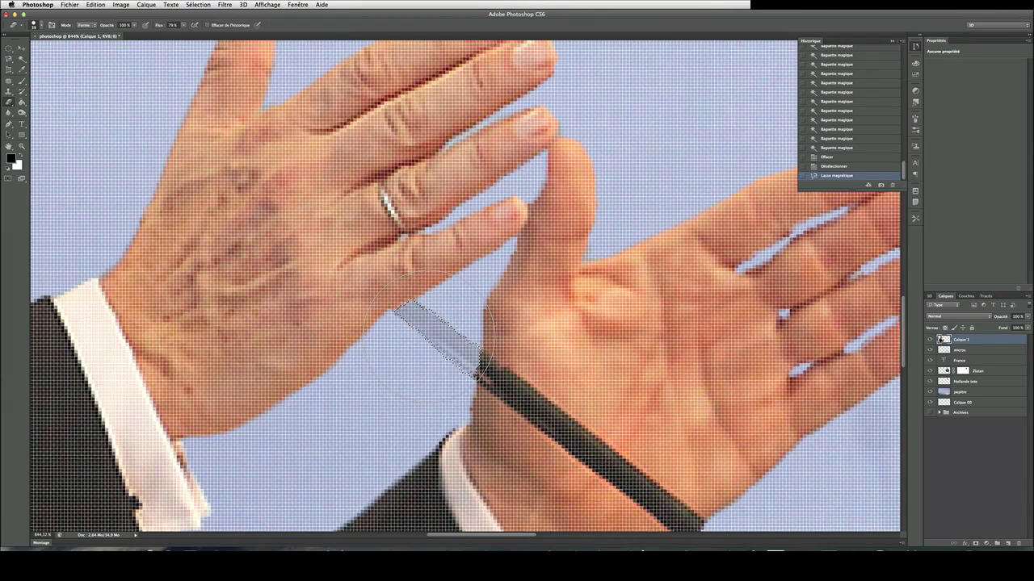
pyautogui.click(442, 342)
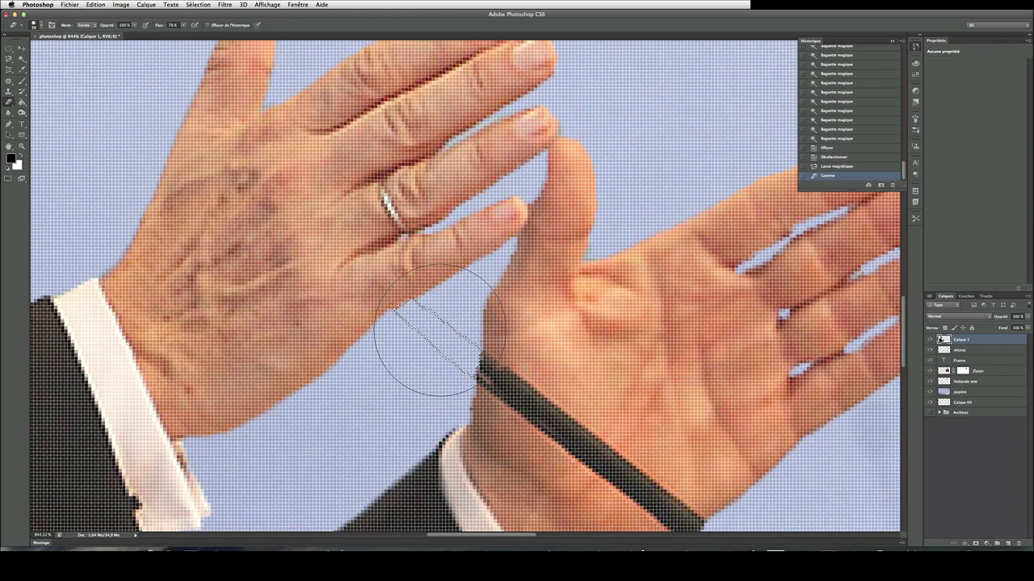
pyautogui.click(423, 352)
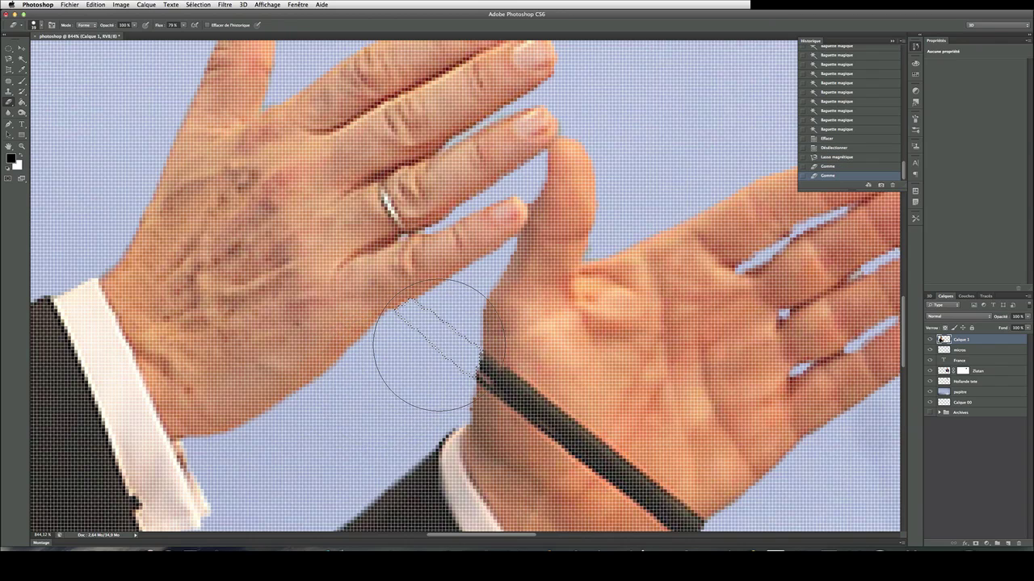
pyautogui.click(424, 349)
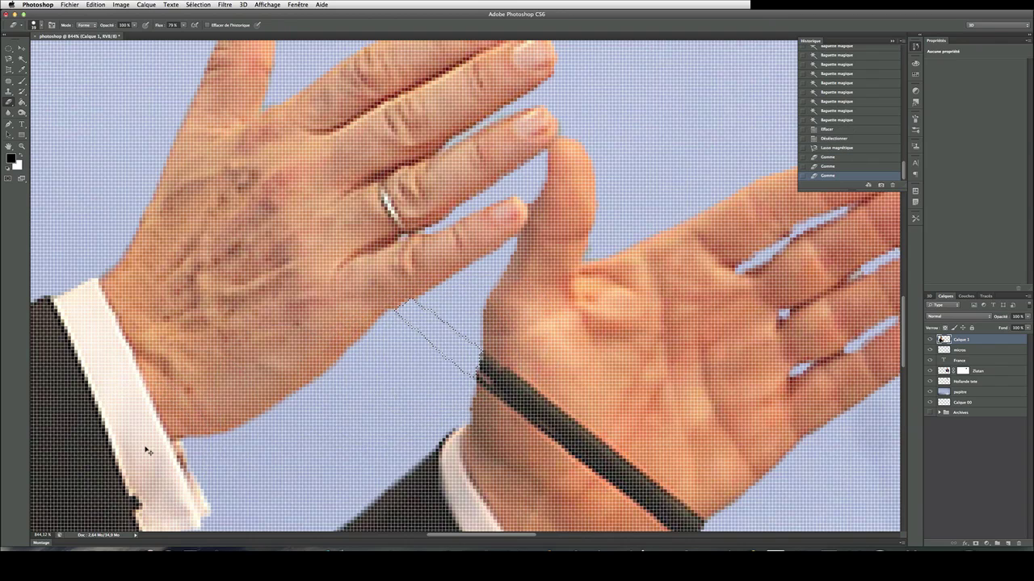
# Clear the selection, adjust the Eraser's brush size and erase the faint stem residue left in the gap between the two hands.
pyautogui.hotkey('ctrl', 'd')
pyautogui.click(42, 26)
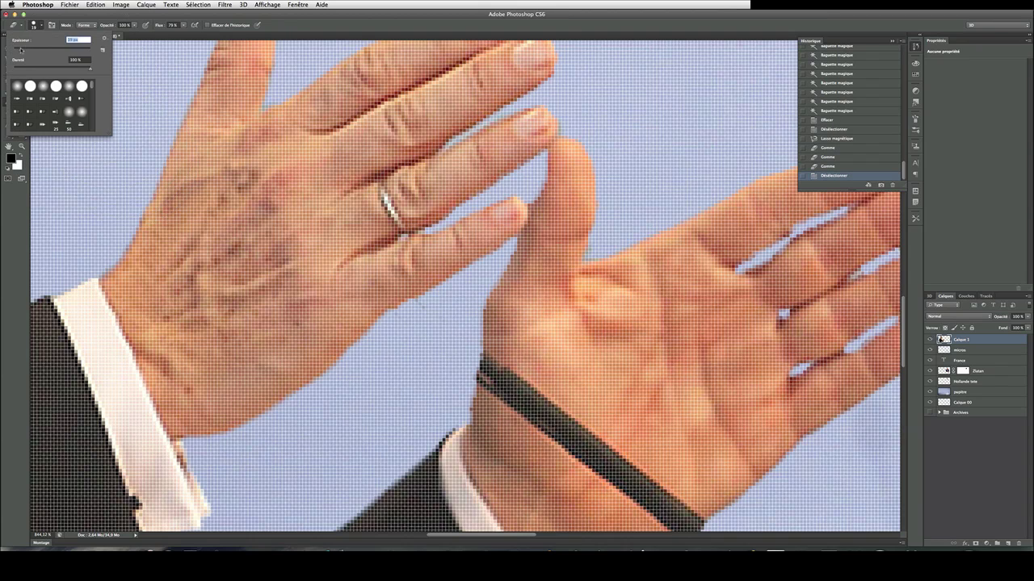
pyautogui.click(423, 321)
pyautogui.click(423, 315)
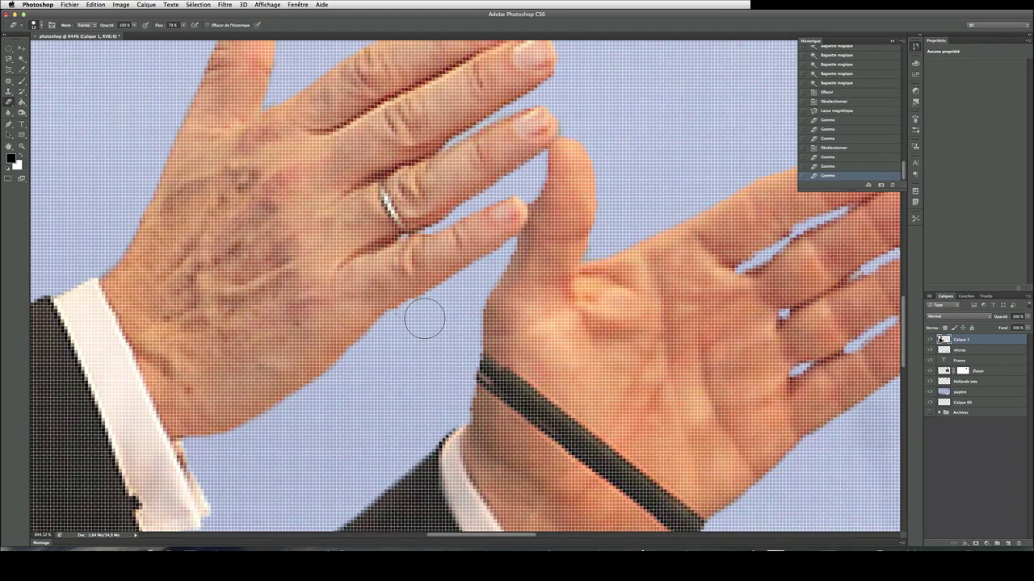
pyautogui.click(415, 325)
pyautogui.click(409, 328)
pyautogui.click(407, 330)
pyautogui.click(423, 343)
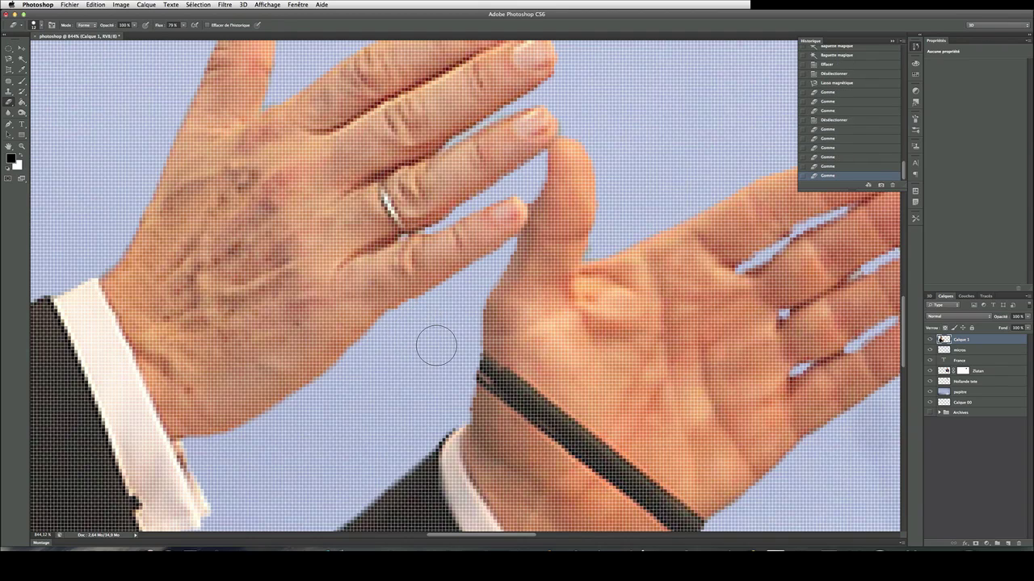
pyautogui.click(447, 347)
pyautogui.click(456, 368)
pyautogui.click(456, 370)
pyautogui.click(455, 377)
pyautogui.click(457, 353)
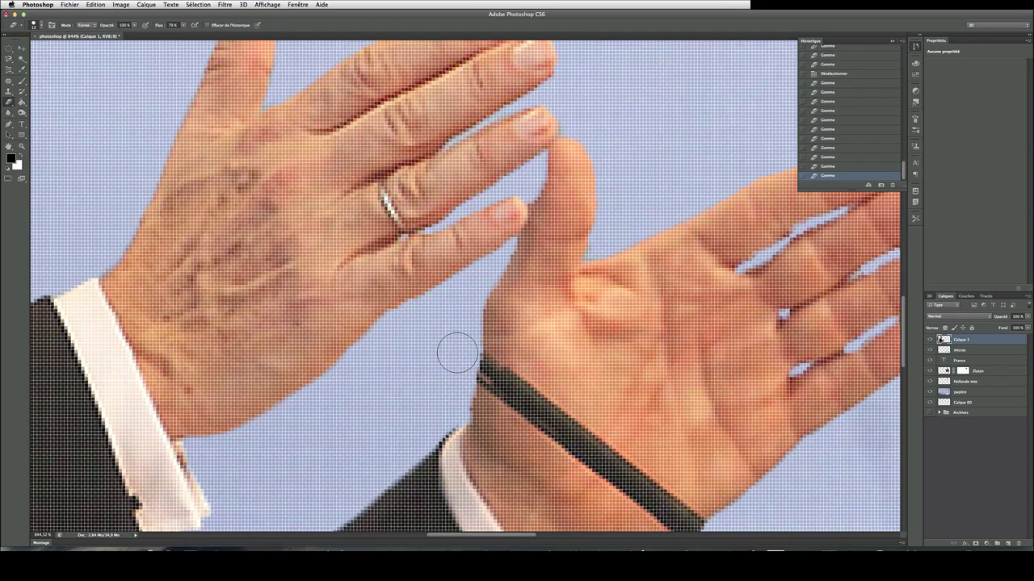
pyautogui.click(455, 323)
pyautogui.click(451, 320)
# Erase the tip of the black microphone stem that protrudes past the lower edge of the open palm.
pyautogui.scroll(-4, 451, 320)
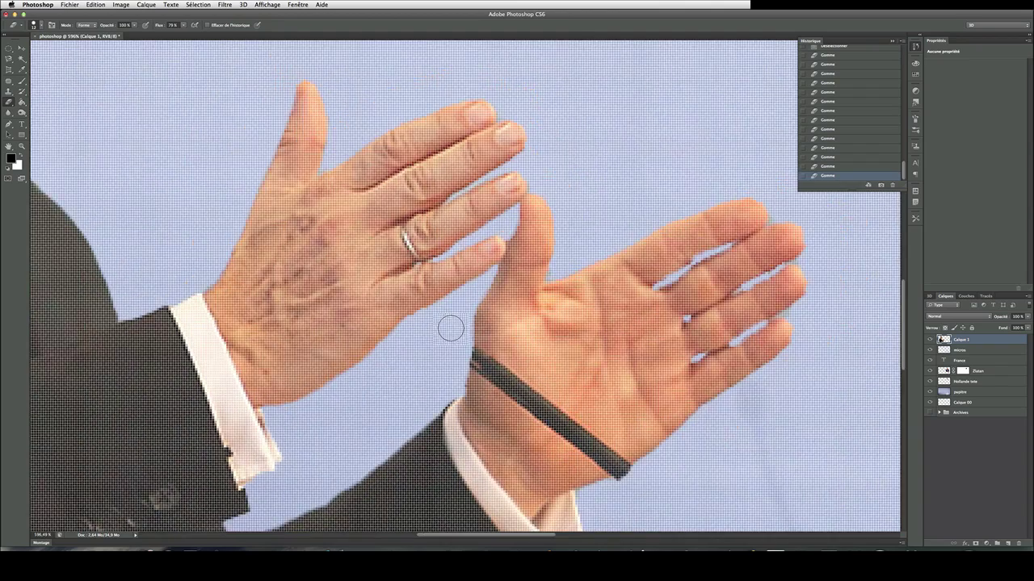
pyautogui.scroll(-1, 450, 328)
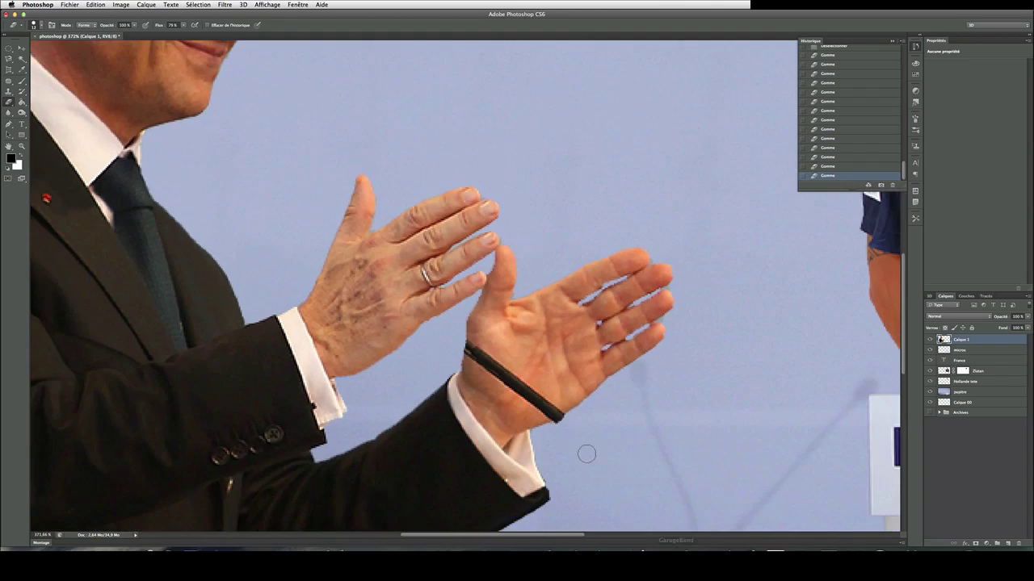
pyautogui.scroll(5, 581, 450)
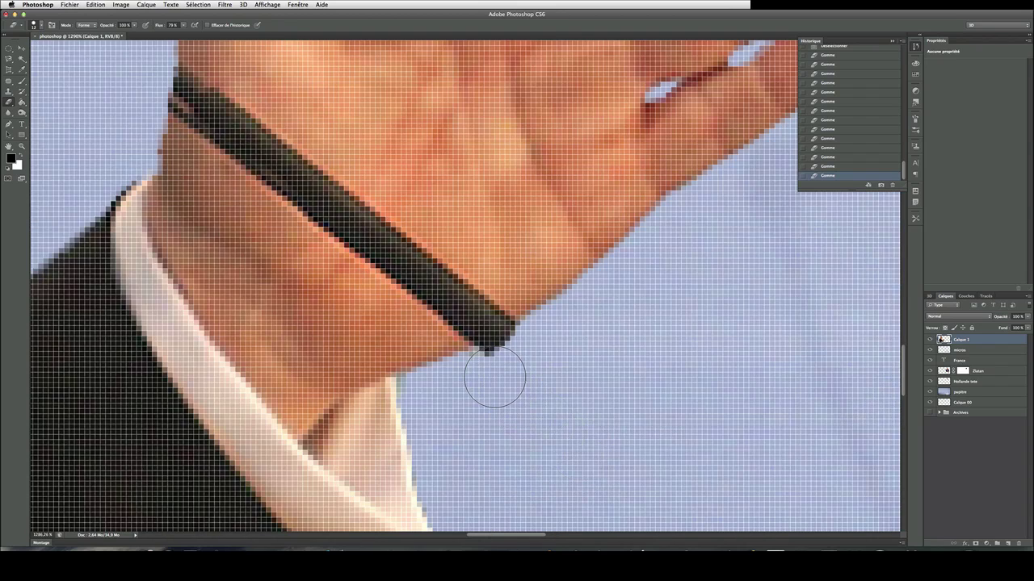
pyautogui.click(495, 373)
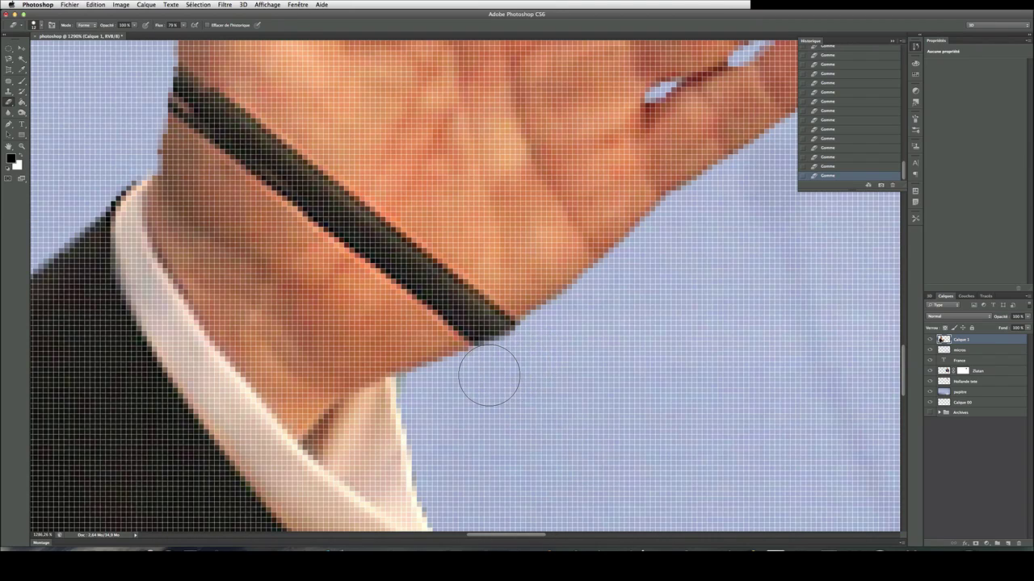
# Cover the black microphone stem across the open palm with skin sampled from the palm's centre using the Clone Stamp.
pyautogui.scroll(-5, 457, 323)
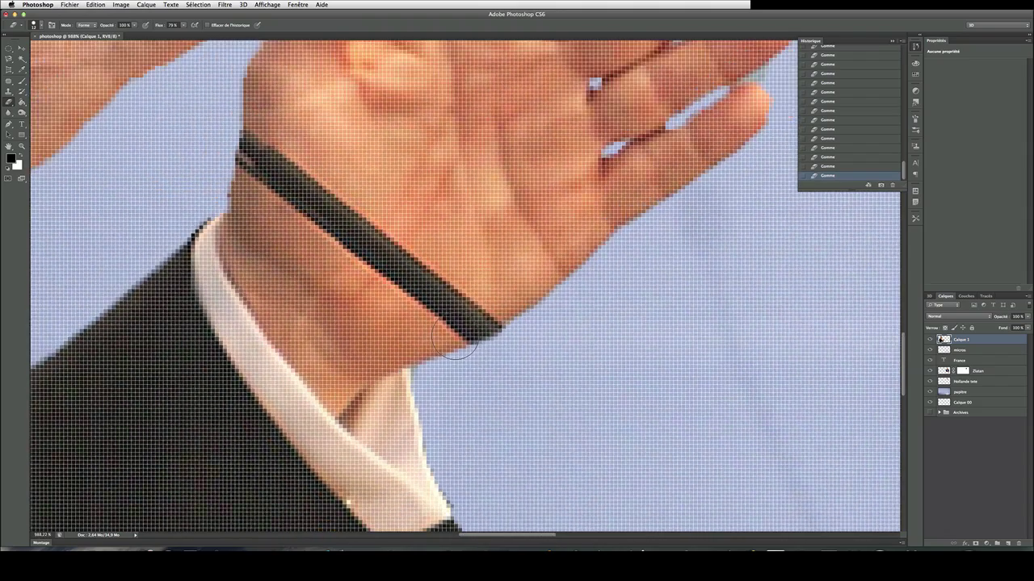
pyautogui.scroll(-1, 314, 270)
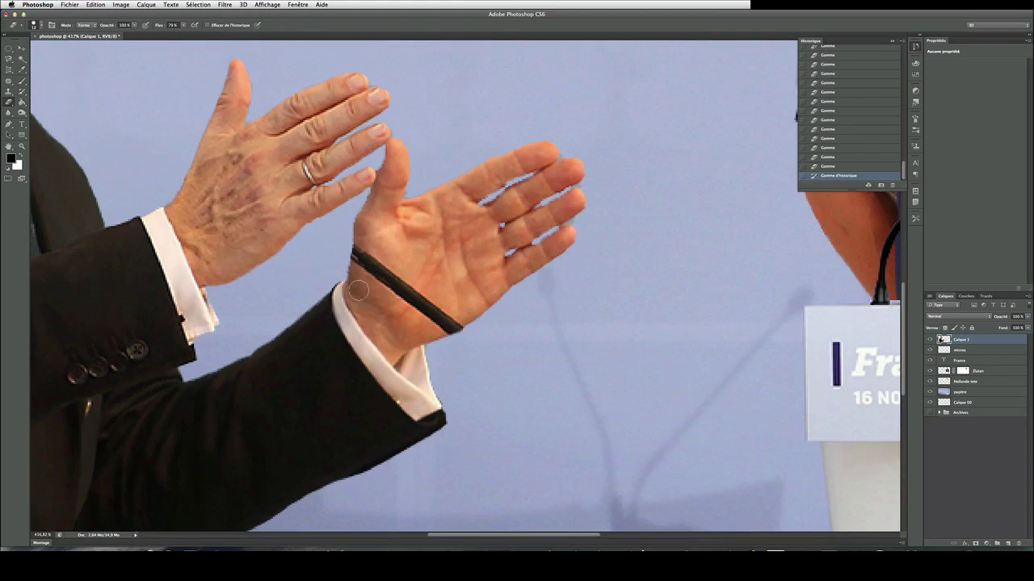
pyautogui.scroll(-1, 319, 272)
pyautogui.scroll(3, 307, 280)
pyautogui.scroll(-2, 308, 280)
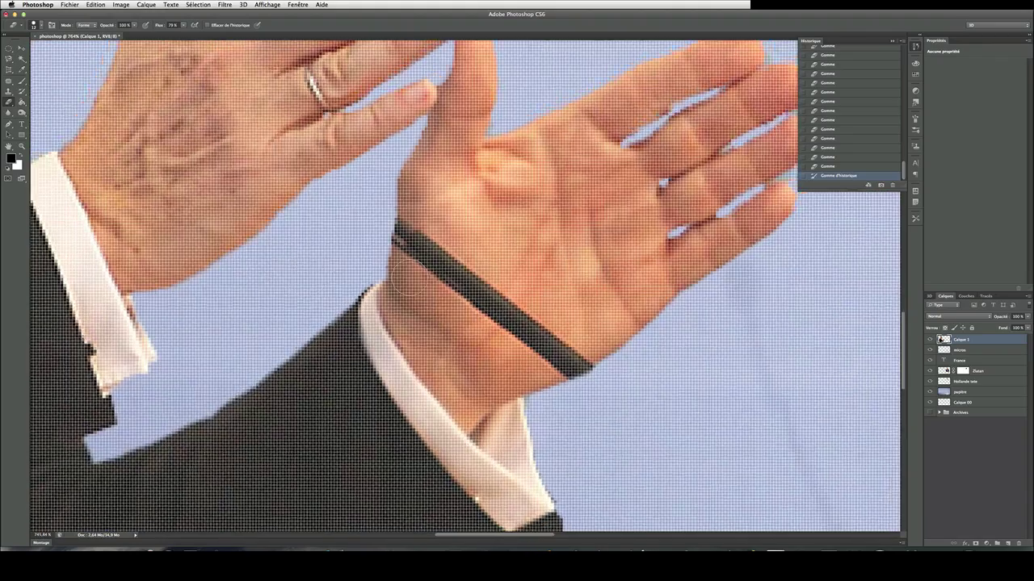
pyautogui.scroll(1, 333, 248)
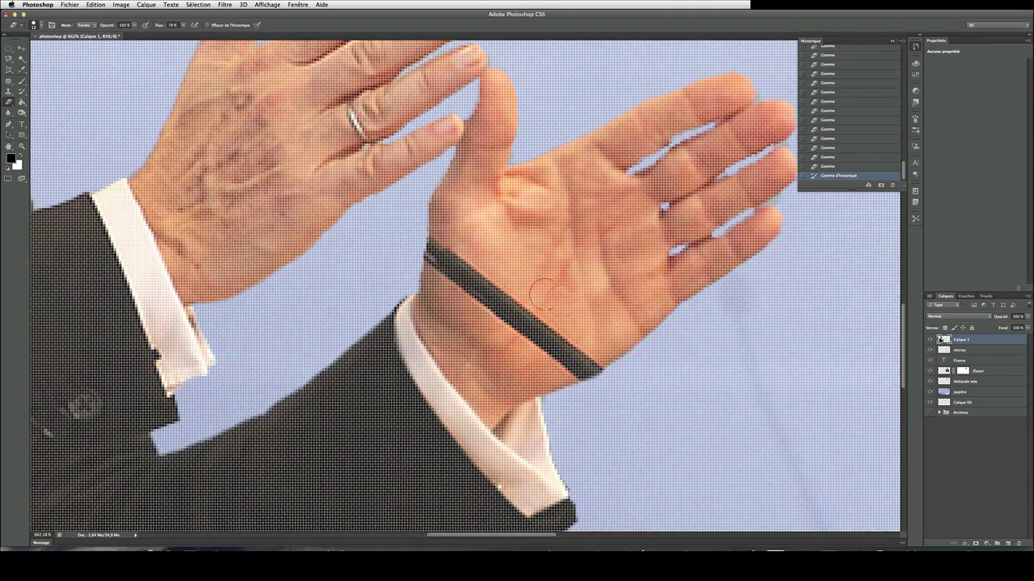
pyautogui.scroll(-1, 483, 300)
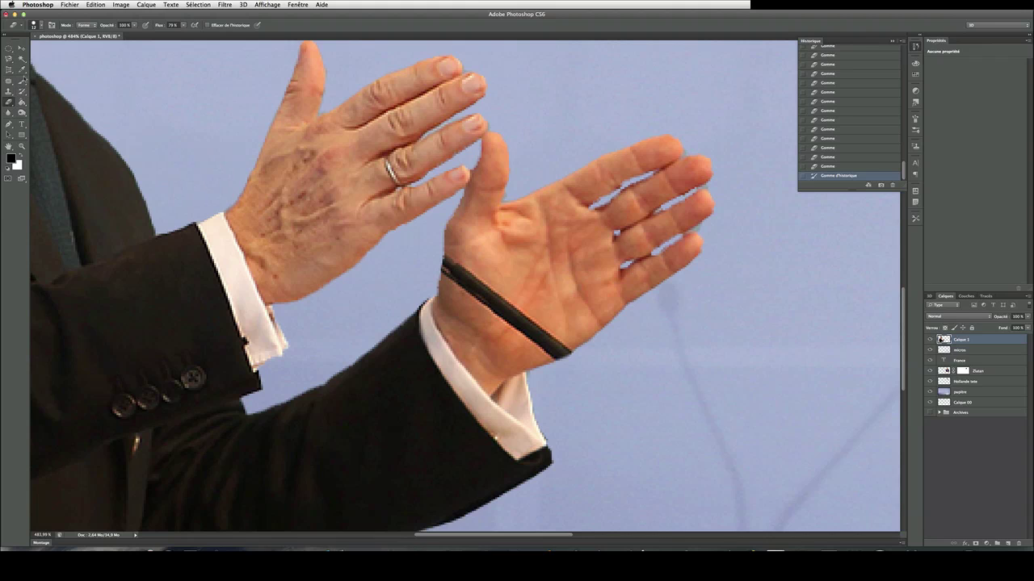
pyautogui.click(9, 91)
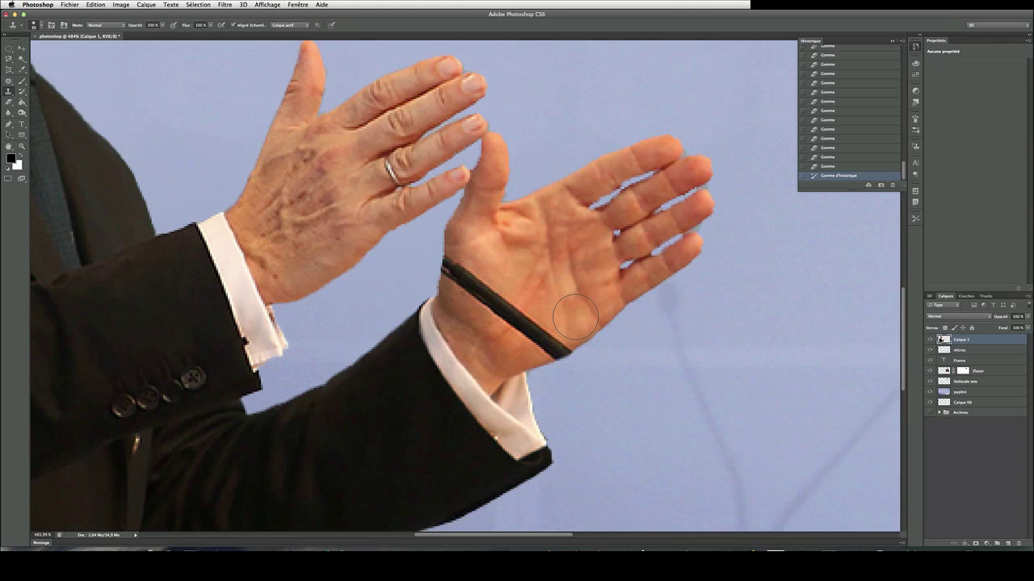
pyautogui.keyDown('alt'); pyautogui.click(532, 278); pyautogui.keyUp('alt')
pyautogui.moveTo(528, 291)
pyautogui.mouseDown()
pyautogui.moveTo(507, 313)
pyautogui.moveTo(555, 346)
pyautogui.moveTo(525, 310)
pyautogui.moveTo(483, 294)
pyautogui.mouseUp()
pyautogui.moveTo(486, 293); pyautogui.dragTo(454, 269)
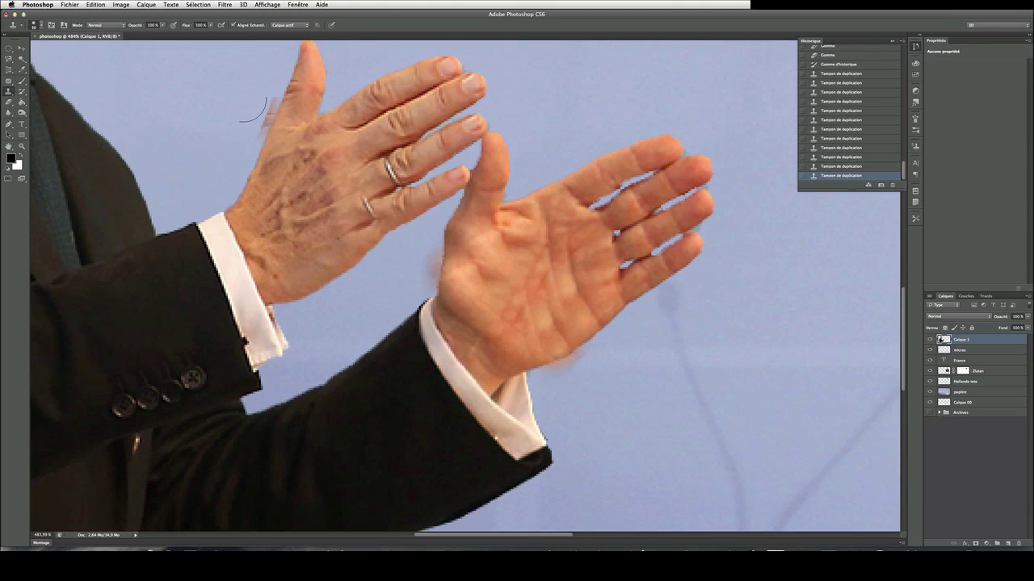
# Erase the cloned skin that spills past the lower edge of the open palm, above the shirt cuff.
pyautogui.click(9, 102)
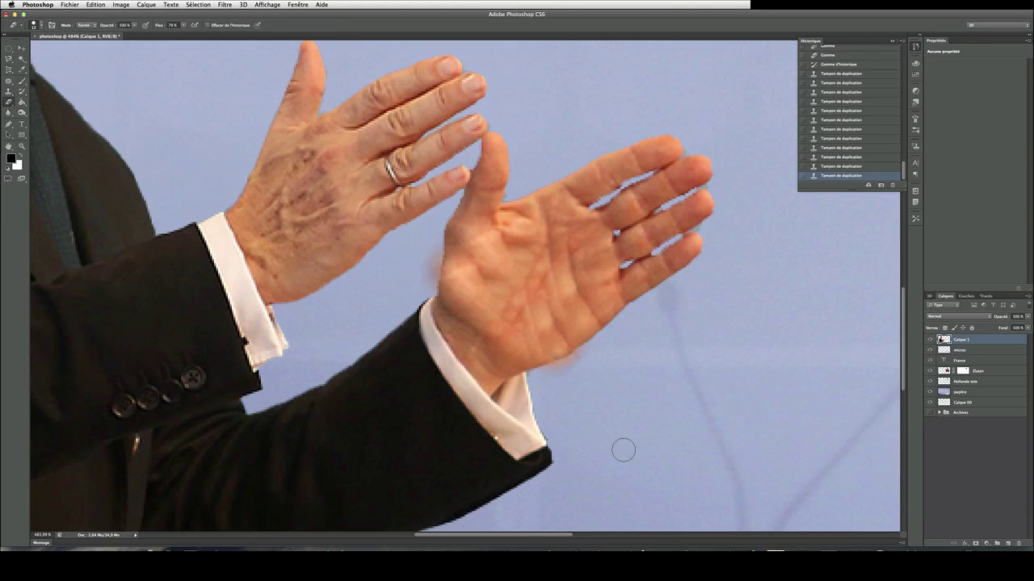
pyautogui.click(589, 355)
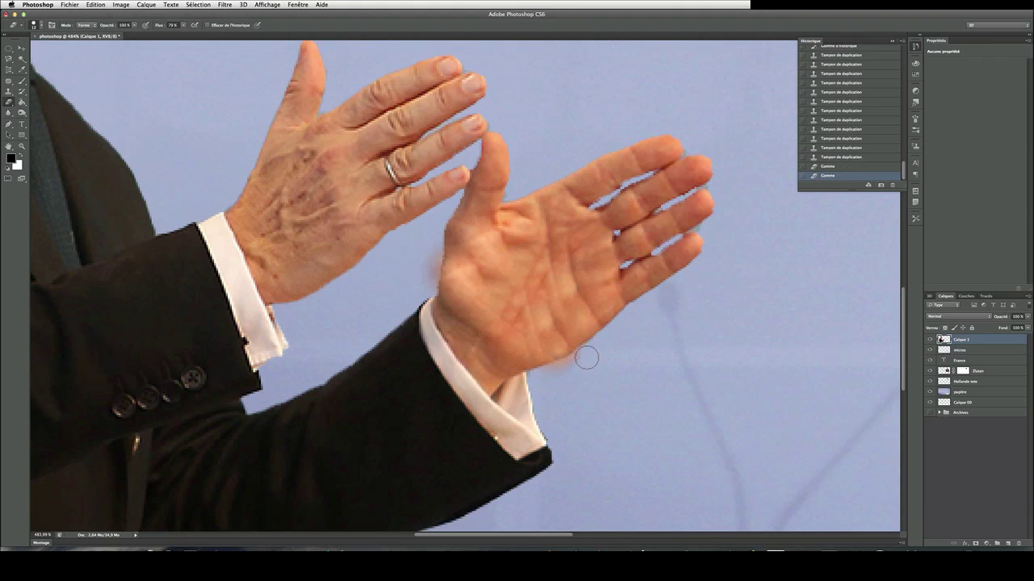
pyautogui.click(580, 361)
pyautogui.click(567, 373)
pyautogui.click(549, 374)
pyautogui.click(557, 373)
pyautogui.click(566, 372)
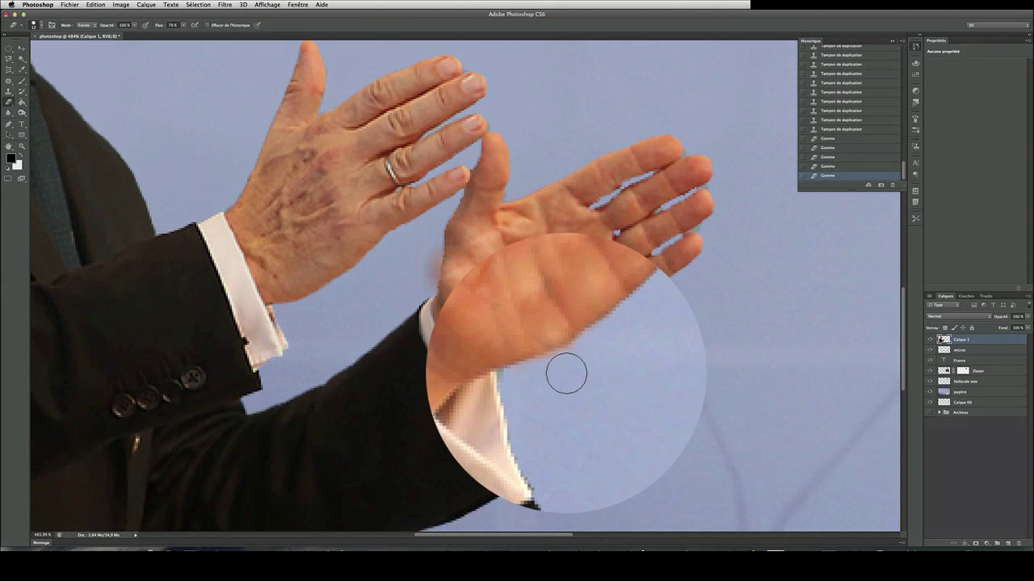
pyautogui.click(575, 364)
pyautogui.click(556, 374)
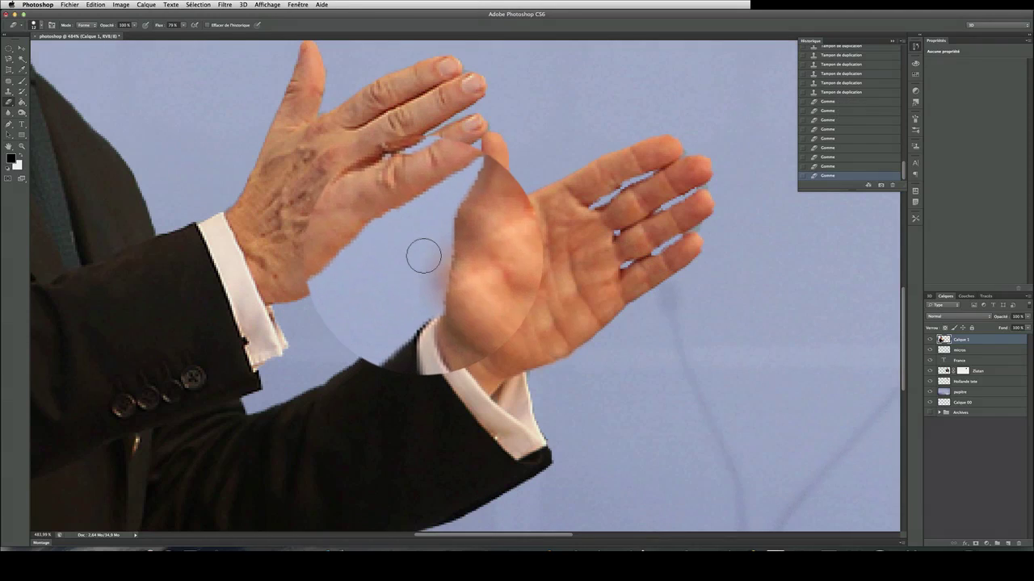
# Erase the cloned skin spilling into the gap between the hands, along the palm's edge from thumb base to cuff.
pyautogui.click(422, 261)
pyautogui.click(426, 271)
pyautogui.click(426, 252)
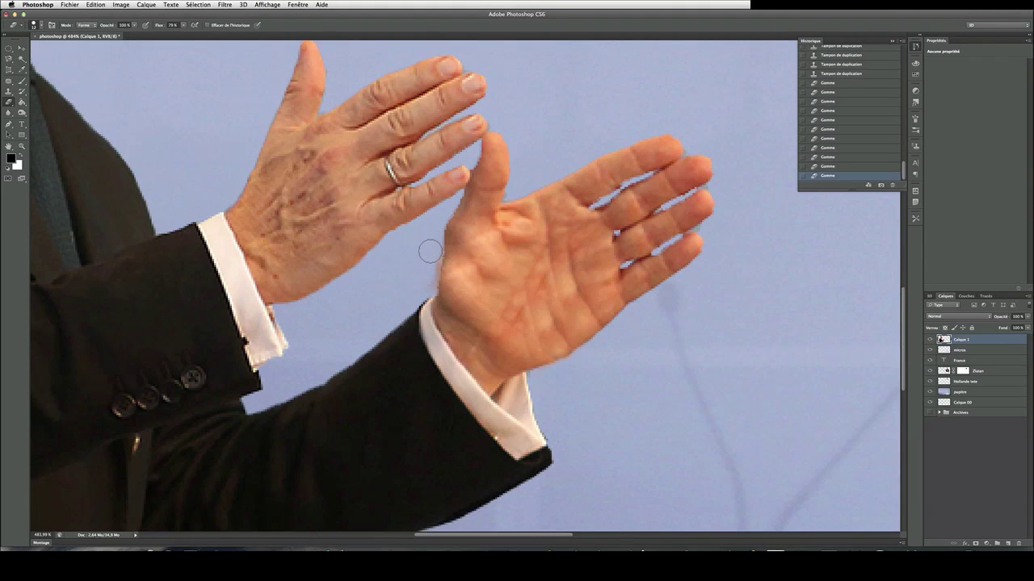
pyautogui.click(427, 275)
pyautogui.click(423, 282)
pyautogui.click(411, 288)
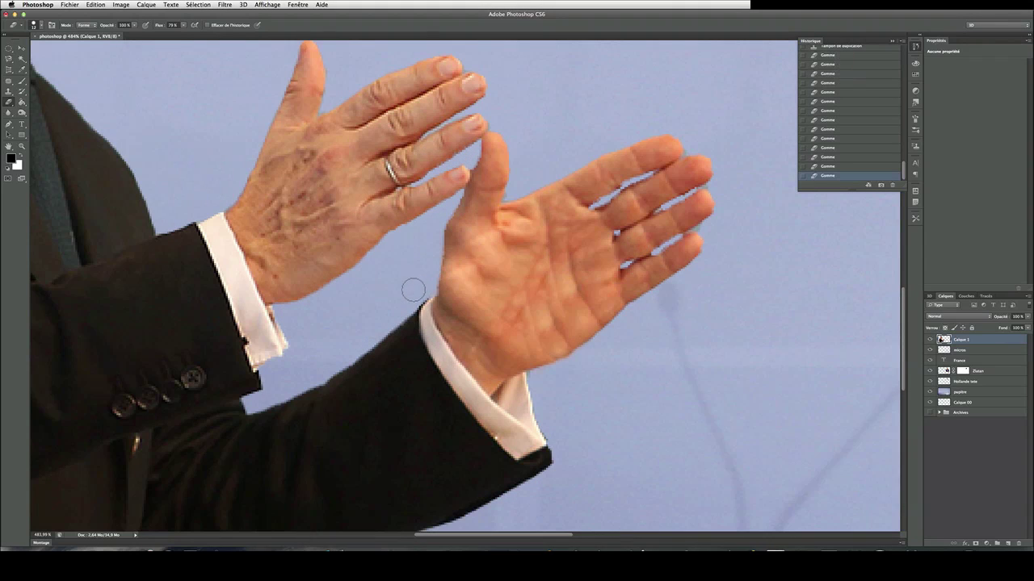
pyautogui.click(420, 282)
# Patch the retouched skin below the thumb with texture from the middle of the palm, and clear the selection.
pyautogui.scroll(-5, 395, 281)
pyautogui.scroll(-5, 393, 285)
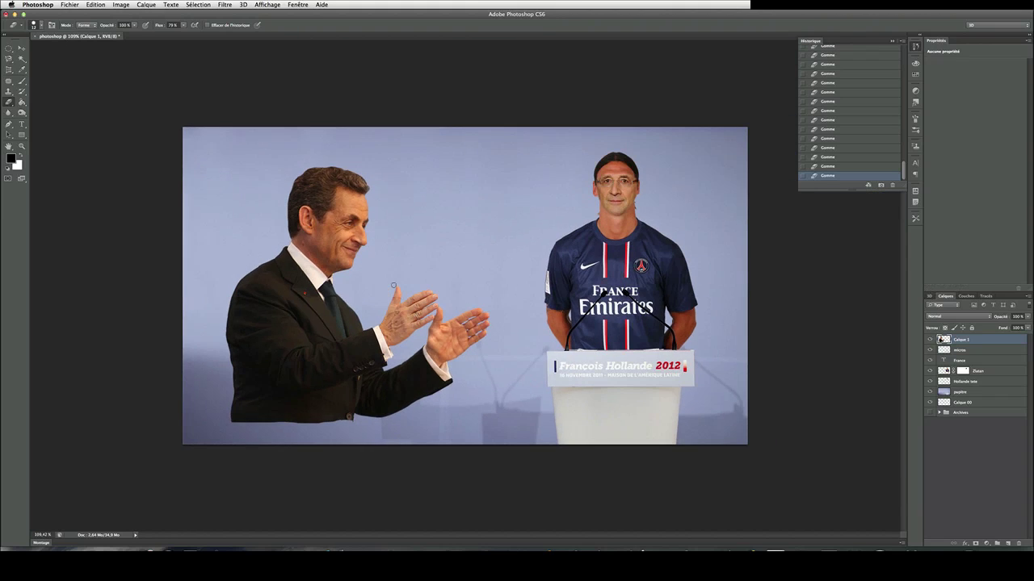
pyautogui.scroll(-2, 460, 289)
pyautogui.scroll(6, 461, 289)
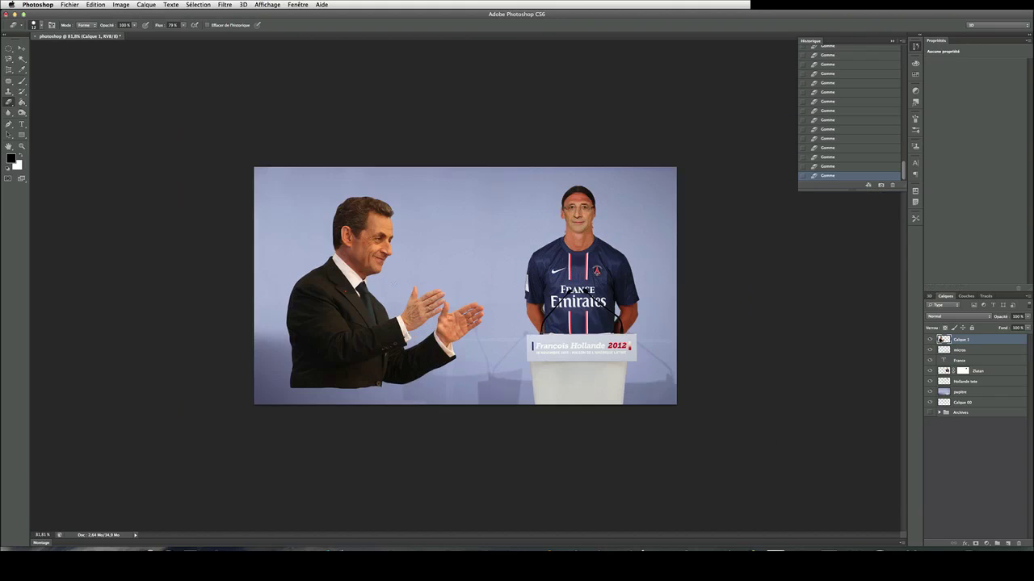
pyautogui.scroll(4, 420, 356)
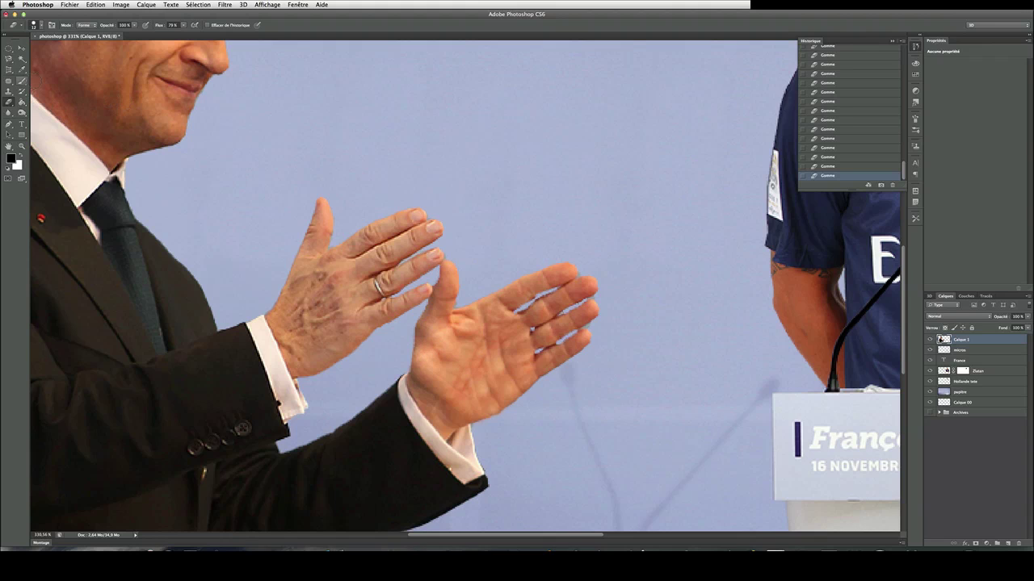
pyautogui.press('j')
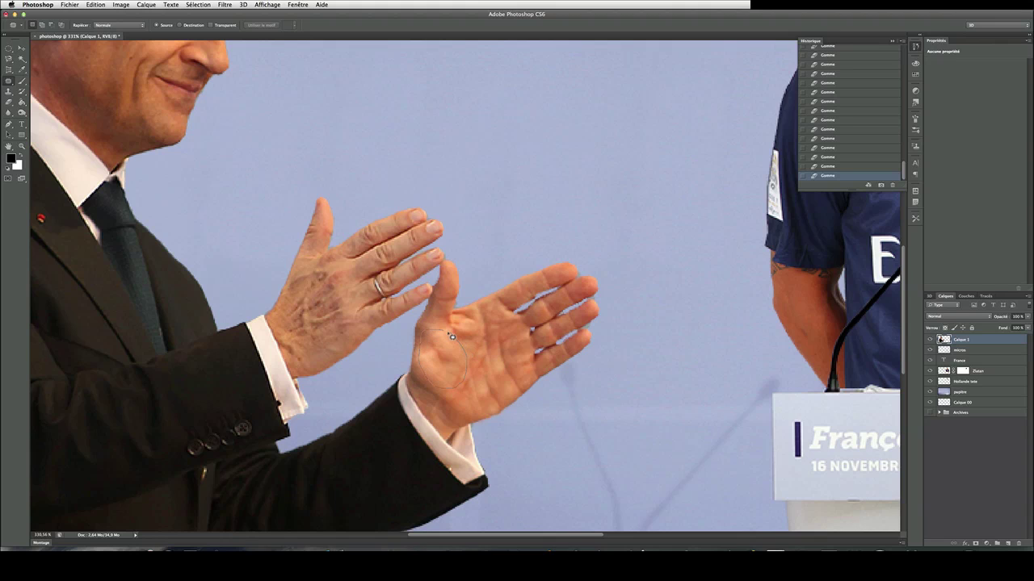
pyautogui.moveTo(447, 335); pyautogui.dragTo(443, 339)
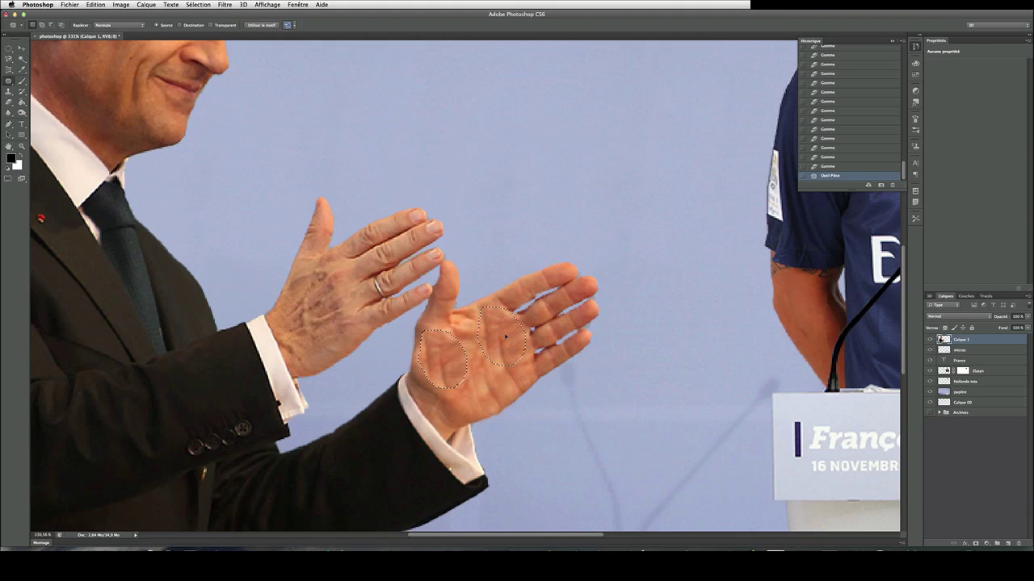
pyautogui.moveTo(505, 335); pyautogui.dragTo(503, 365)
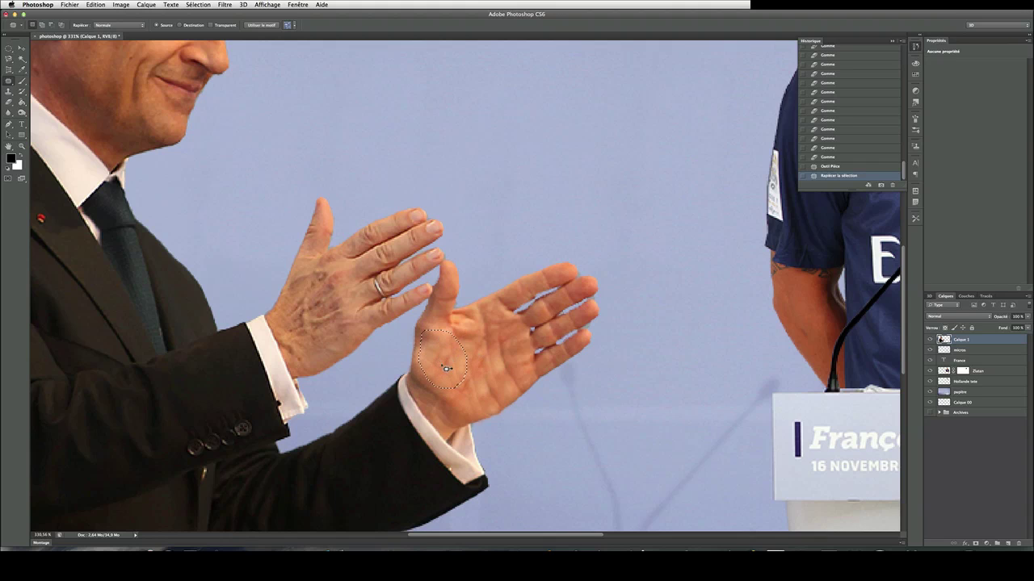
pyautogui.press('alt')
pyautogui.click(495, 381)
# Move the clapping man down and to the left until his cut-off lower edge falls below the canvas.
pyautogui.scroll(-10, 450, 356)
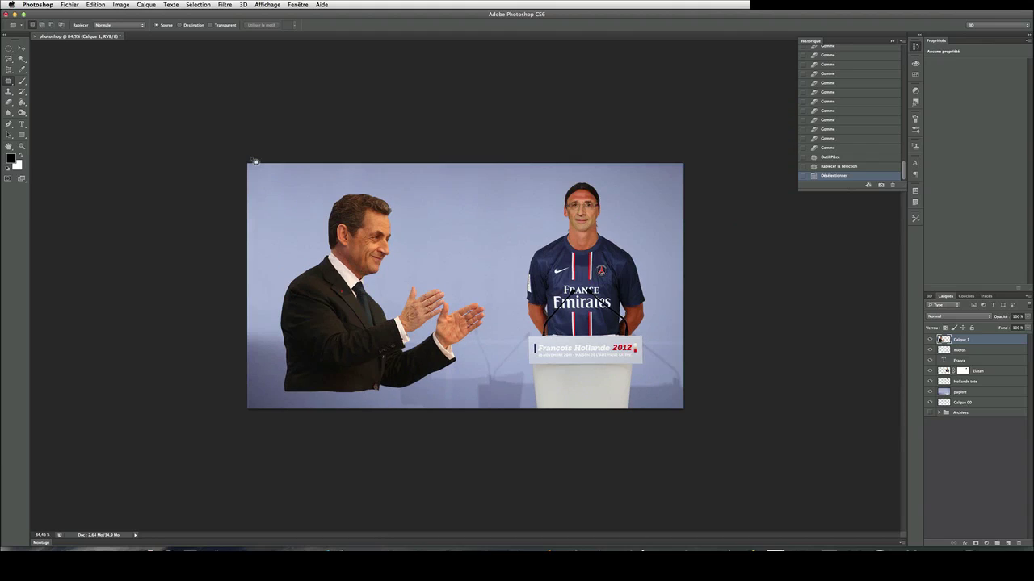
pyautogui.press('v')
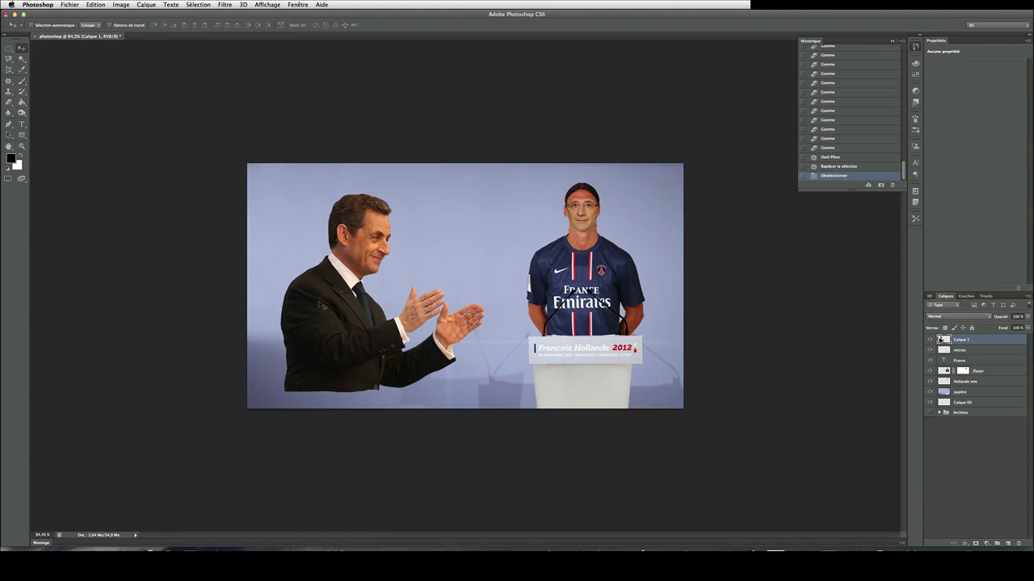
pyautogui.moveTo(321, 304); pyautogui.dragTo(298, 331)
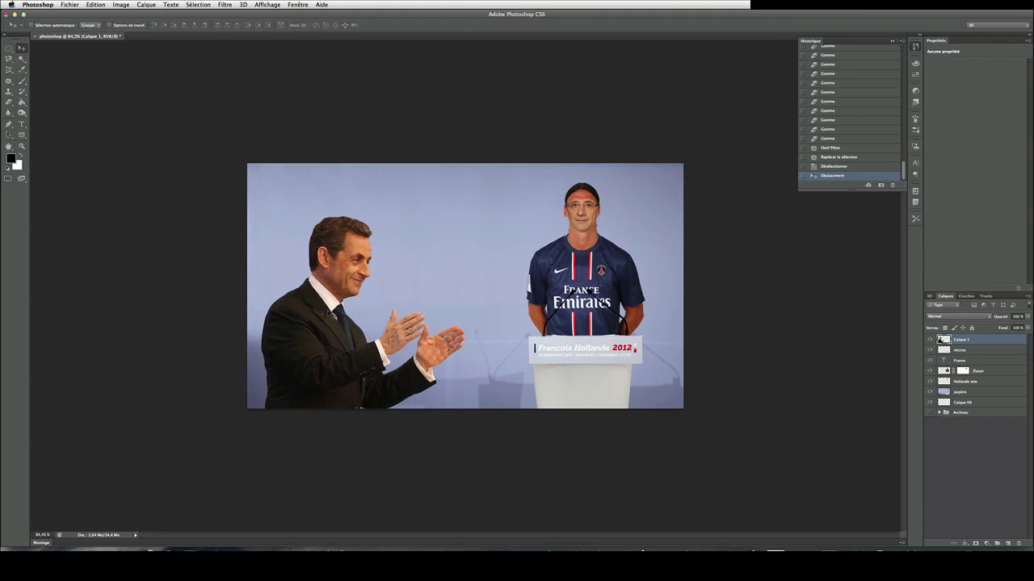
# Scale the clapping man down proportionally to about 62% and shift him slightly to the right along the canvas's bottom edge.
pyautogui.press('super+t')
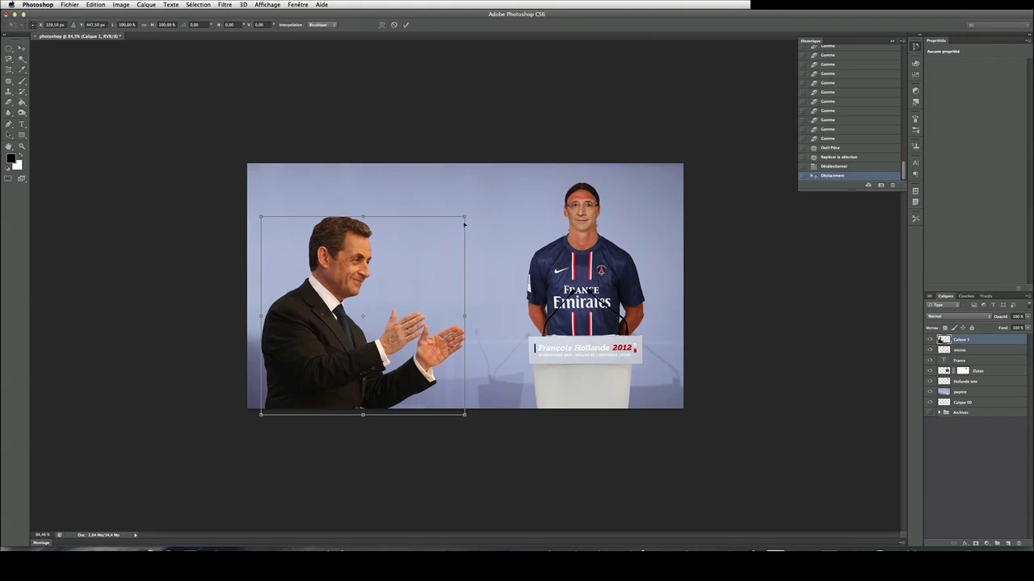
pyautogui.moveTo(467, 215); pyautogui.dragTo(433, 236)
pyautogui.moveTo(390, 263); pyautogui.dragTo(373, 277)
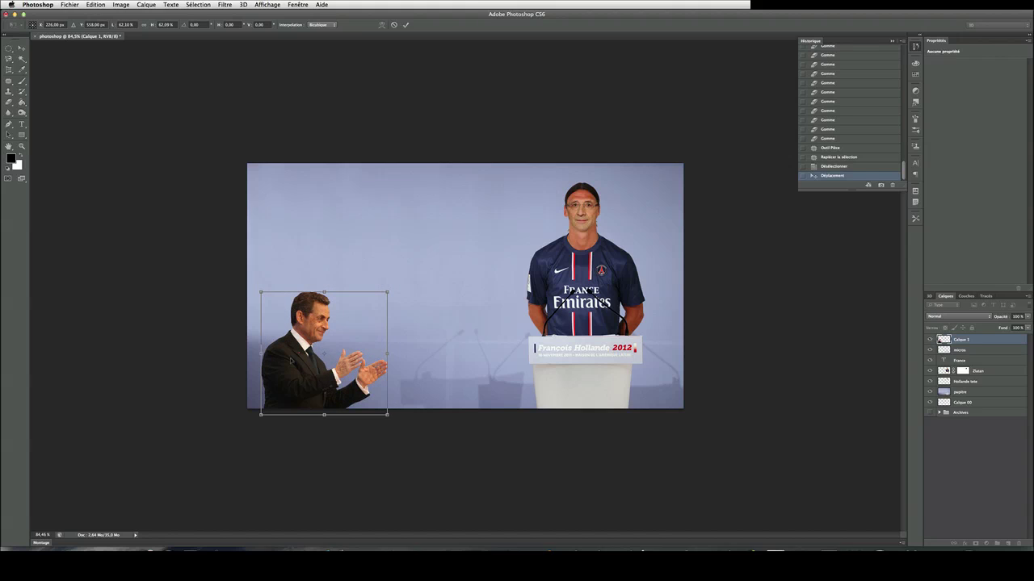
pyautogui.press('Return')
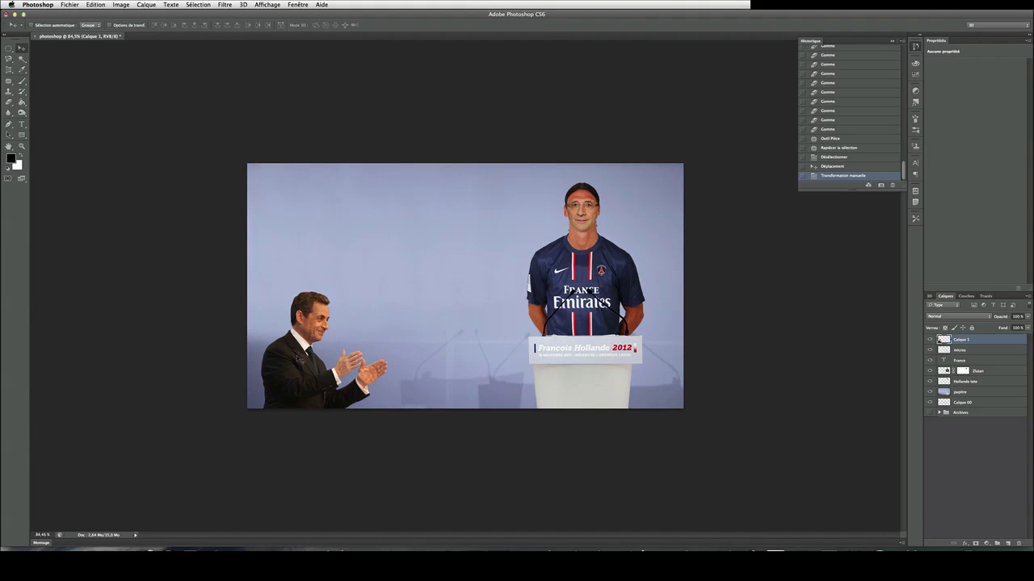
pyautogui.moveTo(296, 358); pyautogui.dragTo(312, 359)
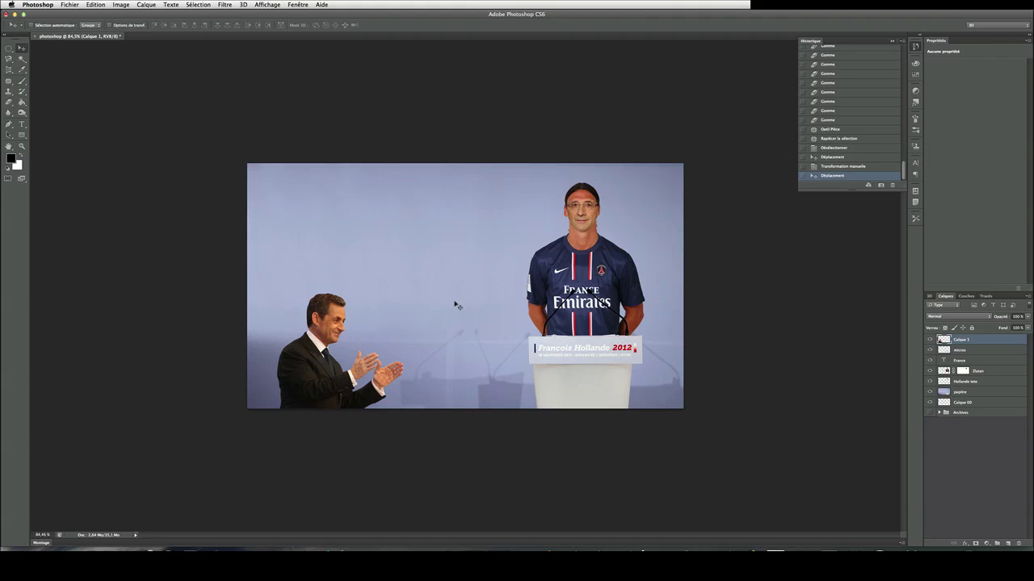
# Rename the clapping man's layer to "Sarko".
pyautogui.doubleClick(960, 340)
pyautogui.press('BackSpace')
pyautogui.write('Sarko')
pyautogui.press('Return')
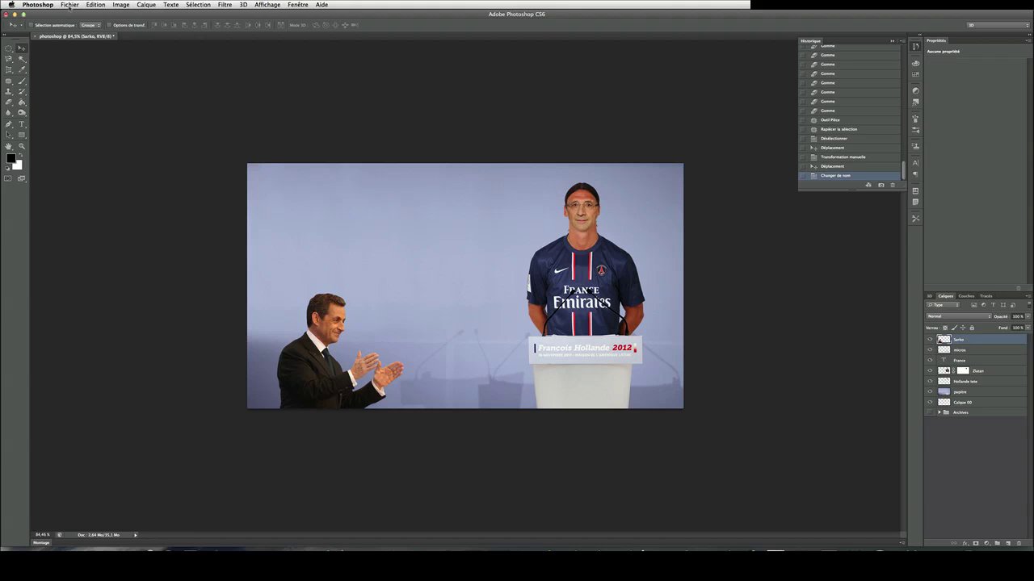
# Start a Puppet Warp on the clapping man's layer.
pyautogui.click(92, 5)
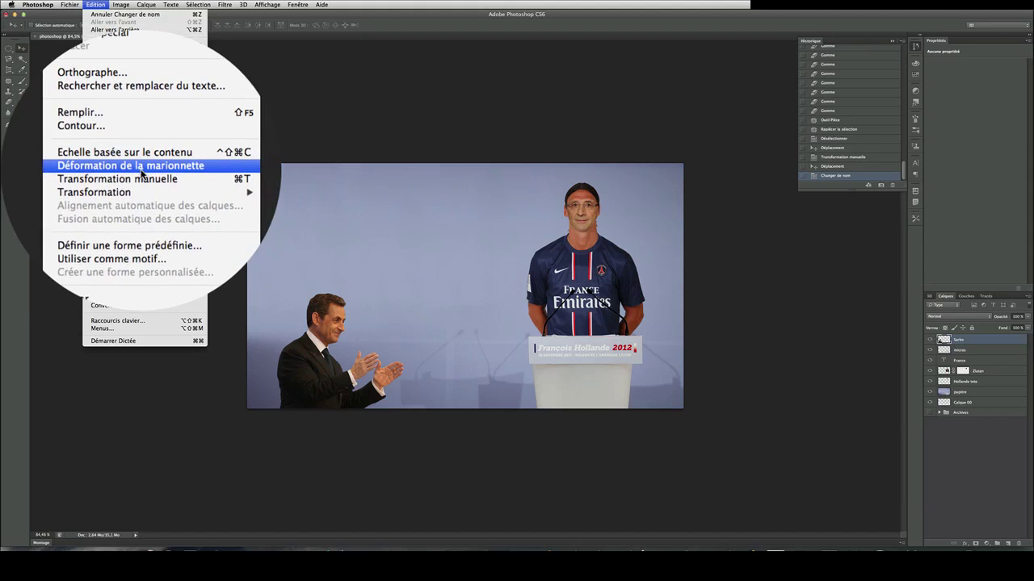
pyautogui.click(143, 168)
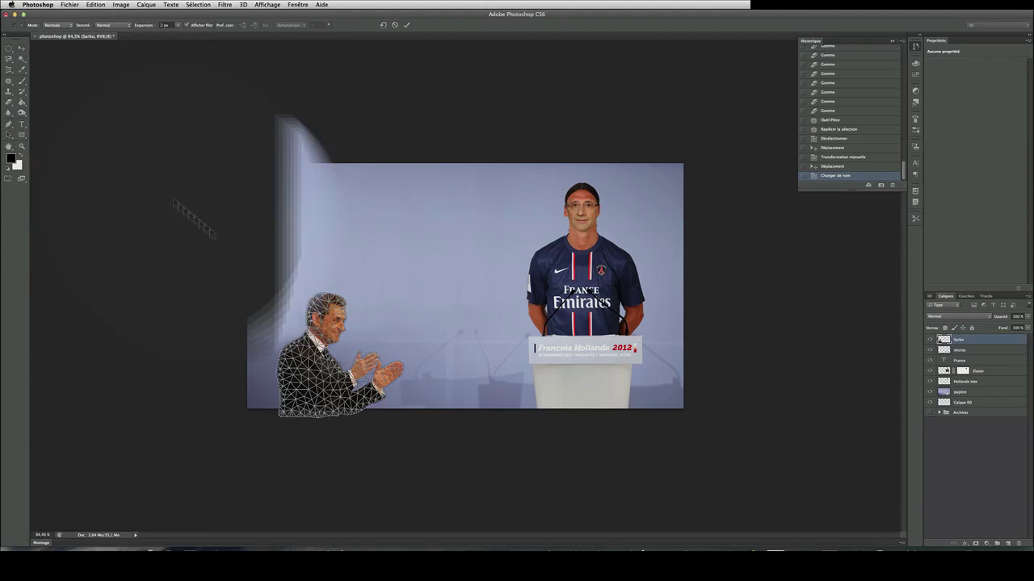
pyautogui.scroll(5, 465, 286)
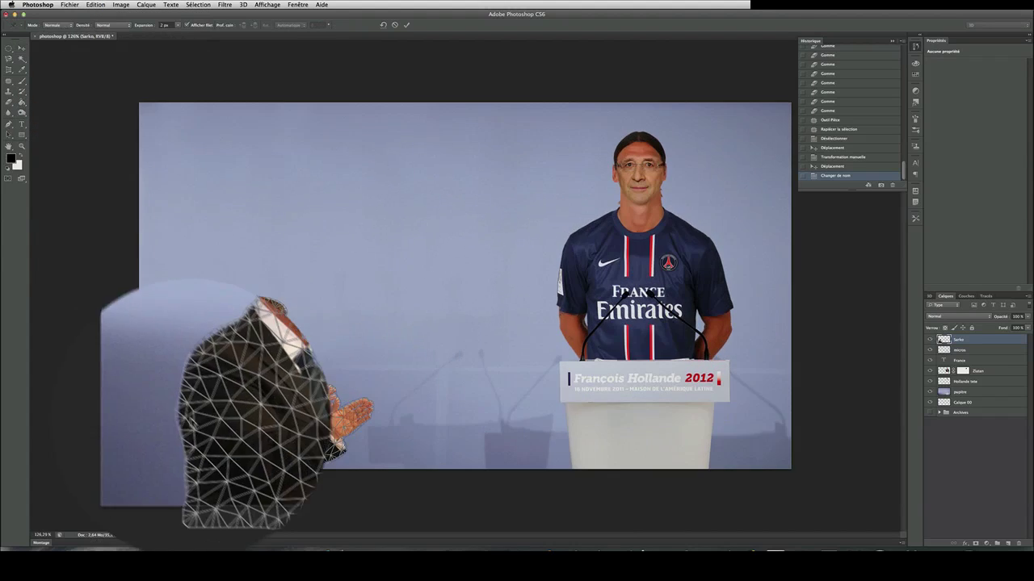
pyautogui.scroll(8, 157, 445)
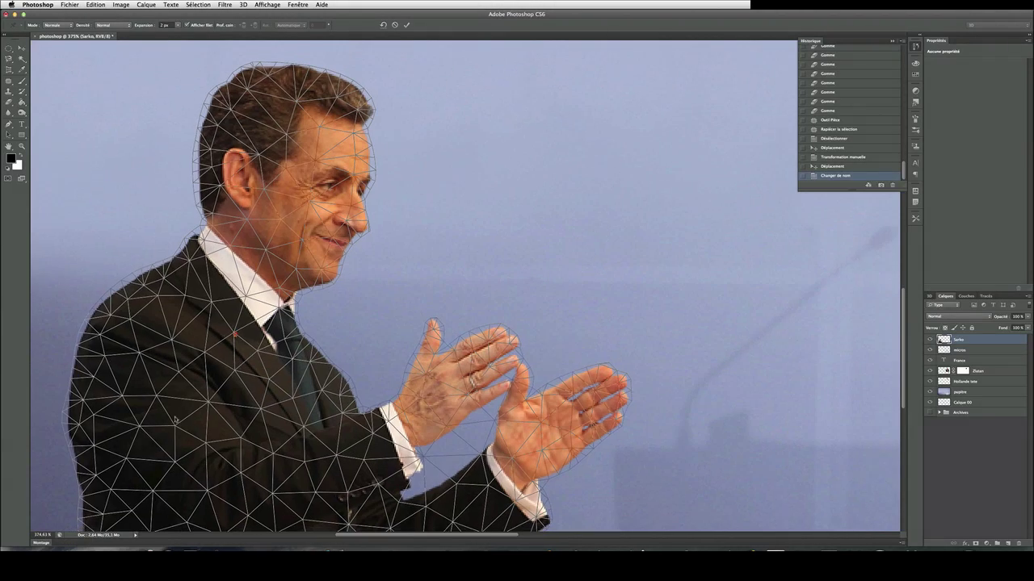
pyautogui.scroll(-5, 176, 419)
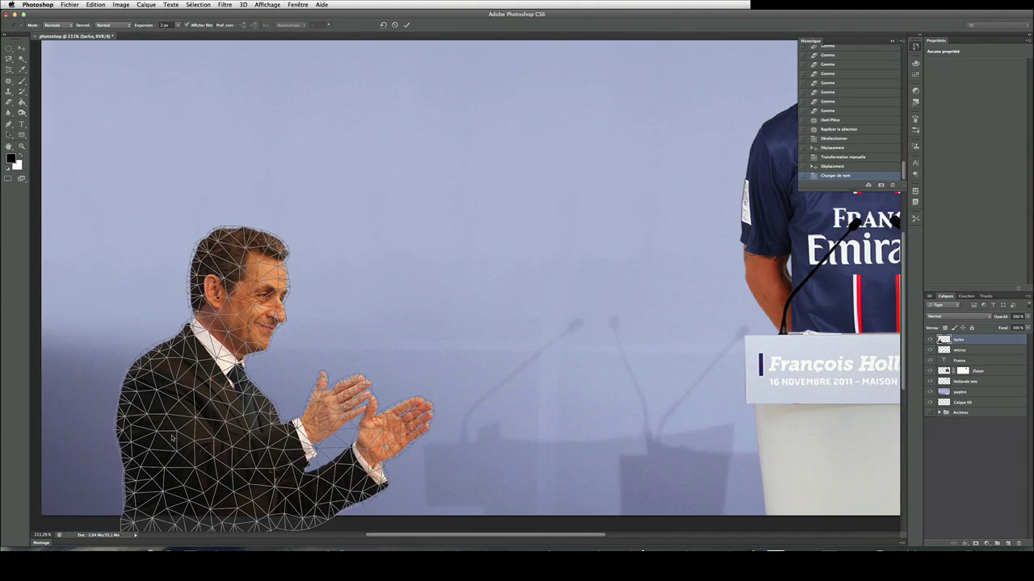
pyautogui.scroll(-2, 172, 438)
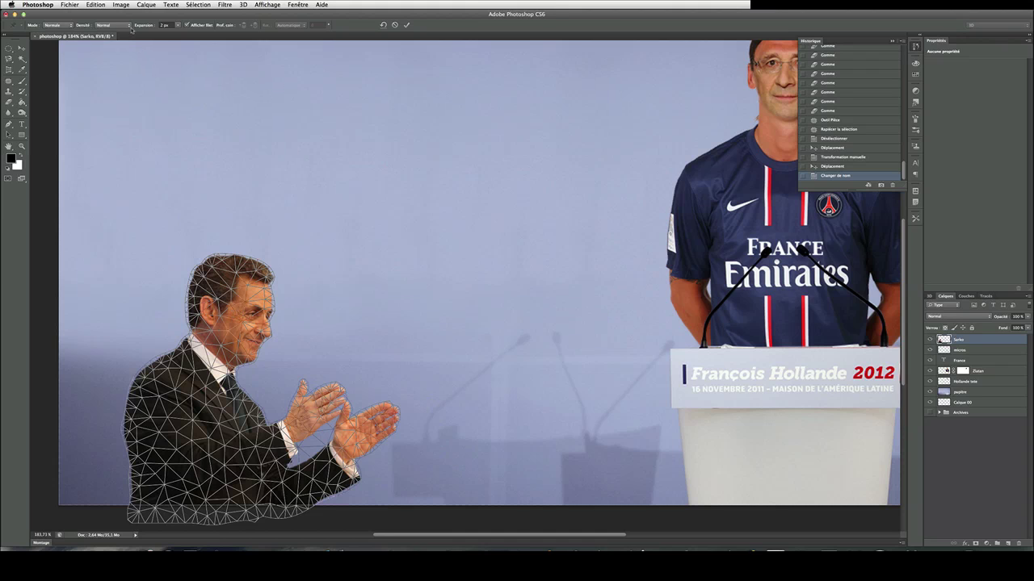
# Try the Rigidité mode for the warp mesh, and set the mode back to Normale.
pyautogui.click(63, 26)
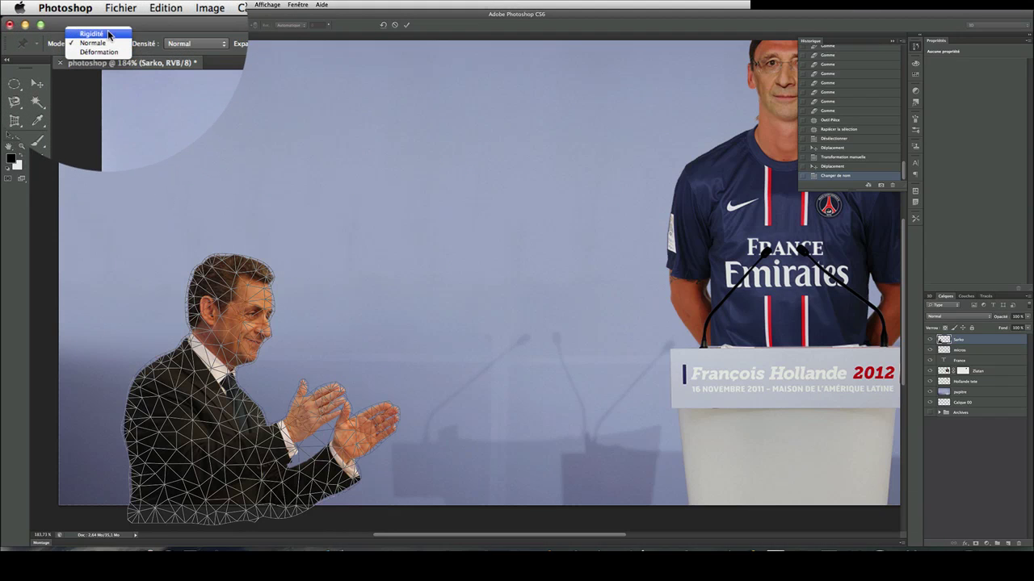
pyautogui.click(108, 34)
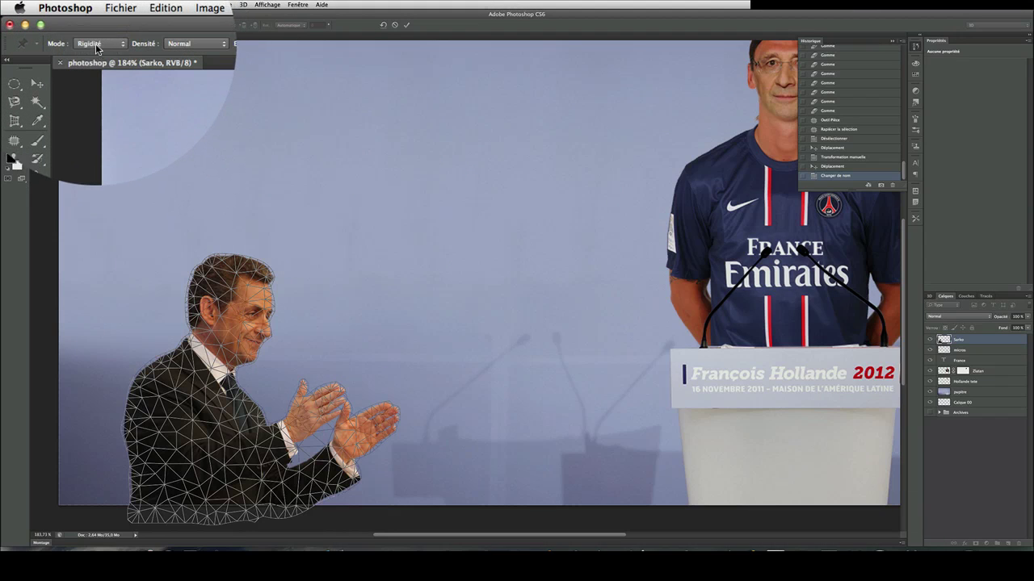
pyautogui.click(96, 44)
pyautogui.click(93, 51)
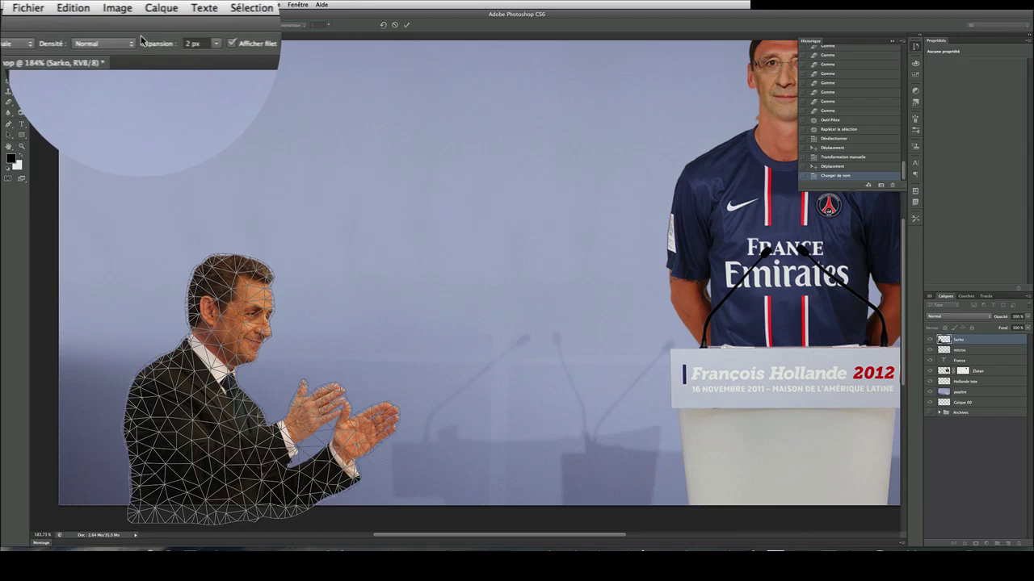
# Try the mesh densities Moins de points and Plus de points, and set the density back to Normal.
pyautogui.click(142, 45)
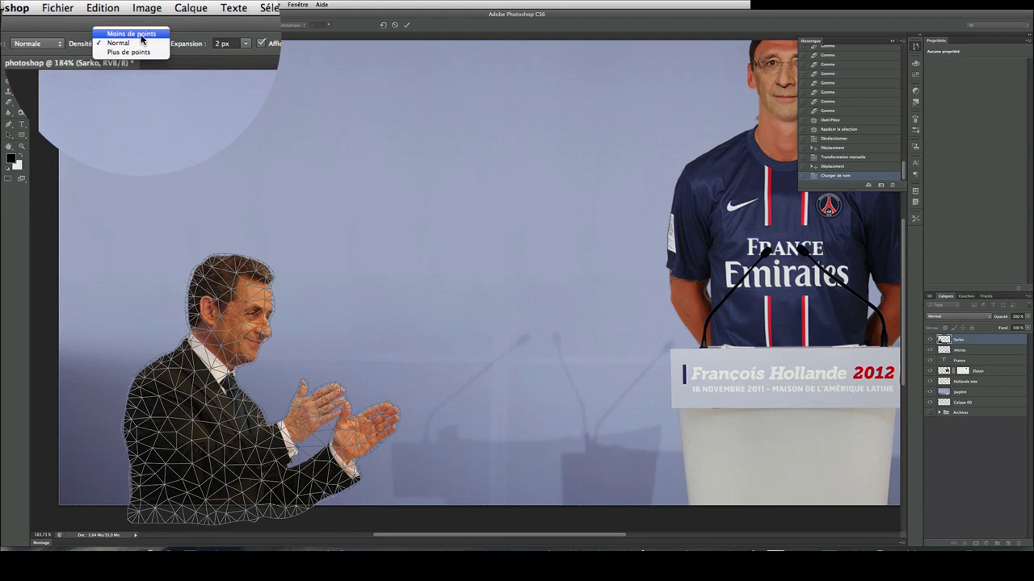
pyautogui.click(142, 36)
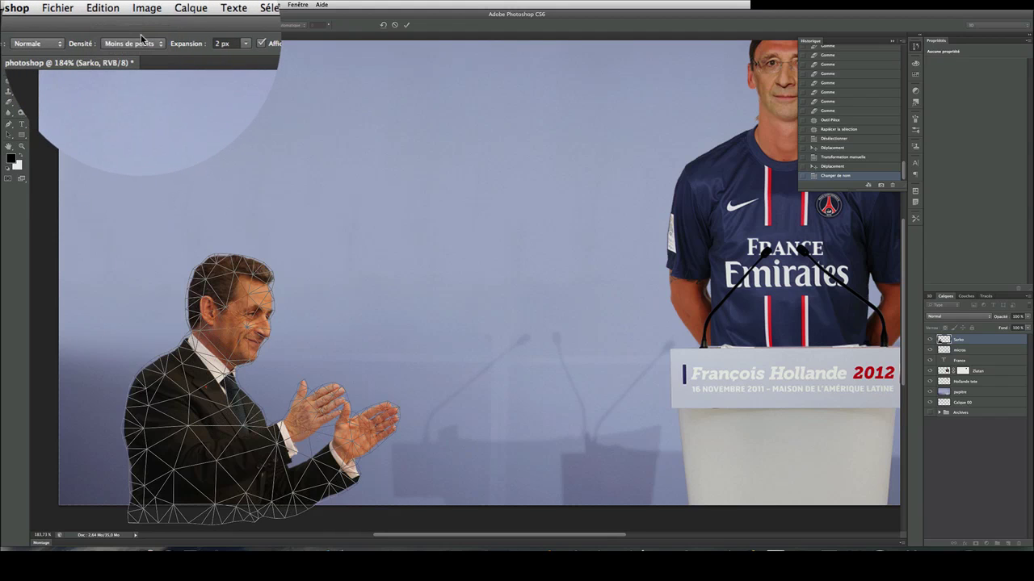
pyautogui.click(141, 42)
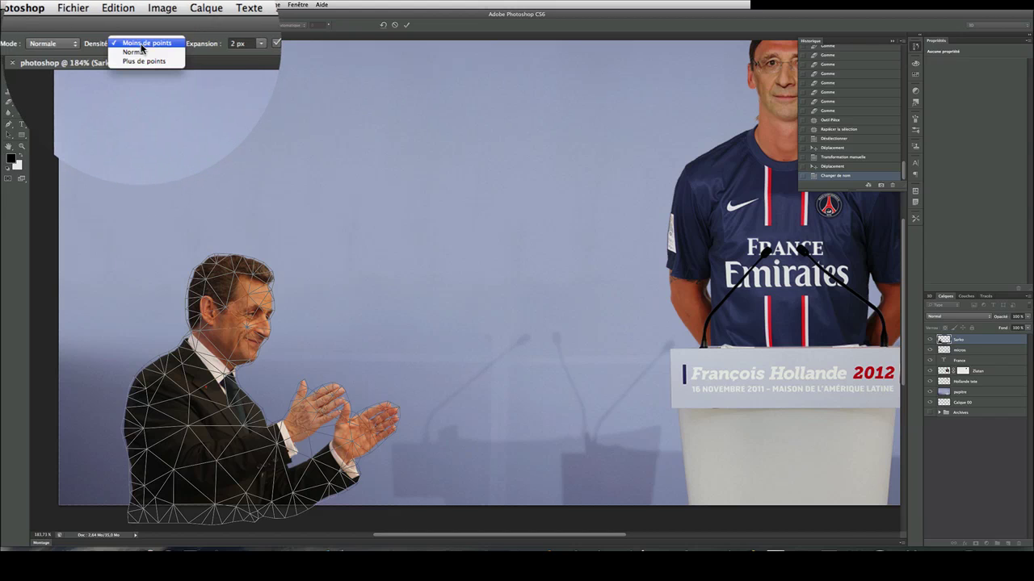
pyautogui.click(141, 61)
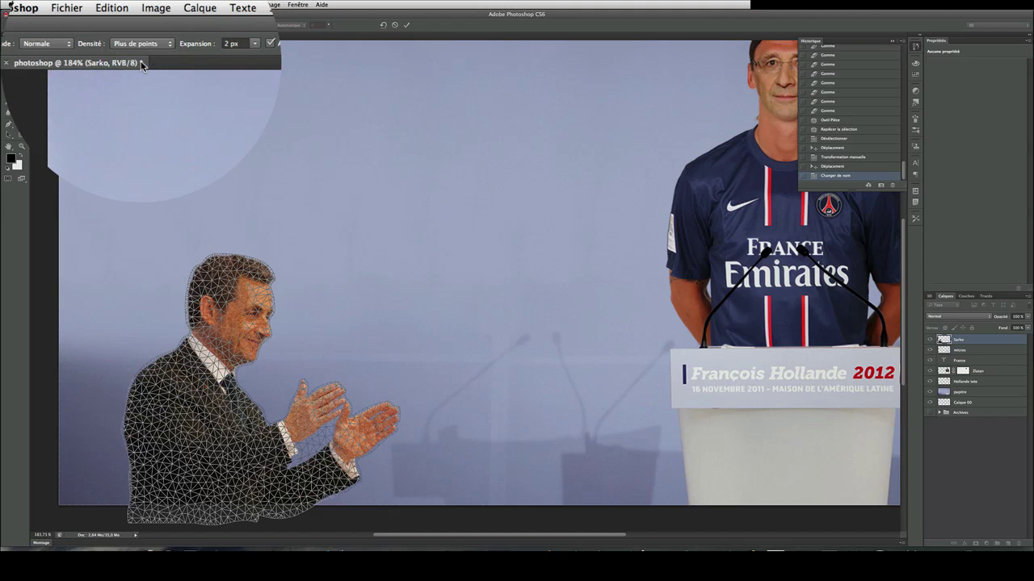
pyautogui.click(141, 44)
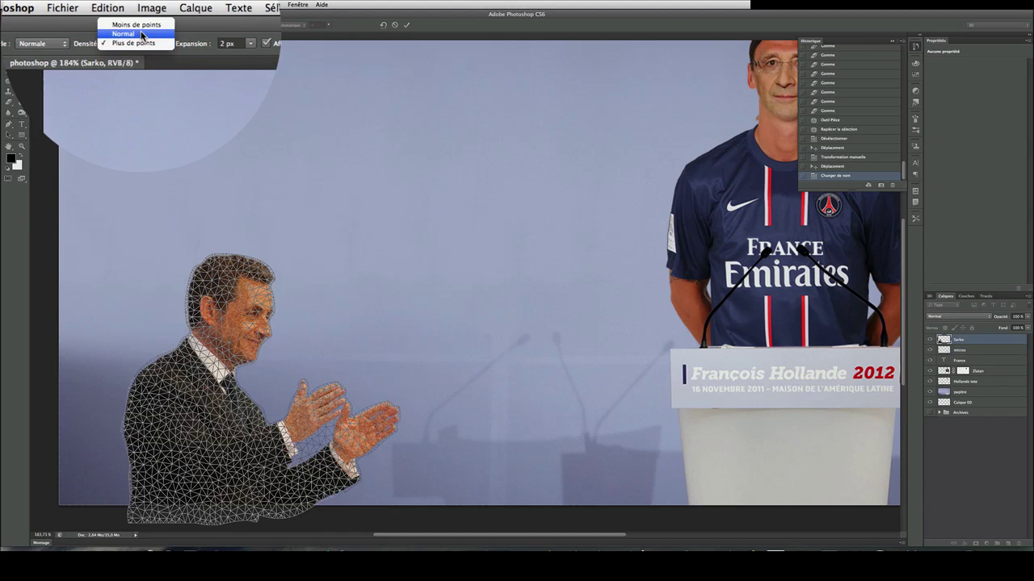
pyautogui.click(141, 34)
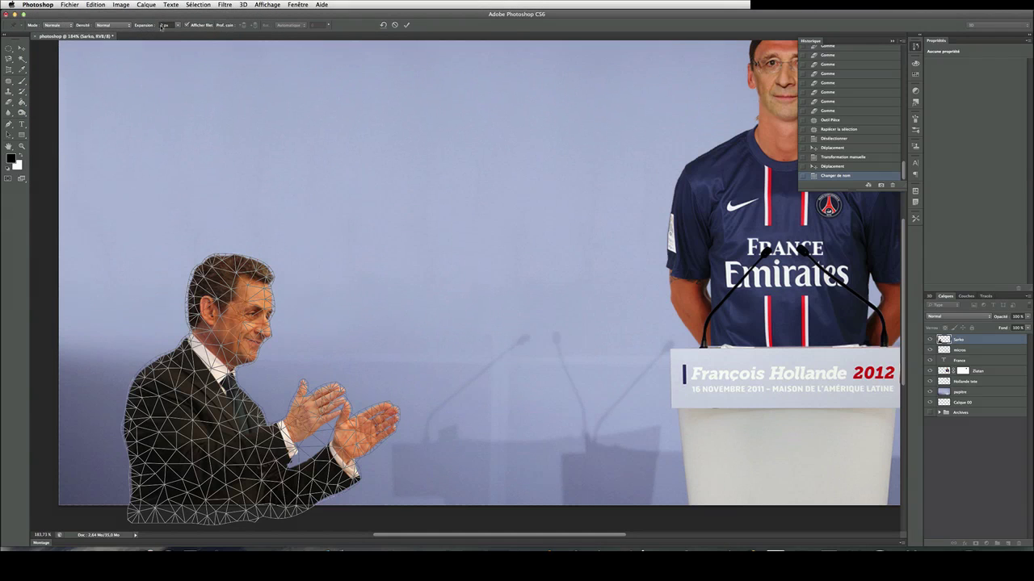
# Place warp pins on the clapping man's head, the base of his neck, his shoulder and his forearm.
pyautogui.click(179, 25)
pyautogui.click(229, 301)
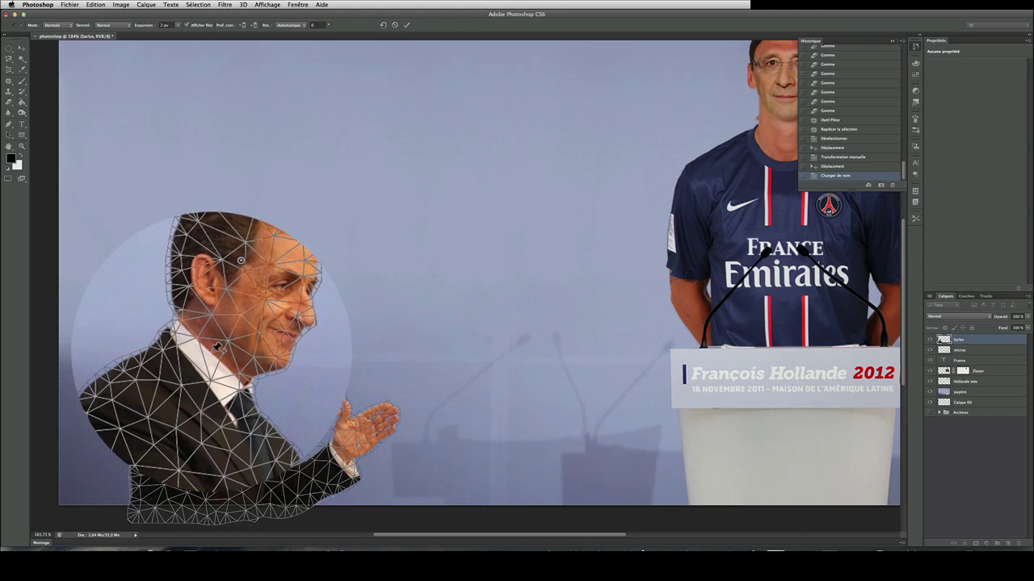
pyautogui.click(207, 361)
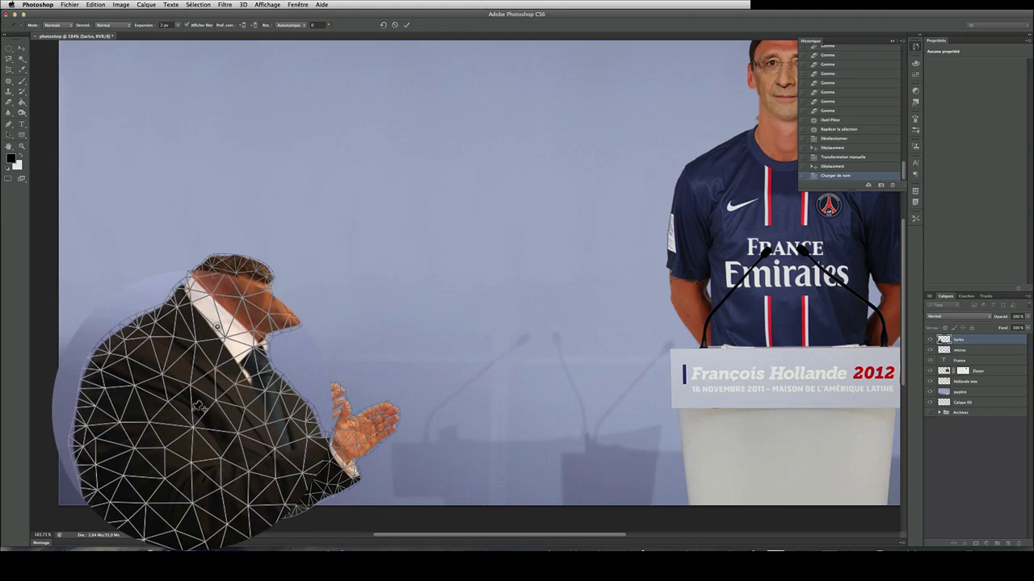
pyautogui.moveTo(177, 407); pyautogui.dragTo(250, 436)
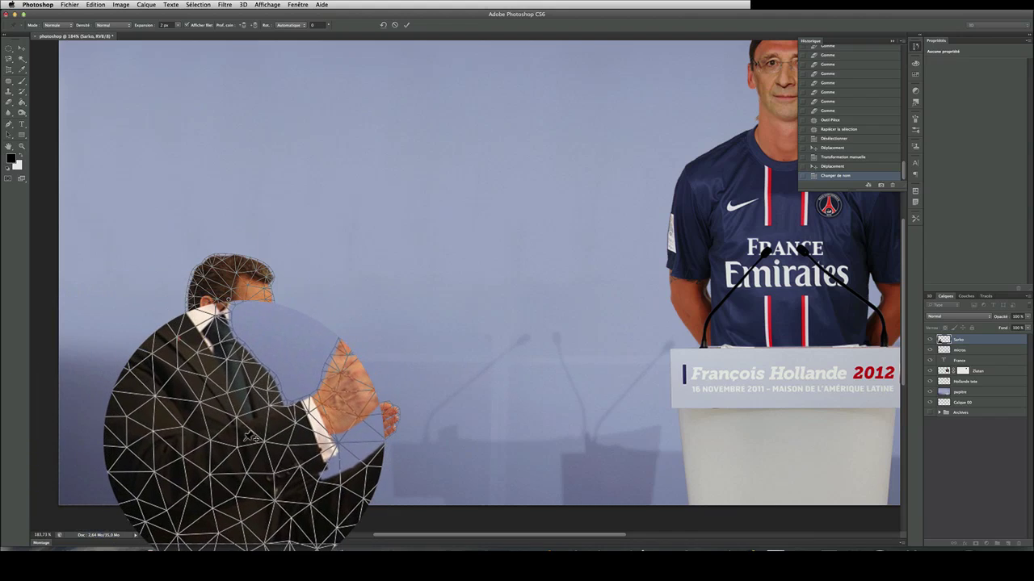
pyautogui.click(243, 441)
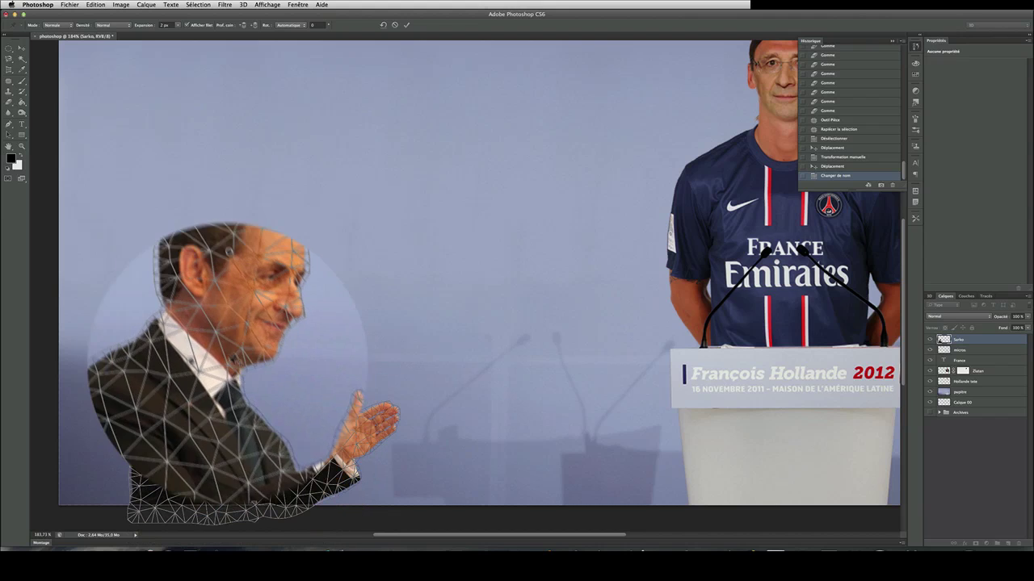
# Tilt the clapping man's head backwards, nudge the neck pin slightly, and apply the Puppet Warp.
pyautogui.moveTo(229, 252); pyautogui.dragTo(208, 306)
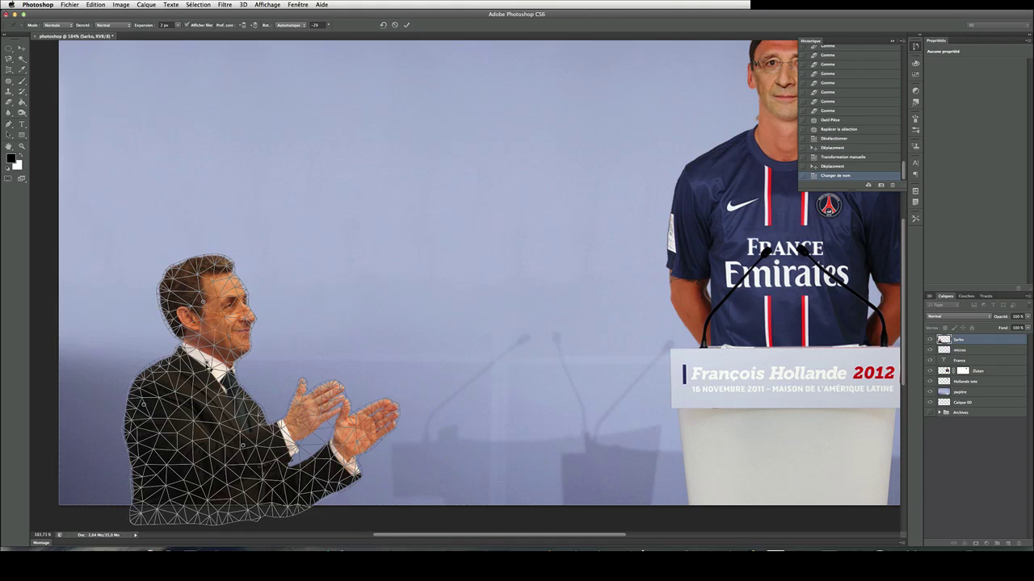
pyautogui.moveTo(209, 366); pyautogui.dragTo(207, 368)
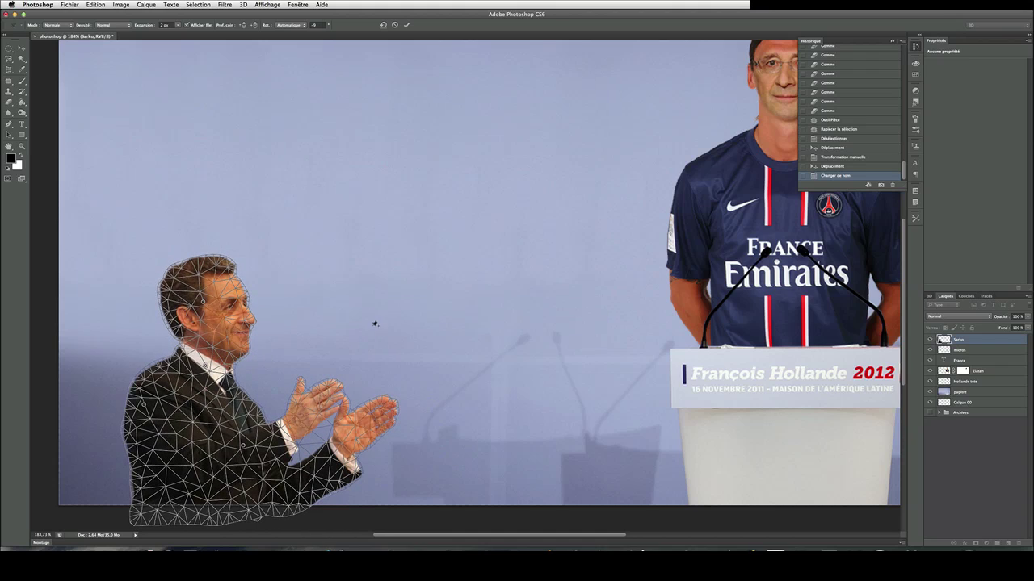
pyautogui.click(23, 49)
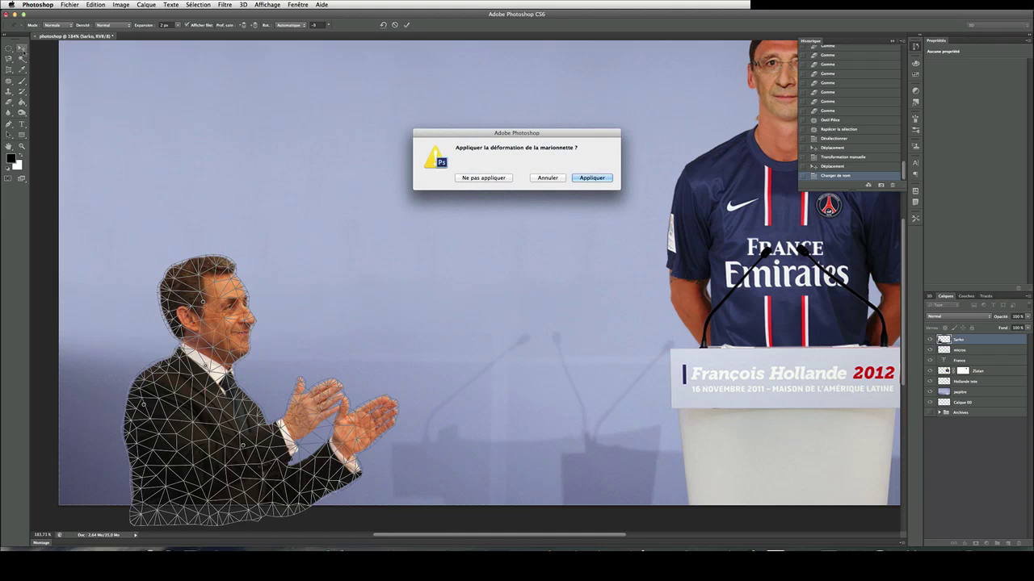
pyautogui.click(587, 180)
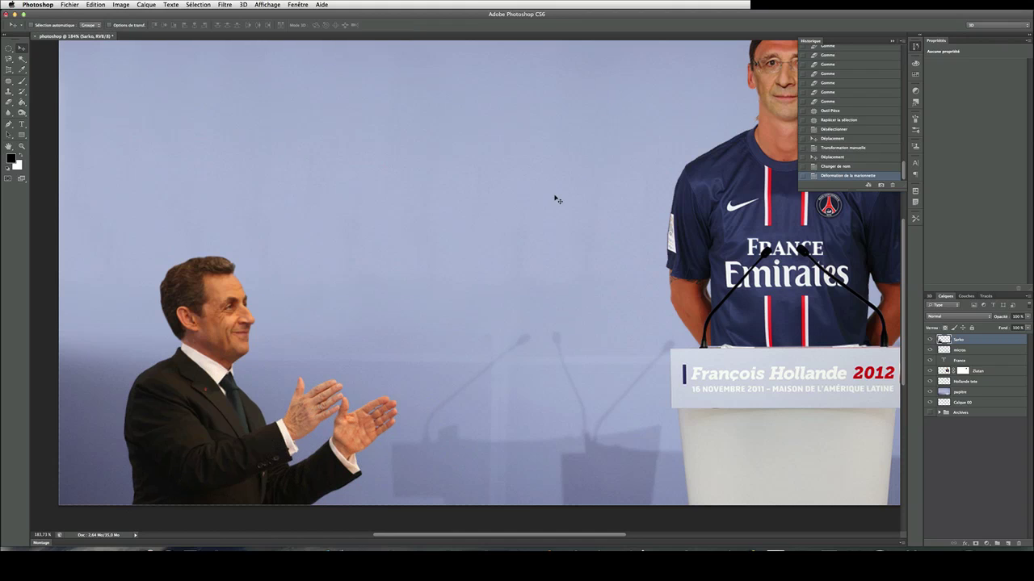
# Compare the montage before and after the Puppet Warp in the history, ending on the warped state, and collapse the history.
pyautogui.scroll(-2, 515, 226)
pyautogui.scroll(-2, 511, 224)
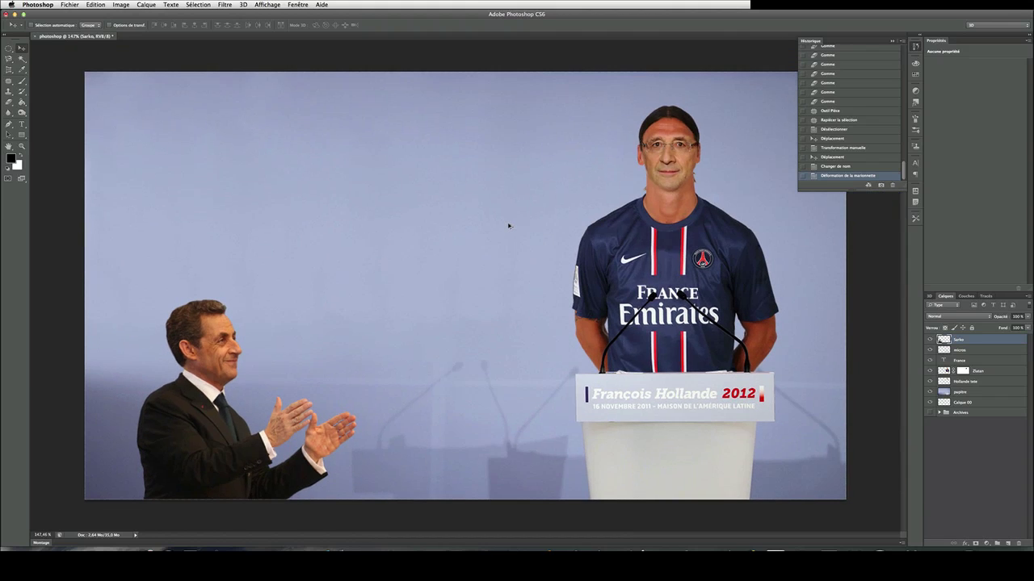
pyautogui.scroll(2, 290, 263)
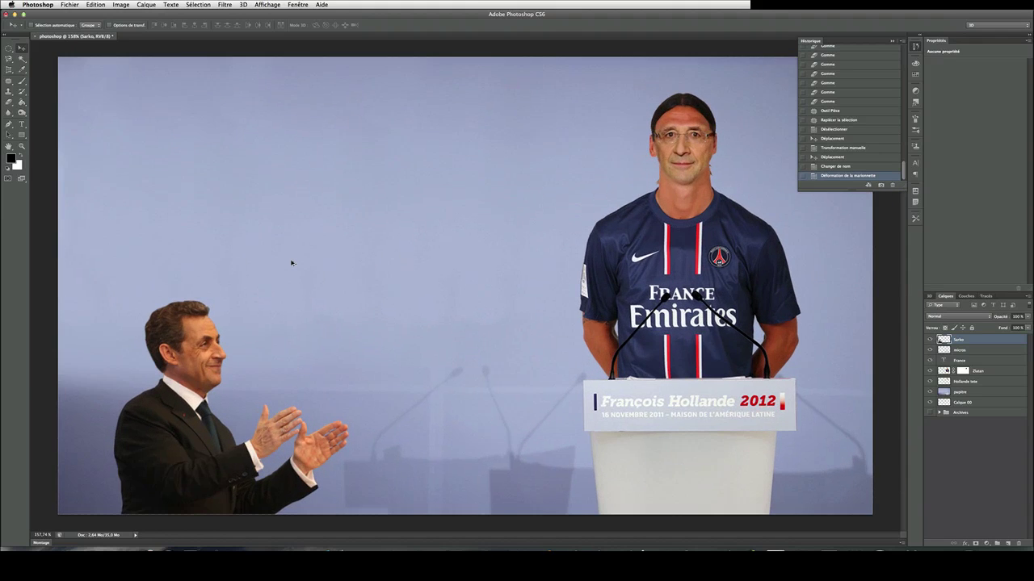
pyautogui.scroll(-1, 292, 264)
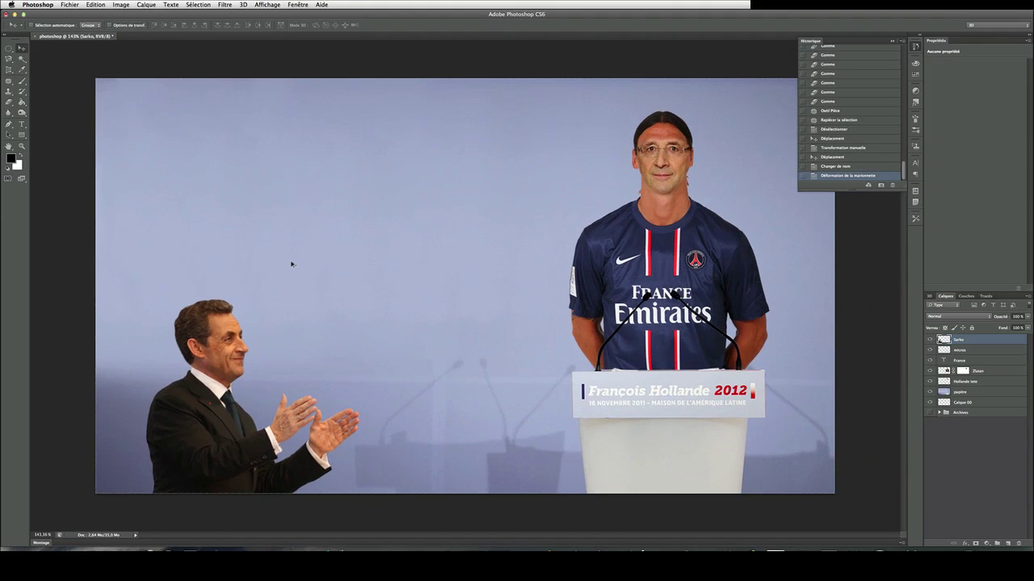
pyautogui.click(835, 166)
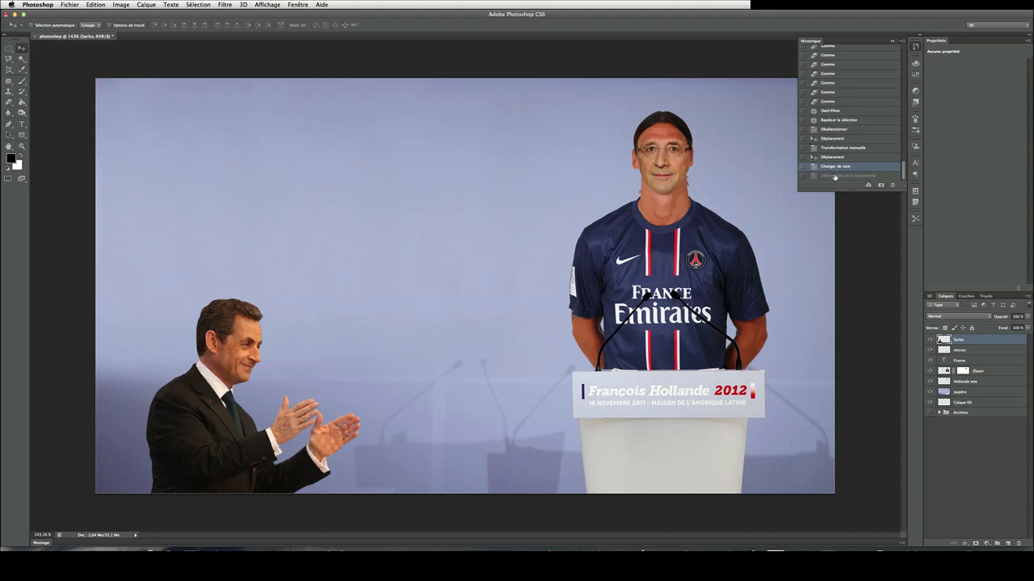
pyautogui.click(832, 172)
pyautogui.click(833, 167)
pyautogui.click(833, 175)
pyautogui.click(833, 168)
pyautogui.click(834, 178)
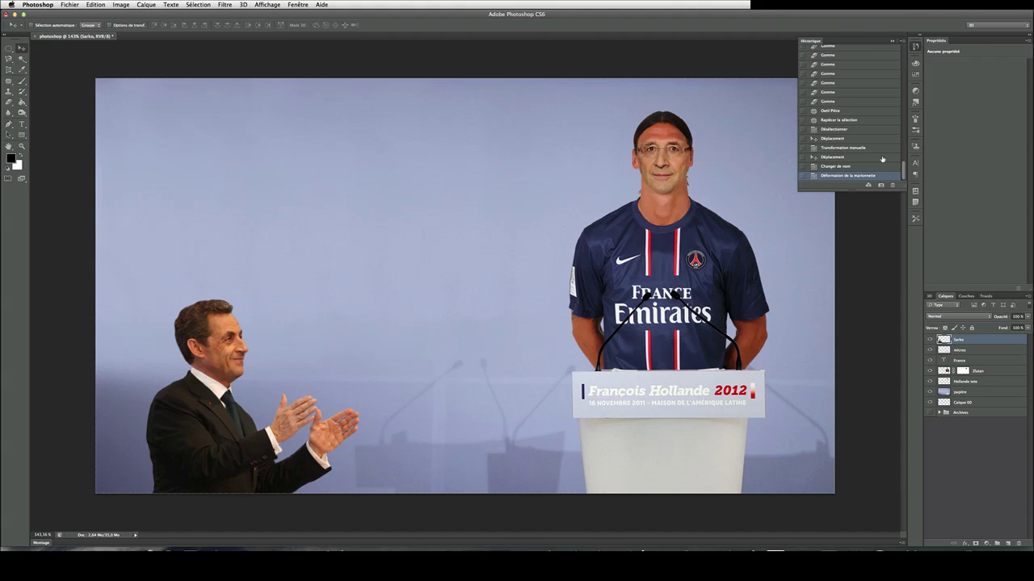
pyautogui.click(892, 41)
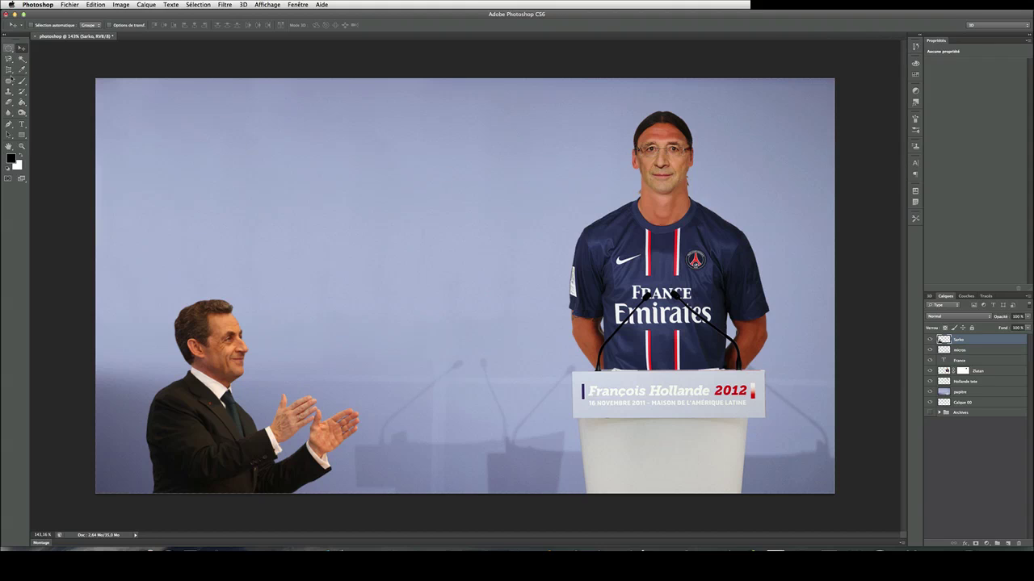
# Add the text "Moi president" on a new layer in the empty background above the clapping man.
pyautogui.click(21, 124)
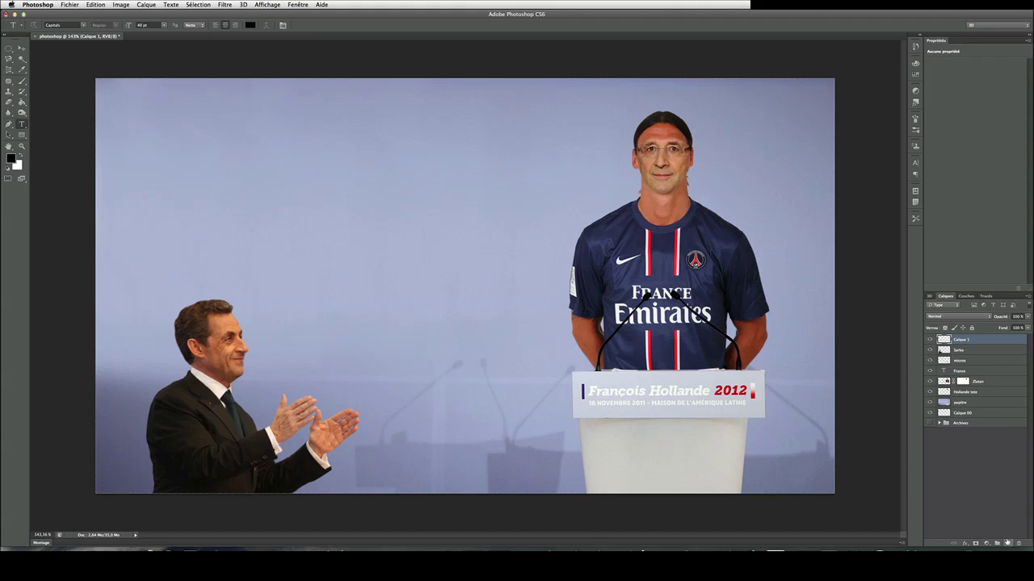
pyautogui.click(182, 118)
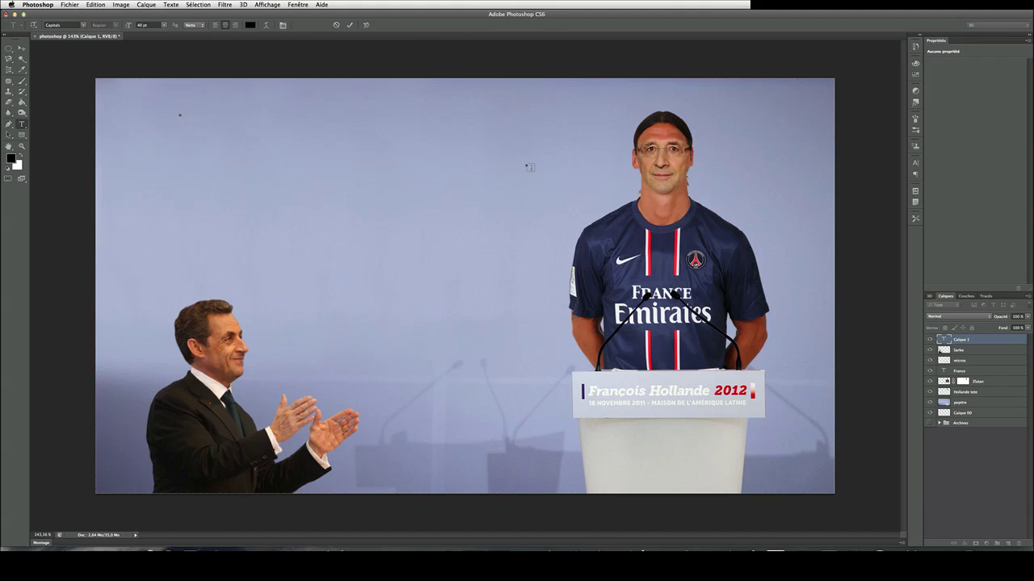
pyautogui.write('Moi')
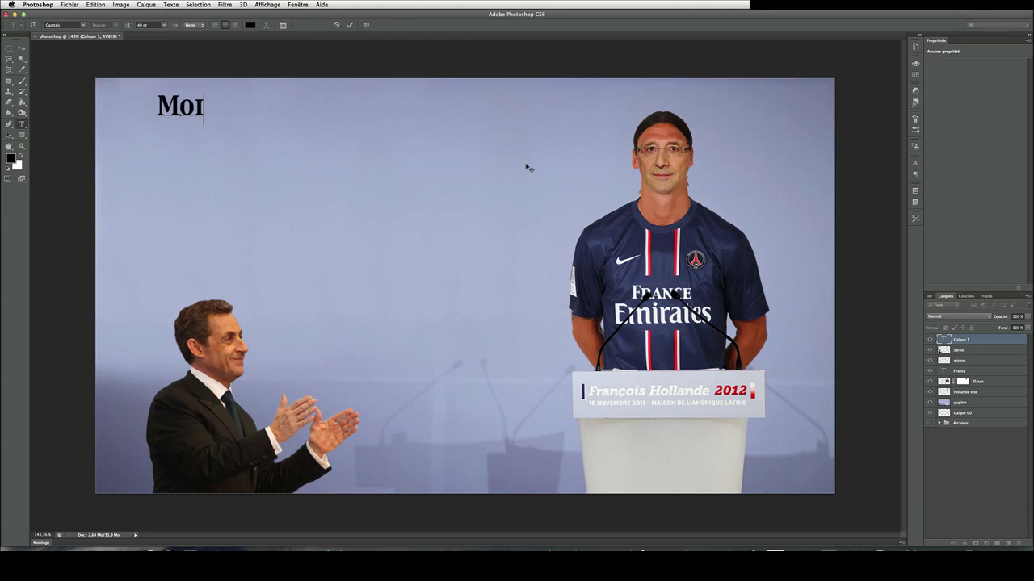
pyautogui.write(' pre')
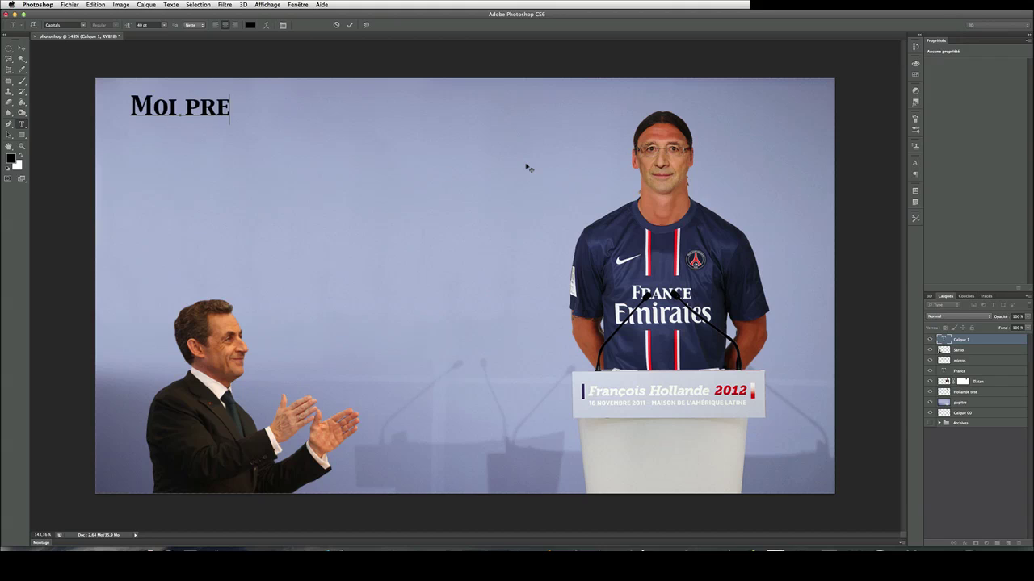
pyautogui.write('siden')
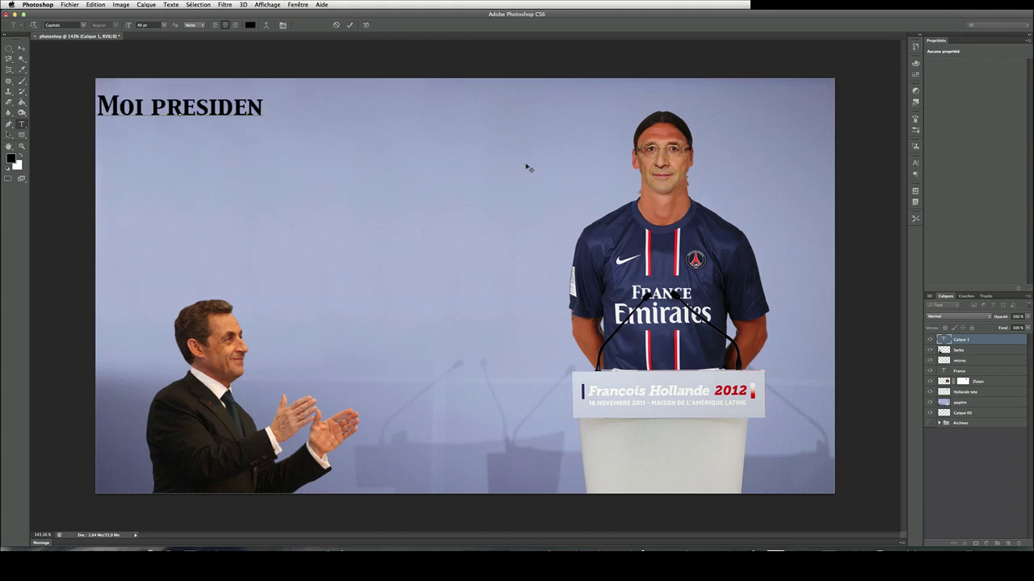
pyautogui.write('t')
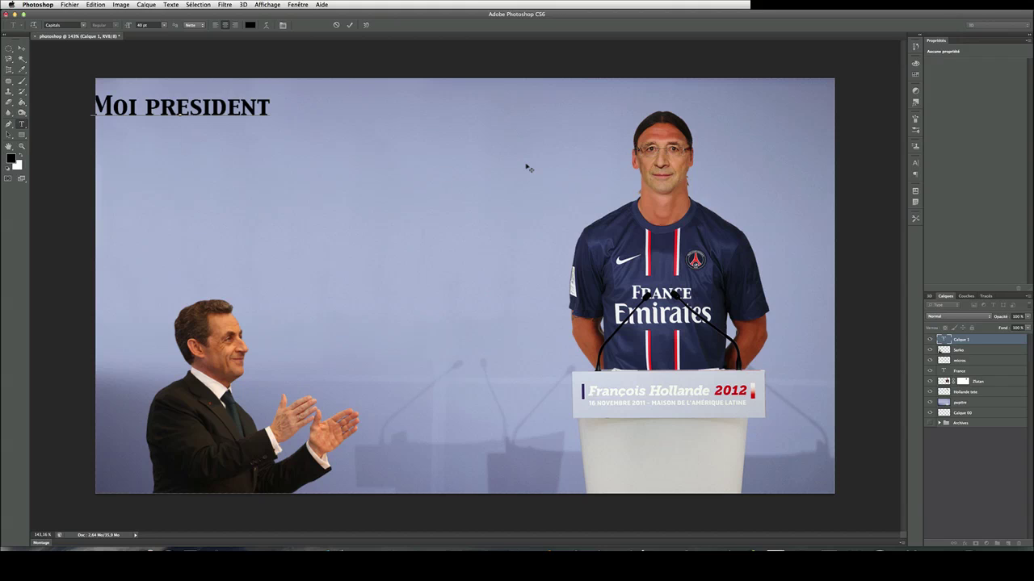
# Continue the caption under "Moi president" with the lines "je marquerai" and "un BUT à".
pyautogui.write('JE MAR')
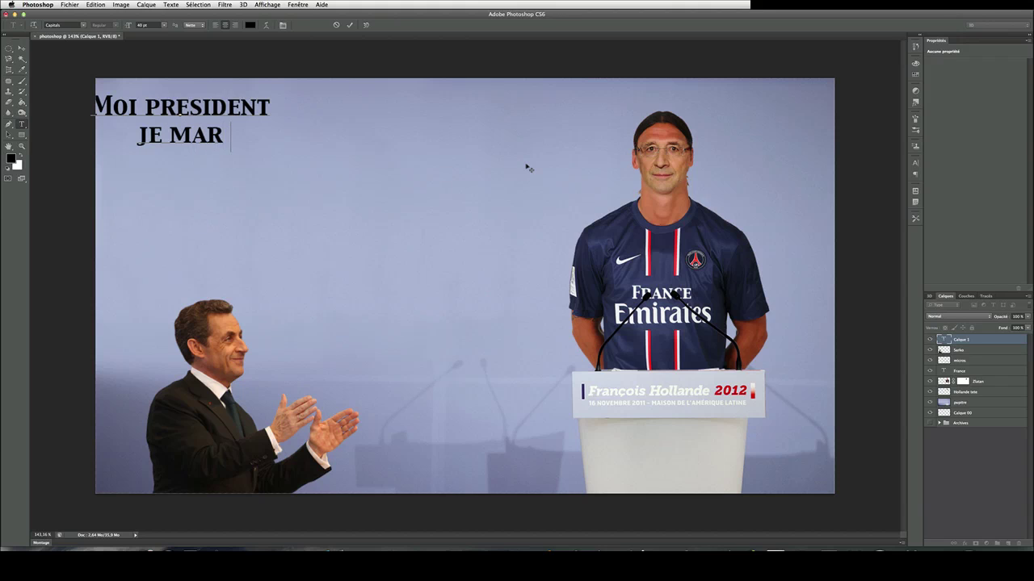
pyautogui.write('QUERA')
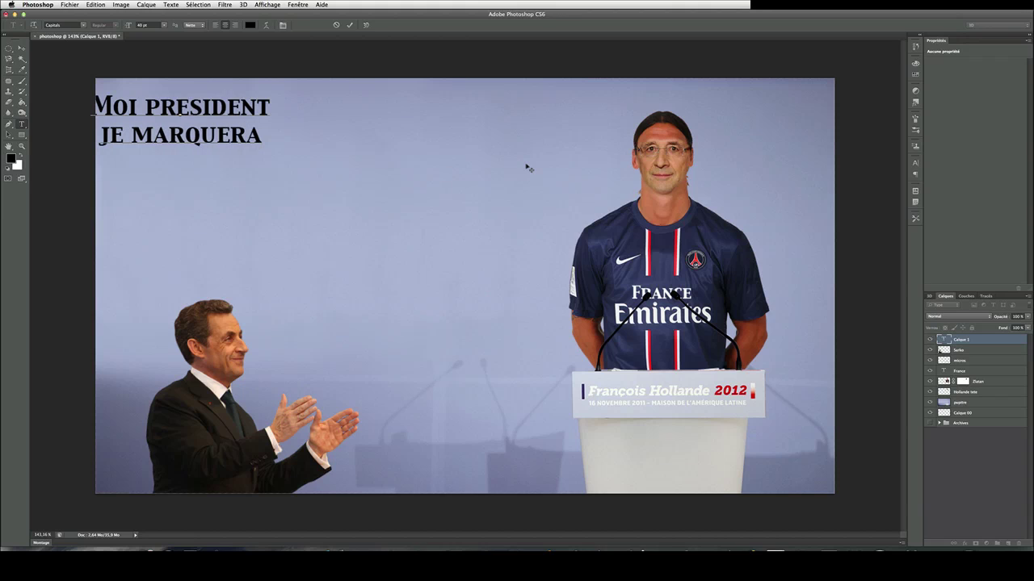
pyautogui.write('I')
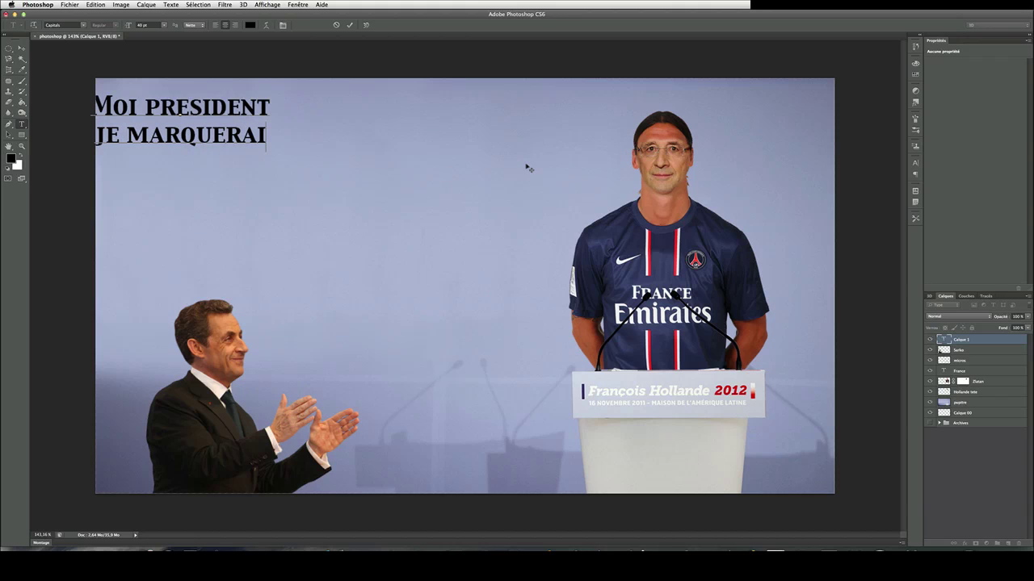
pyautogui.press('Return')
pyautogui.write('UB')
pyautogui.press('BackSpace')
pyautogui.write('N BUT')
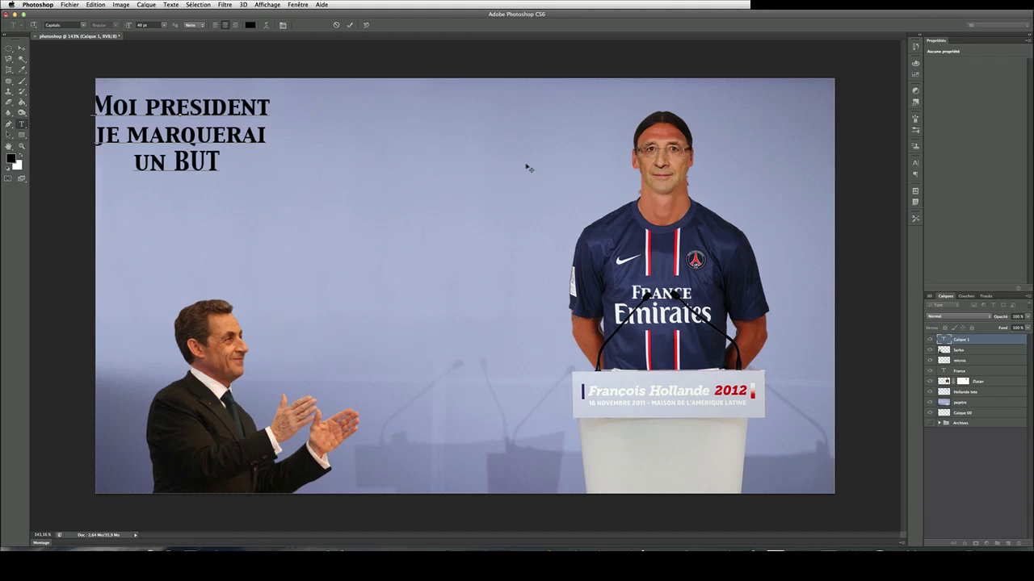
pyautogui.write(' à')
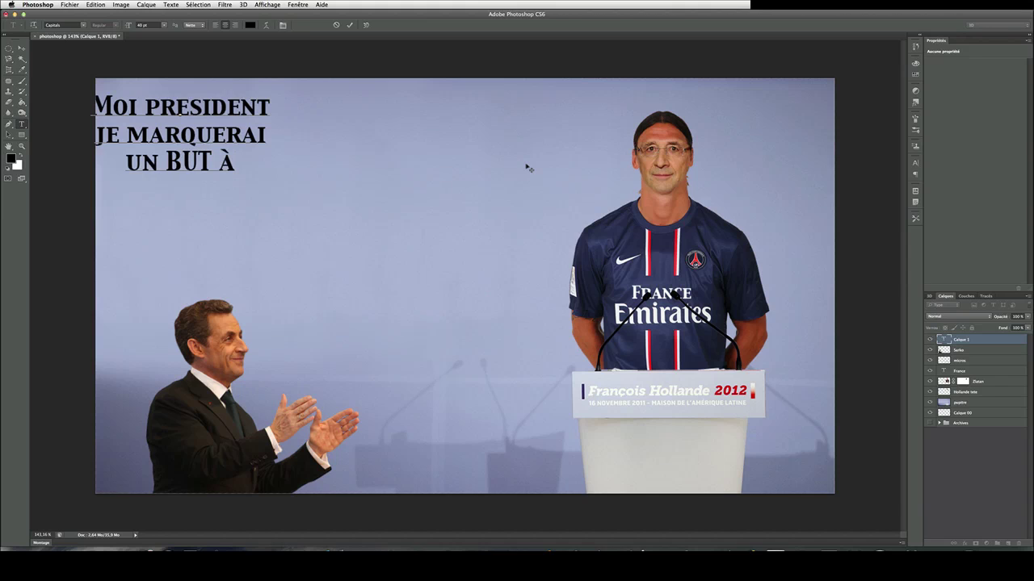
# Add the last caption line "chaque match ?" and move the whole caption fully inside the image, above the clapping man.
pyautogui.press('Return')
pyautogui.write('c')
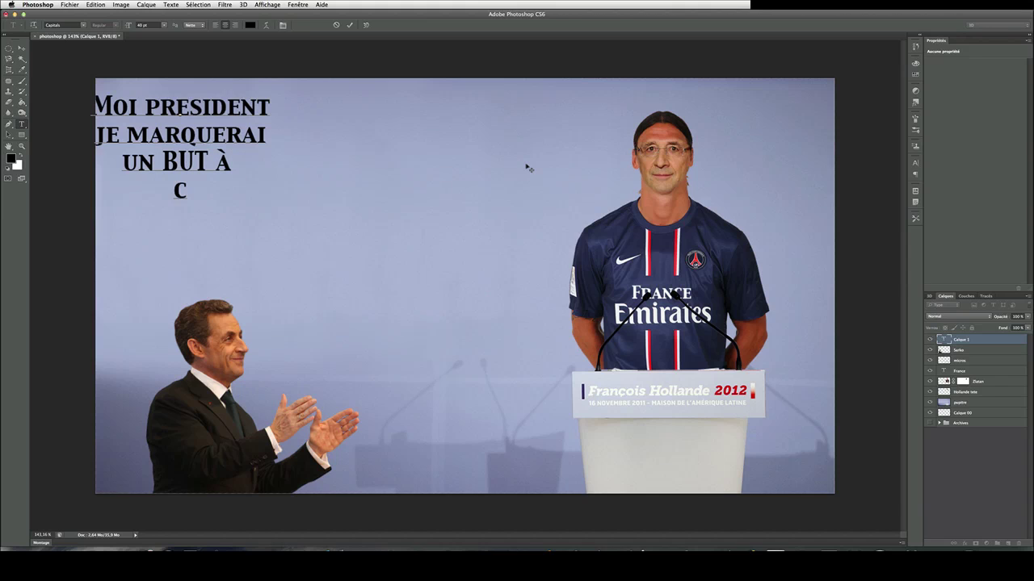
pyautogui.write('haque')
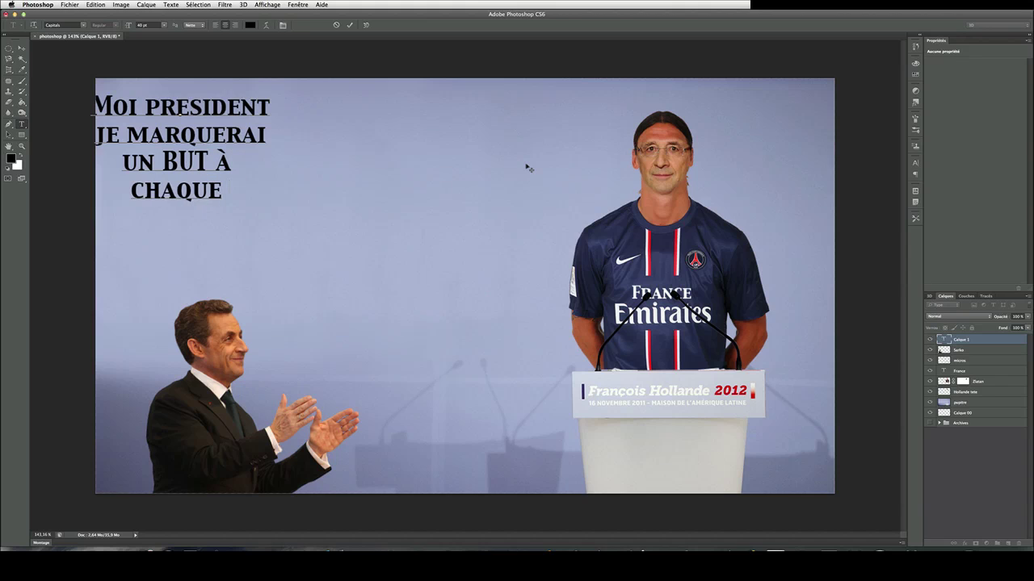
pyautogui.write(' match')
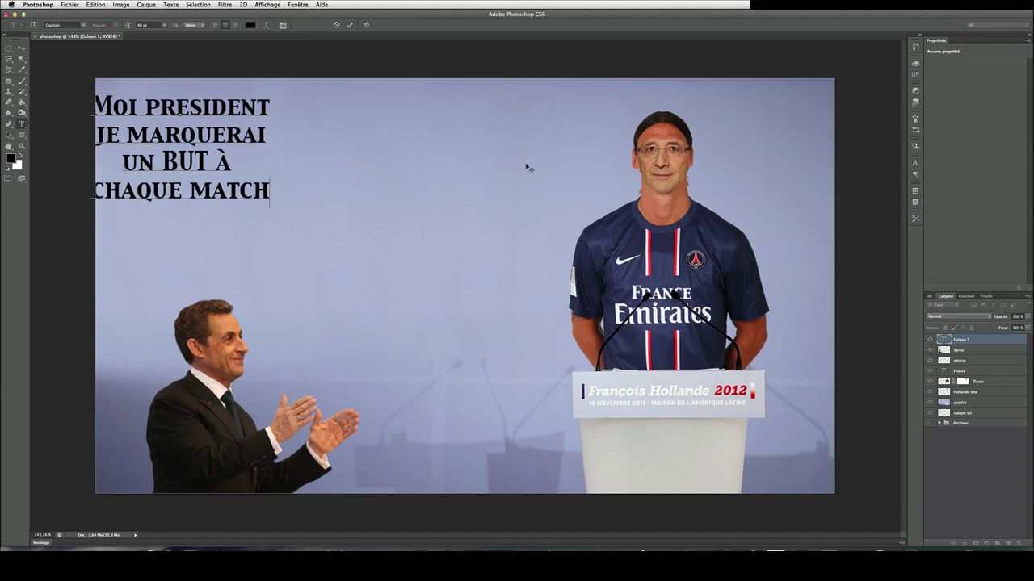
pyautogui.write(' ?')
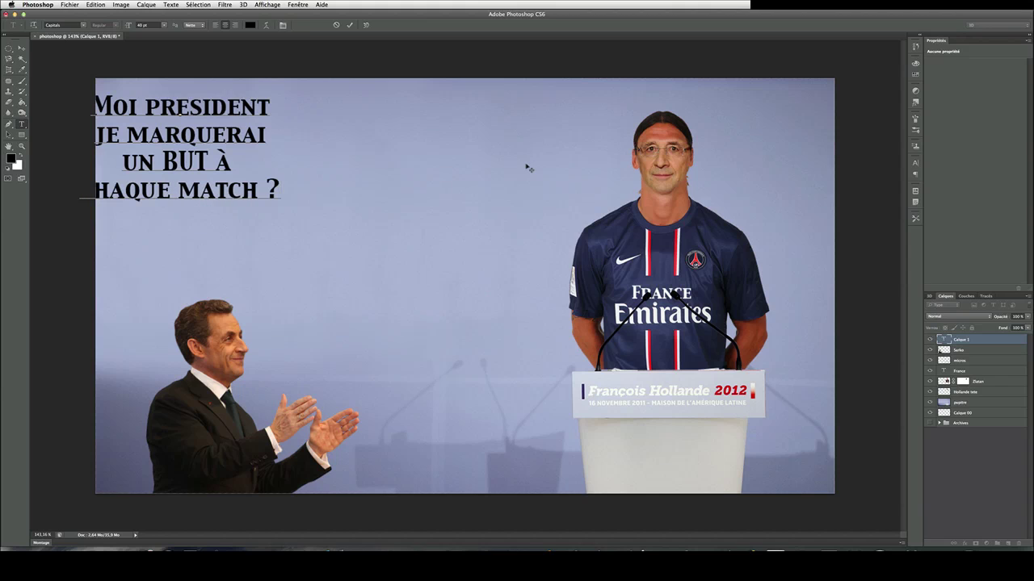
pyautogui.click(21, 47)
pyautogui.moveTo(152, 116); pyautogui.dragTo(235, 125)
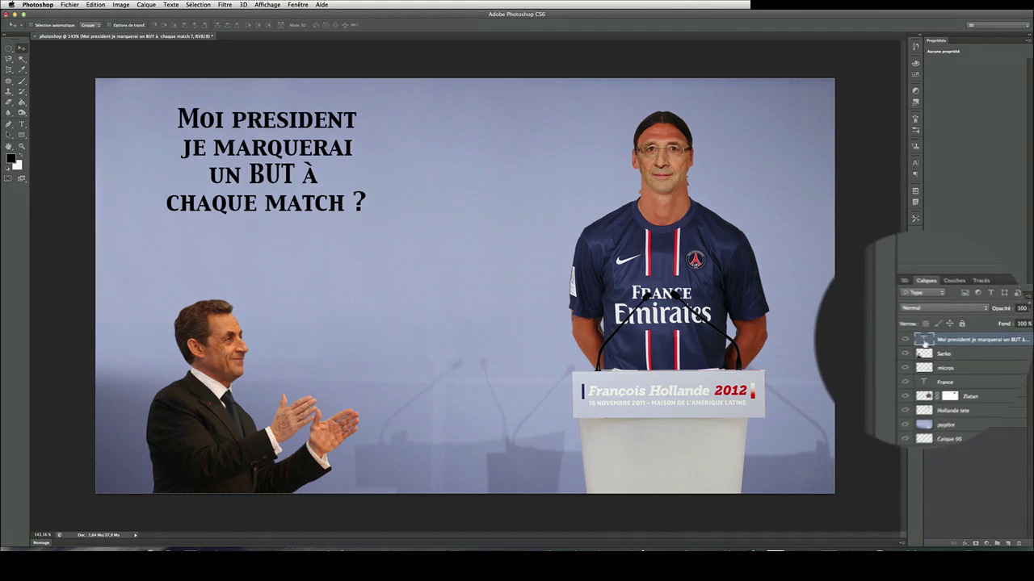
# Change the colour of the whole caption text to white.
pyautogui.doubleClick(943, 340)
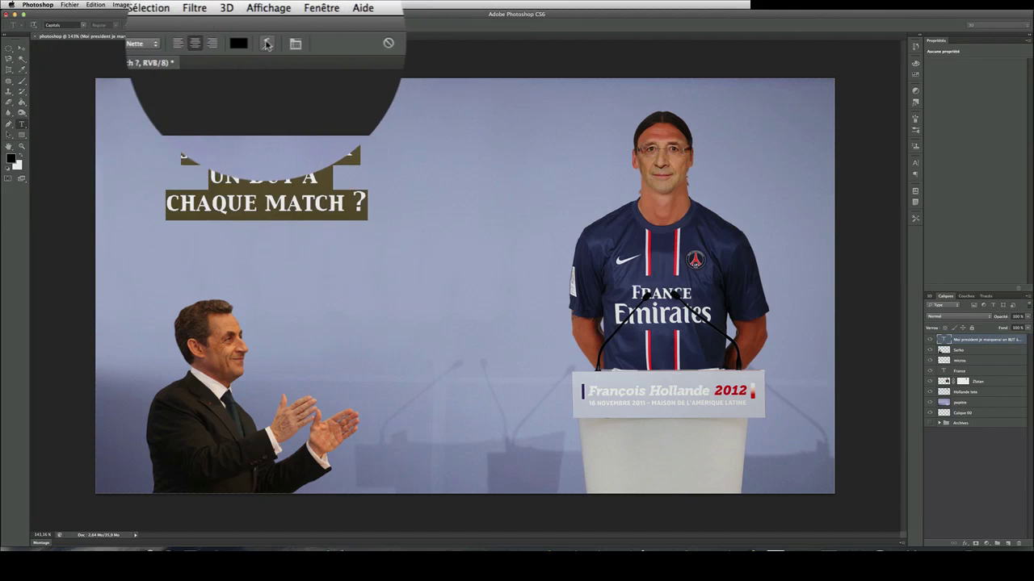
pyautogui.click(250, 25)
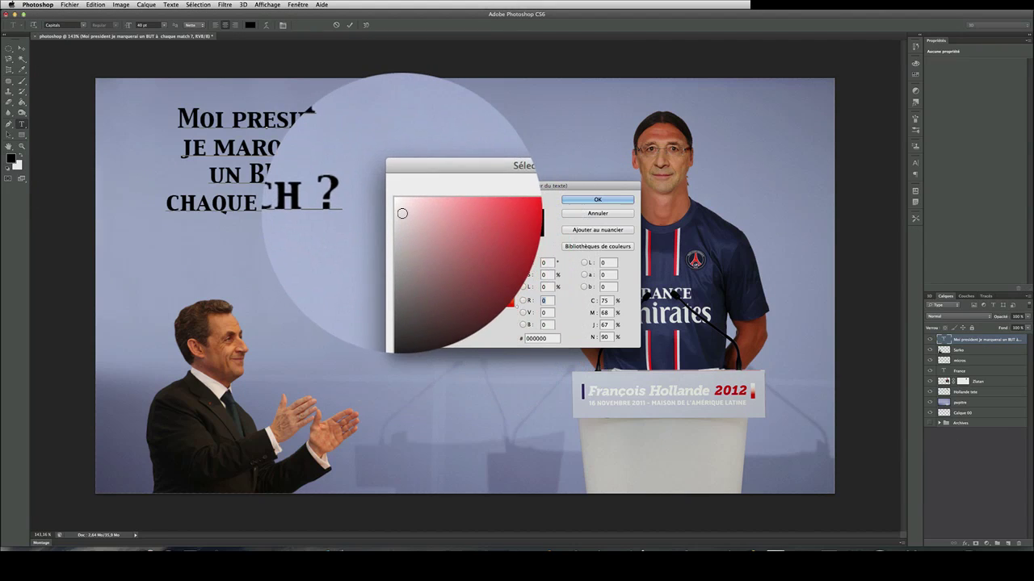
pyautogui.moveTo(401, 212); pyautogui.dragTo(383, 186)
pyautogui.click(616, 199)
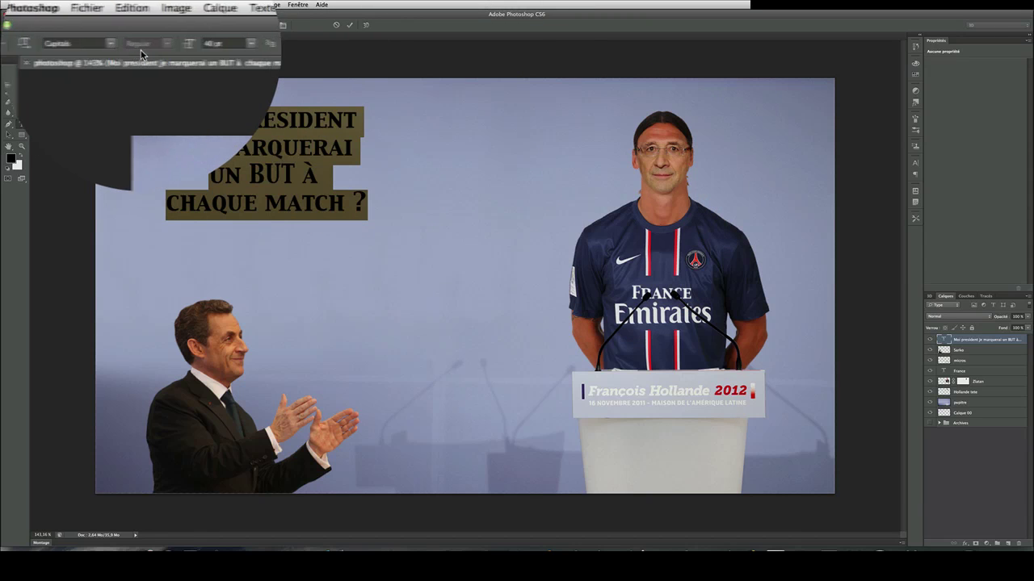
# Set the caption's font size to 60 pt and shift the text towards the empty background between the two men.
pyautogui.click(164, 49)
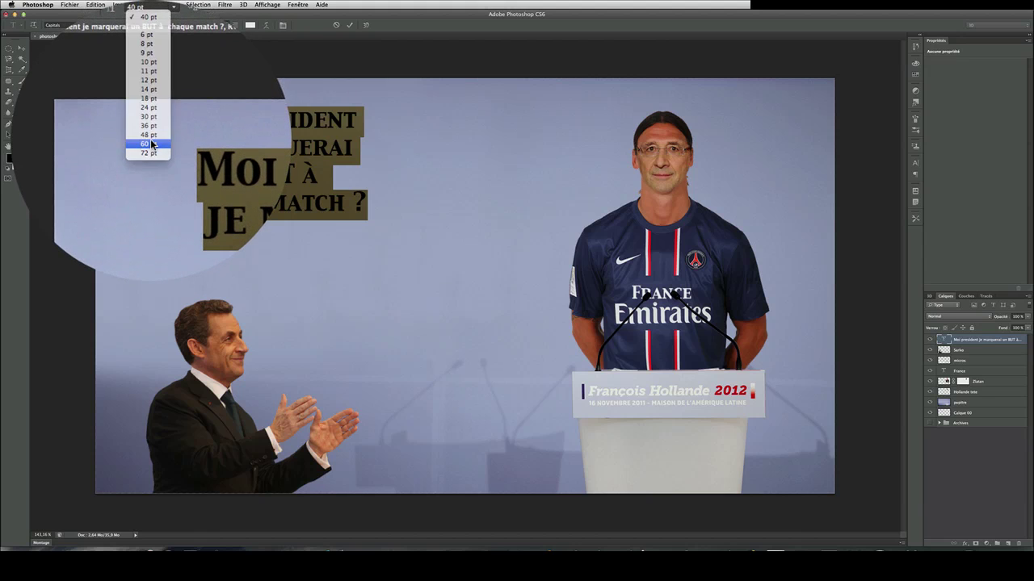
pyautogui.click(147, 143)
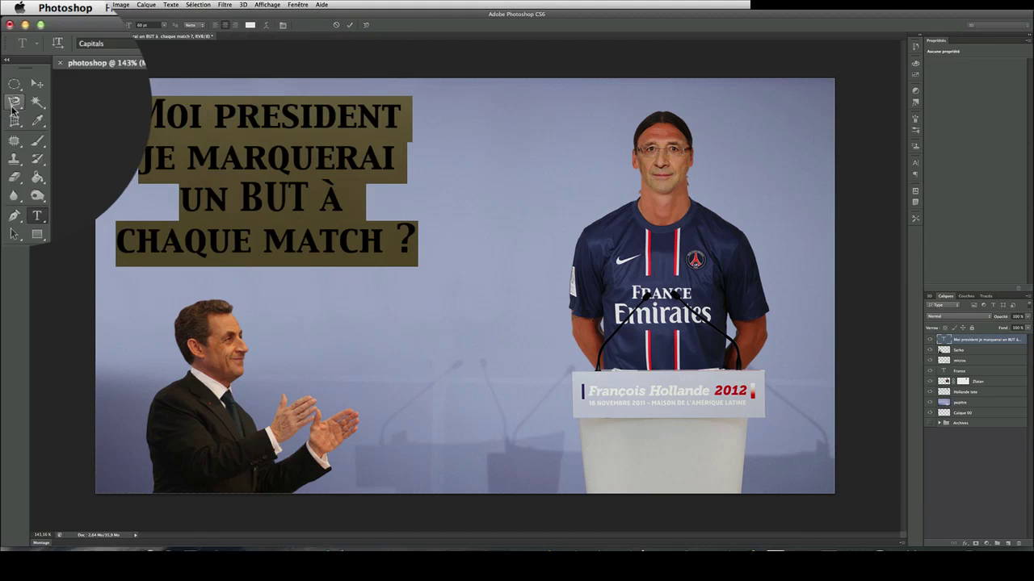
pyautogui.click(21, 48)
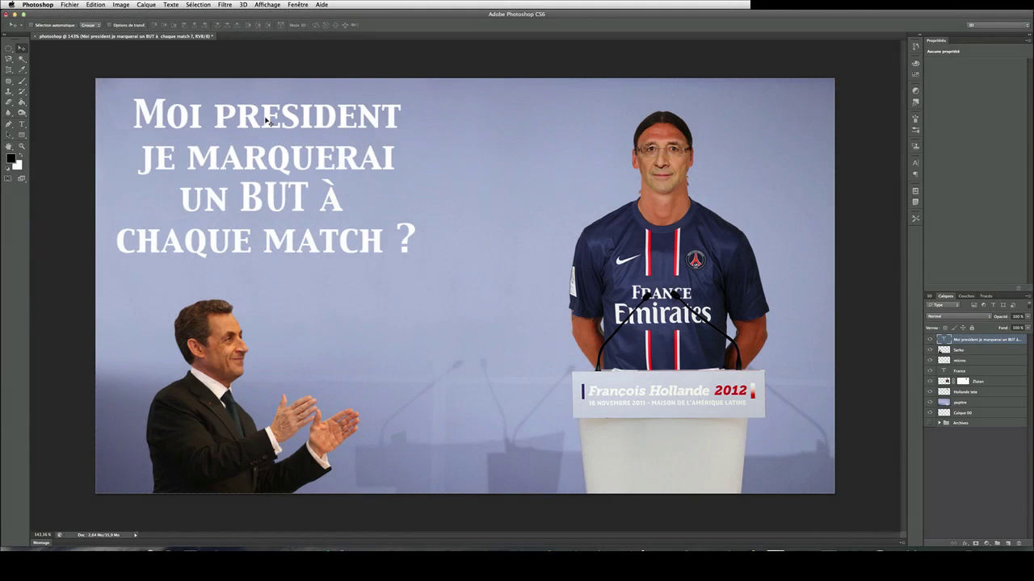
pyautogui.moveTo(270, 111); pyautogui.dragTo(348, 123)
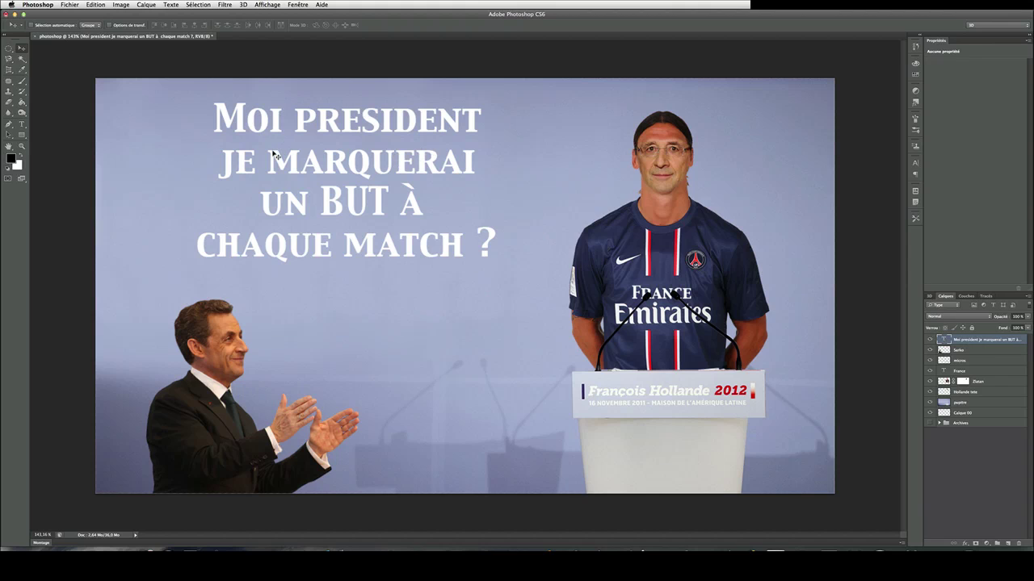
# Open the caption layer's blending options and move the dialog away from the text and the clapping man.
pyautogui.rightClick(969, 343)
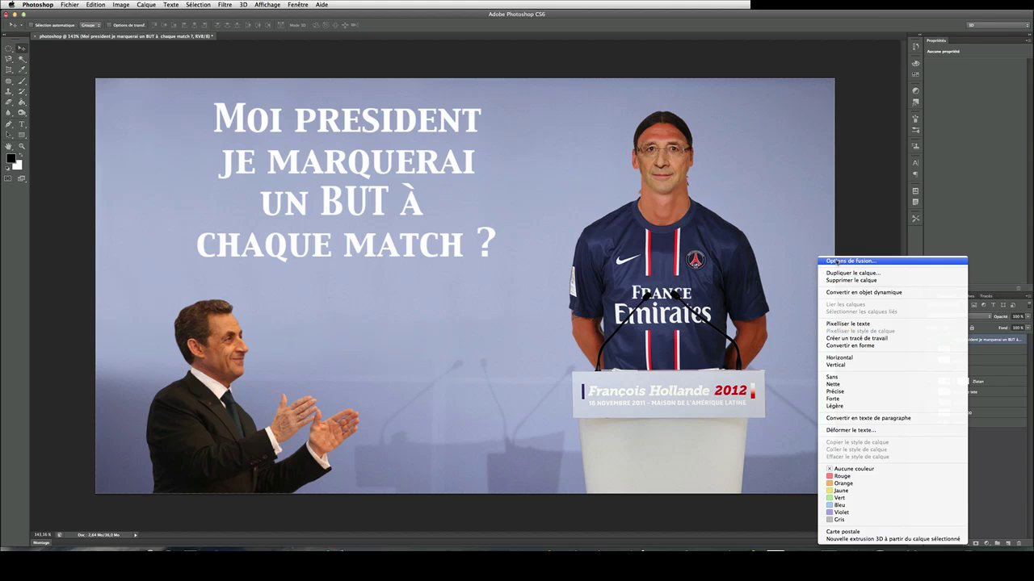
pyautogui.click(851, 260)
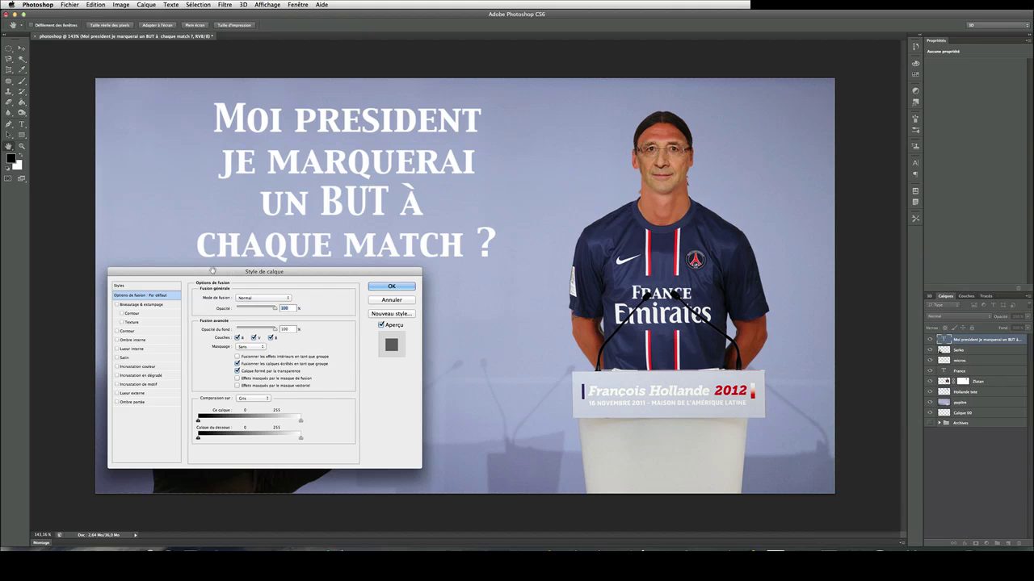
pyautogui.moveTo(213, 271); pyautogui.dragTo(617, 183)
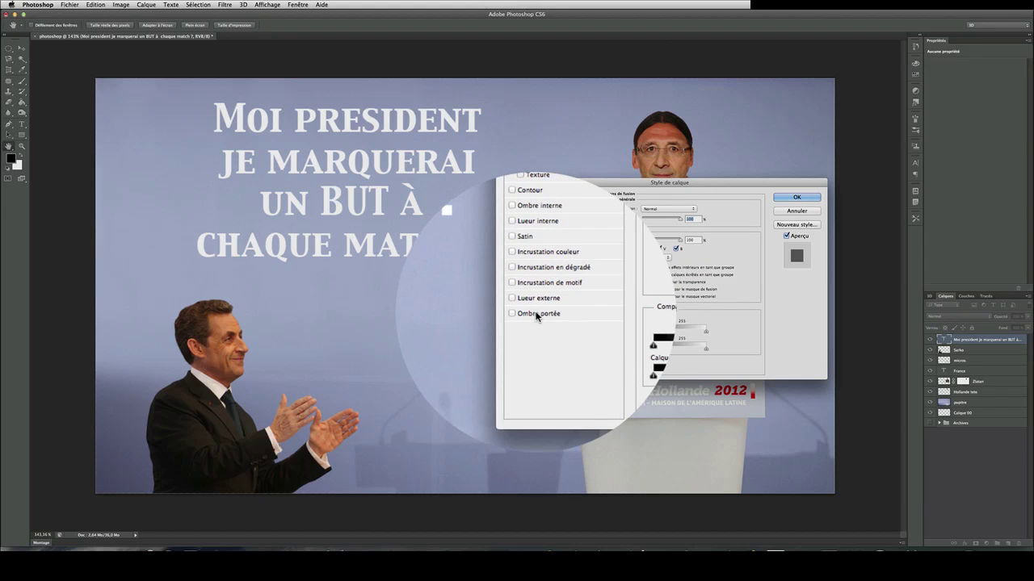
# Try a drop shadow and a bevel and emboss effect in turn on the caption, switching each off again.
pyautogui.click(536, 315)
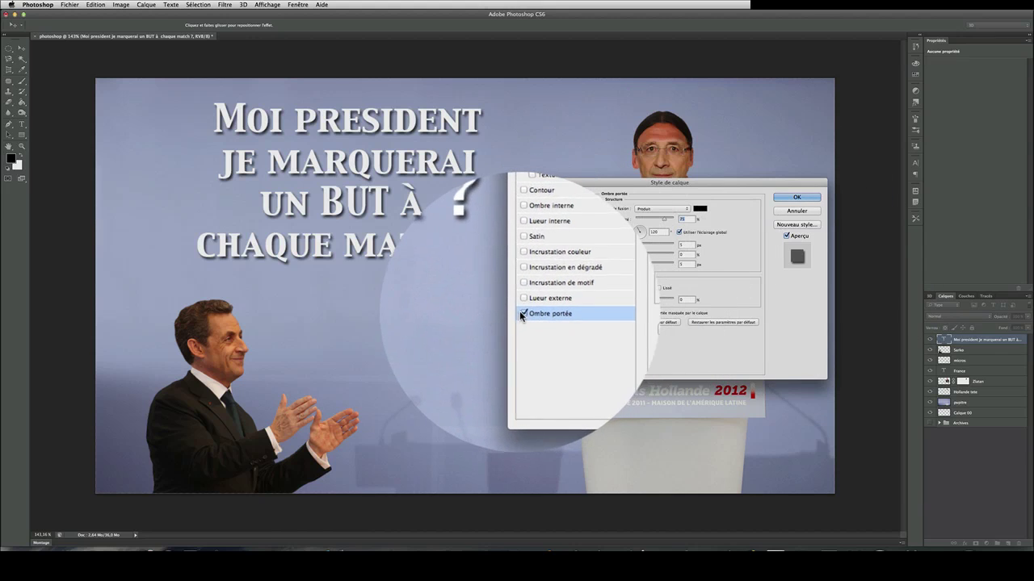
pyautogui.click(522, 315)
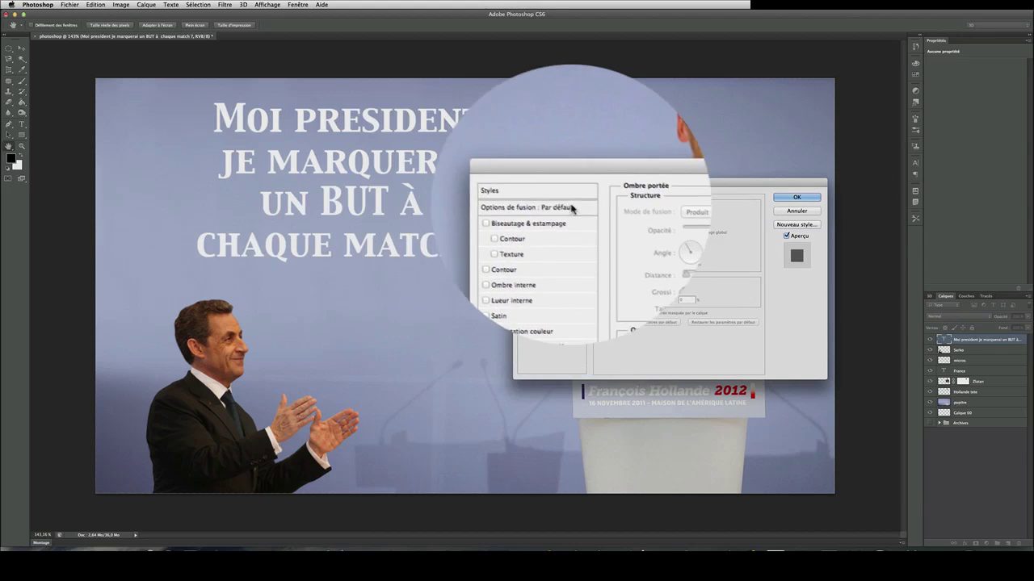
pyautogui.click(521, 216)
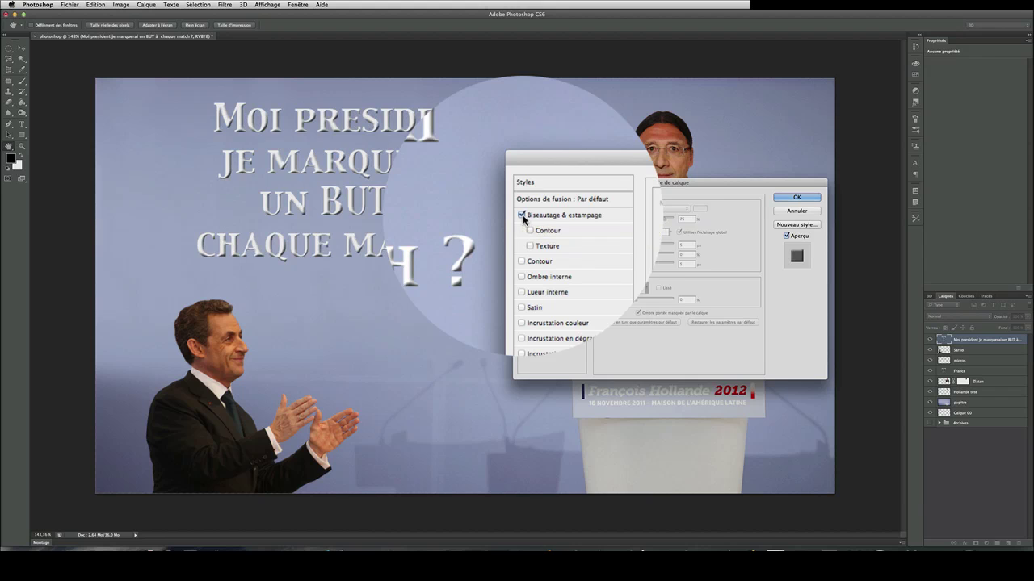
pyautogui.click(527, 226)
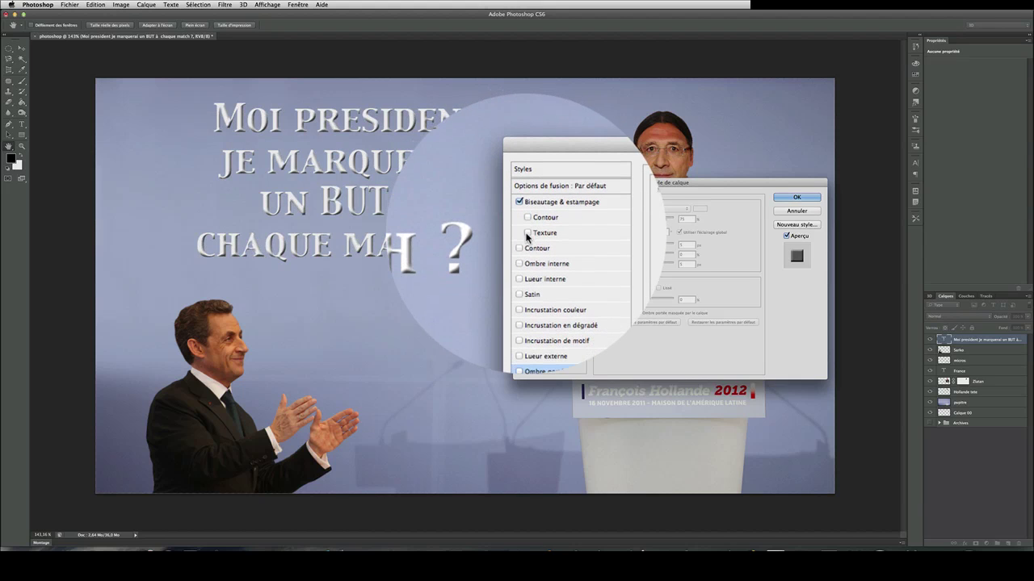
pyautogui.click(528, 235)
pyautogui.click(528, 234)
pyautogui.click(522, 210)
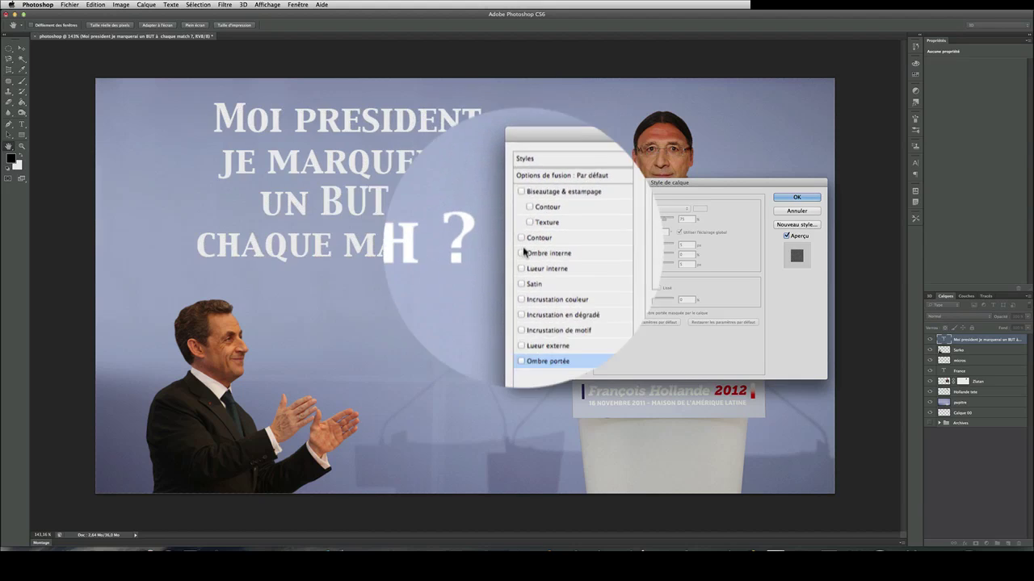
# Try a black outer stroke on the caption, inspect its size setting, and remove the stroke.
pyautogui.click(522, 242)
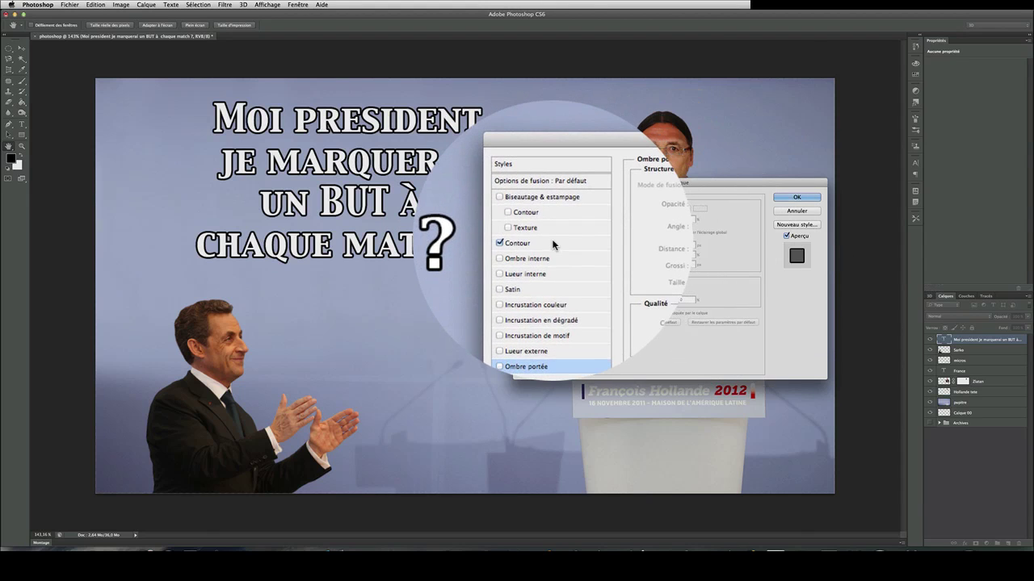
pyautogui.click(535, 243)
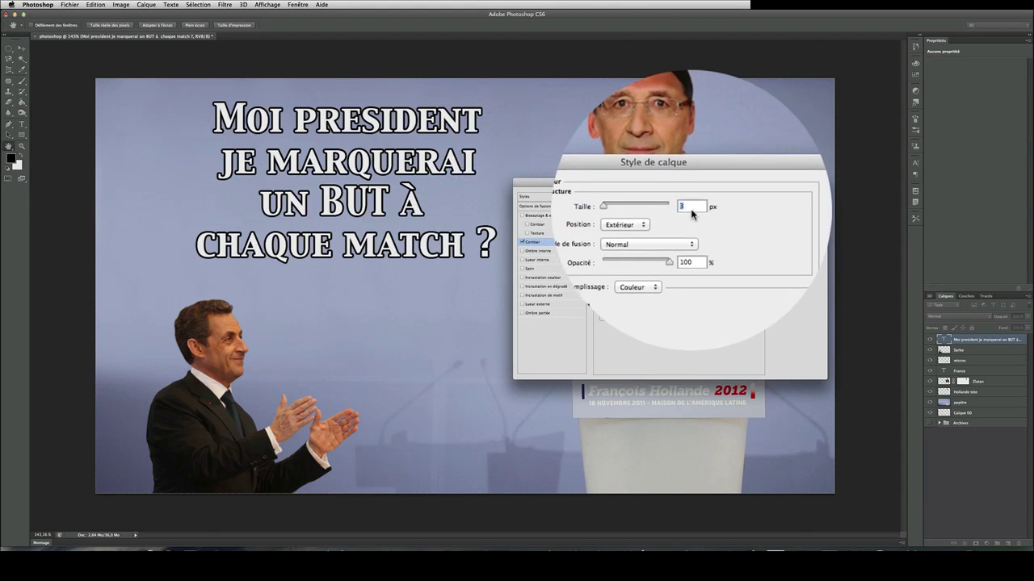
pyautogui.doubleClick(685, 208)
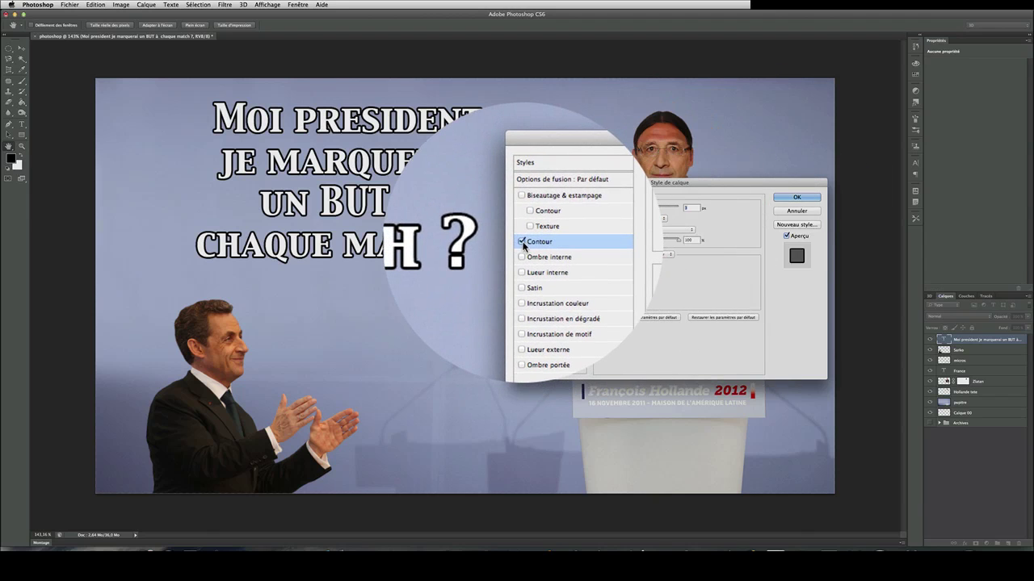
pyautogui.click(523, 228)
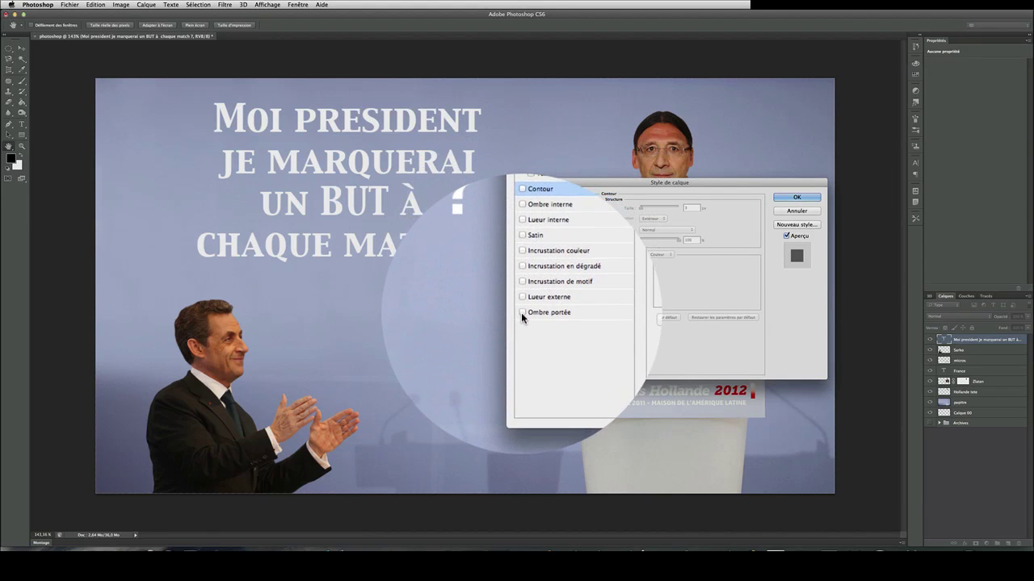
# Give the caption a drop shadow and a black outer stroke with a size of 1 px.
pyautogui.click(521, 312)
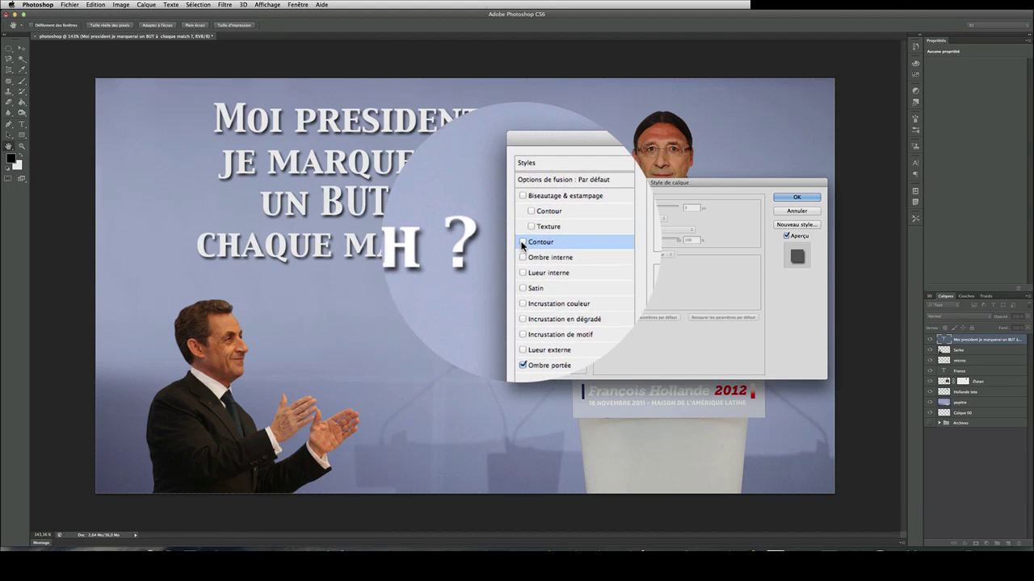
pyautogui.click(523, 242)
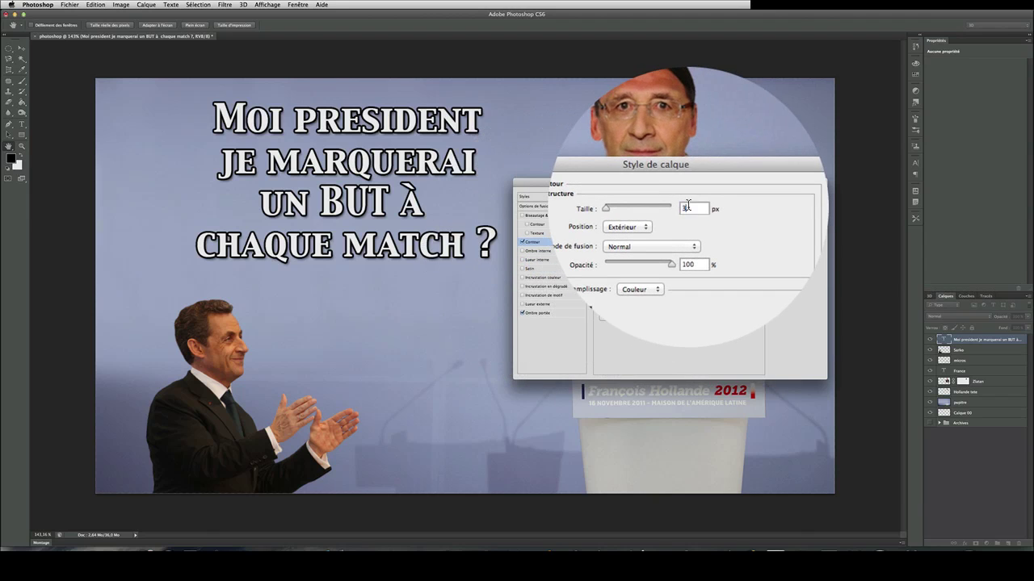
pyautogui.write('1')
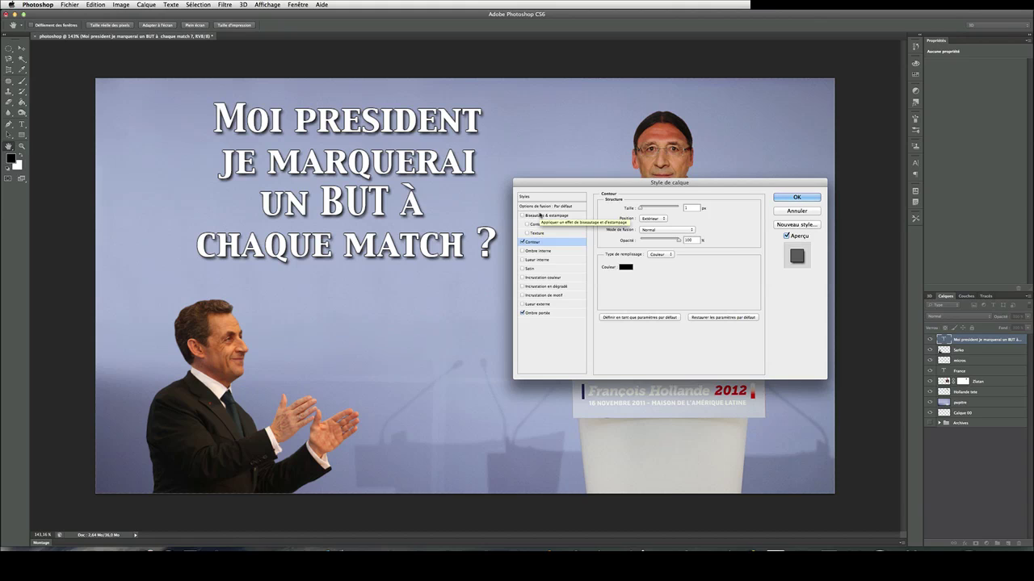
# Try an inner bevel on the caption together with its stroke and drop shadow, and switch the bevel off.
pyautogui.click(539, 215)
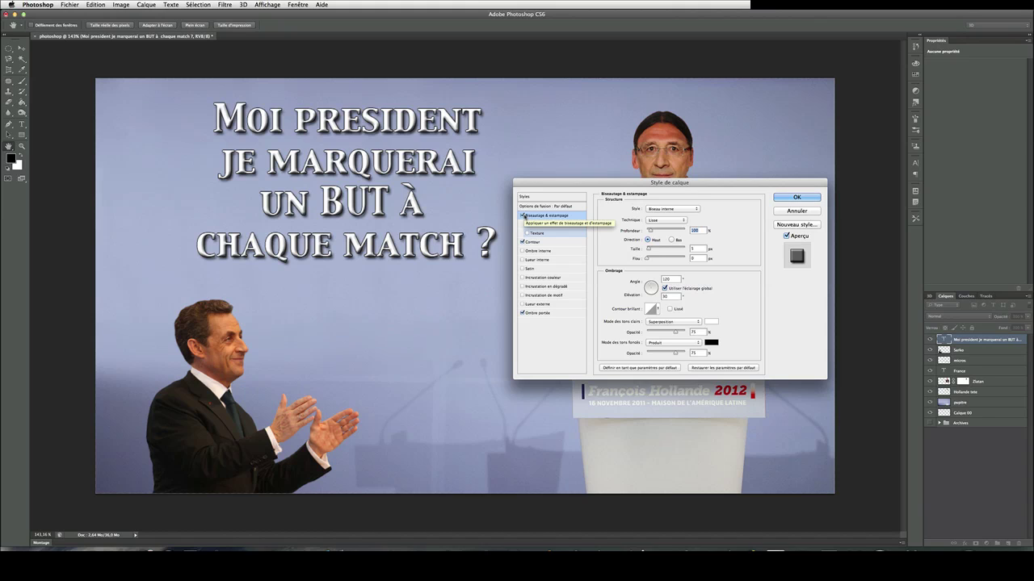
pyautogui.click(526, 216)
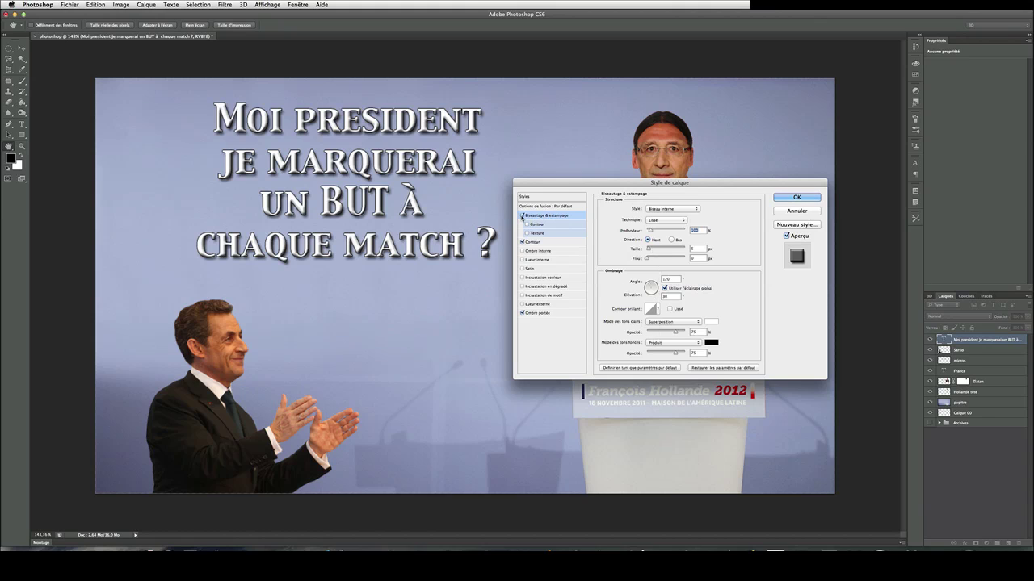
pyautogui.click(522, 216)
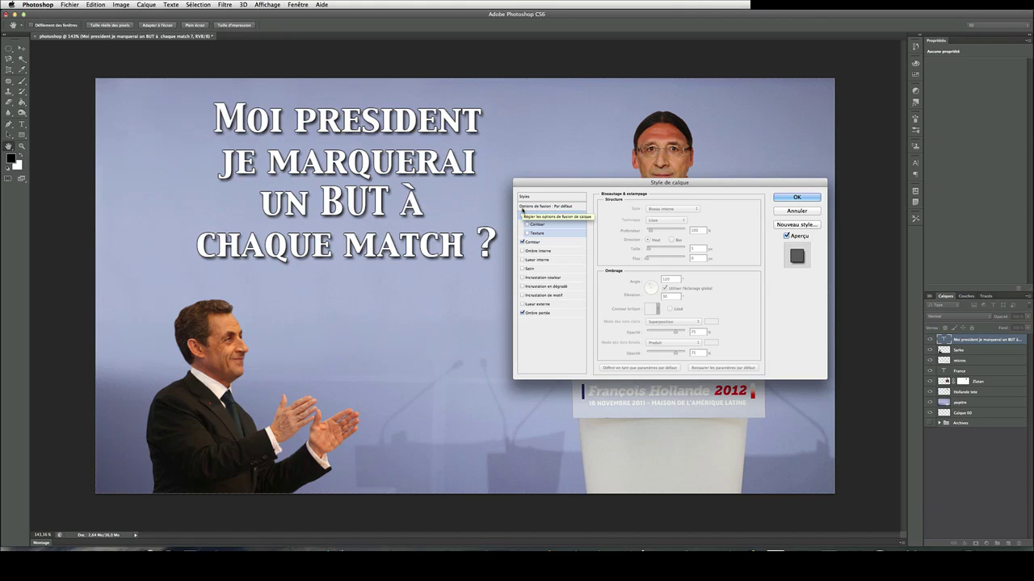
# Apply the caption's stroke and drop shadow, then review these effects on its layer.
pyautogui.click(794, 198)
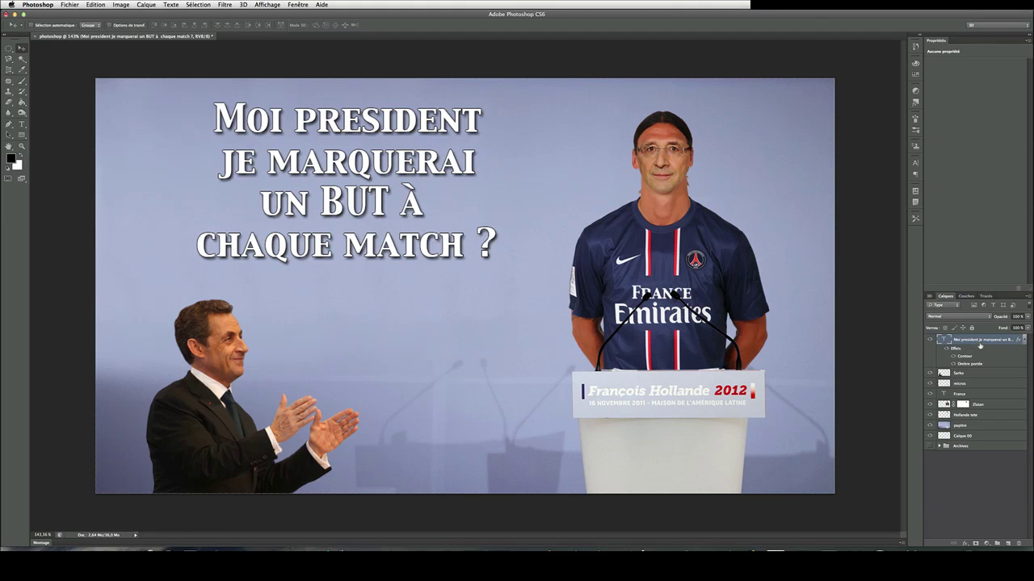
pyautogui.click(920, 345)
pyautogui.click(893, 351)
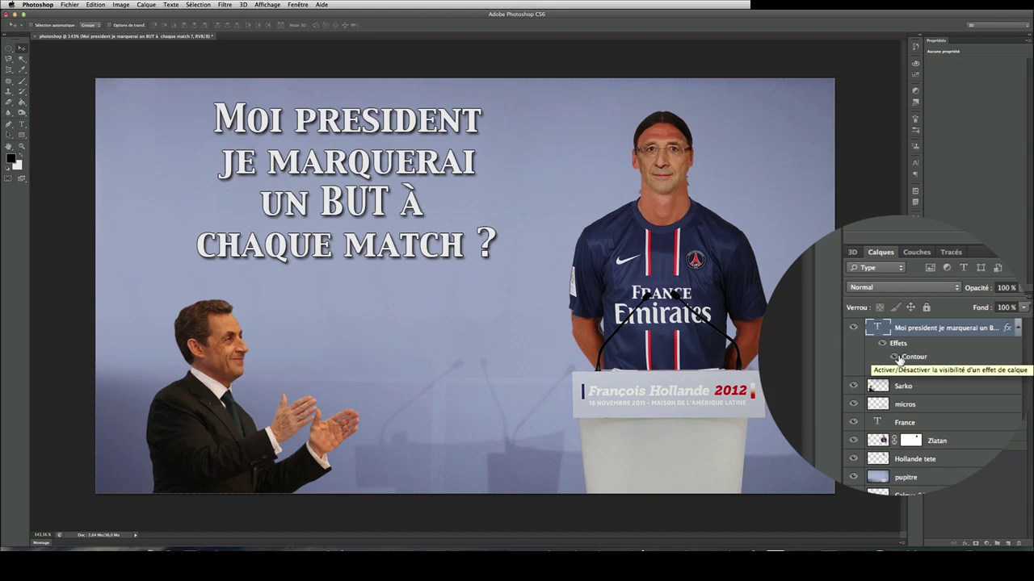
# Reopen the caption text for editing, look at its character settings, and leave the text as it is.
pyautogui.doubleClick(877, 340)
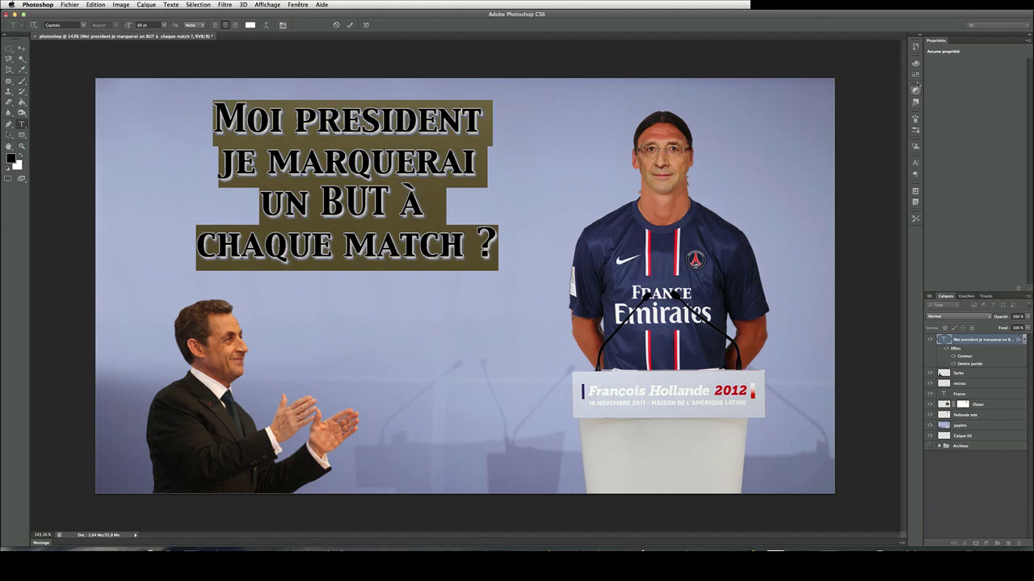
pyautogui.click(893, 165)
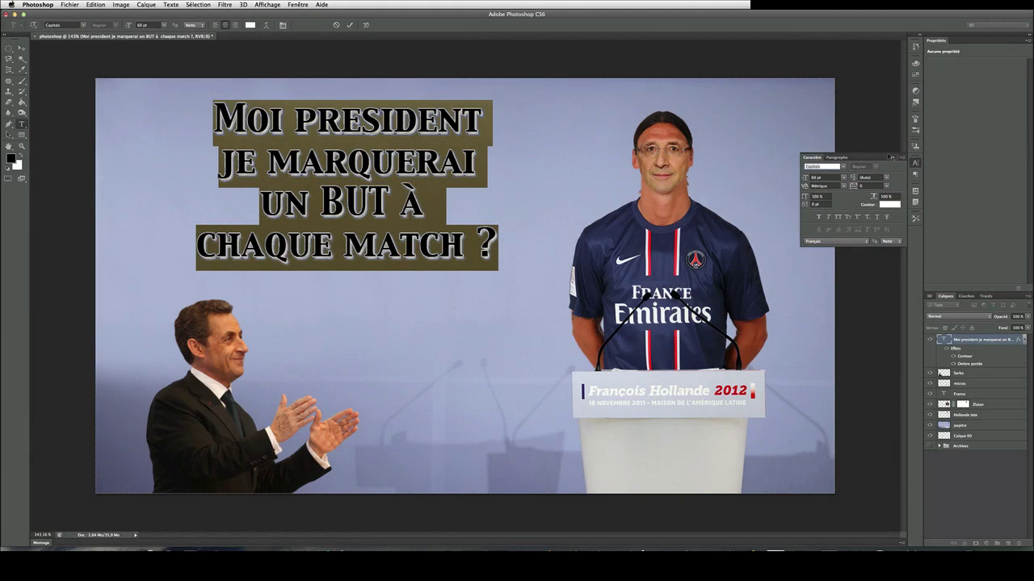
pyautogui.click(893, 156)
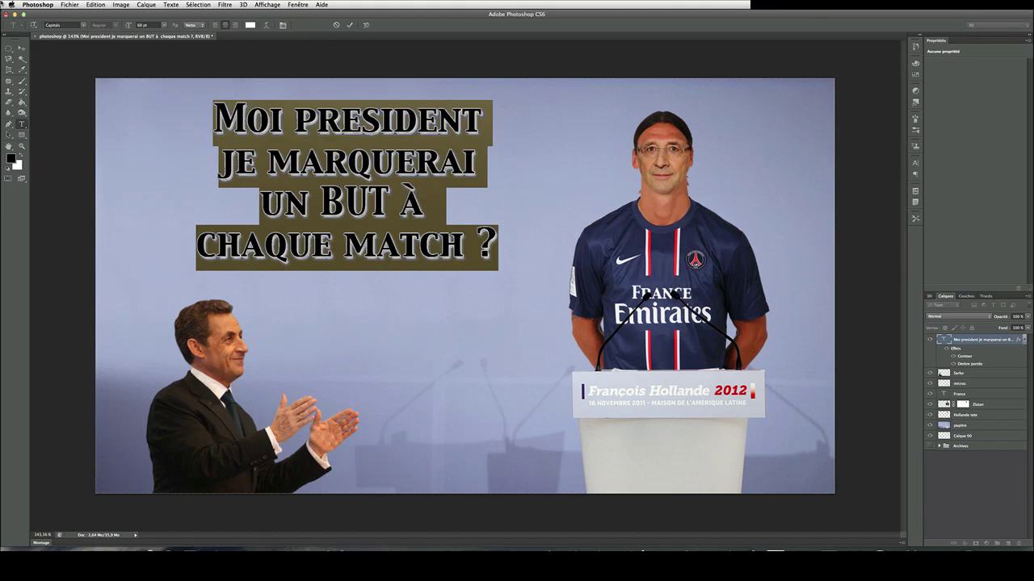
pyautogui.click(22, 48)
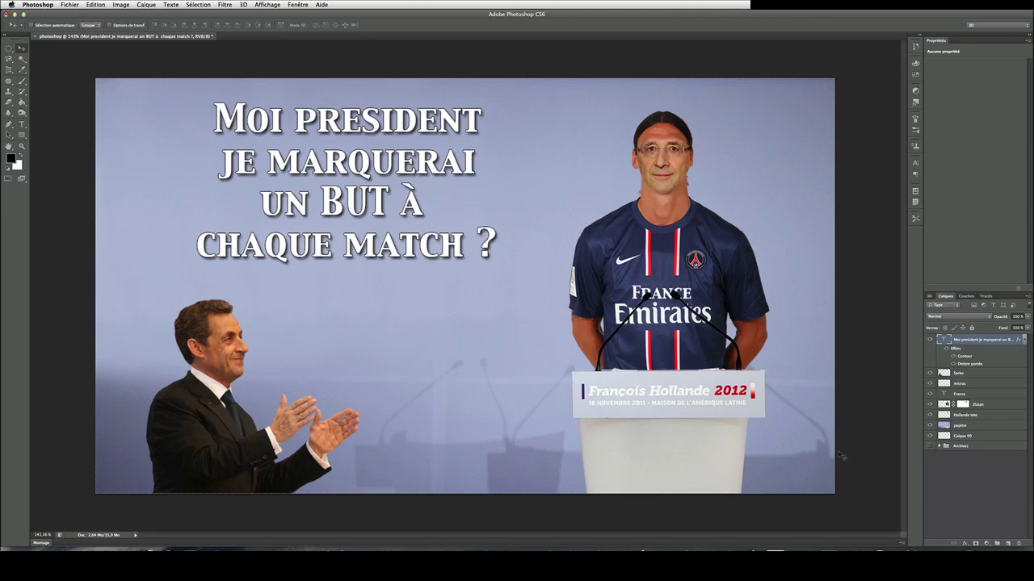
# Add a new layer and start a text below the caption with a font size of 18 pt.
pyautogui.click(1008, 544)
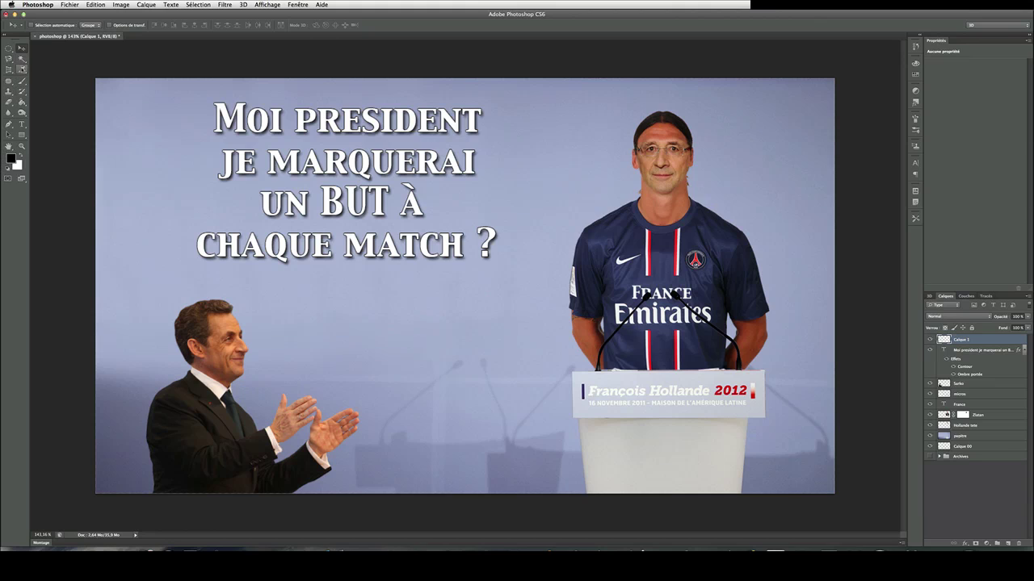
pyautogui.click(22, 123)
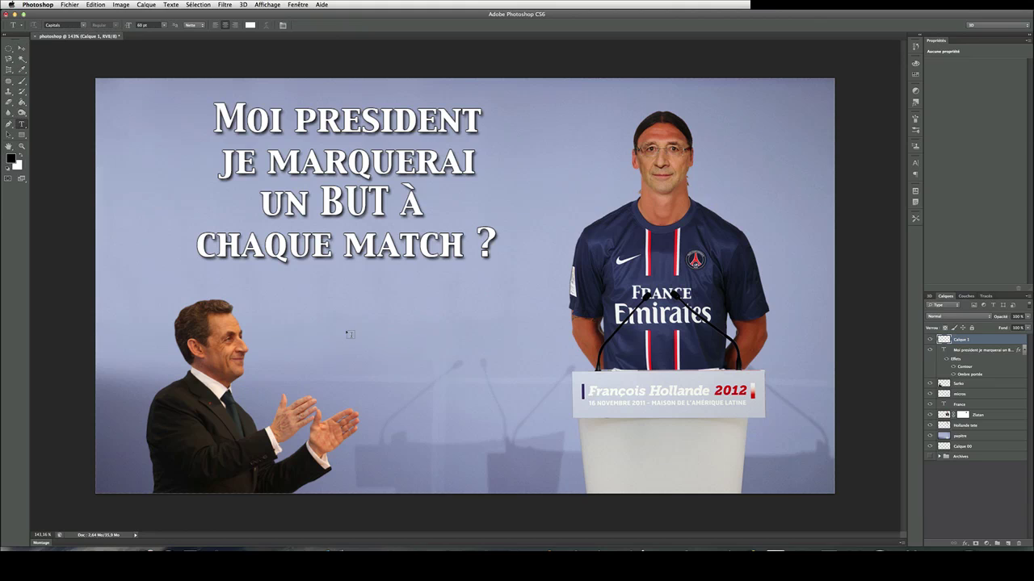
pyautogui.click(392, 319)
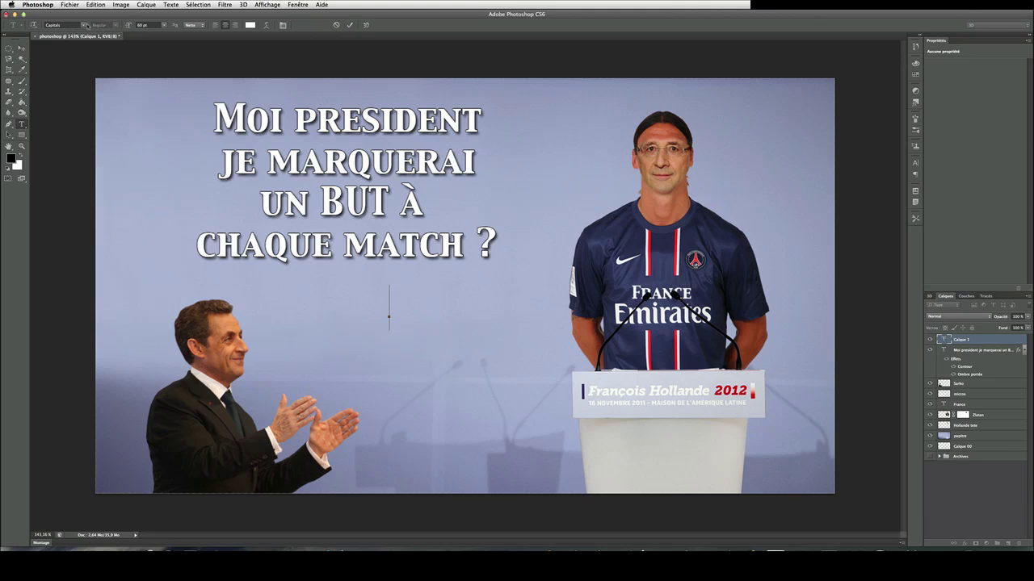
pyautogui.click(165, 25)
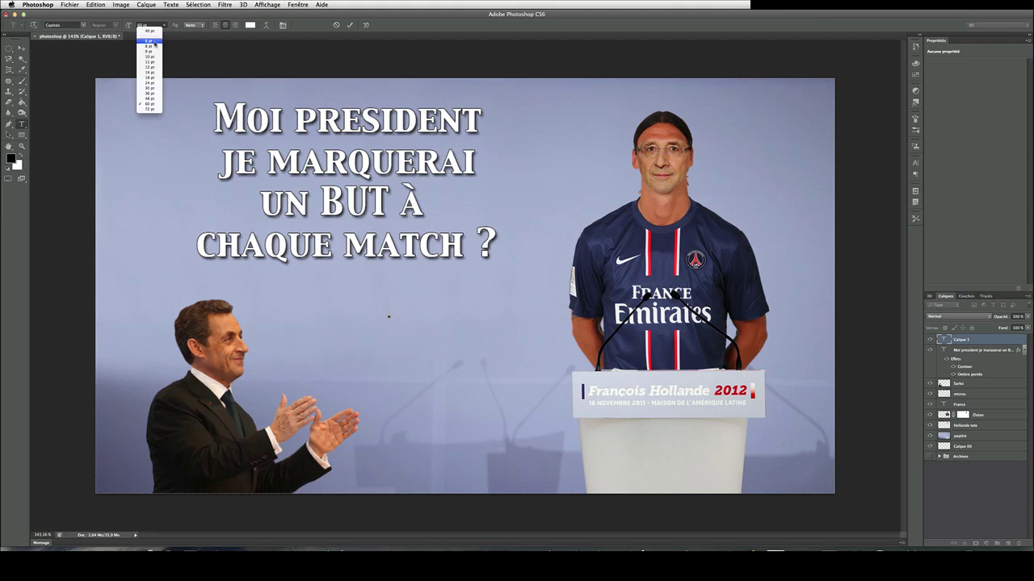
pyautogui.click(150, 83)
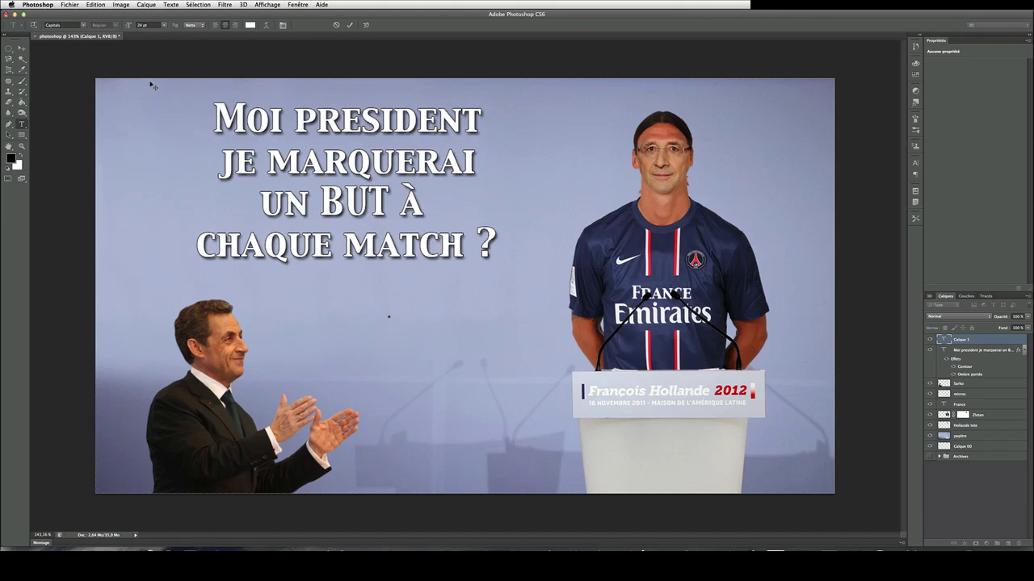
pyautogui.click(164, 25)
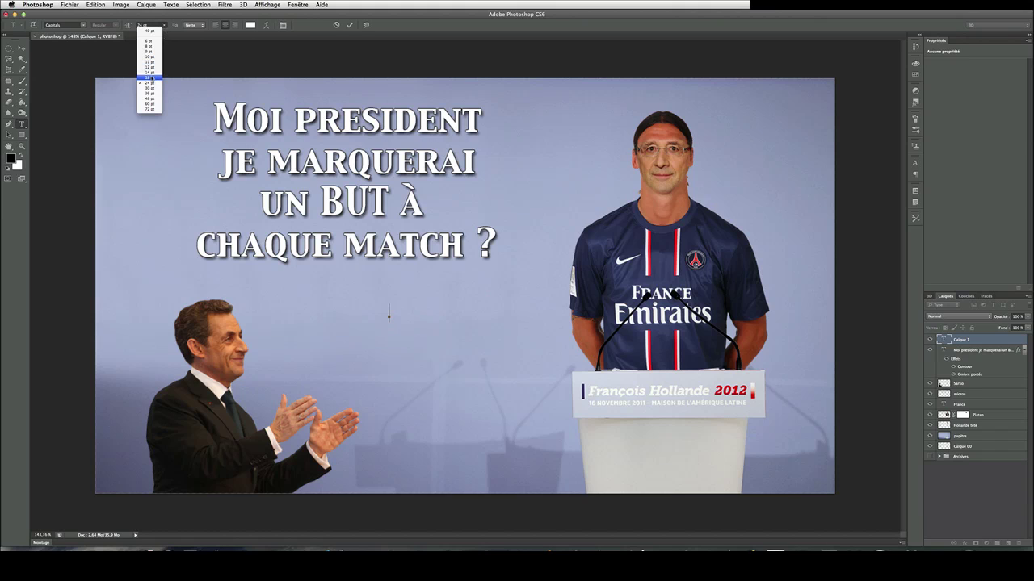
pyautogui.click(154, 81)
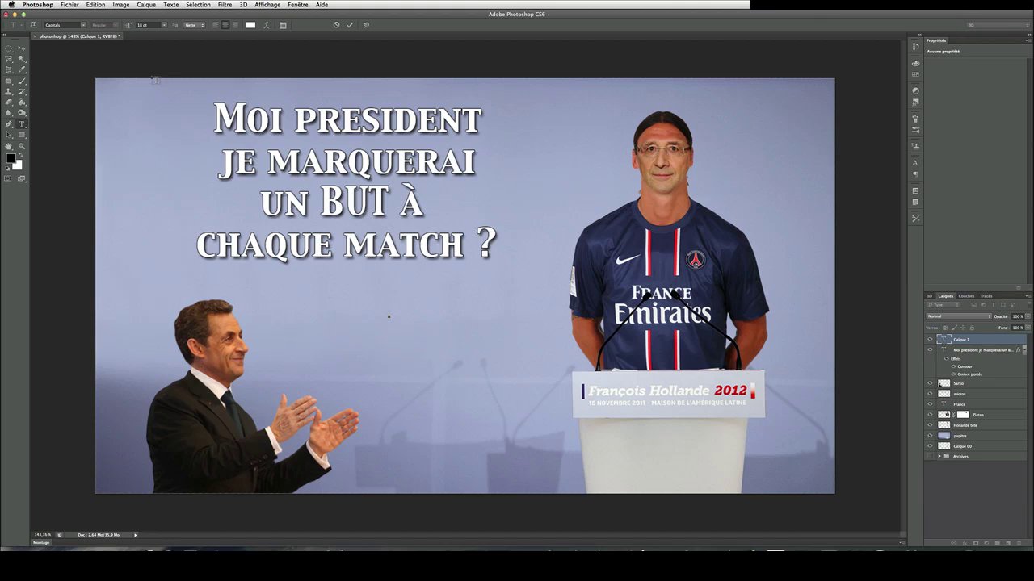
# Write "Enfin je peux manger au Fouquet's tous les soirs sans me cacher !" as the small text below the caption.
pyautogui.click(388, 315)
pyautogui.write('Enfin je peux manger au')
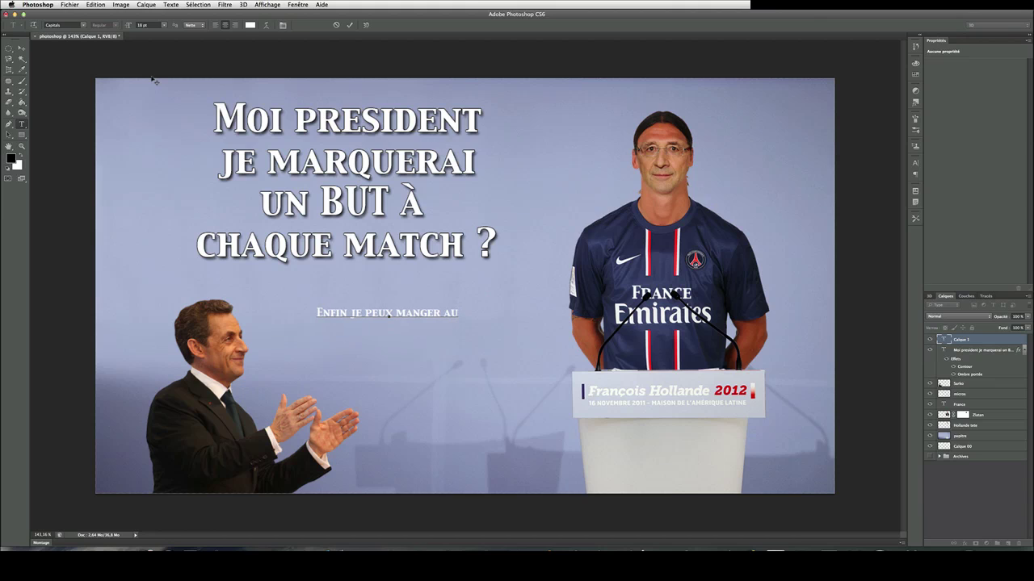
pyautogui.write(' F')
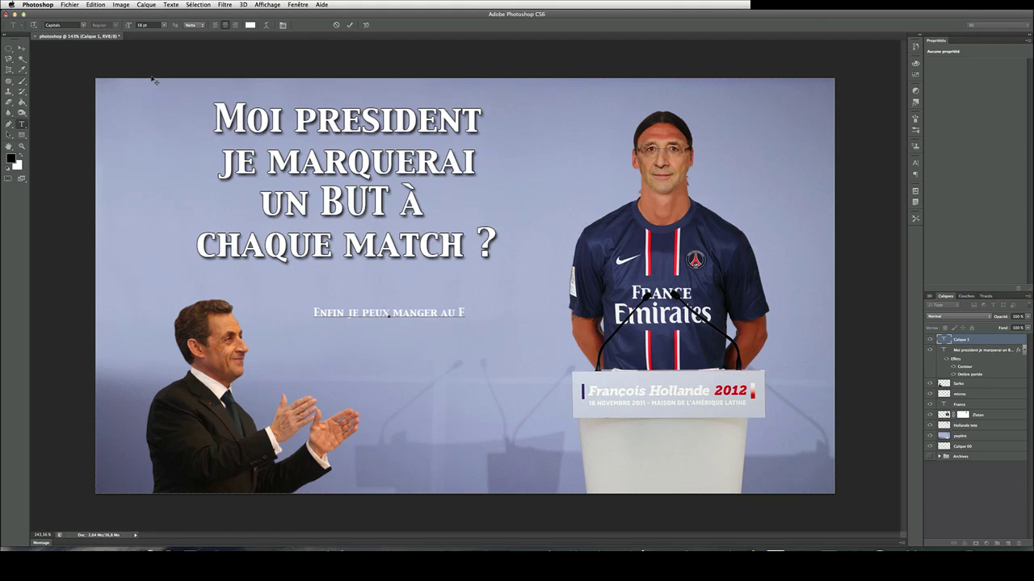
pyautogui.write('ou')
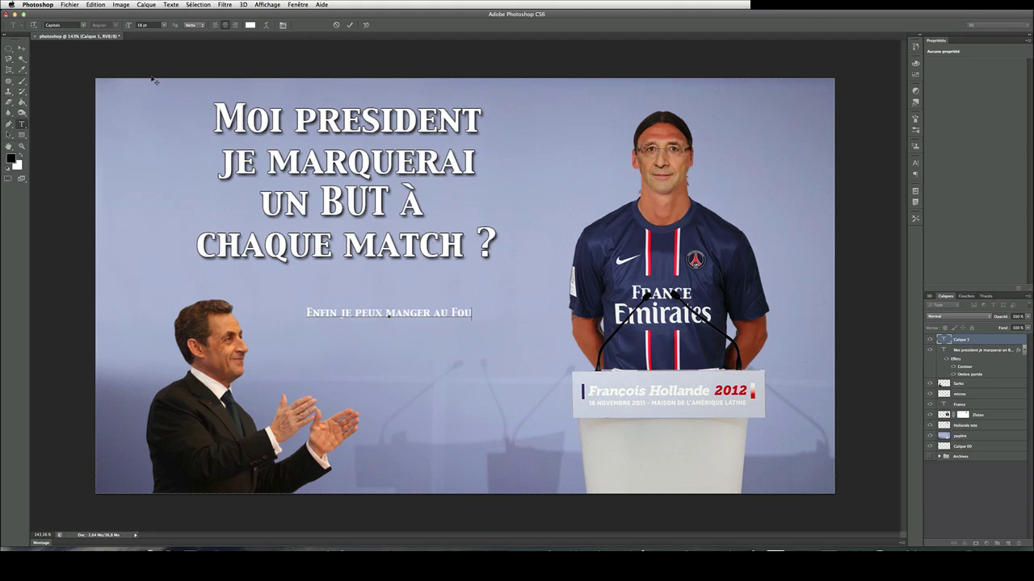
pyautogui.write("quet's")
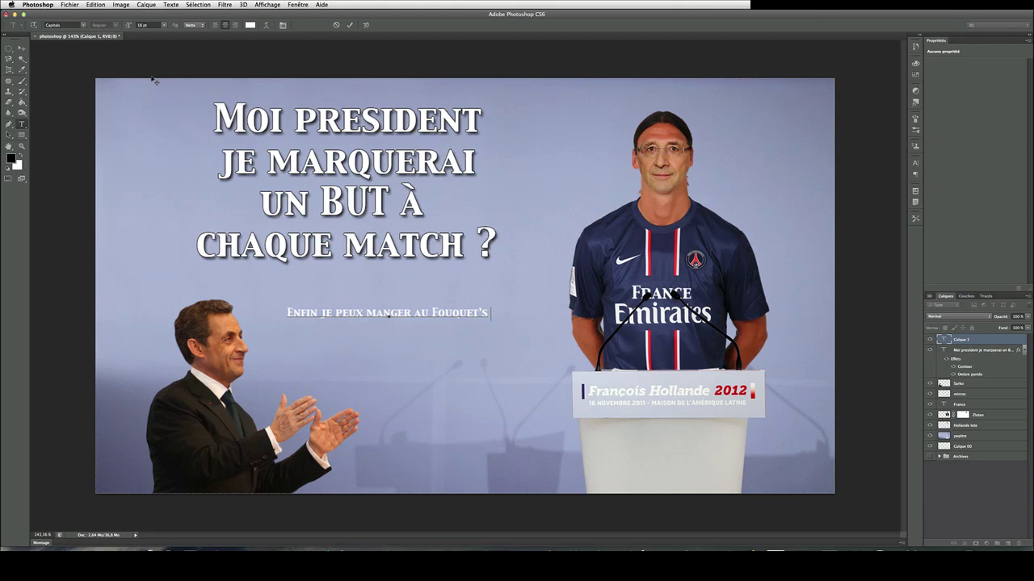
pyautogui.write(' tou')
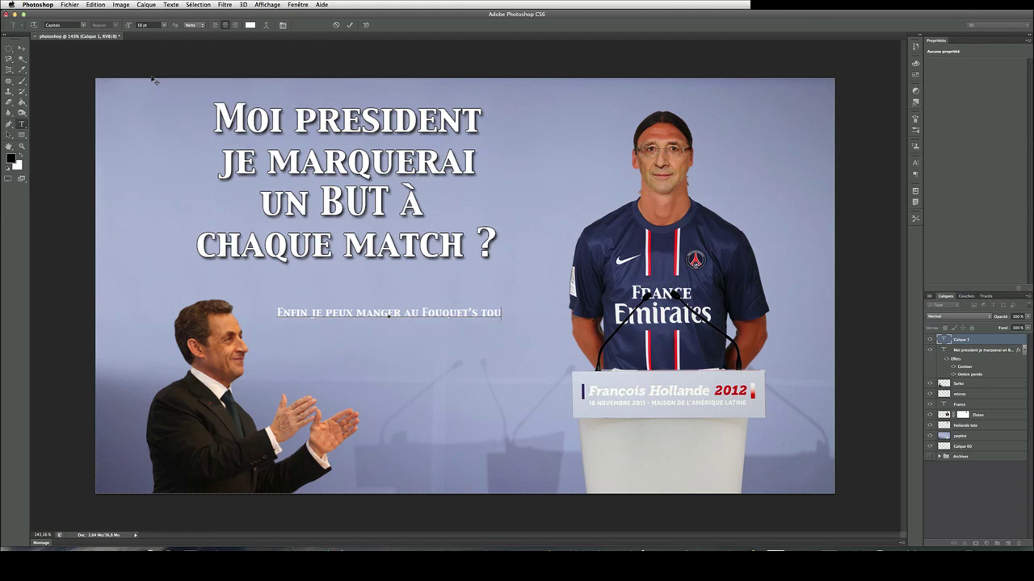
pyautogui.write('s le')
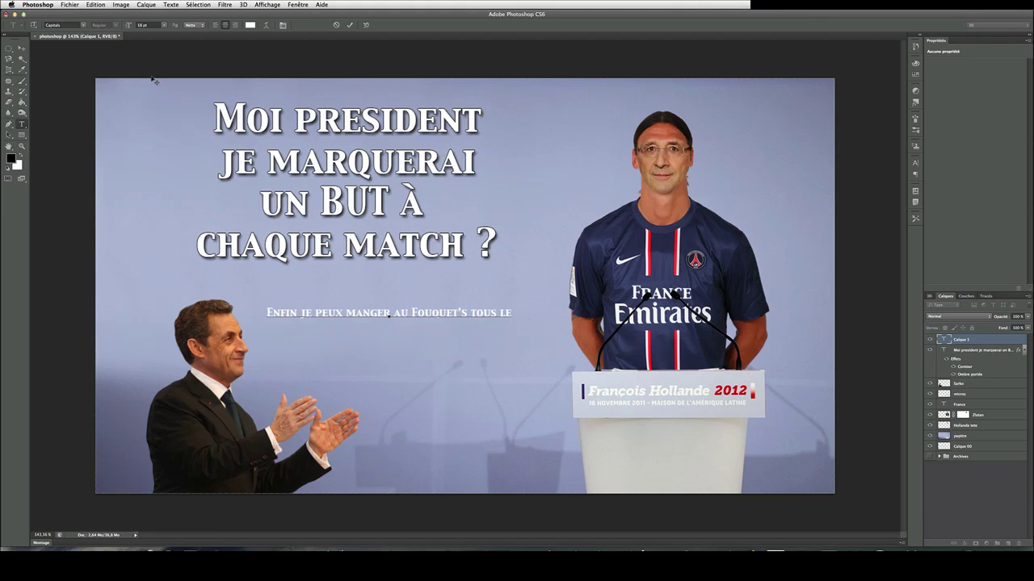
pyautogui.write('s soir')
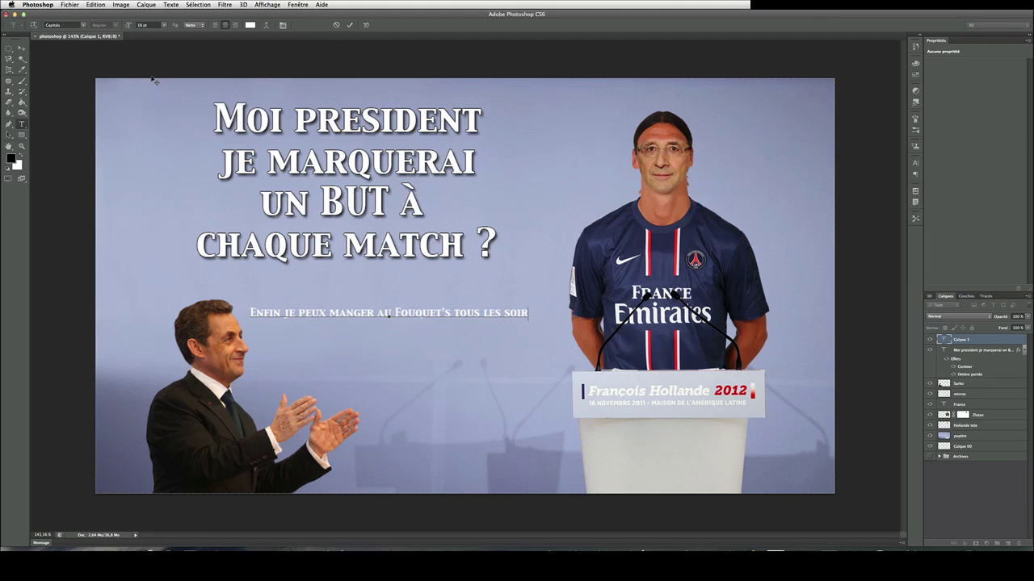
pyautogui.write('s sans')
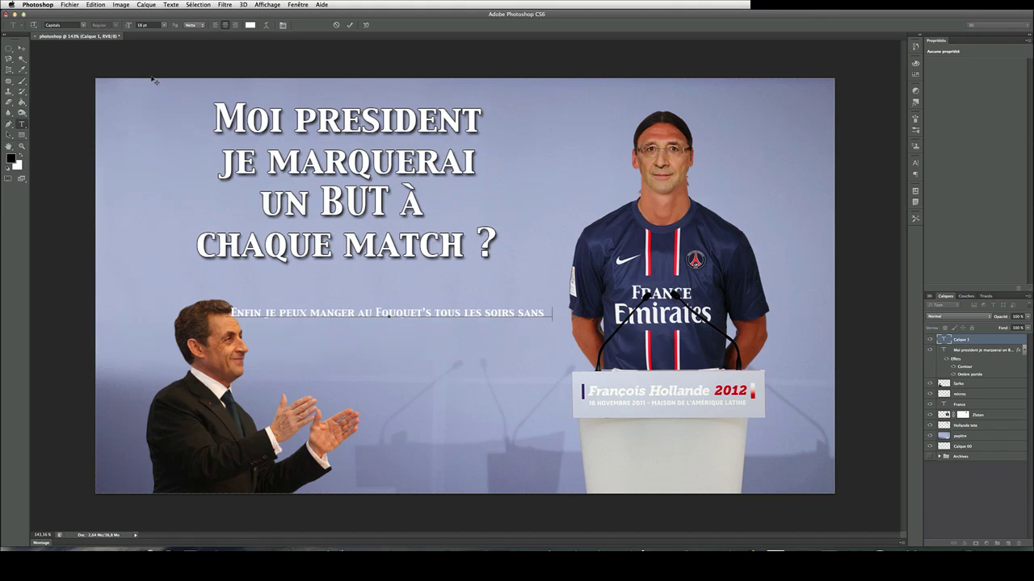
pyautogui.write(' me c')
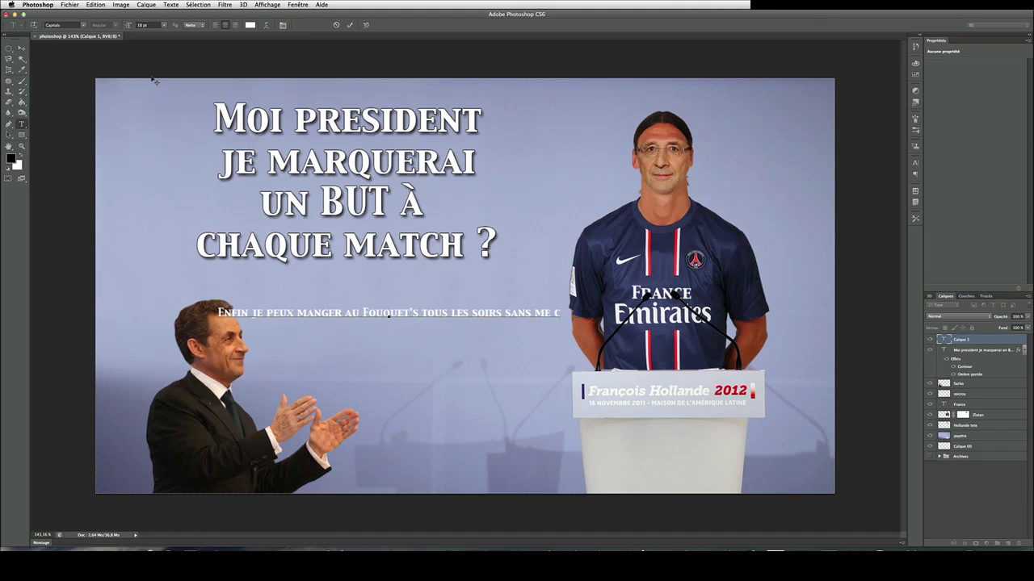
pyautogui.write('ache')
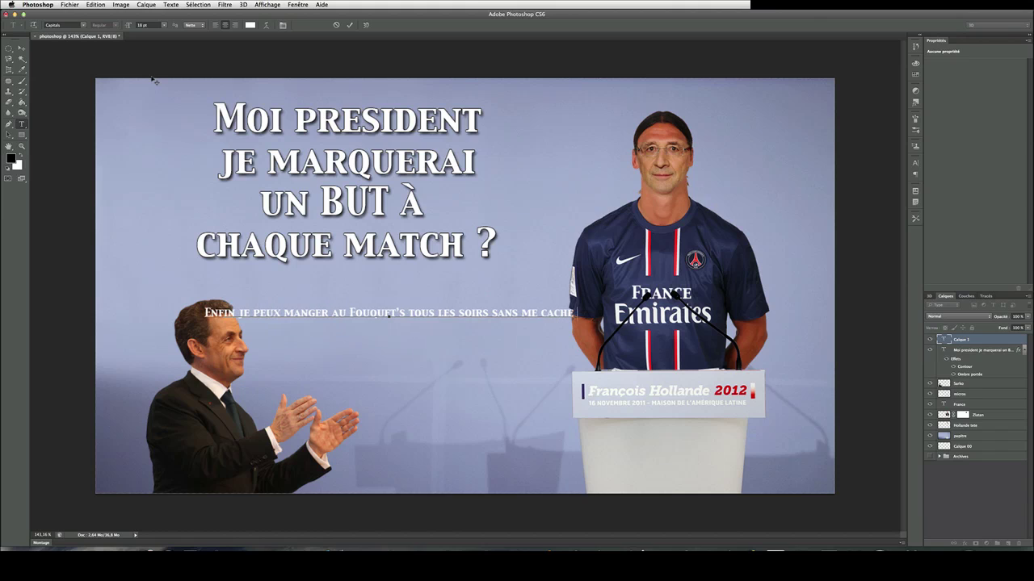
pyautogui.write('r !')
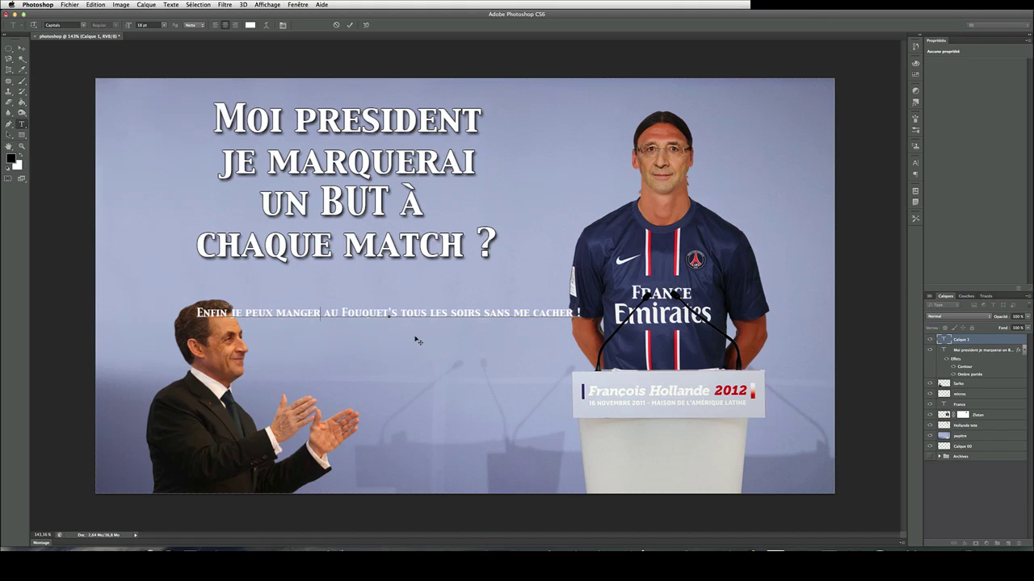
# Split the small text into three lines, breaking it after "manger" and after "soirs".
pyautogui.press('Return')
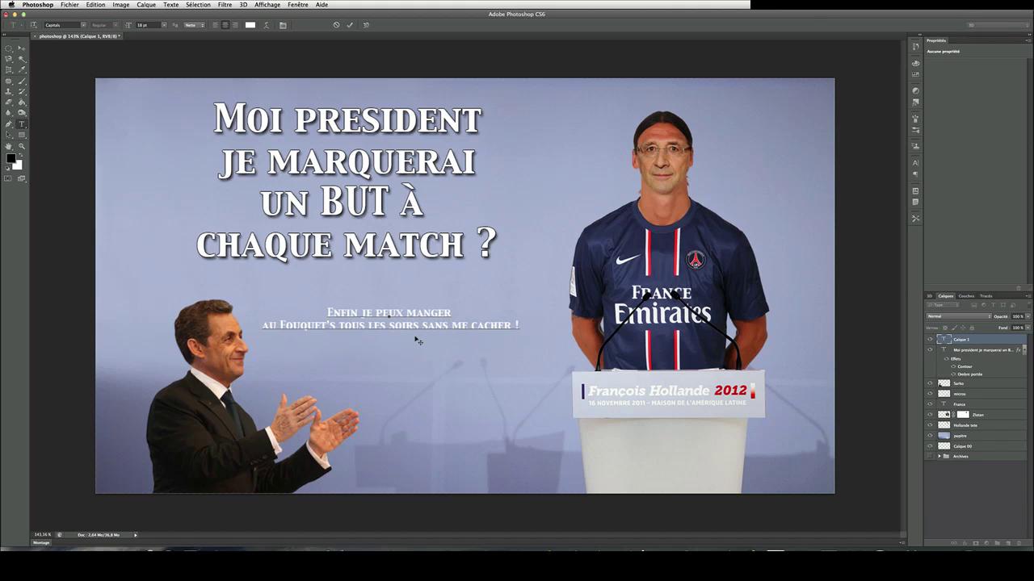
pyautogui.press('Right')
pyautogui.press('Right')
pyautogui.press('Right')
pyautogui.press('Right')
pyautogui.press('Right')
pyautogui.press('Right')
pyautogui.press('Right')
pyautogui.press('Right')
pyautogui.press('Right')
pyautogui.press('Return')
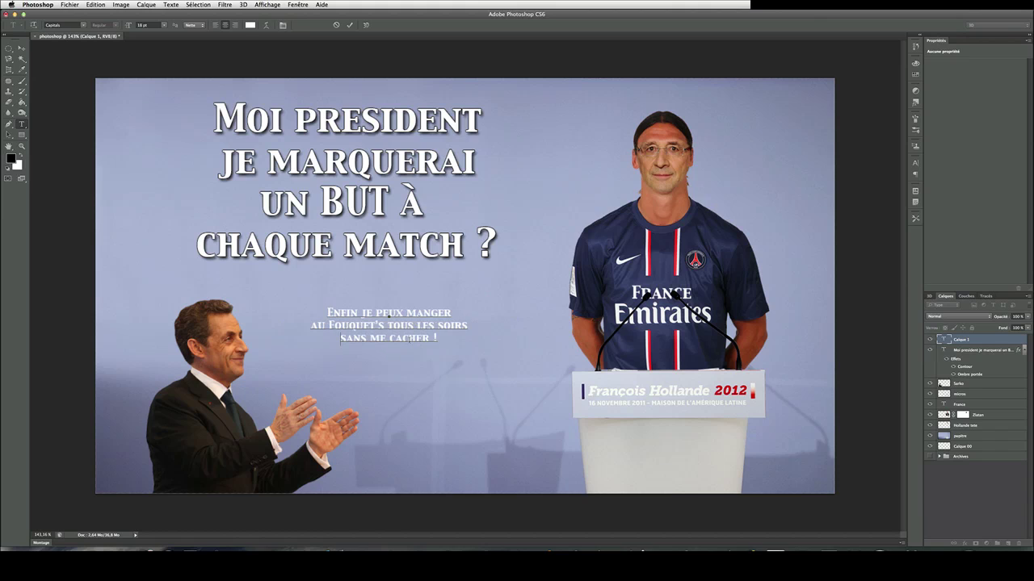
# Change the colour of the whole three-line text to black (000000).
pyautogui.moveTo(443, 337); pyautogui.dragTo(326, 313)
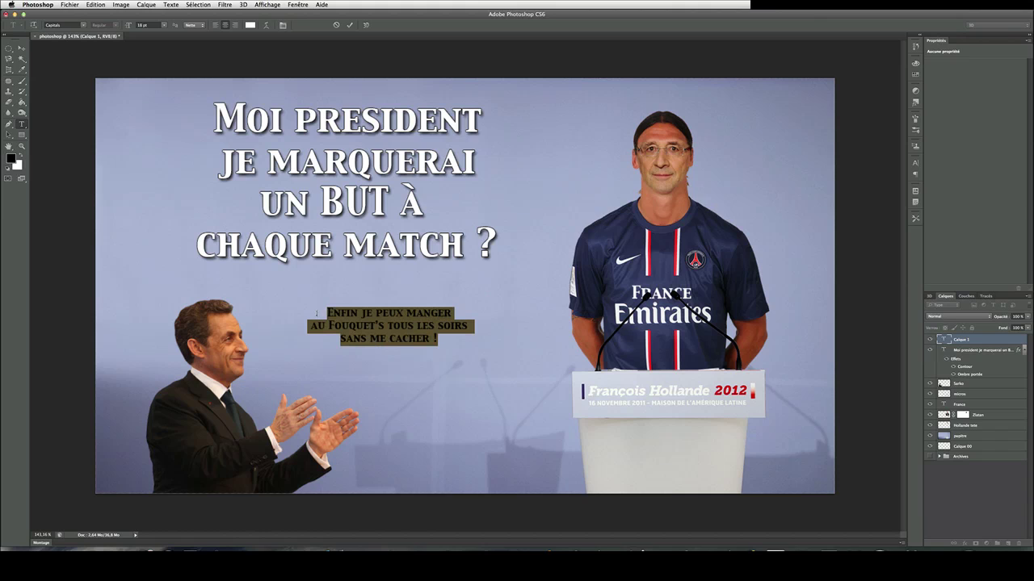
pyautogui.click(251, 25)
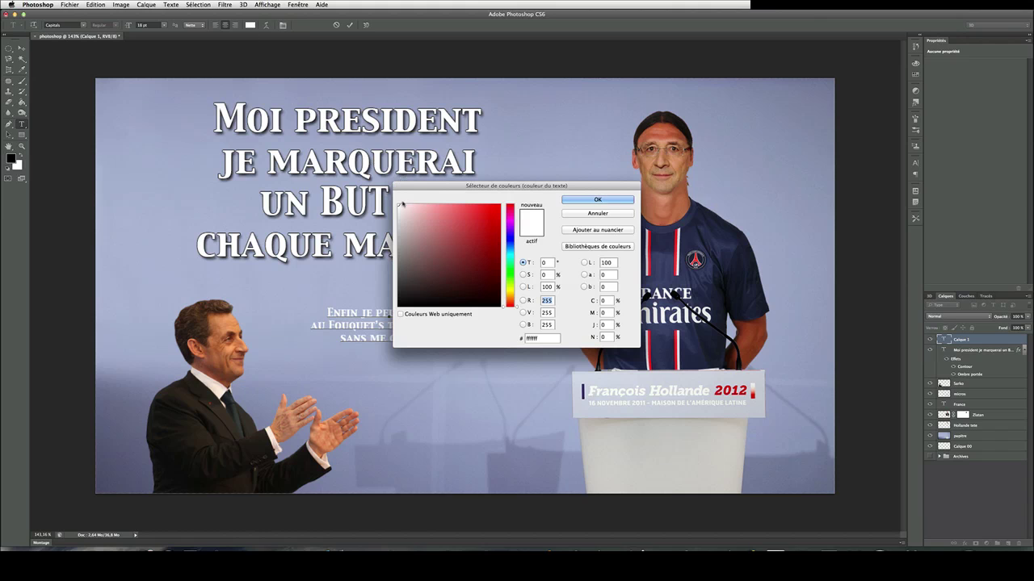
pyautogui.moveTo(390, 283); pyautogui.dragTo(395, 312)
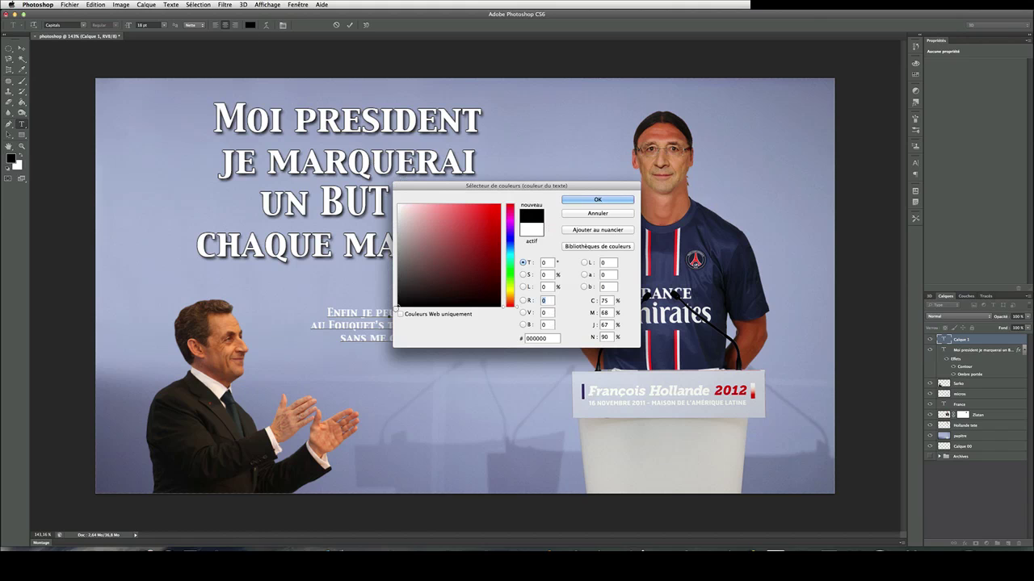
pyautogui.click(595, 200)
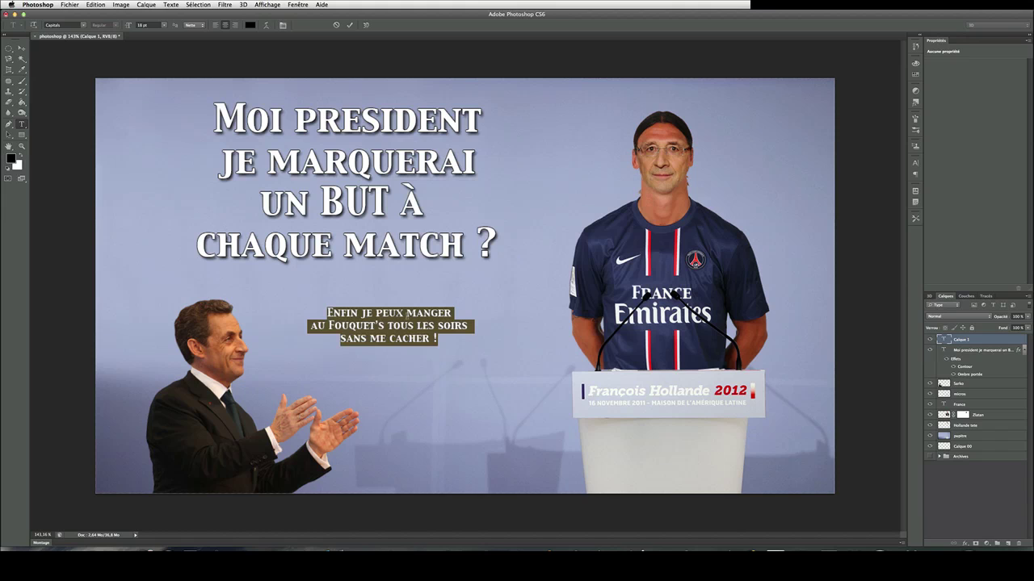
# Try faux bold on the three-line text, switch it off, and apply small caps instead, then finish editing the text.
pyautogui.click(915, 162)
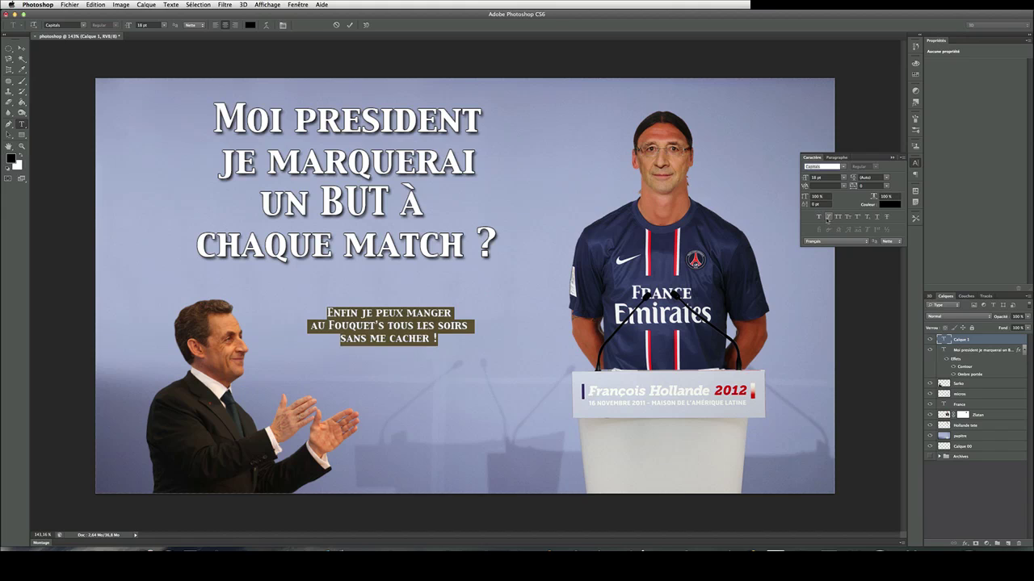
pyautogui.click(819, 217)
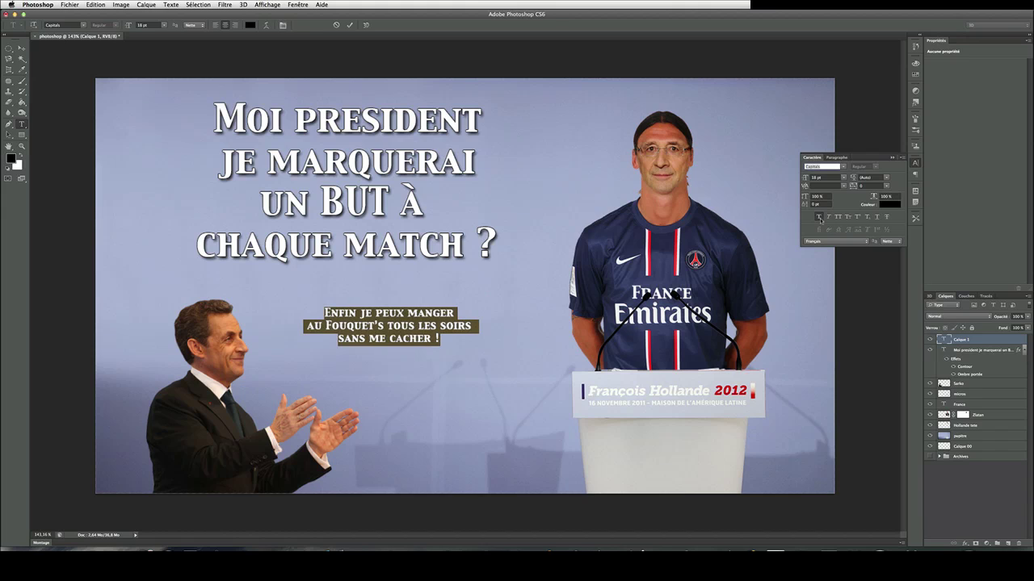
pyautogui.click(819, 217)
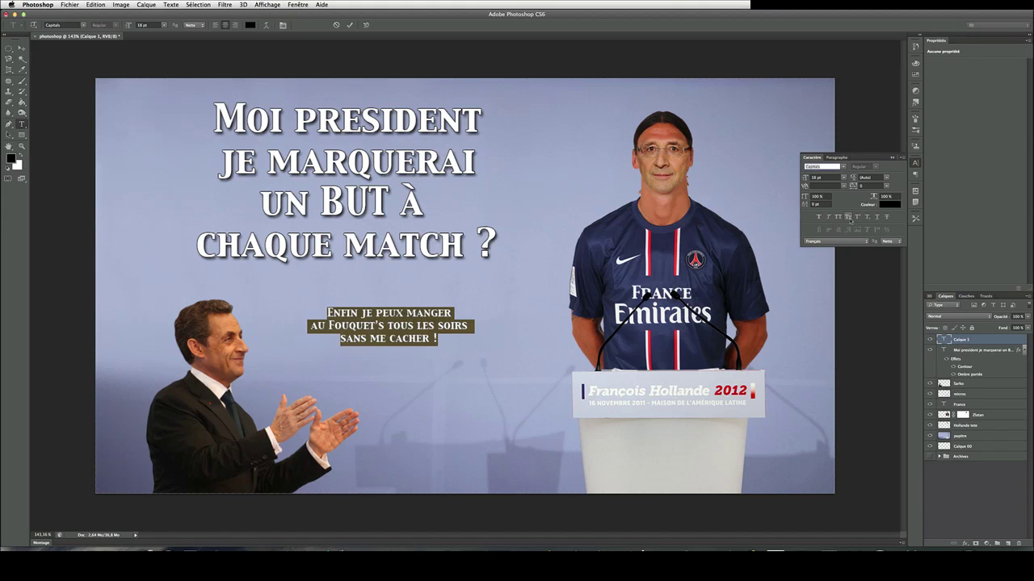
pyautogui.click(848, 217)
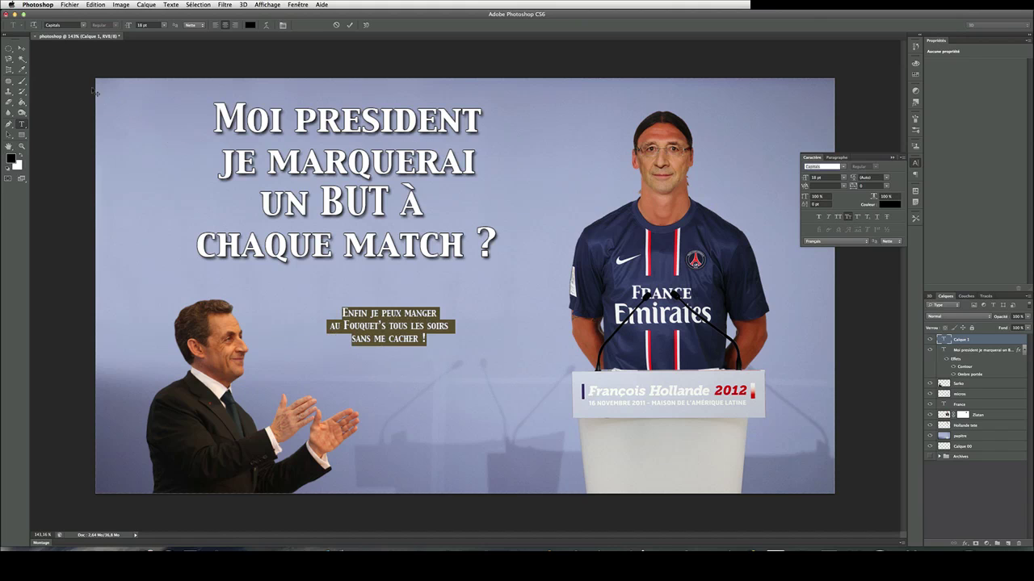
pyautogui.click(20, 50)
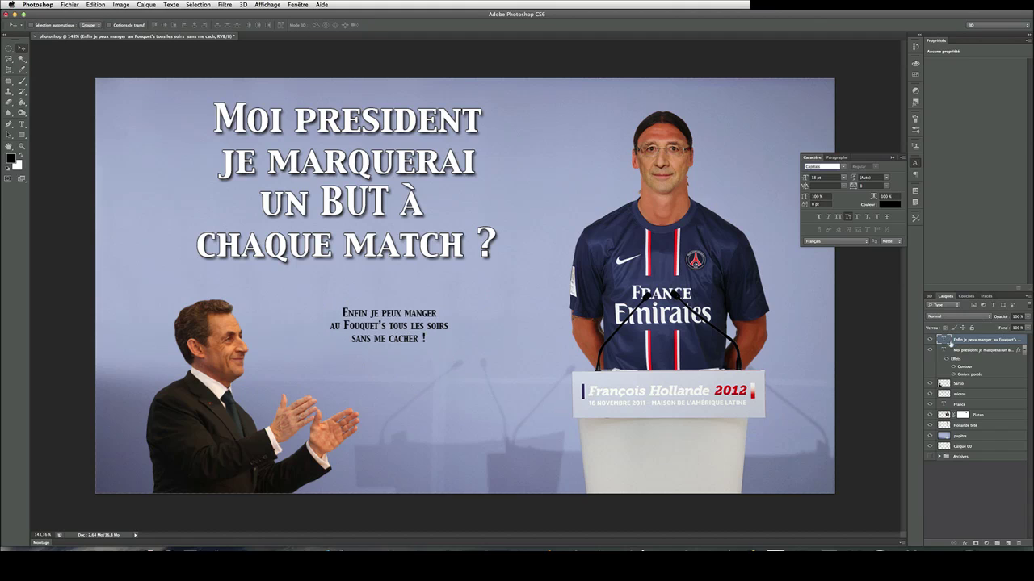
# On a new layer, draw an elliptical selection enclosing the three-line black quote.
pyautogui.click(1008, 544)
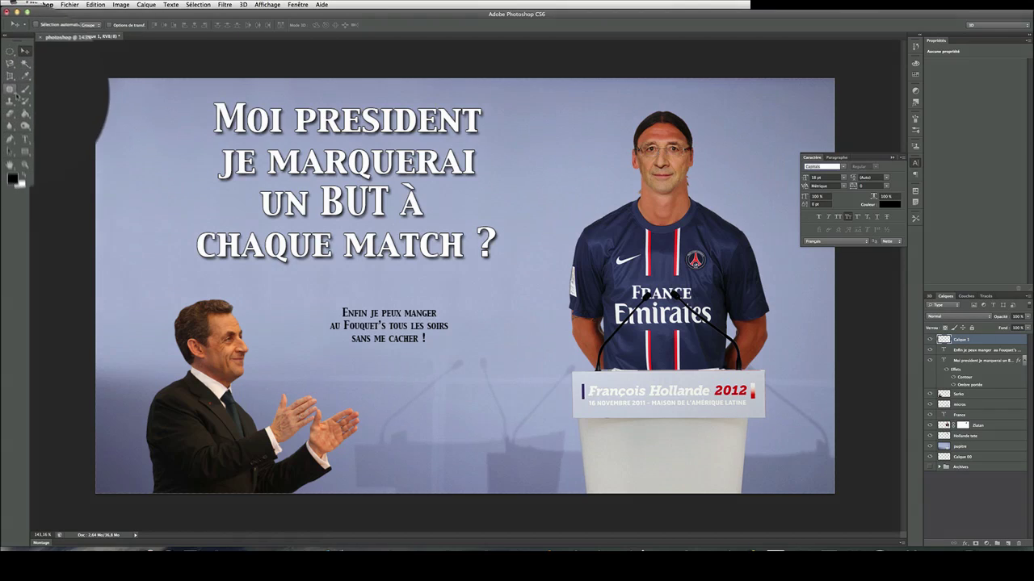
pyautogui.click(10, 52)
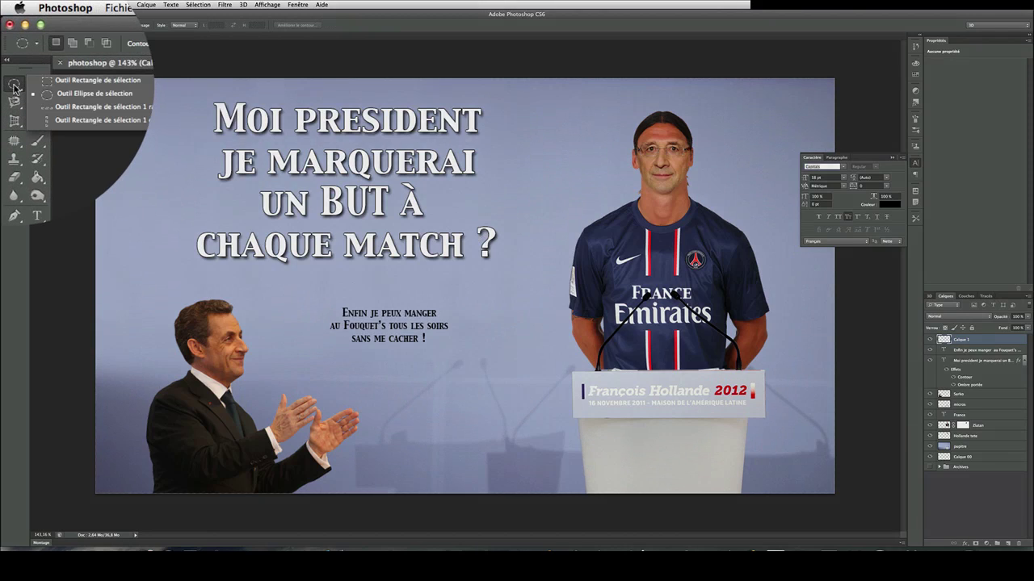
pyautogui.click(37, 56)
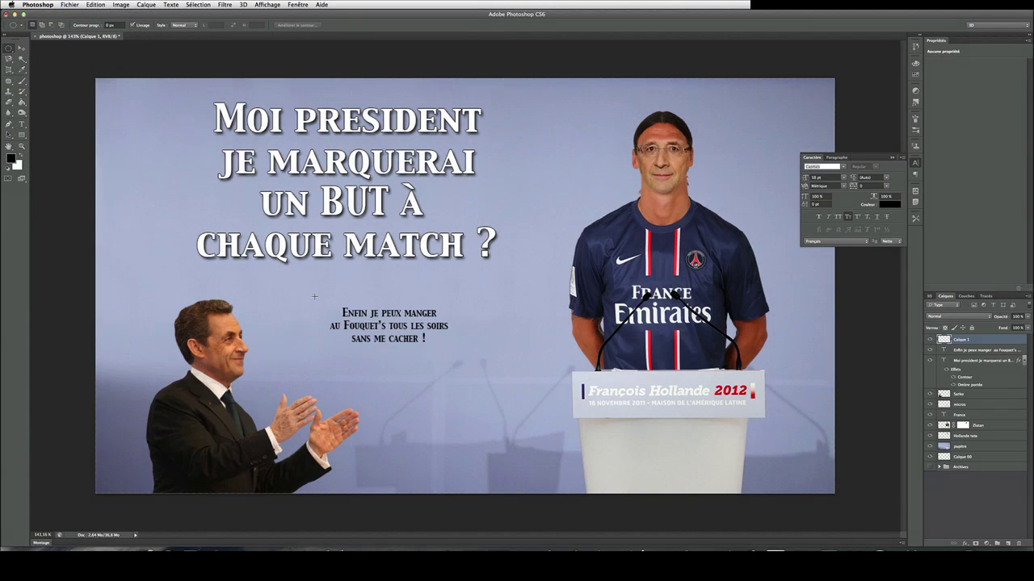
pyautogui.moveTo(314, 297); pyautogui.dragTo(458, 350)
# Fill the elliptical selection with white (Blanc) in Normal mode at 100% opacity.
pyautogui.click(95, 4)
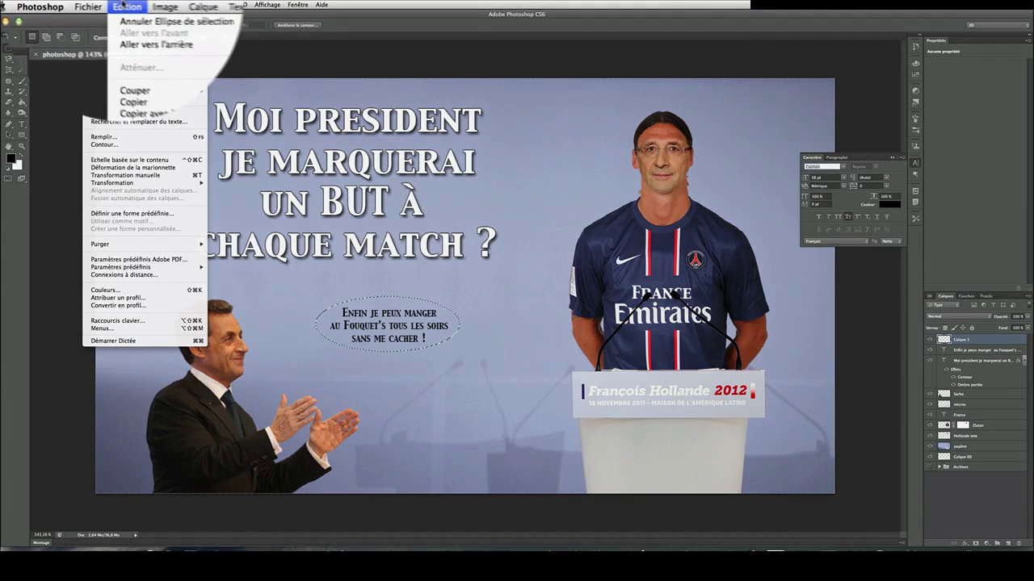
pyautogui.click(142, 143)
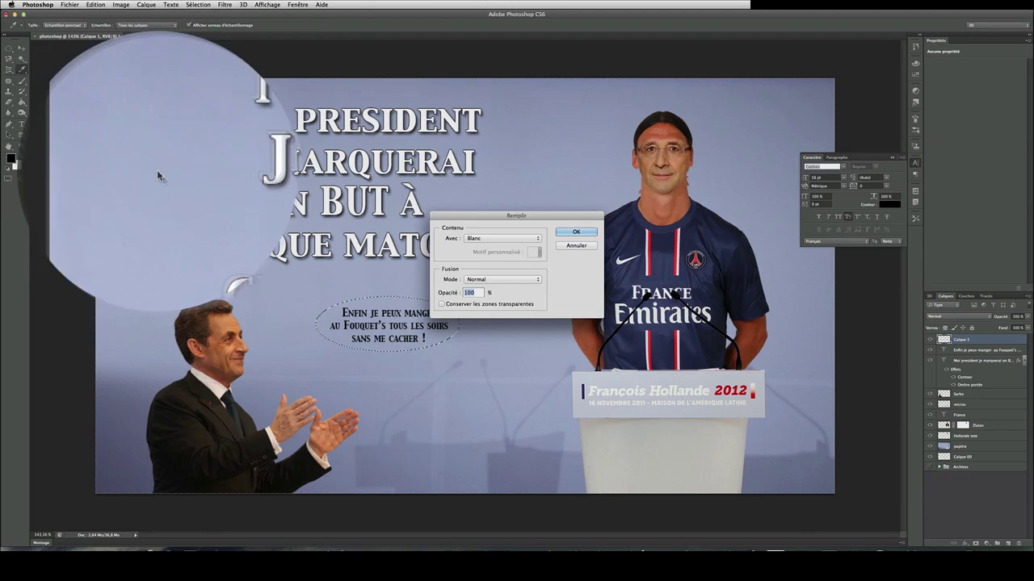
pyautogui.click(473, 237)
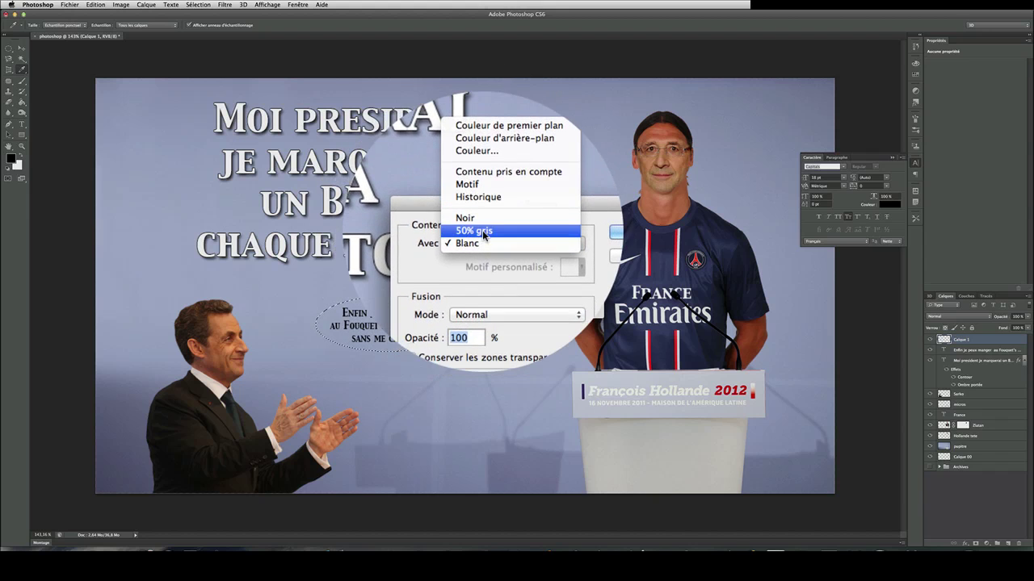
pyautogui.click(482, 239)
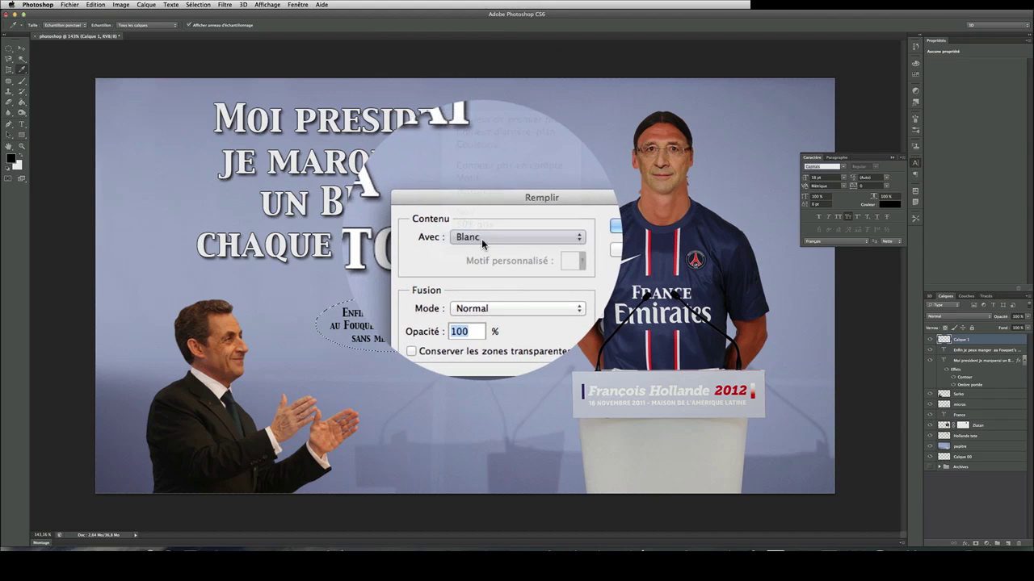
pyautogui.click(575, 233)
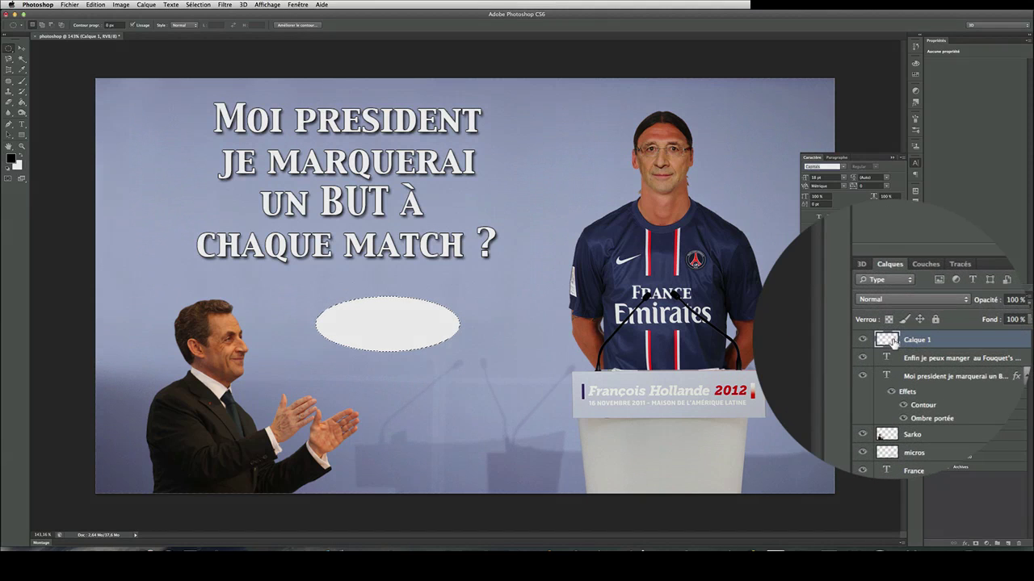
# Move the white ellipse layer directly beneath the quote's text layer and deselect the ellipse.
pyautogui.moveTo(913, 343); pyautogui.dragTo(892, 361)
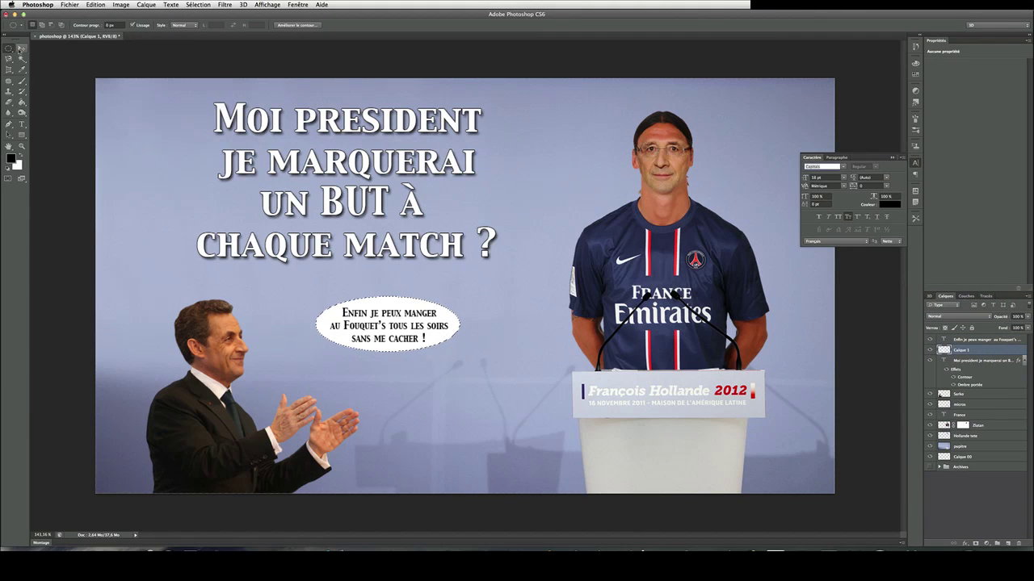
pyautogui.click(21, 49)
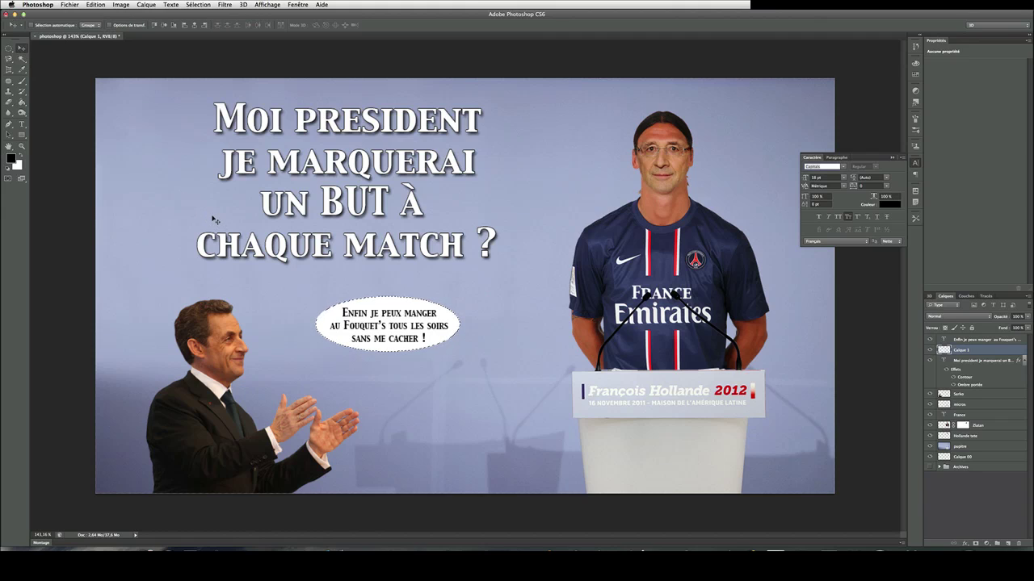
pyautogui.press('super+d')
# Duplicate the white ellipse layer, scale the copy to about 18%, and place it at the bubble's lower left, toward the clapping man.
pyautogui.rightClick(981, 353)
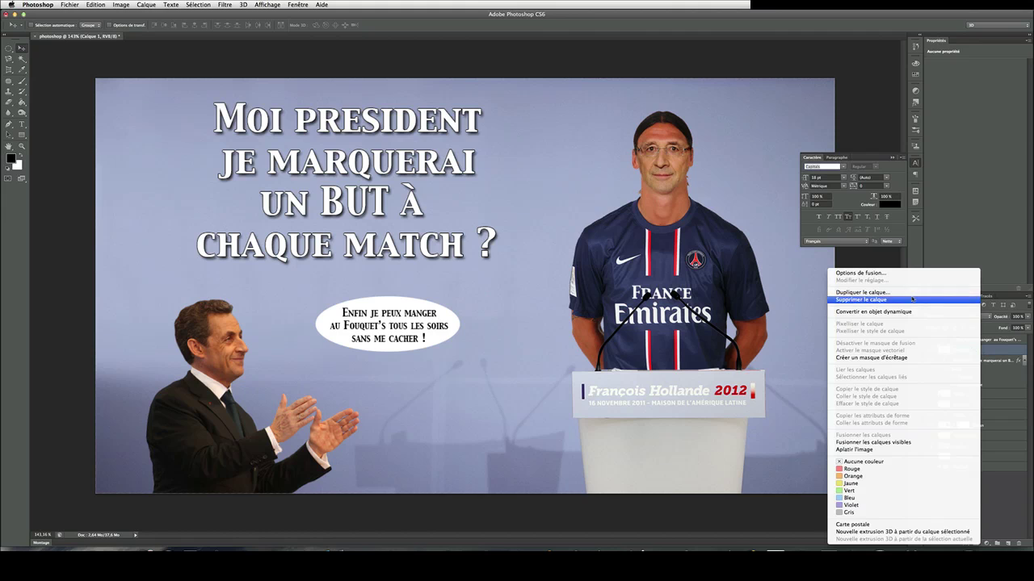
pyautogui.click(857, 293)
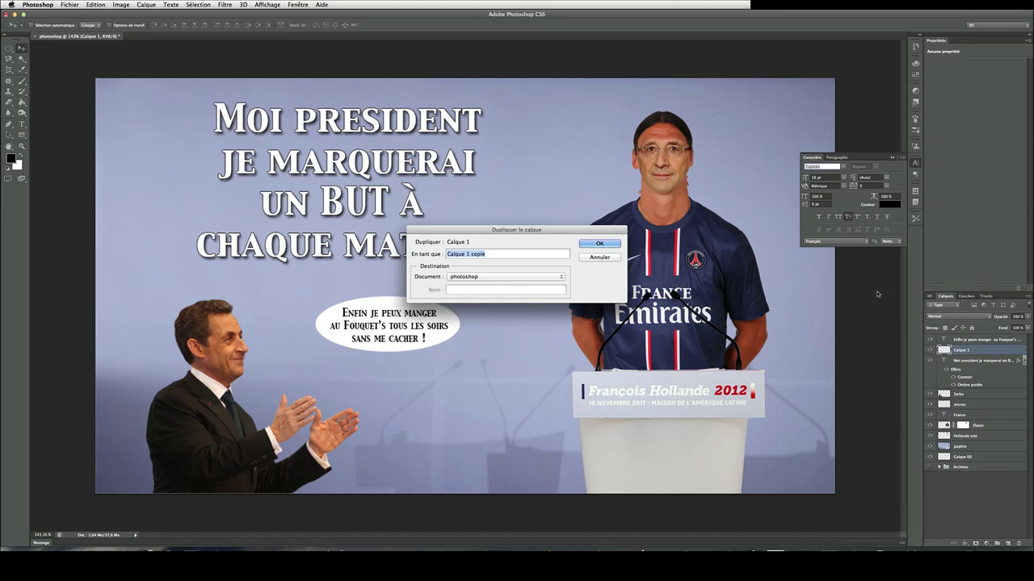
pyautogui.click(596, 243)
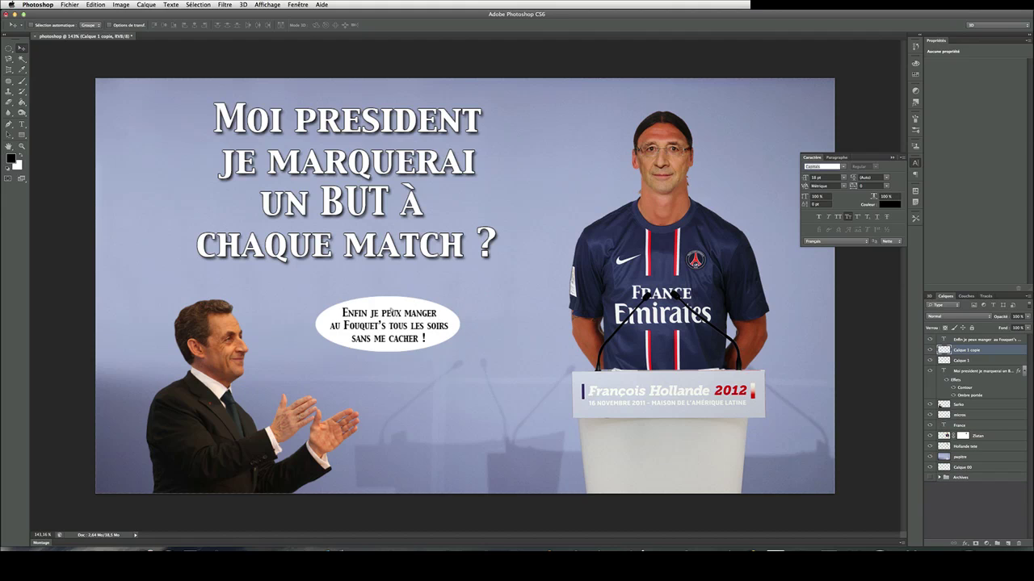
pyautogui.moveTo(392, 309); pyautogui.dragTo(351, 361)
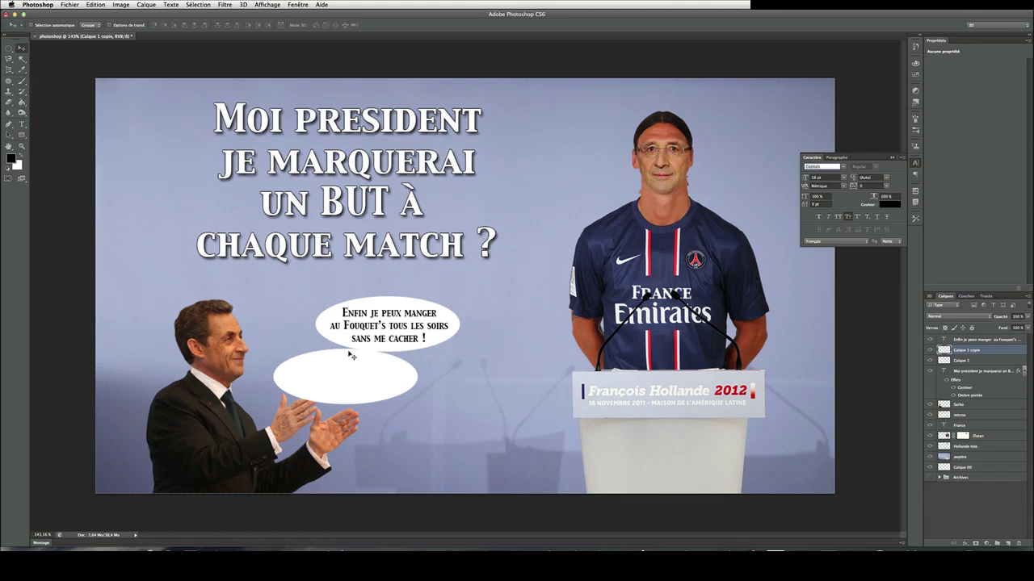
pyautogui.press('super+t')
pyautogui.moveTo(418, 350); pyautogui.dragTo(304, 348)
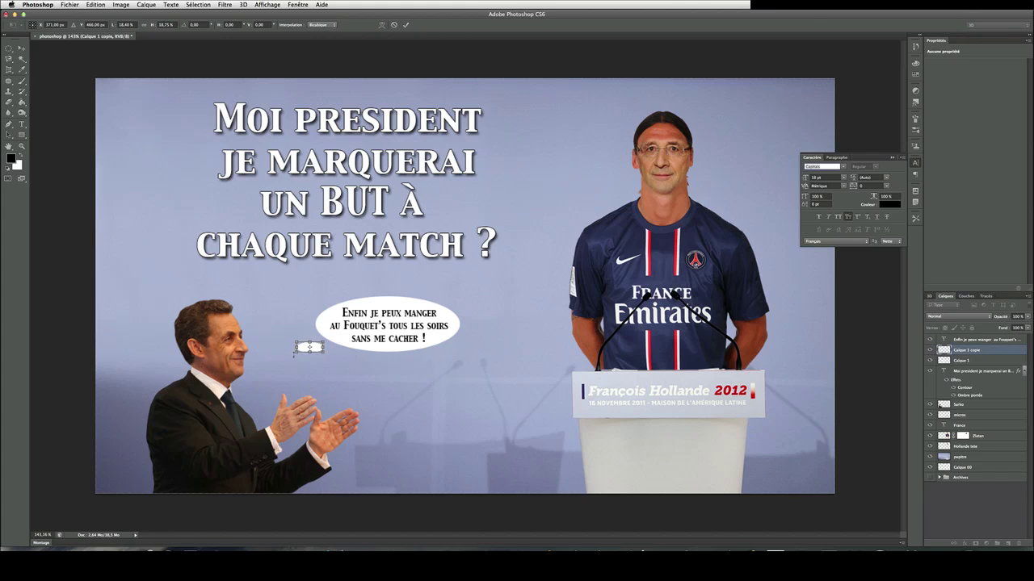
pyautogui.press('Return')
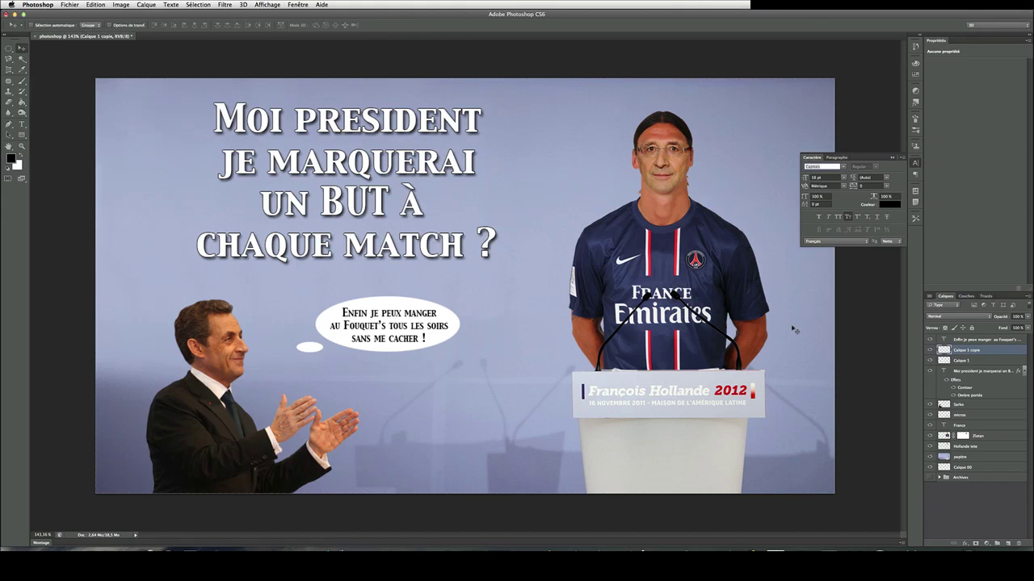
# Duplicate the small ellipse, place the copy nearer the clapping man's face, and scale it to about 61%.
pyautogui.rightClick(978, 353)
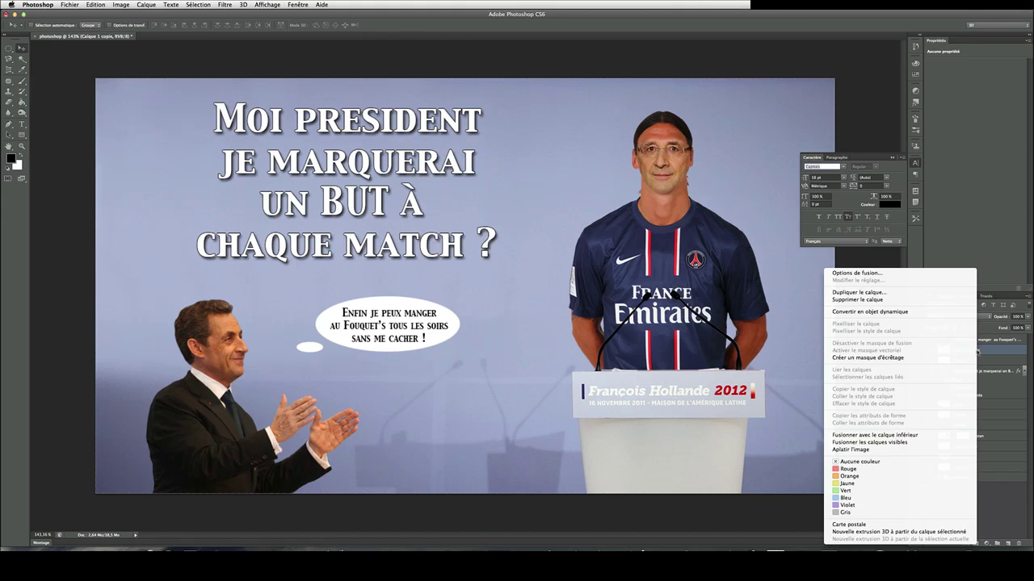
pyautogui.click(914, 293)
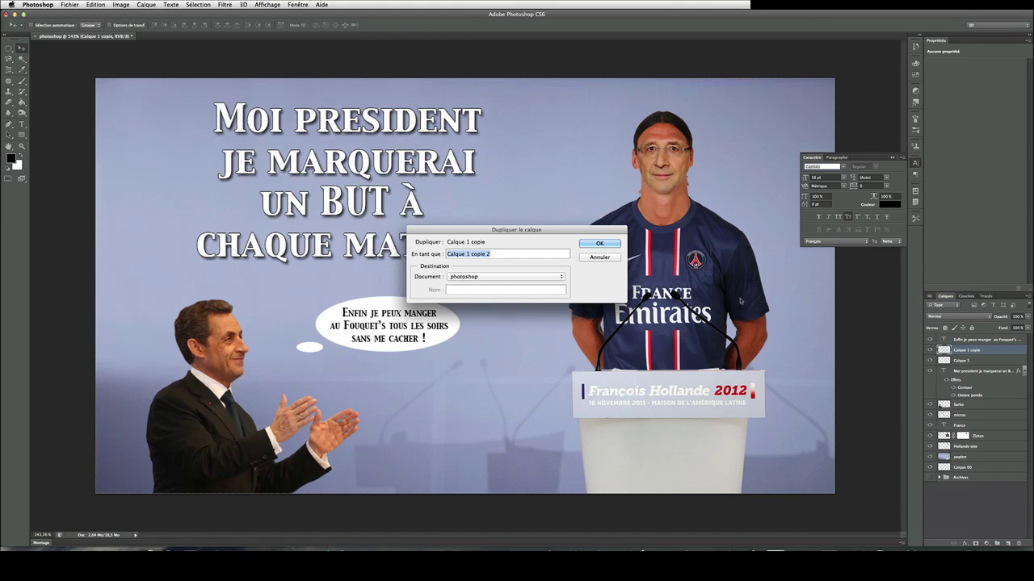
pyautogui.click(584, 242)
pyautogui.moveTo(313, 348); pyautogui.dragTo(276, 357)
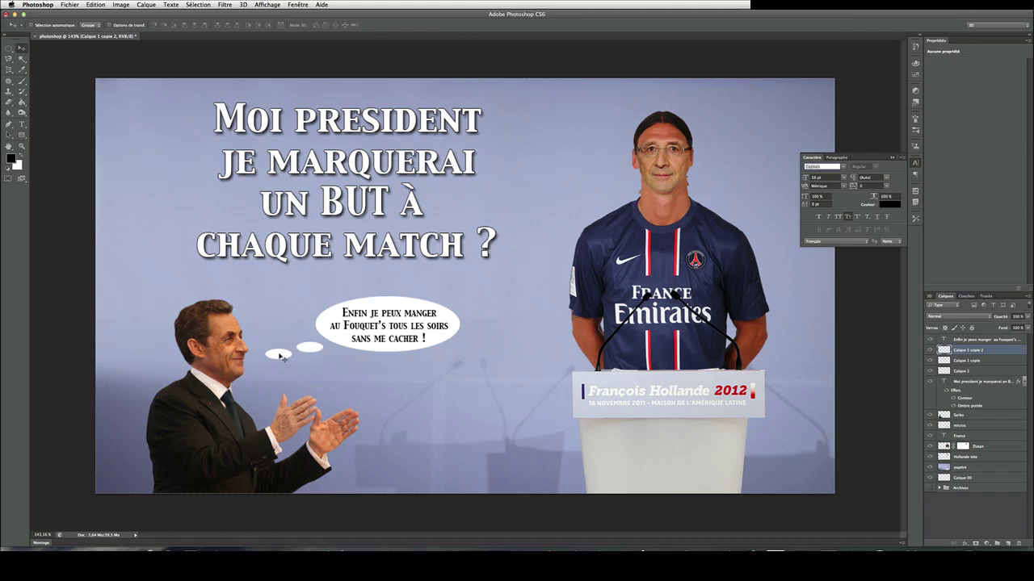
pyautogui.press('super+t')
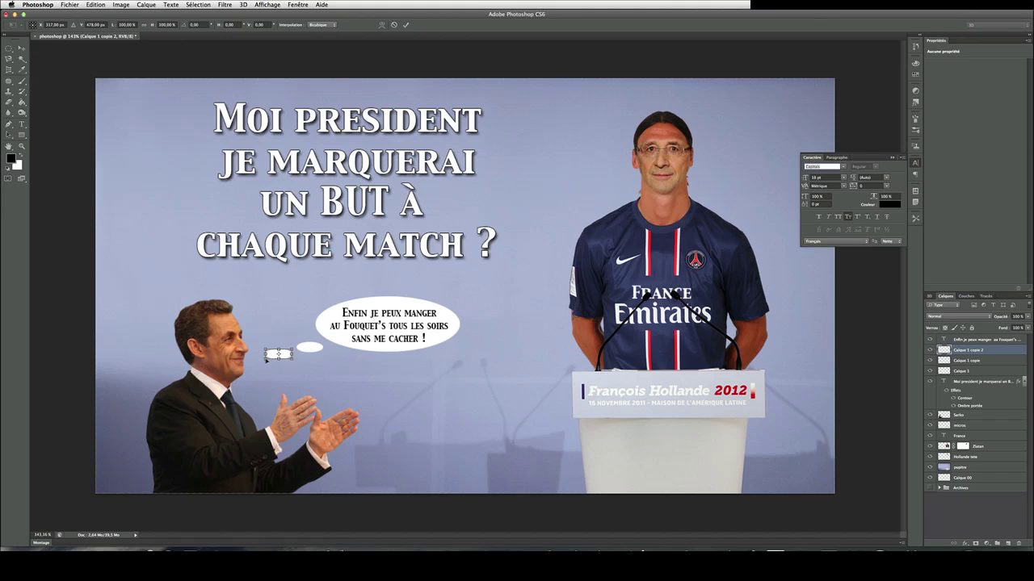
pyautogui.moveTo(264, 361); pyautogui.dragTo(276, 357)
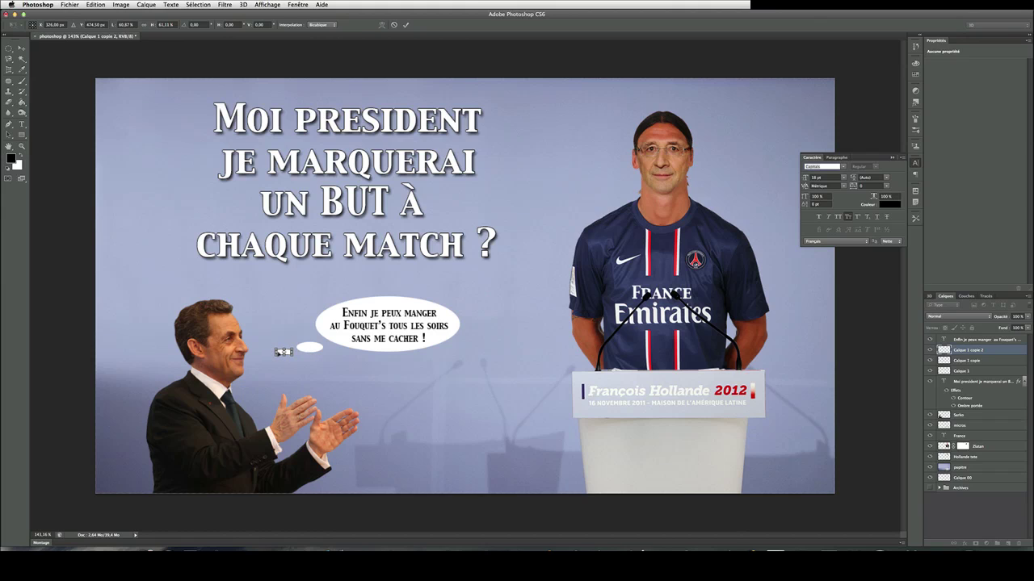
pyautogui.press('Return')
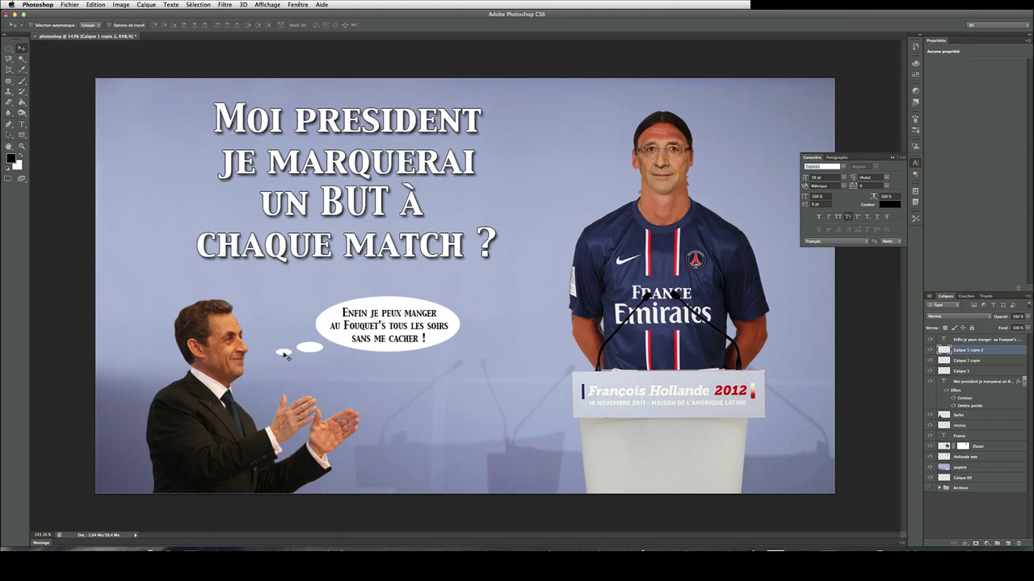
# Link the quote text and the three ellipse layers, move the whole bubble slightly closer to the clapping man, and close the character settings.
pyautogui.click(962, 340)
pyautogui.keyDown('shift'); pyautogui.click(961, 360); pyautogui.keyUp('shift')
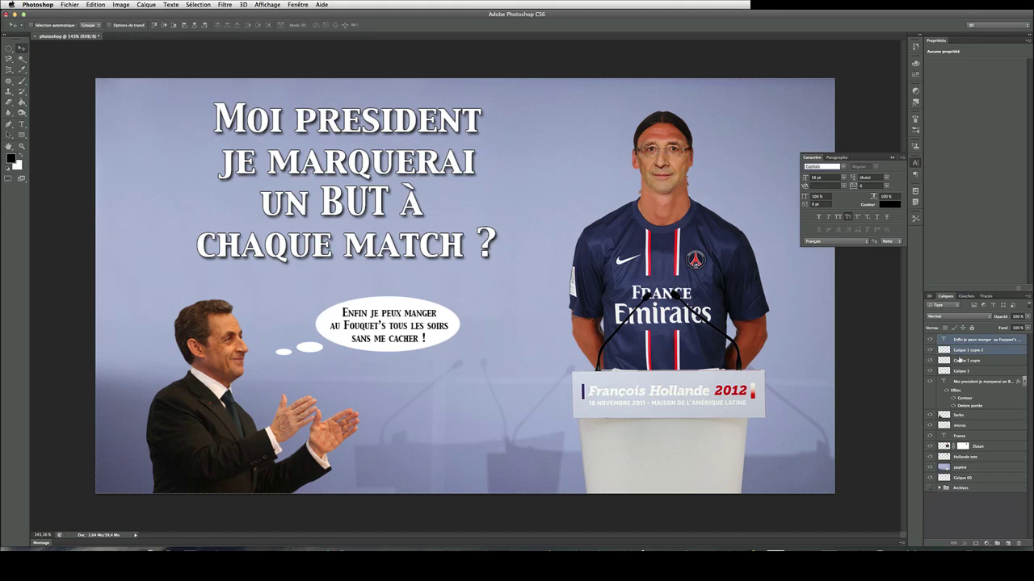
pyautogui.keyDown('shift'); pyautogui.click(957, 371); pyautogui.keyUp('shift')
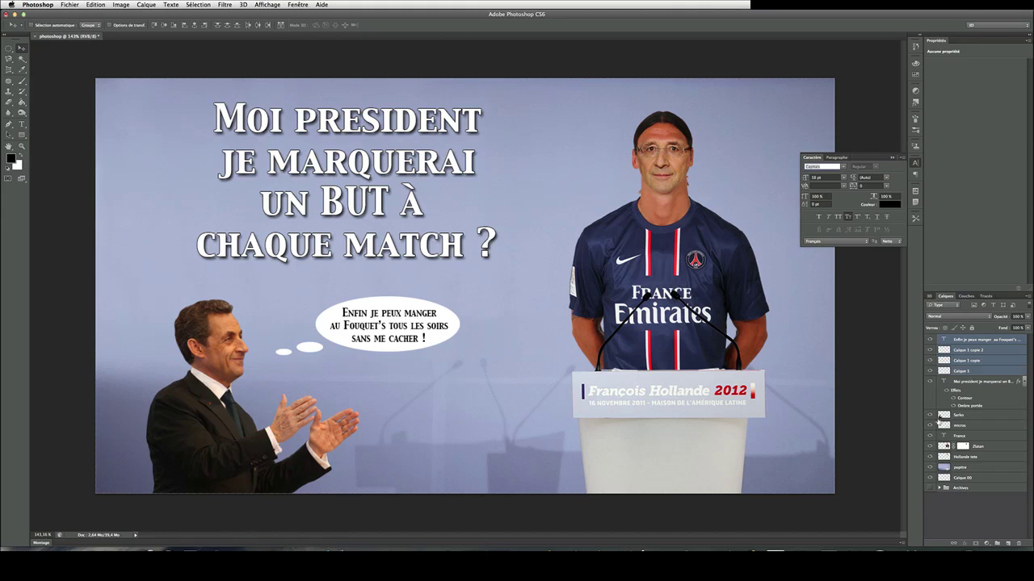
pyautogui.click(955, 543)
pyautogui.moveTo(408, 320); pyautogui.dragTo(375, 316)
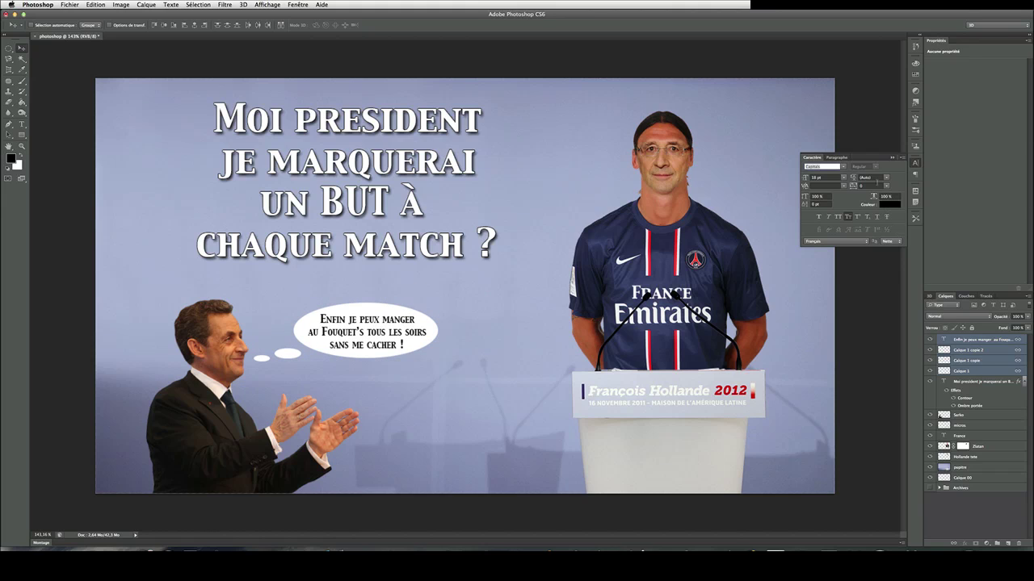
pyautogui.click(892, 157)
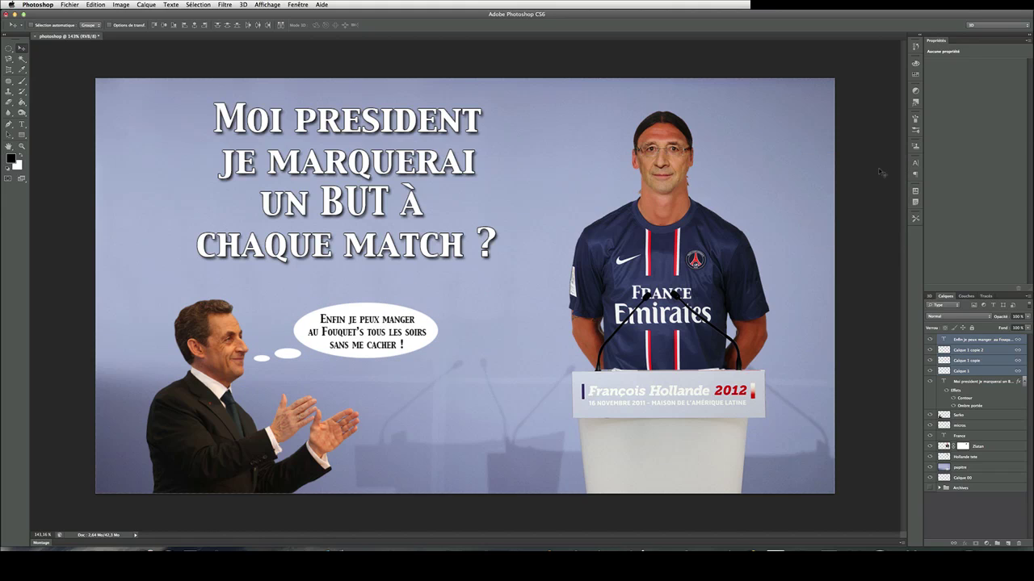